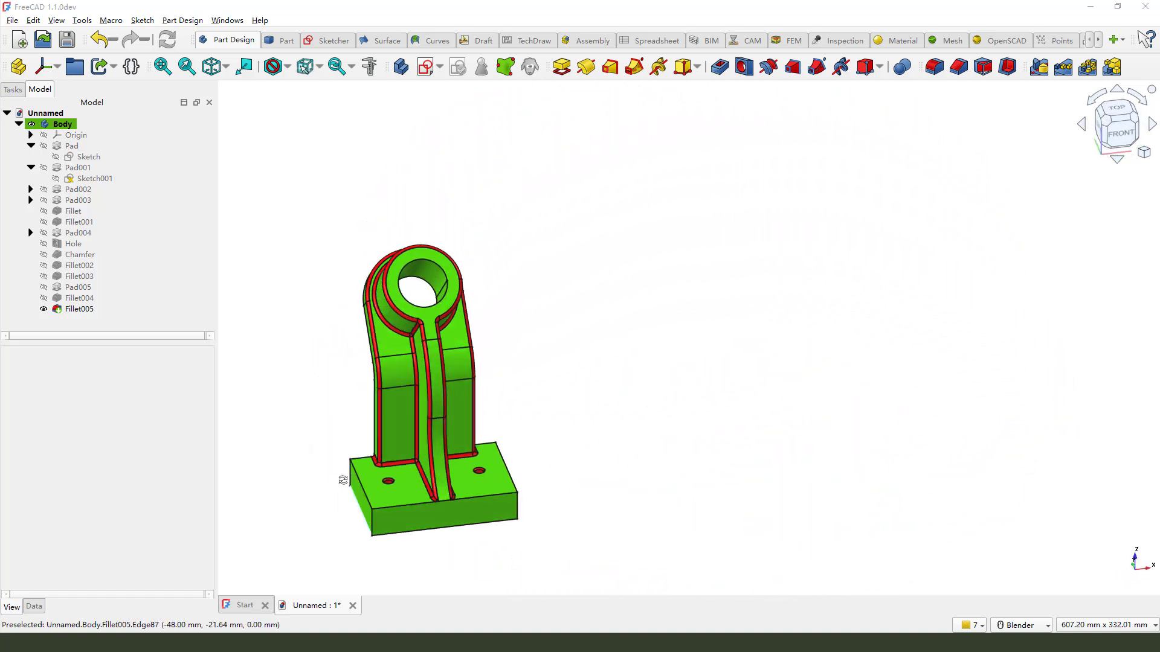
Start a new sketch in the empty Body so the attachment plane list appears
mouse_move(409, 284)
mouse_down()
mouse_move(160, 143)
mouse_move(141, 110)
mouse_up()
drag(30, 11, 90, 18)
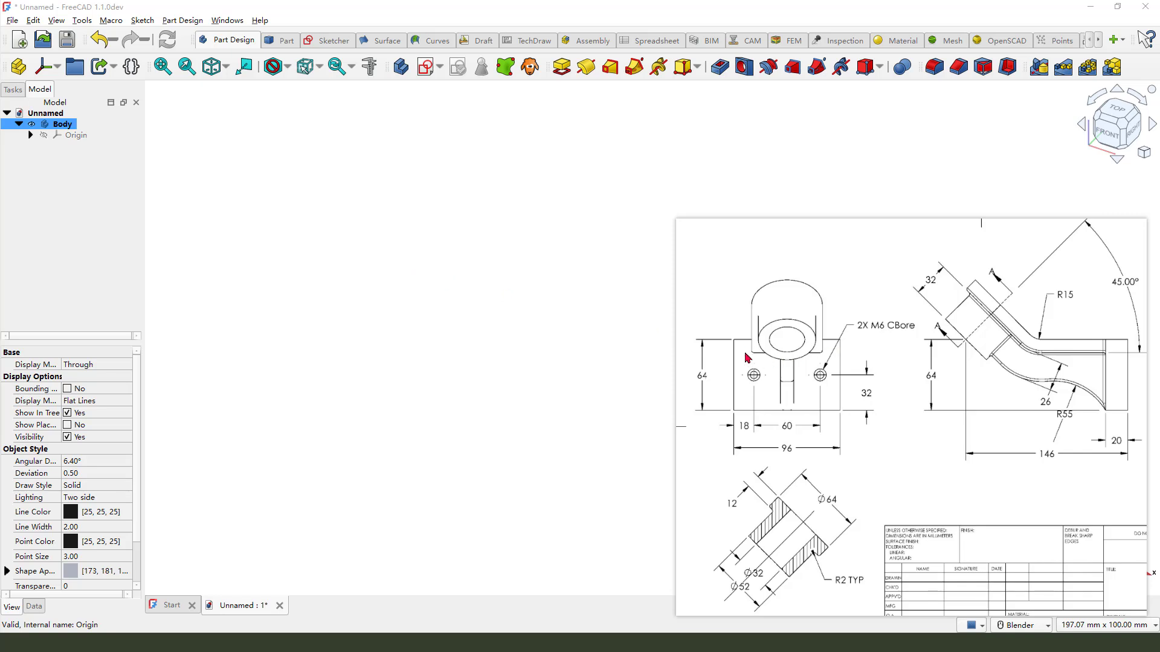
drag(738, 345, 740, 328)
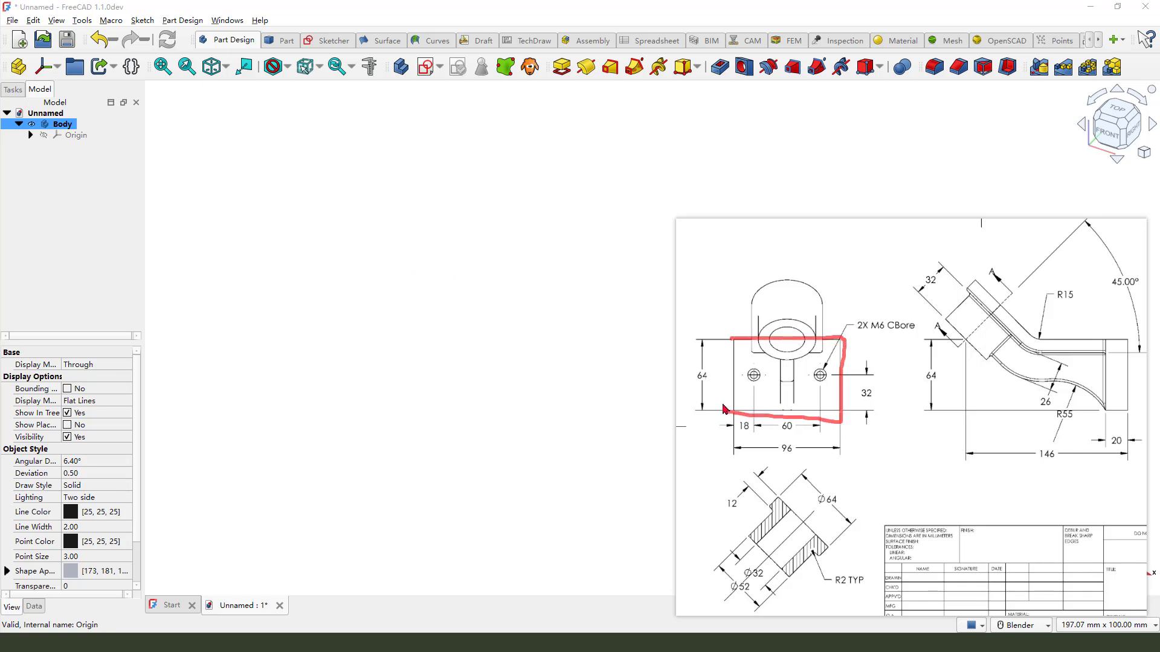
drag(910, 397, 868, 421)
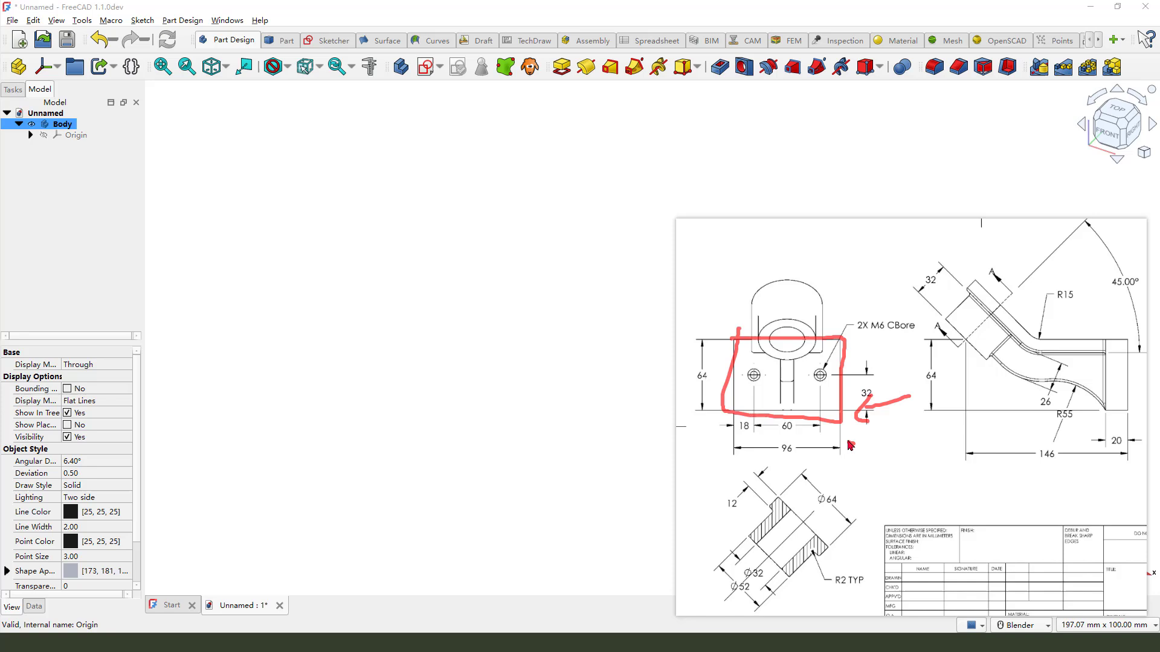
key(Escape)
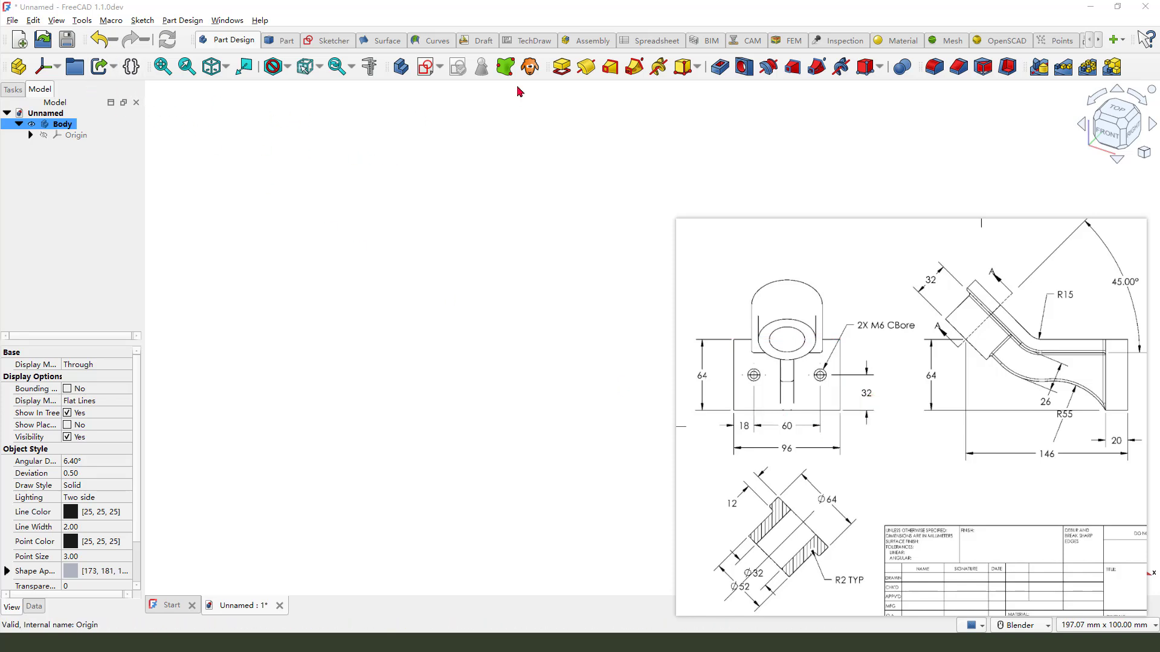
click(427, 66)
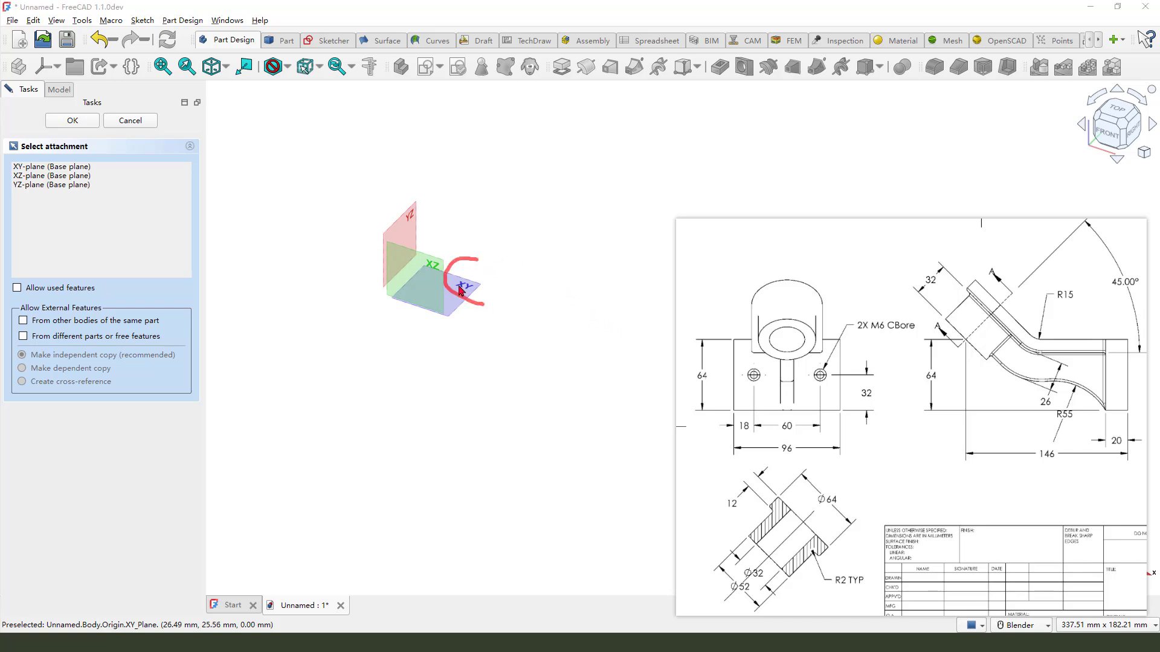
Attach the sketch to the XY plane and draw a rectangle symmetric about the vertical axis
click(483, 307)
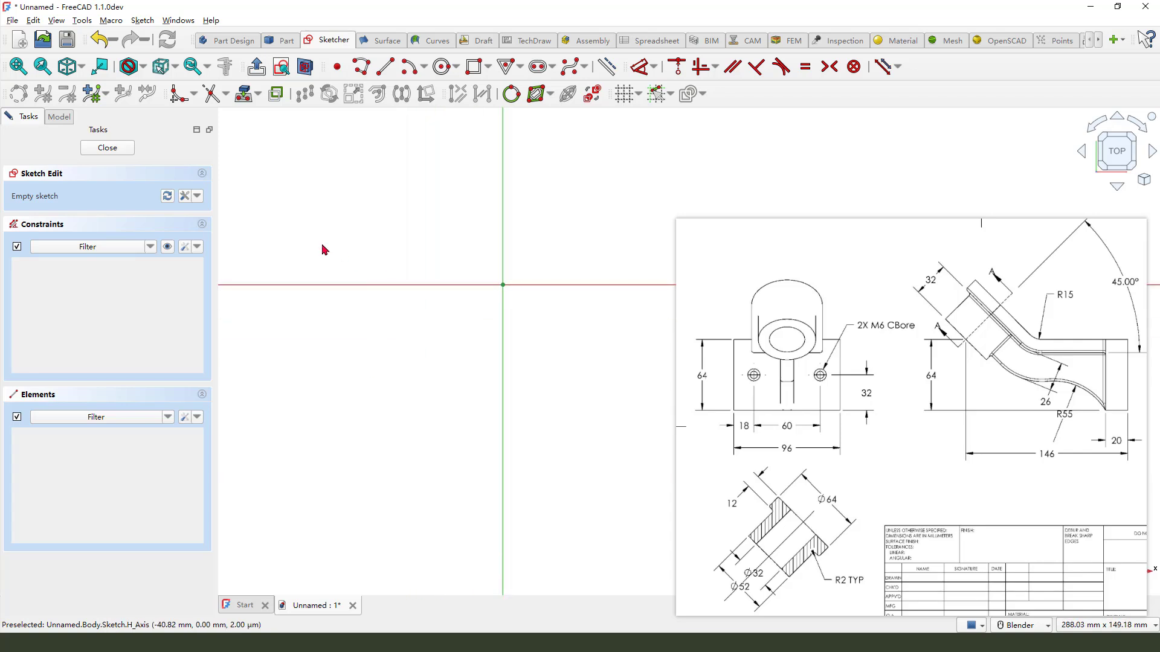
scroll(378, 267, up, 3)
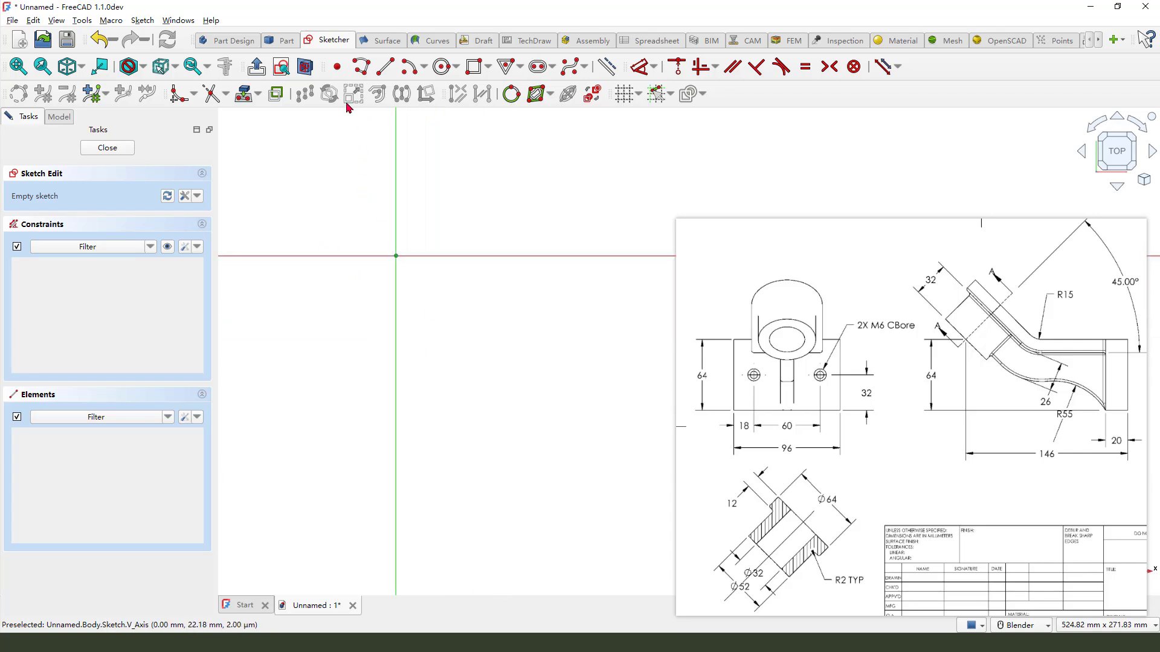
click(474, 66)
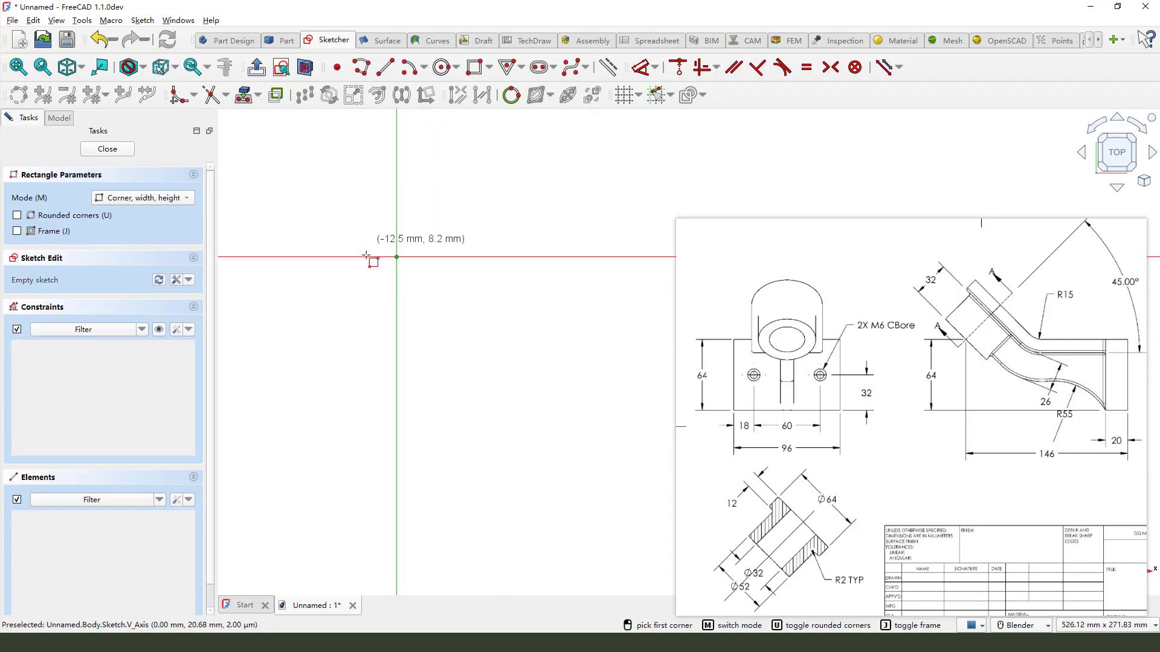
click(325, 257)
click(508, 357)
right_click(551, 293)
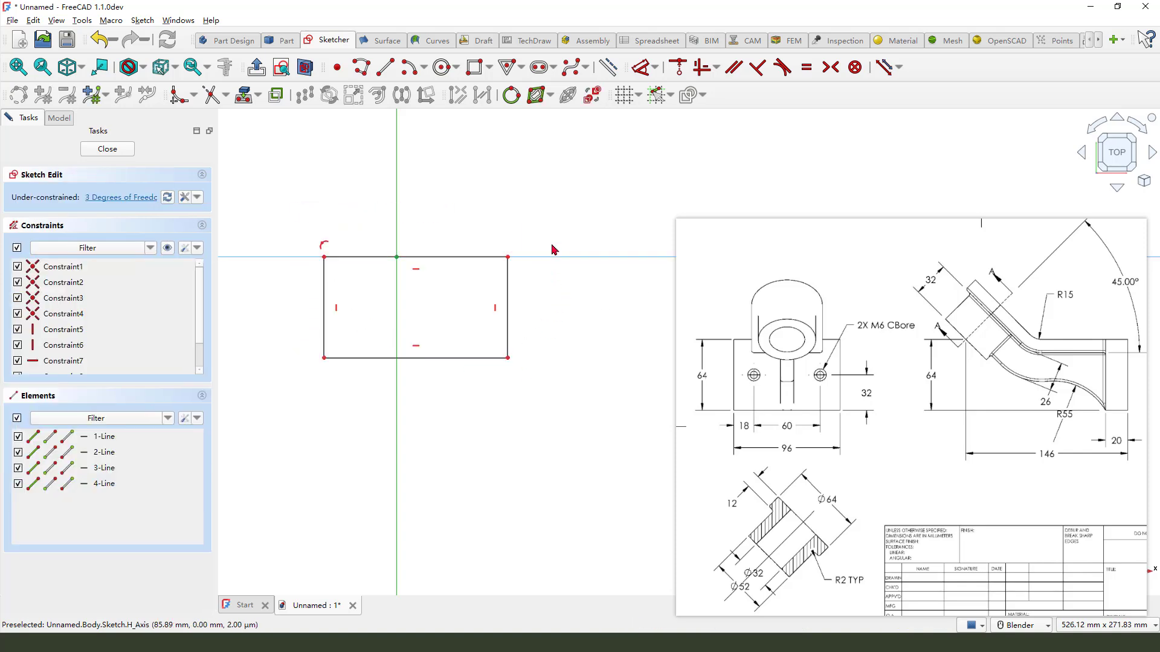
click(639, 71)
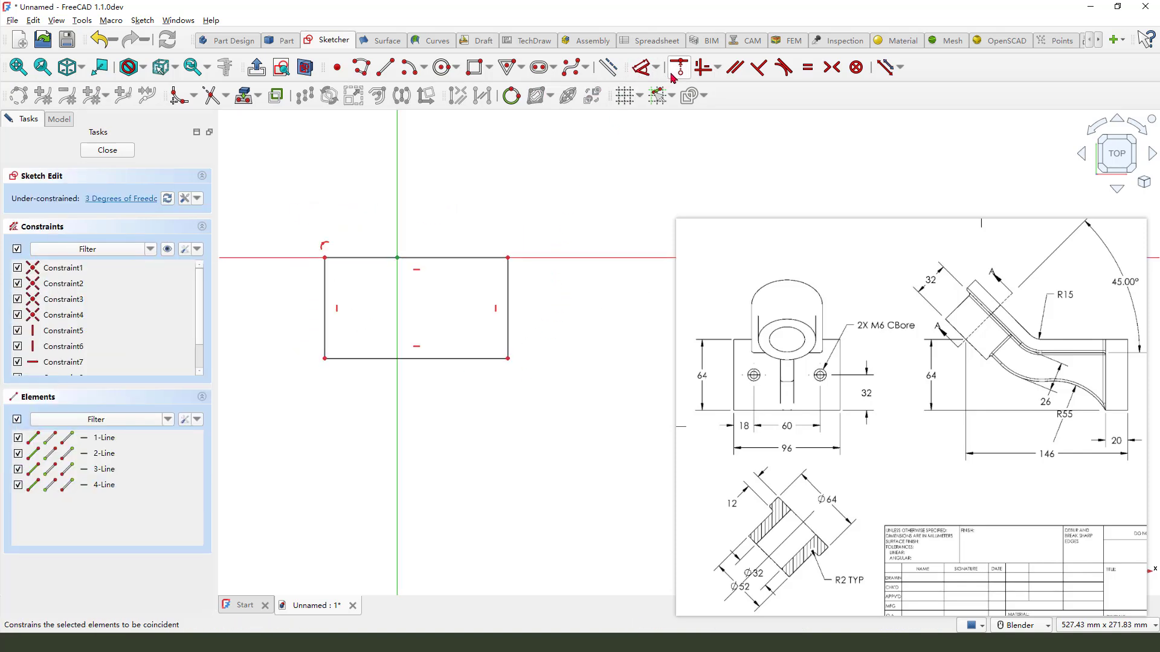
right_click(461, 189)
click(507, 257)
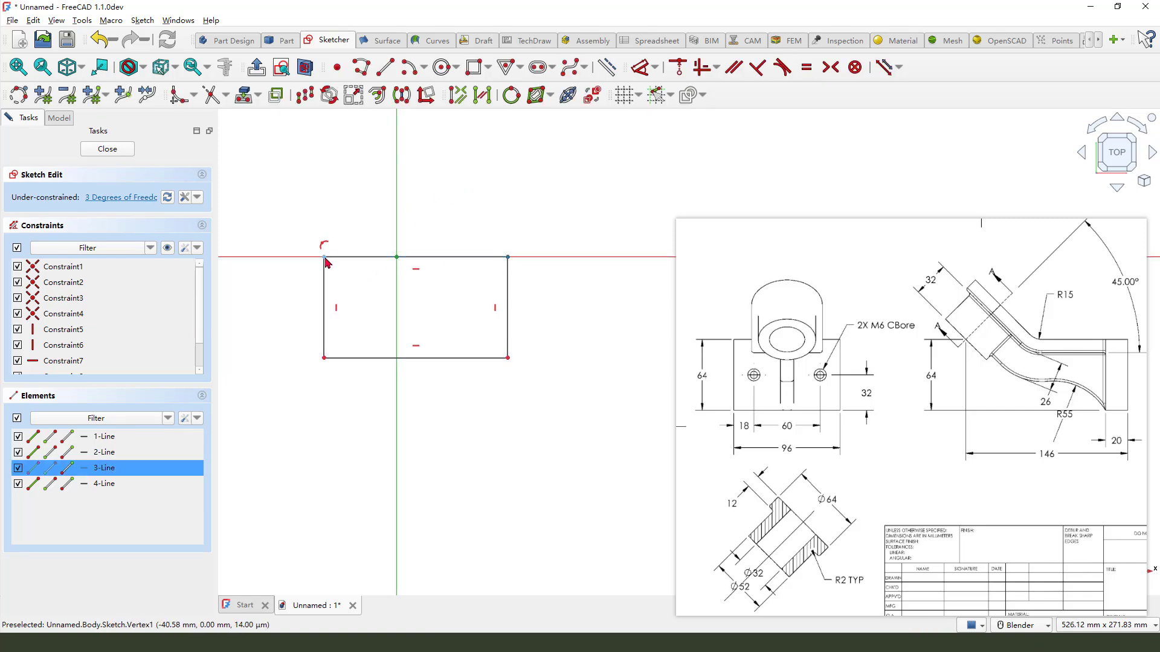
click(325, 257)
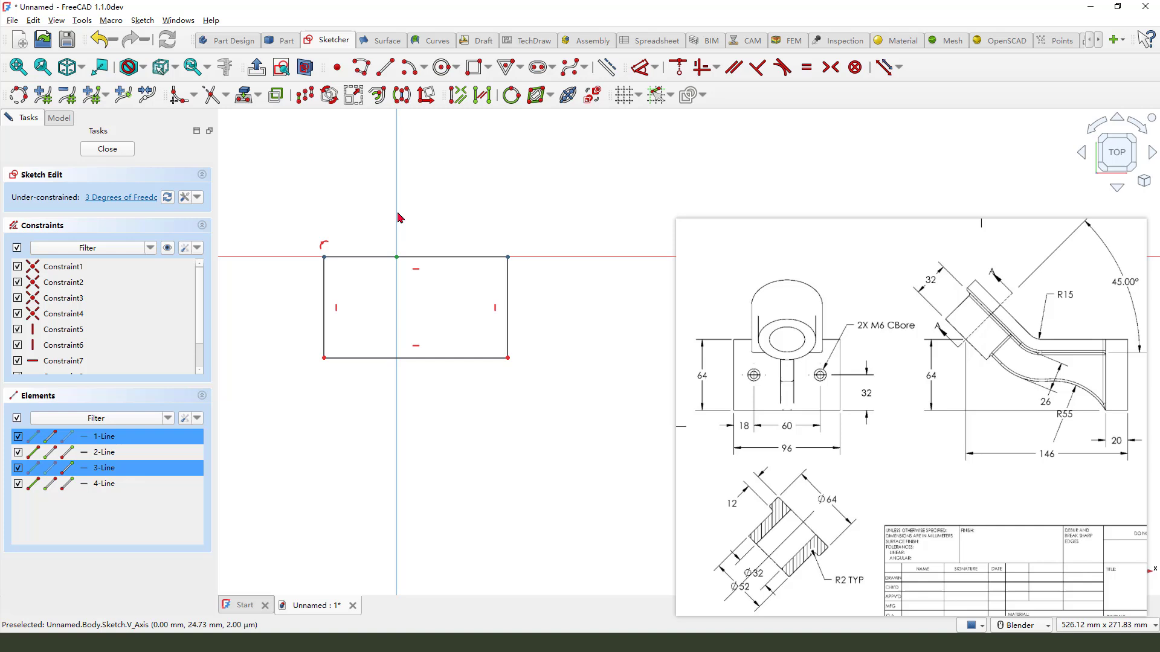
click(836, 75)
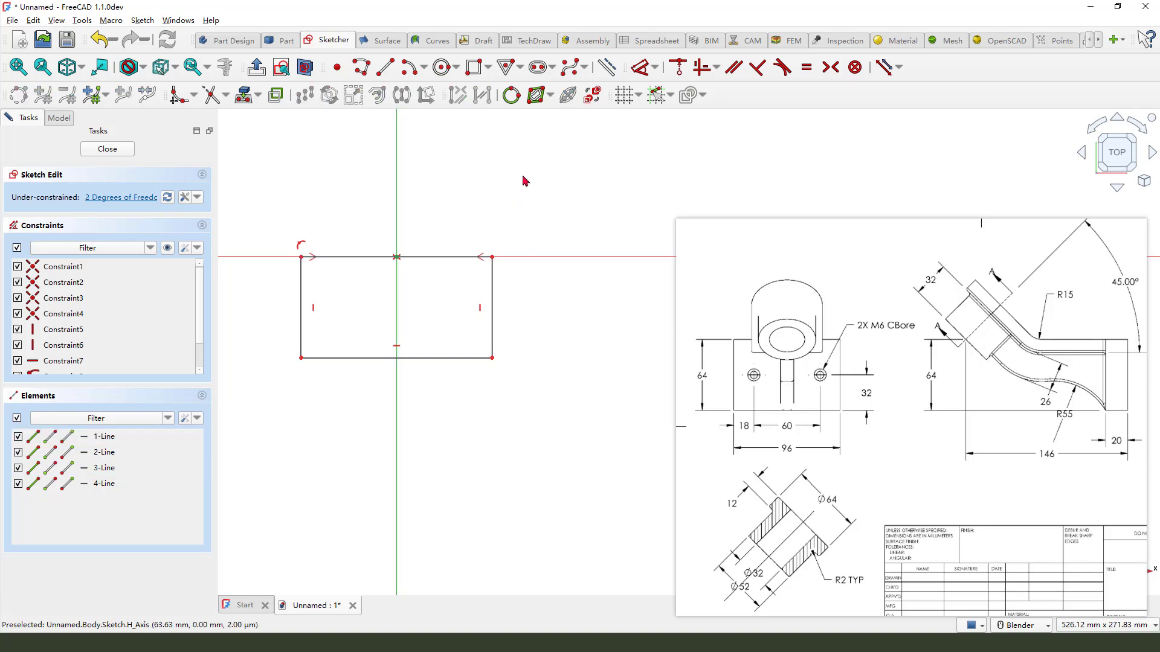
Dimension the rectangle 96 mm wide and 64 mm tall
click(639, 69)
scroll(477, 262, down, 1)
click(454, 258)
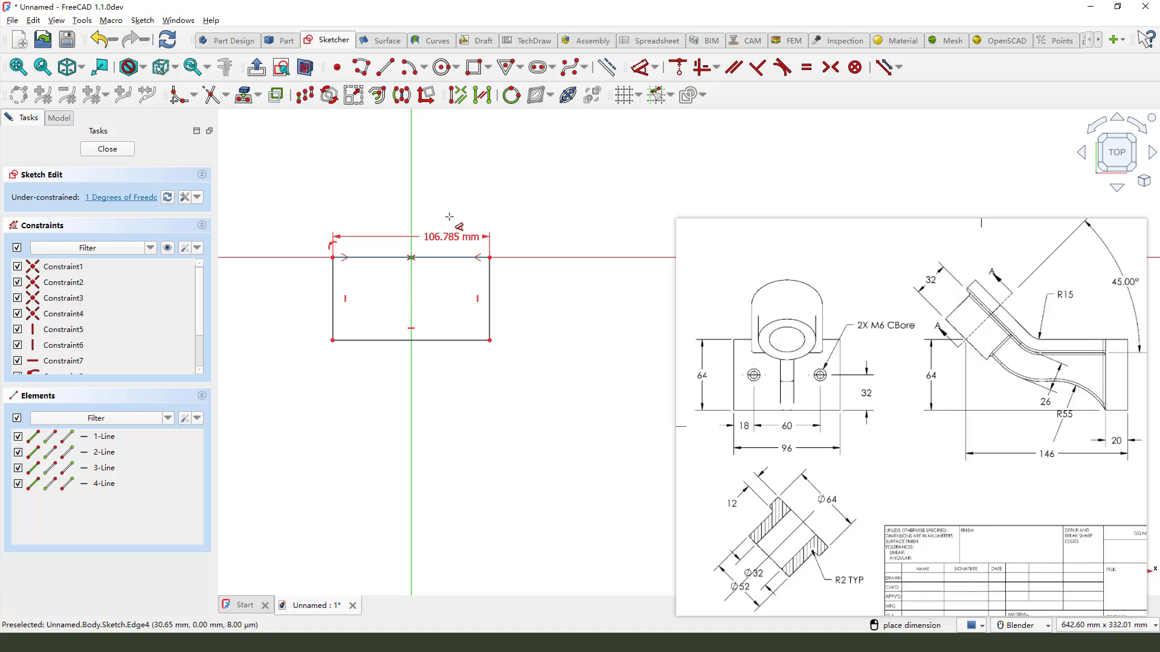
click(463, 213)
text(96)
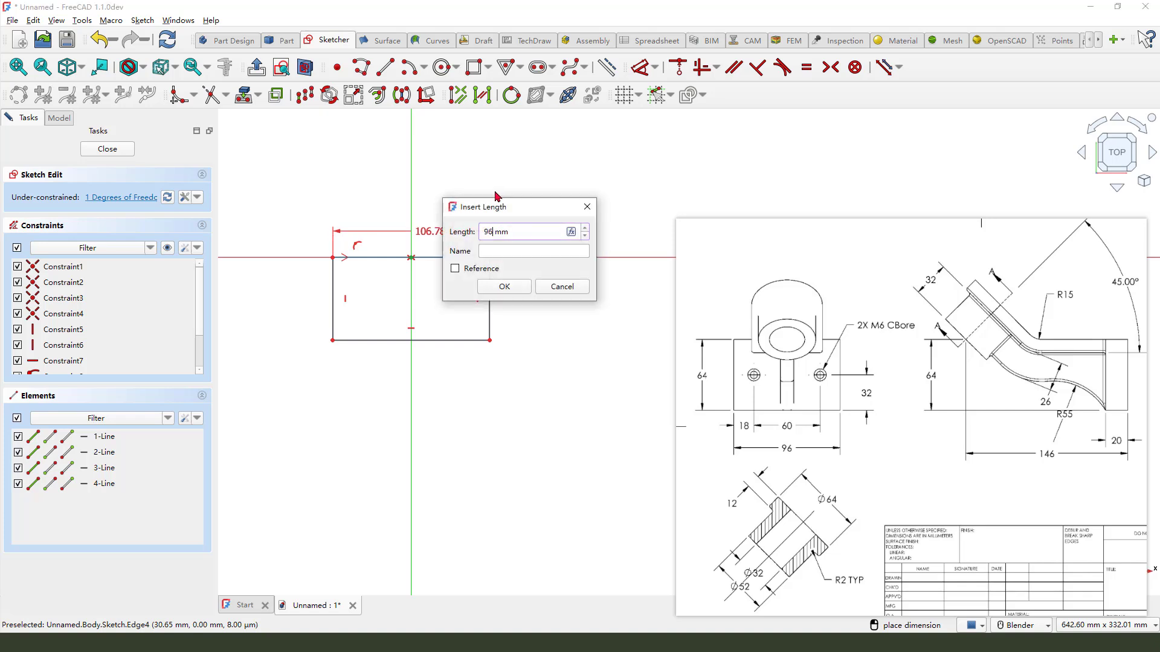
key(Return)
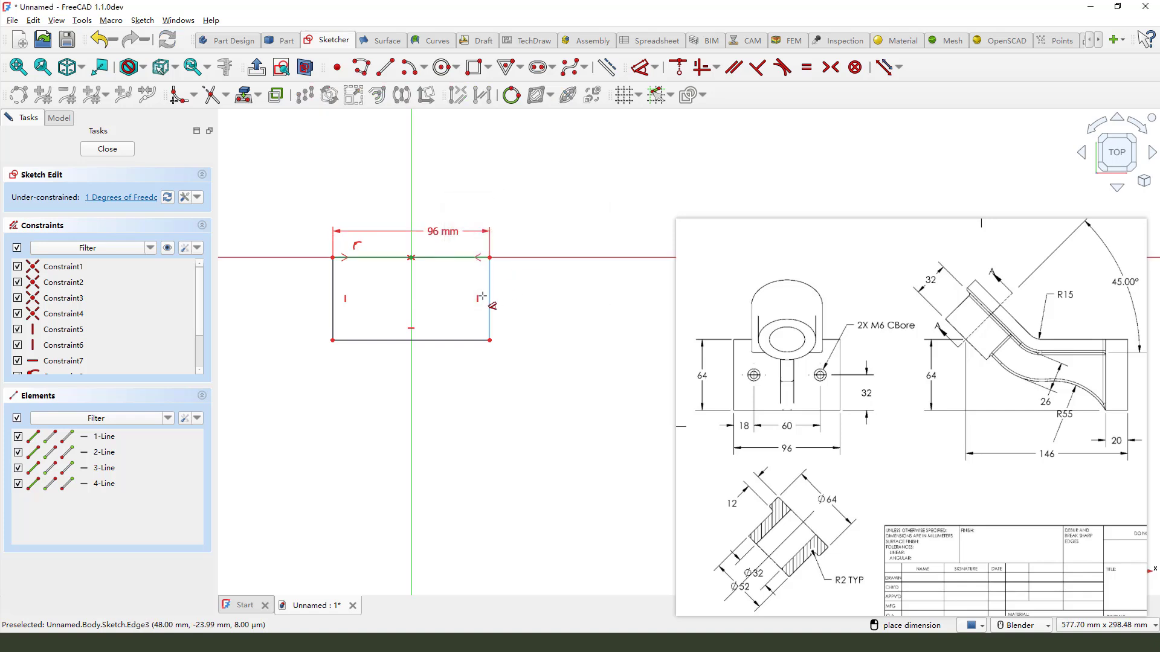
click(492, 298)
click(533, 299)
text(64)
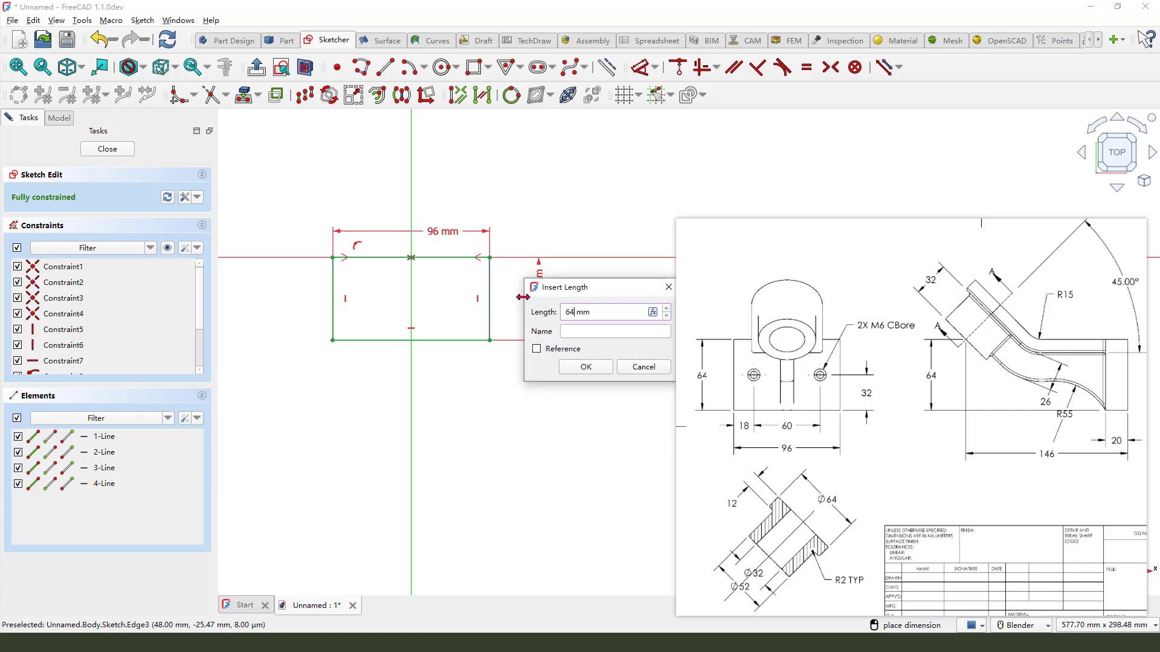
key(Return)
key(Escape)
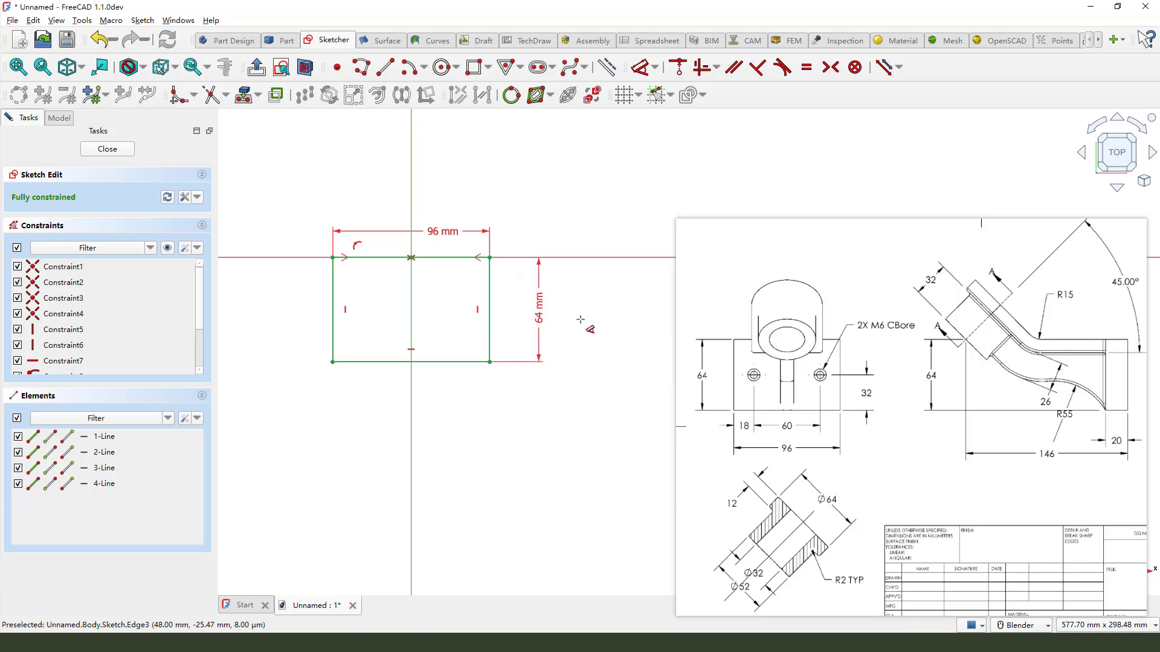
Draw a circle in the rectangle's right half
click(792, 382)
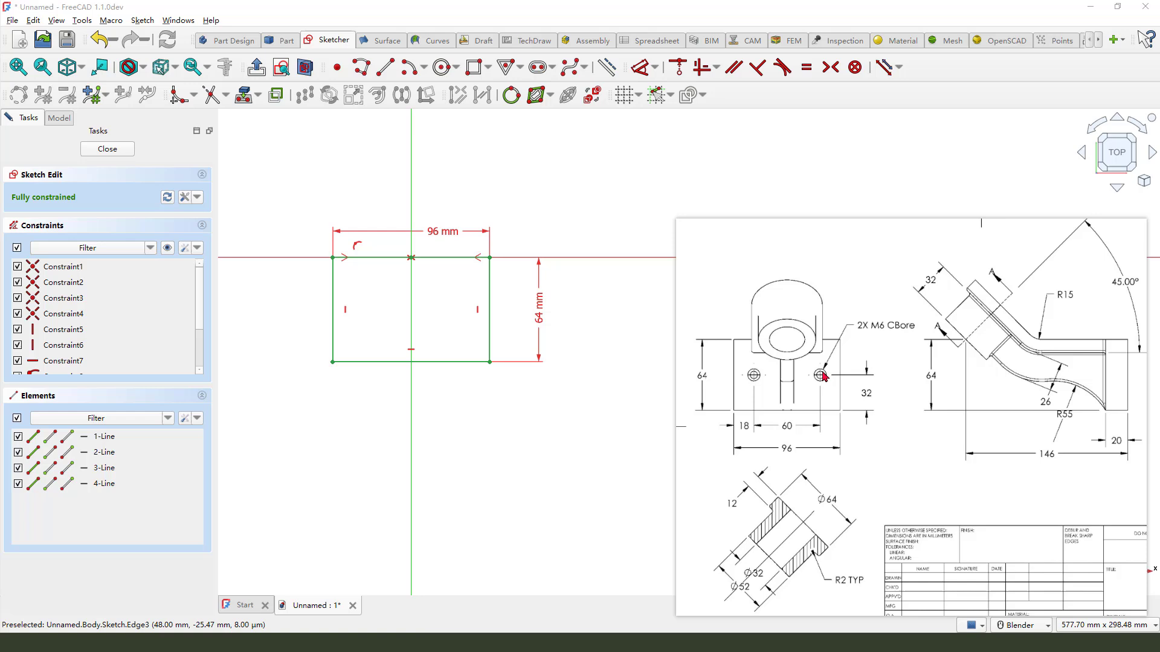
drag(877, 328, 917, 328)
key(Escape)
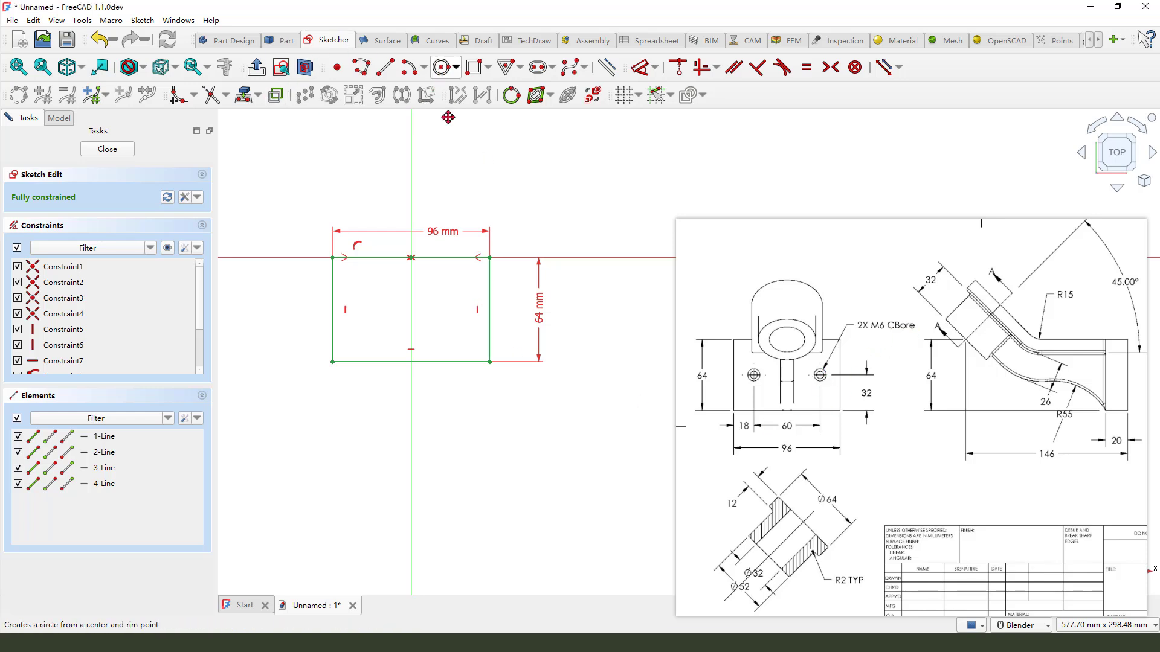
click(453, 311)
right_click(570, 172)
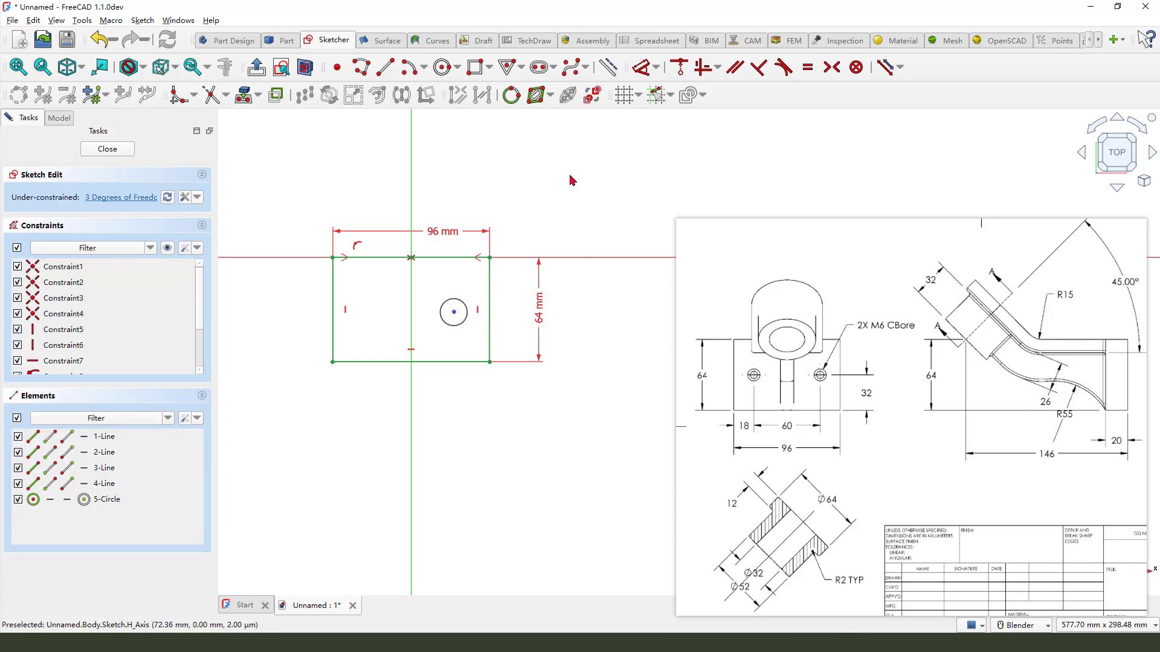
Mirror the circle across the vertical axis with symmetry constraints enabled
click(467, 308)
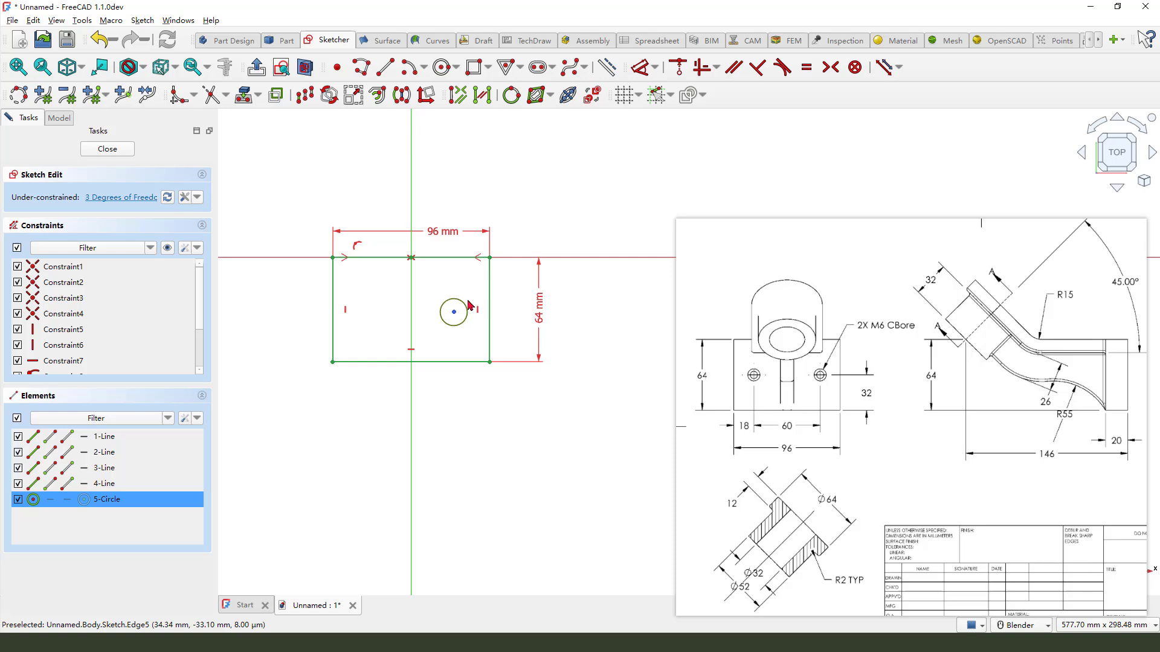
click(401, 100)
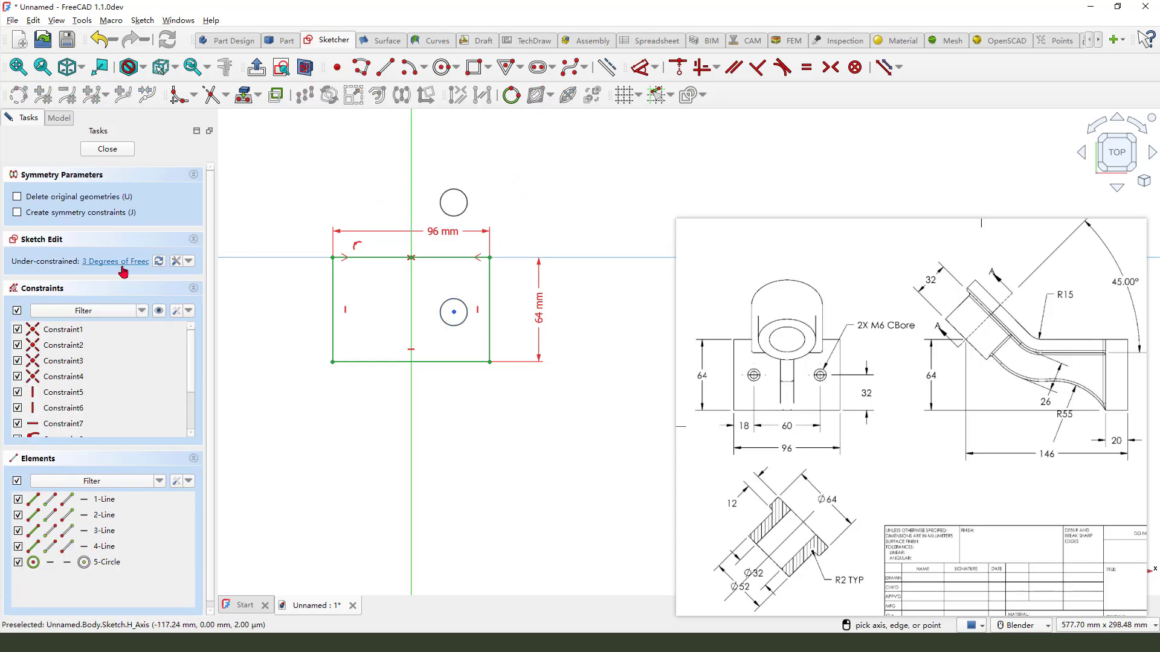
drag(8, 222, 134, 215)
click(17, 213)
click(411, 299)
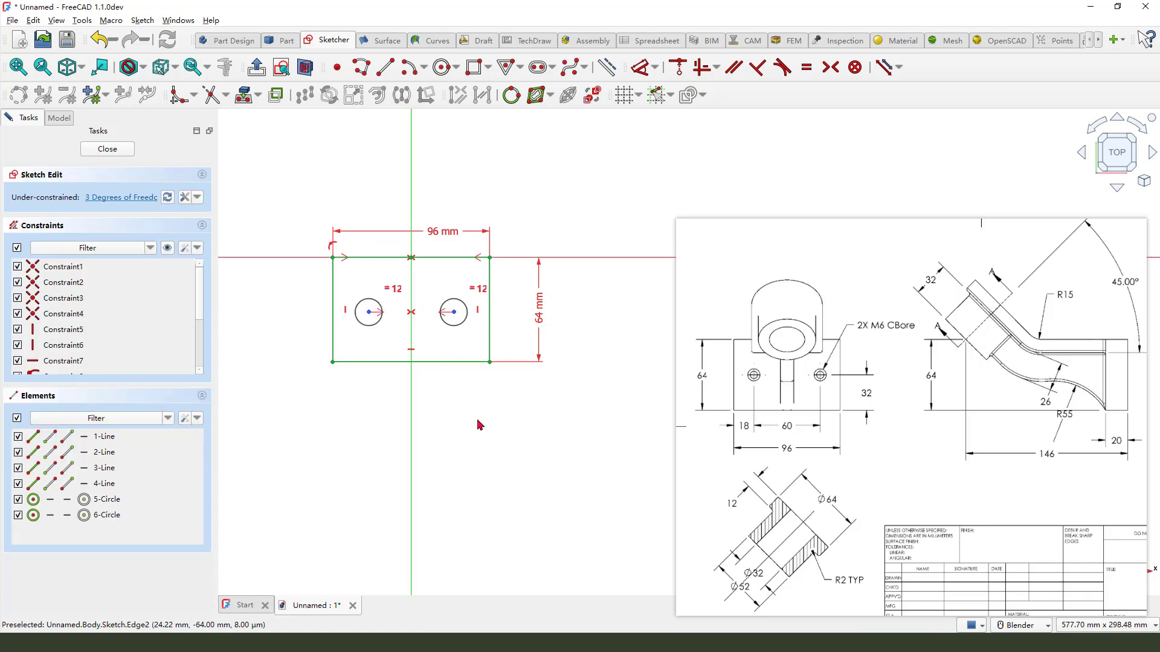
Dimension the spacing between the two hole centres as 60 mm
right_click(479, 425)
key(Escape)
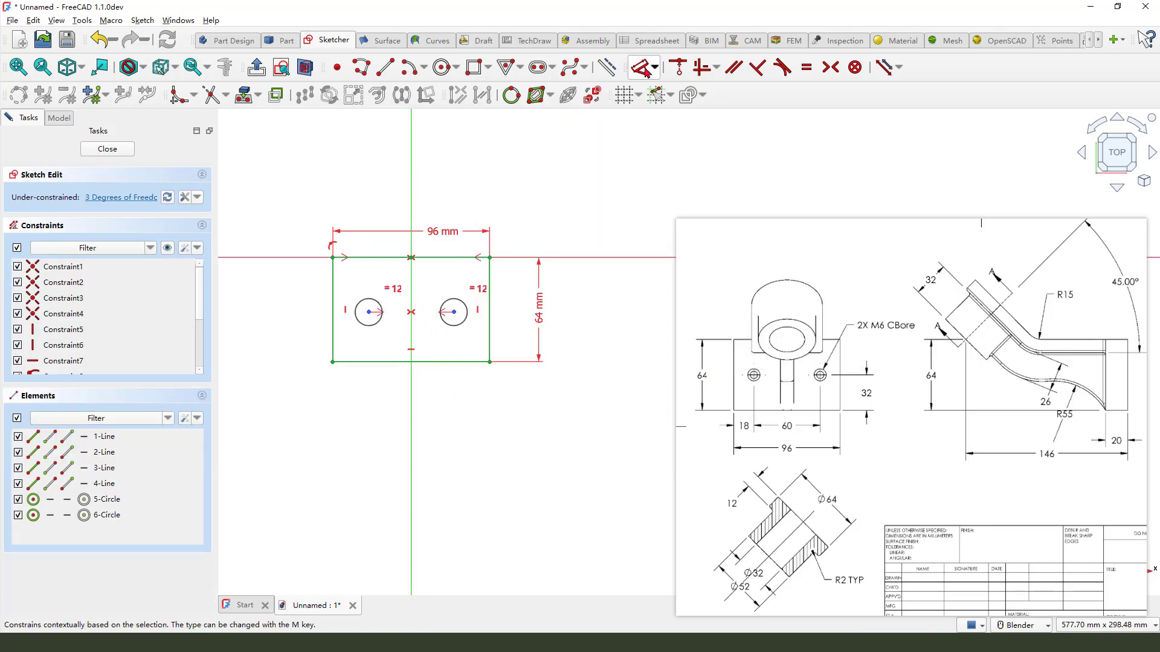
click(644, 71)
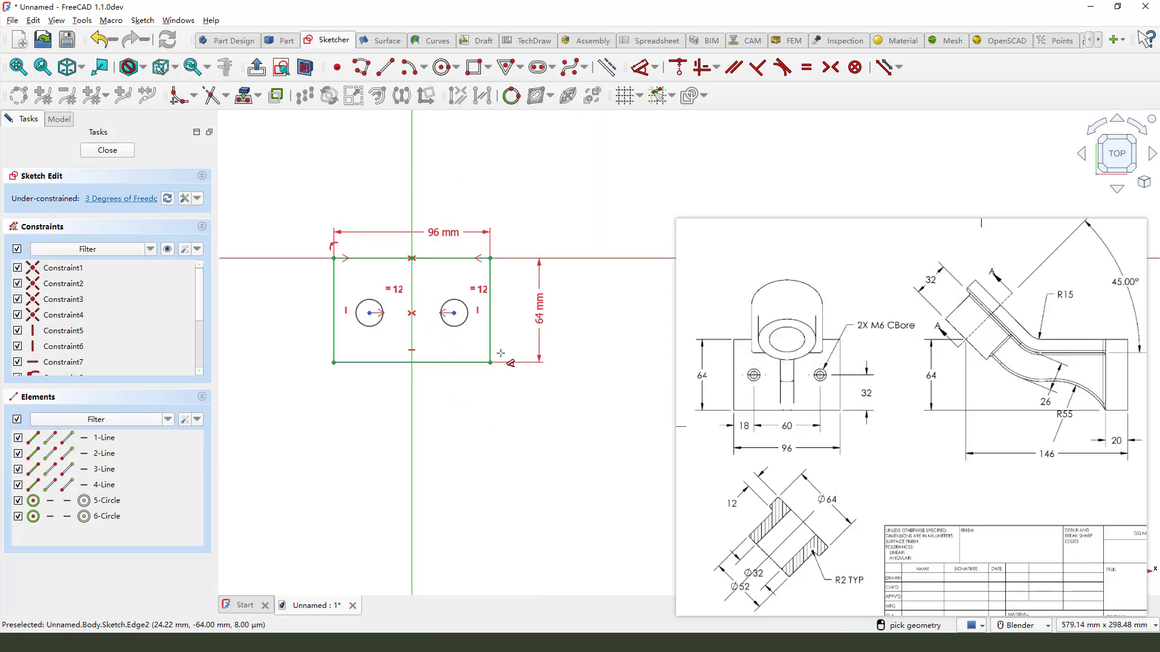
click(453, 314)
click(369, 312)
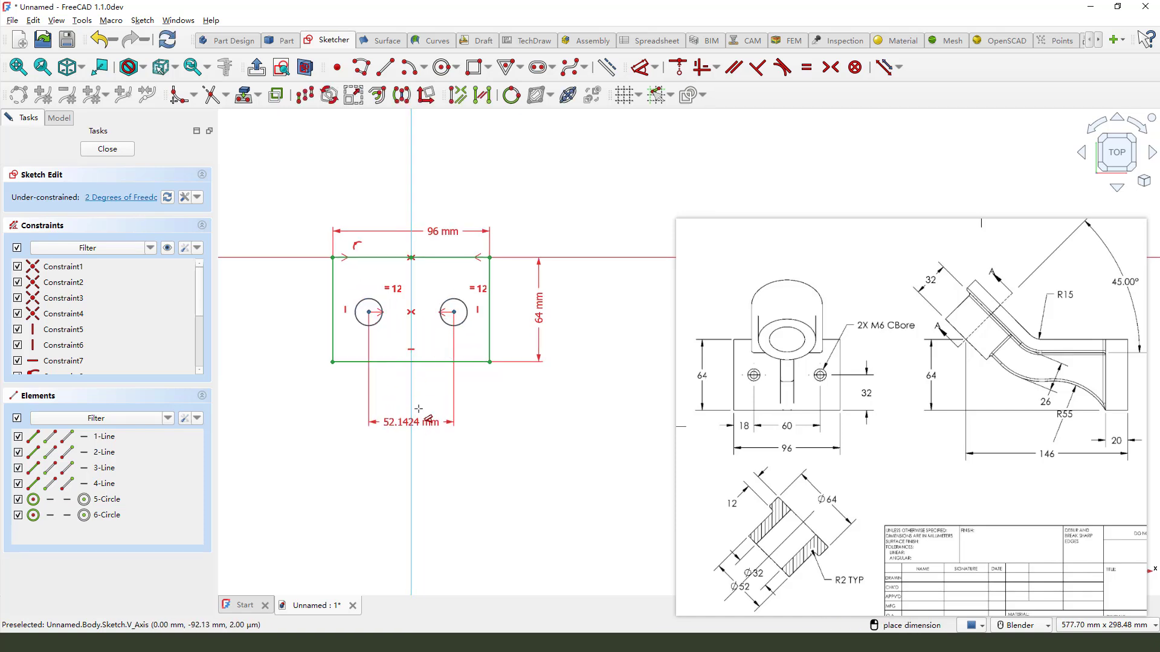
key(Escape)
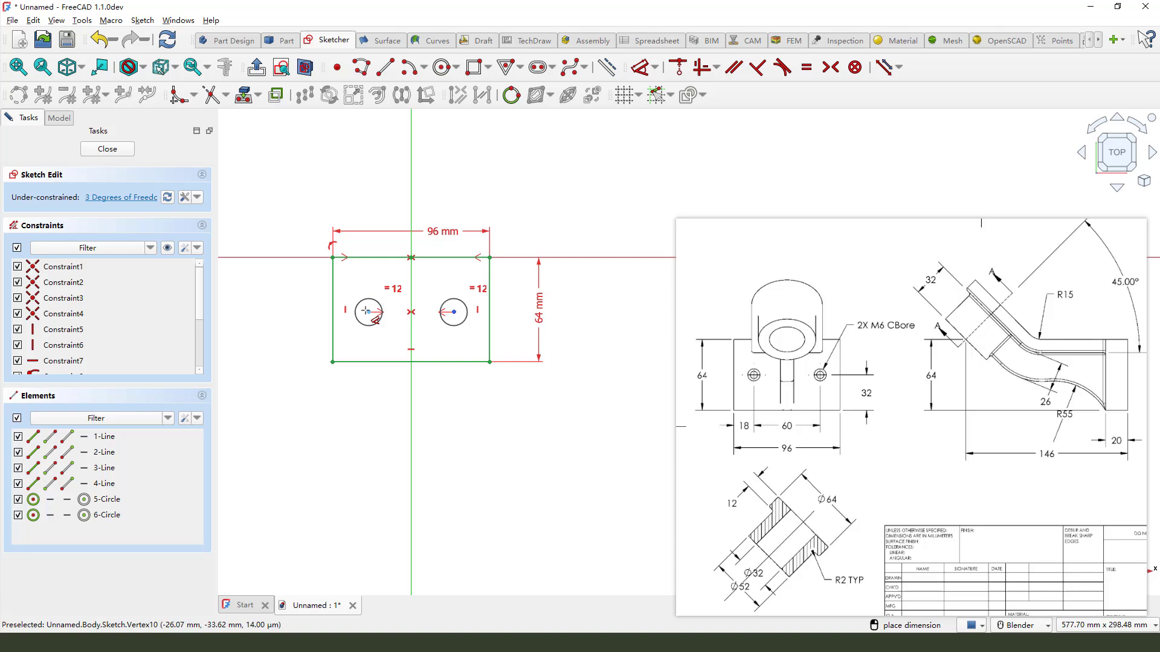
click(369, 313)
click(454, 314)
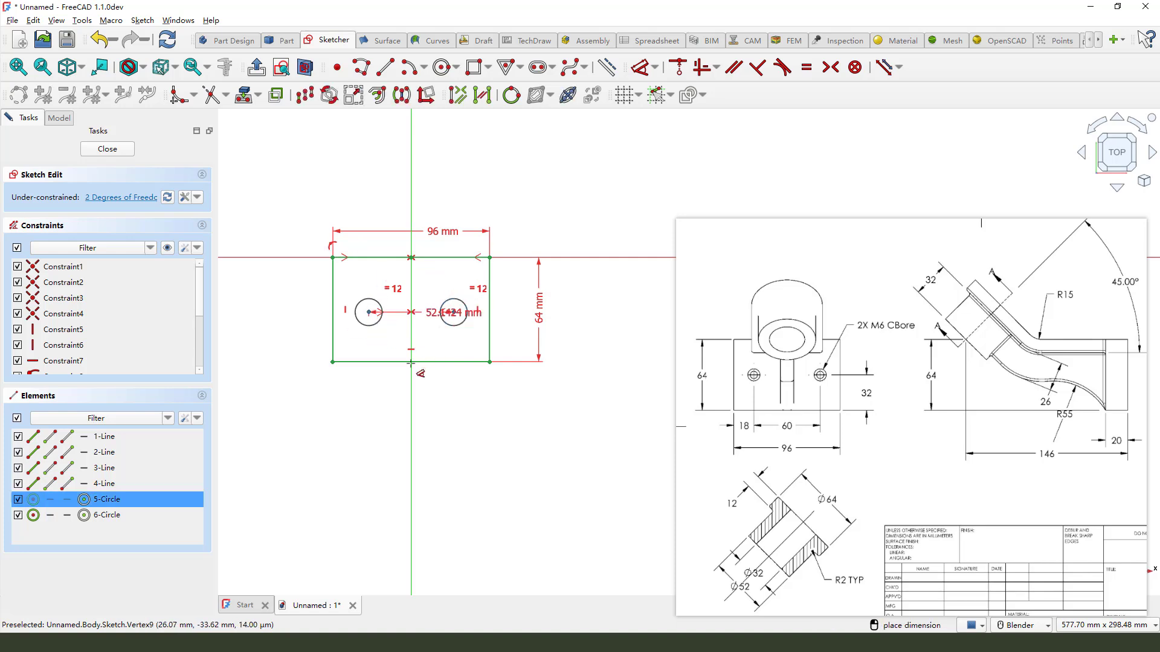
click(389, 424)
text(0)
key(Return)
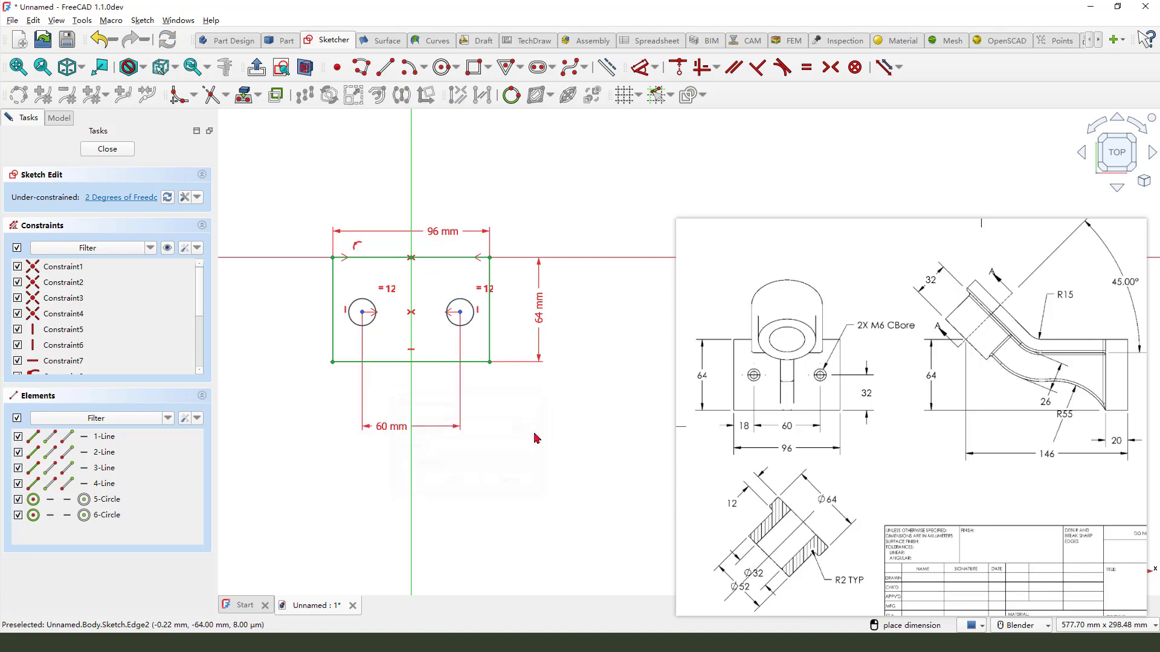
Place the hole centres 32 mm above the block's bottom edge
click(460, 313)
click(482, 361)
click(499, 335)
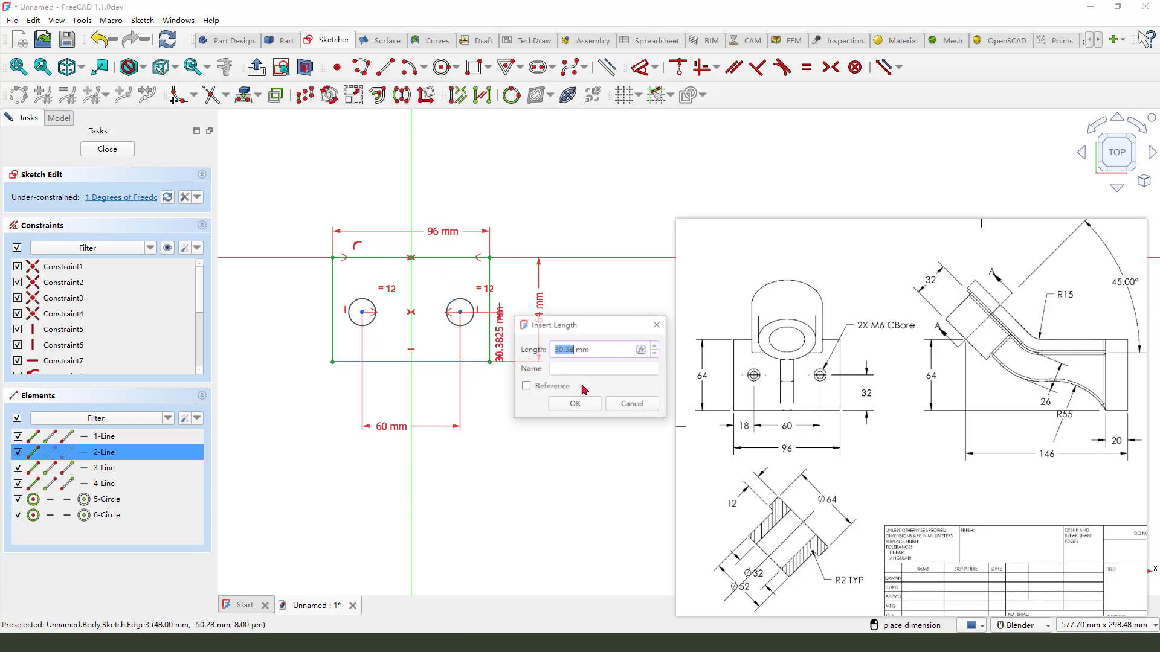
text(32)
key(Return)
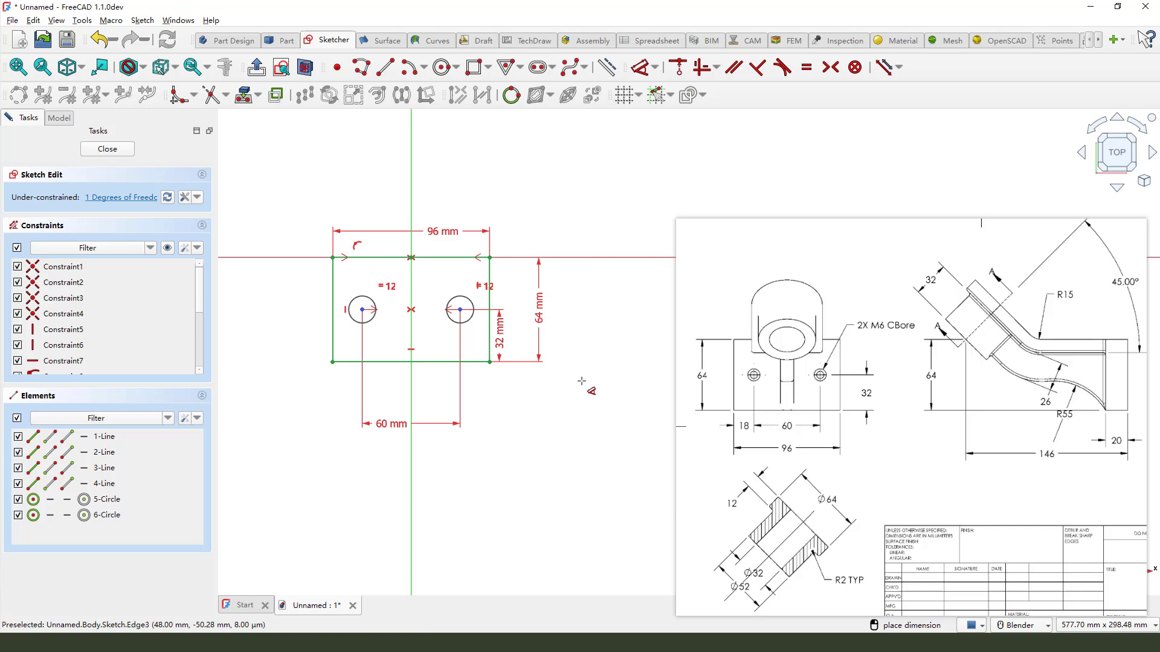
drag(883, 390, 849, 410)
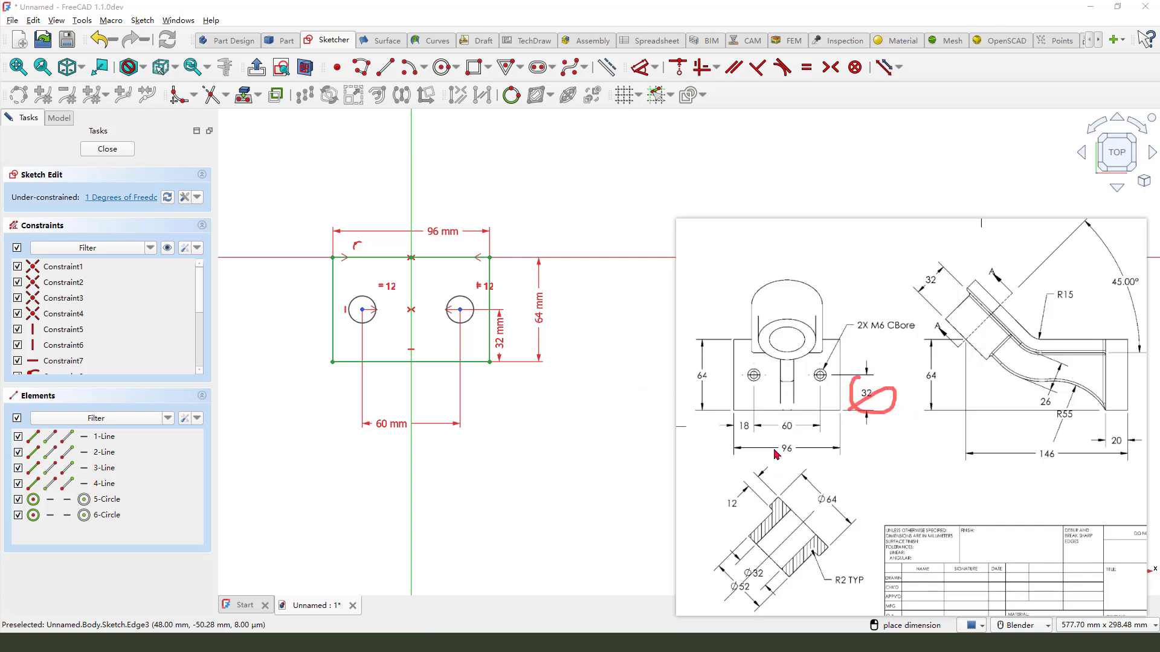
drag(775, 453, 807, 438)
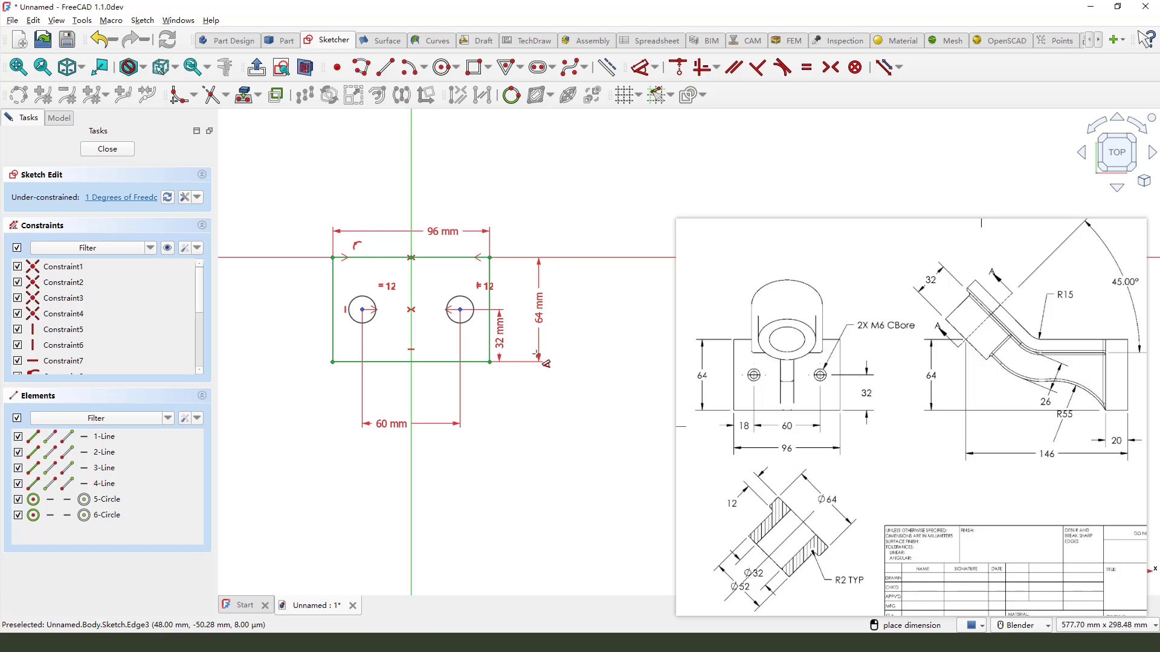
Set the hole diameter to 5.4 mm and move its label below the right hole
click(474, 308)
click(488, 427)
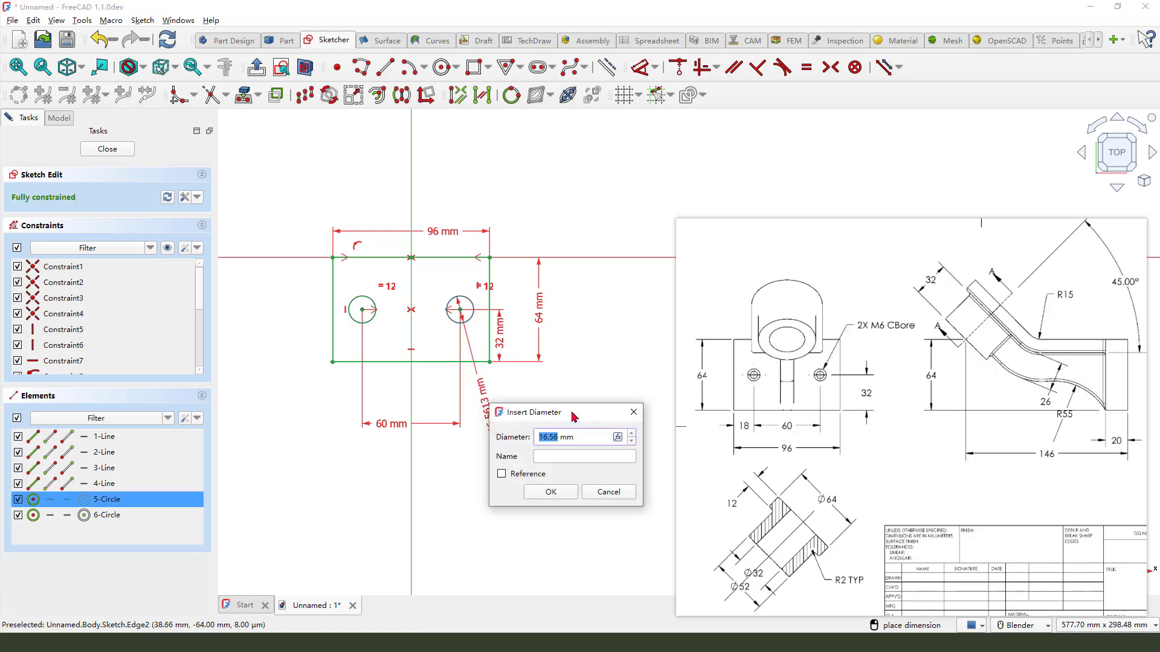
text(5)
key(Return)
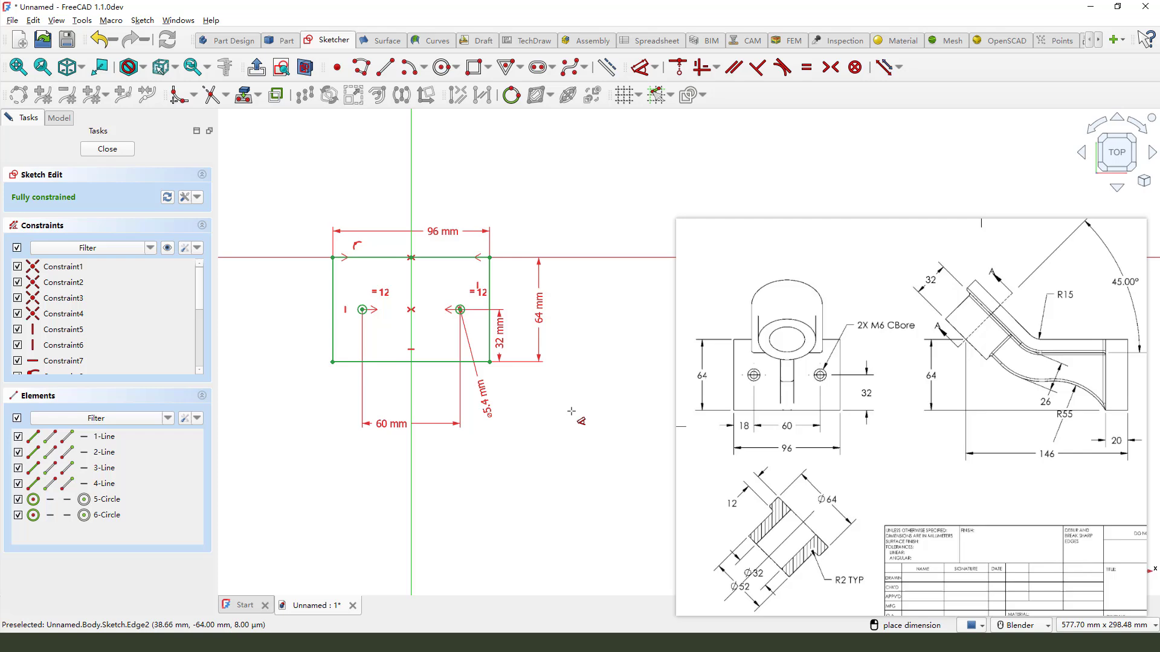
drag(480, 393, 459, 394)
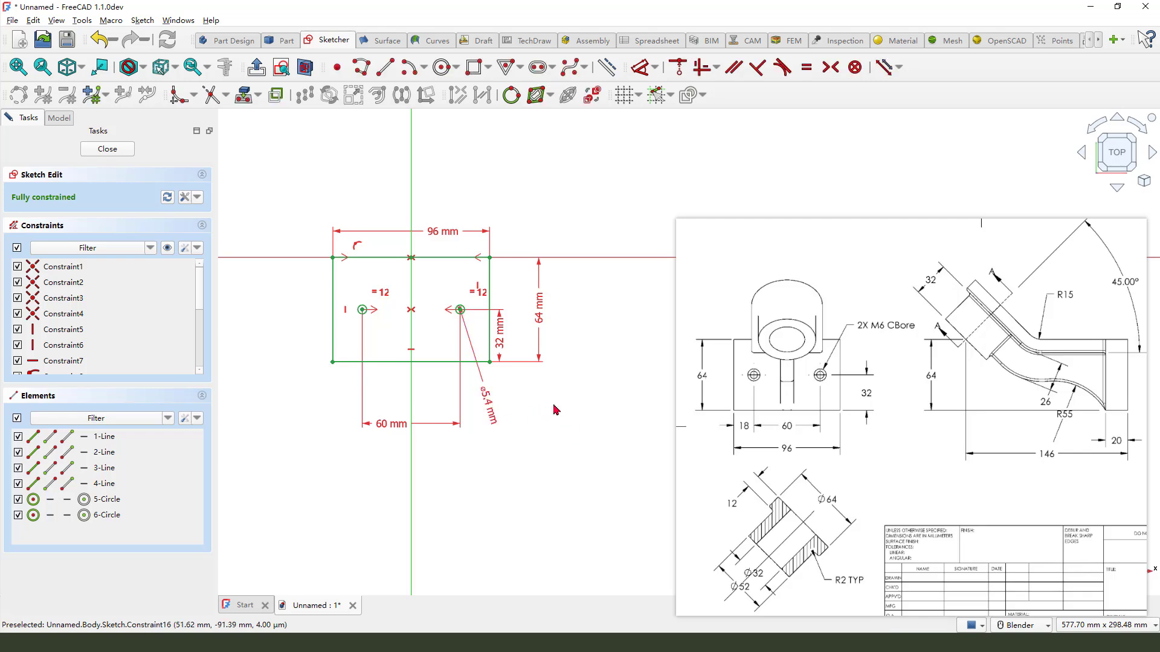
Close the sketch and pad it one-sided to a 20 mm length
click(107, 149)
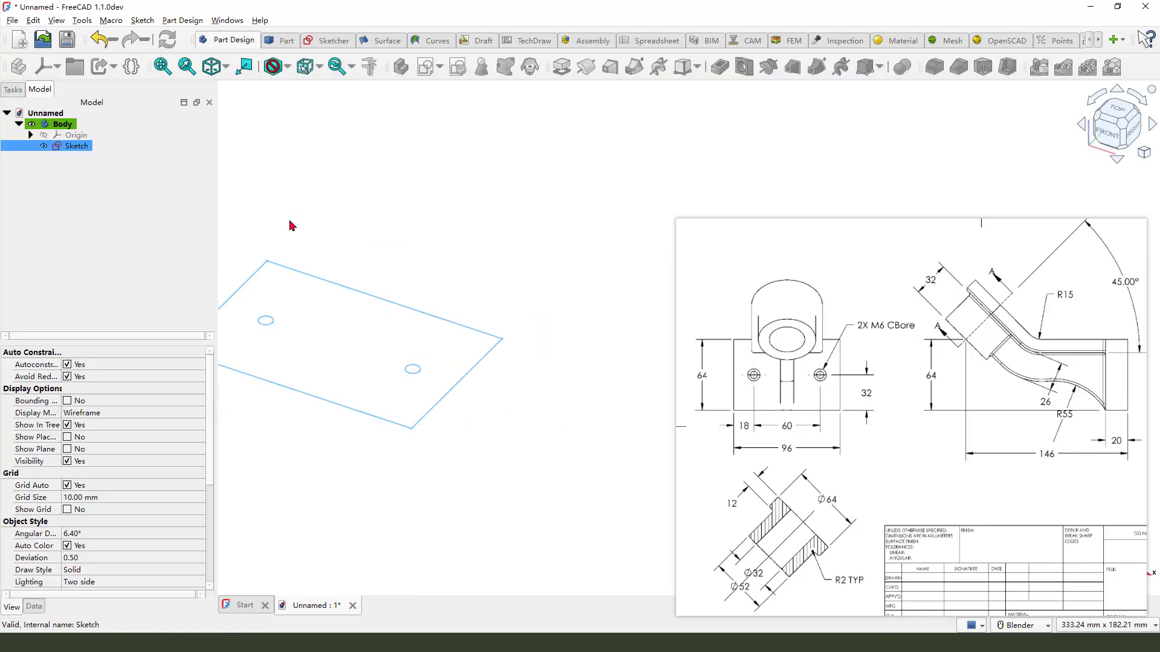
scroll(587, 343, down, 2)
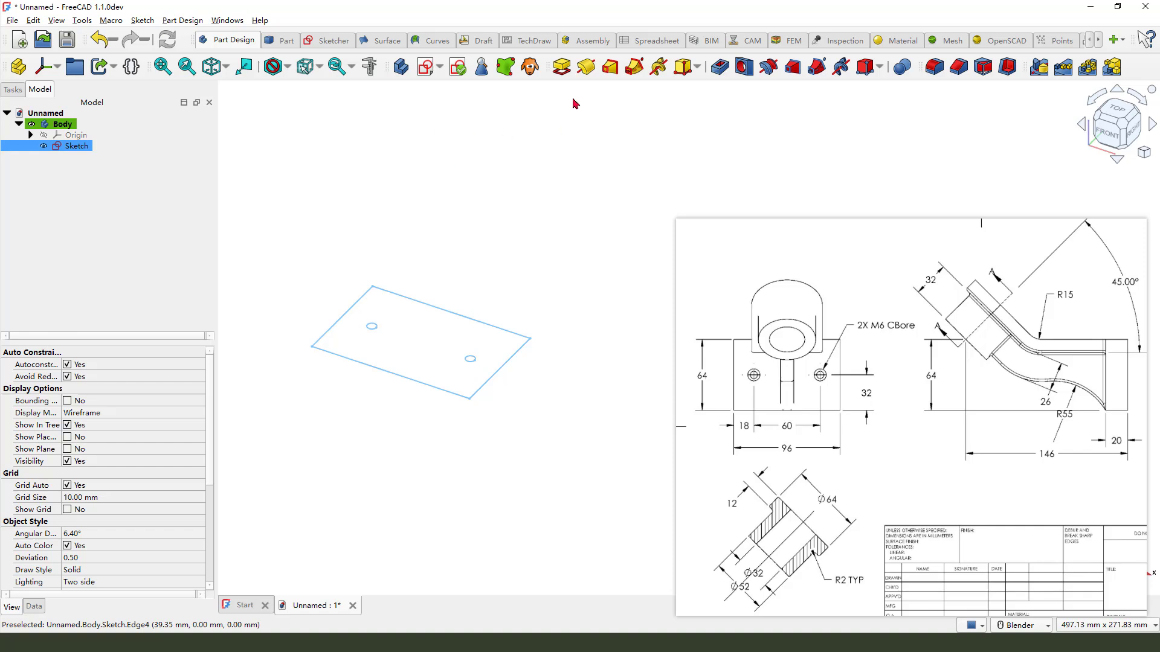
click(563, 66)
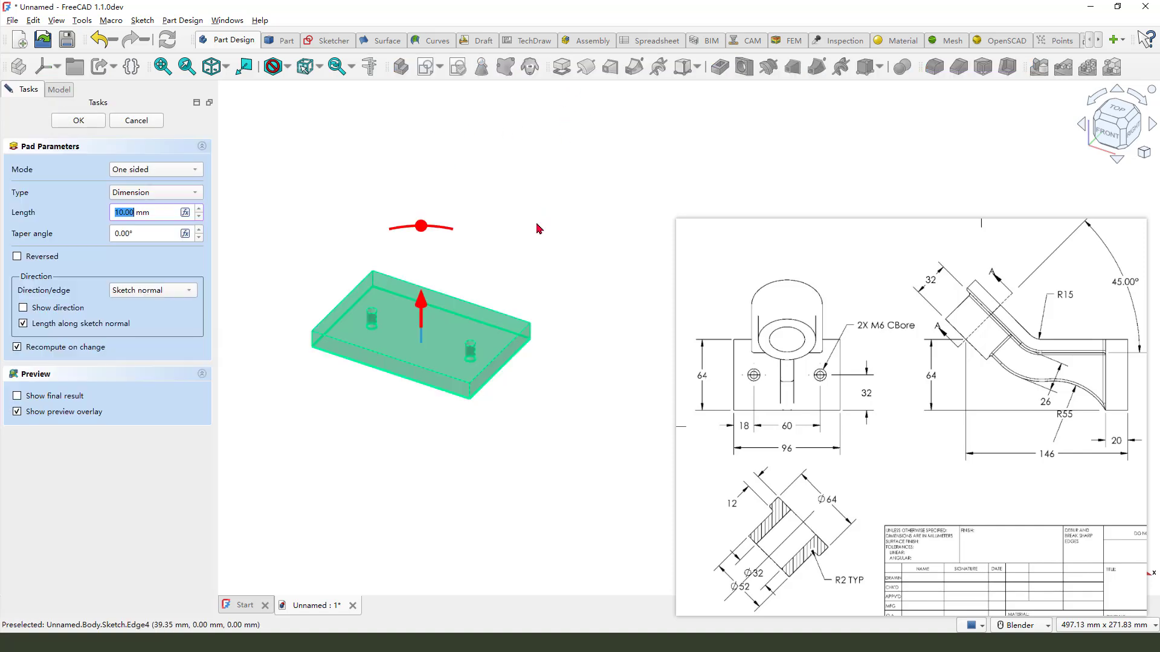
drag(423, 311, 437, 278)
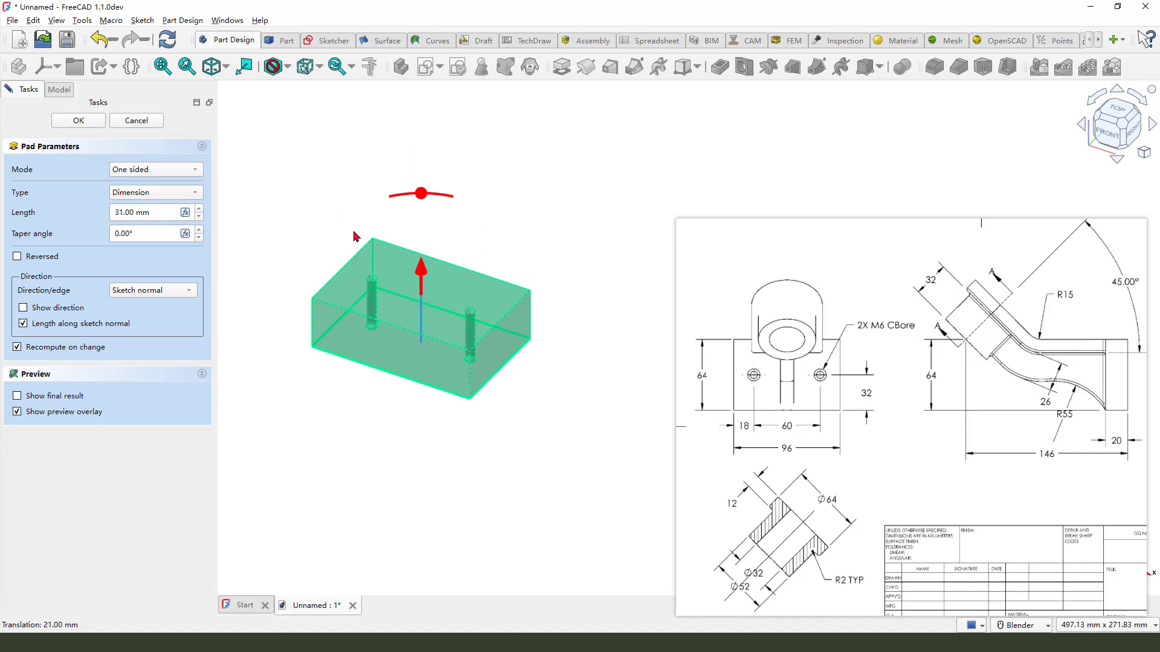
drag(111, 180, 187, 176)
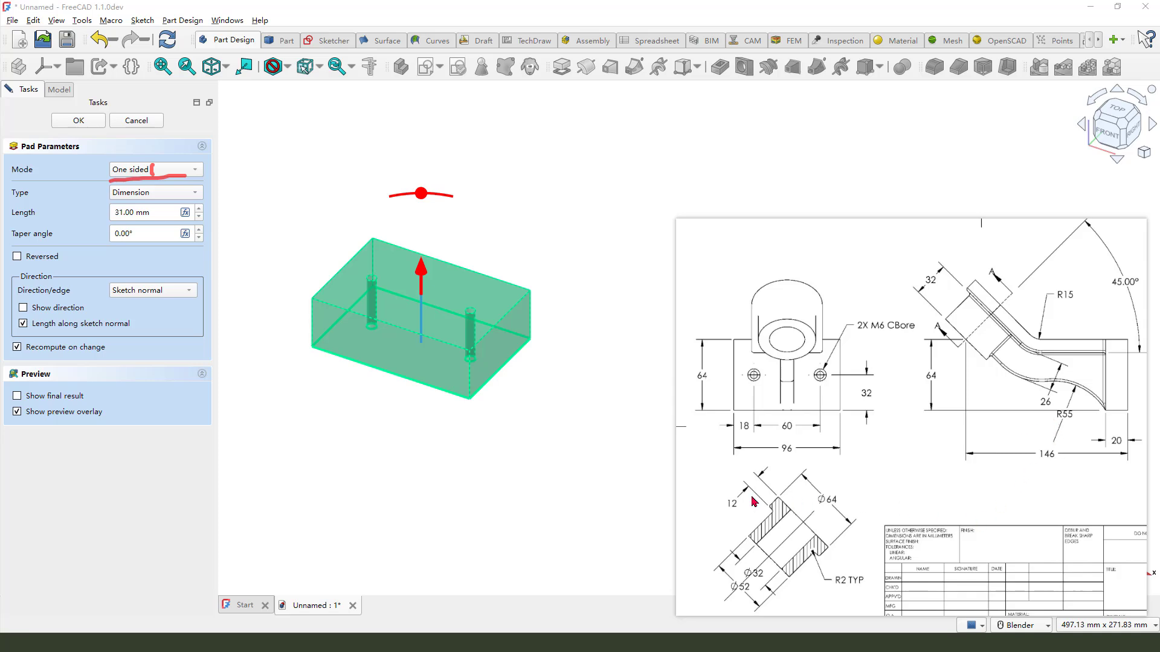
drag(1102, 445, 1119, 446)
key(Escape)
drag(136, 214, 102, 220)
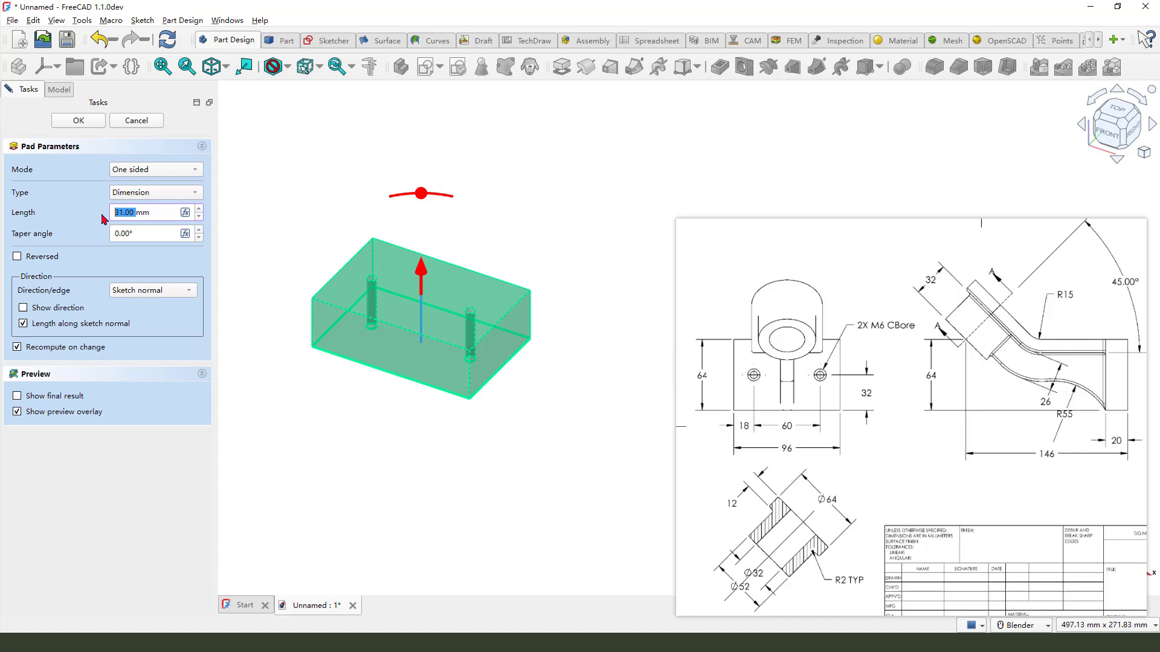
text(20)
key(Return)
drag(107, 217, 173, 218)
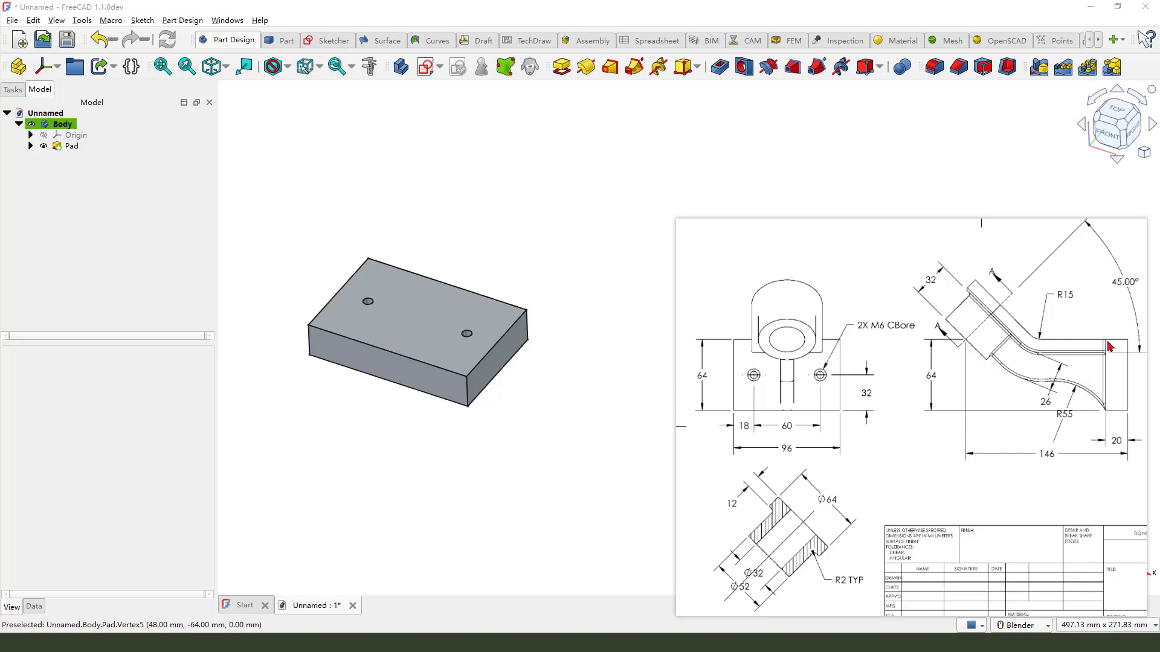
Trace the angled arm's outline on the reference drawing
mouse_move(1109, 346)
mouse_down()
mouse_move(1056, 337)
mouse_move(1011, 311)
mouse_up()
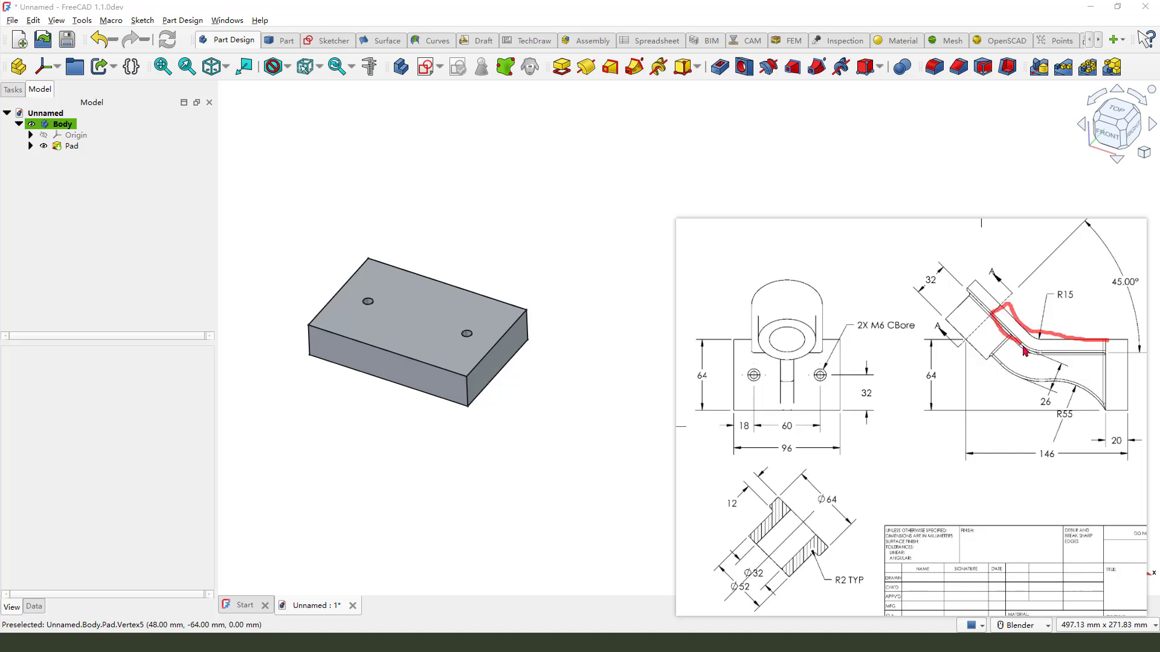
drag(1024, 352, 1092, 360)
key(Escape)
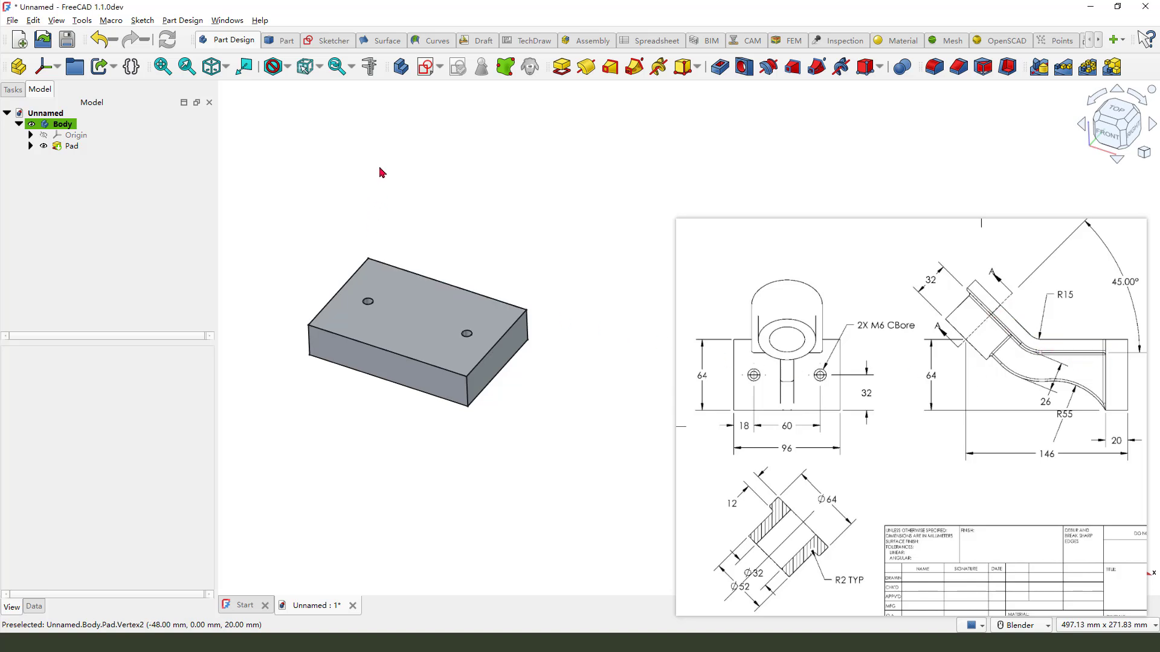
Create a new sketch attached to the YZ plane
click(425, 67)
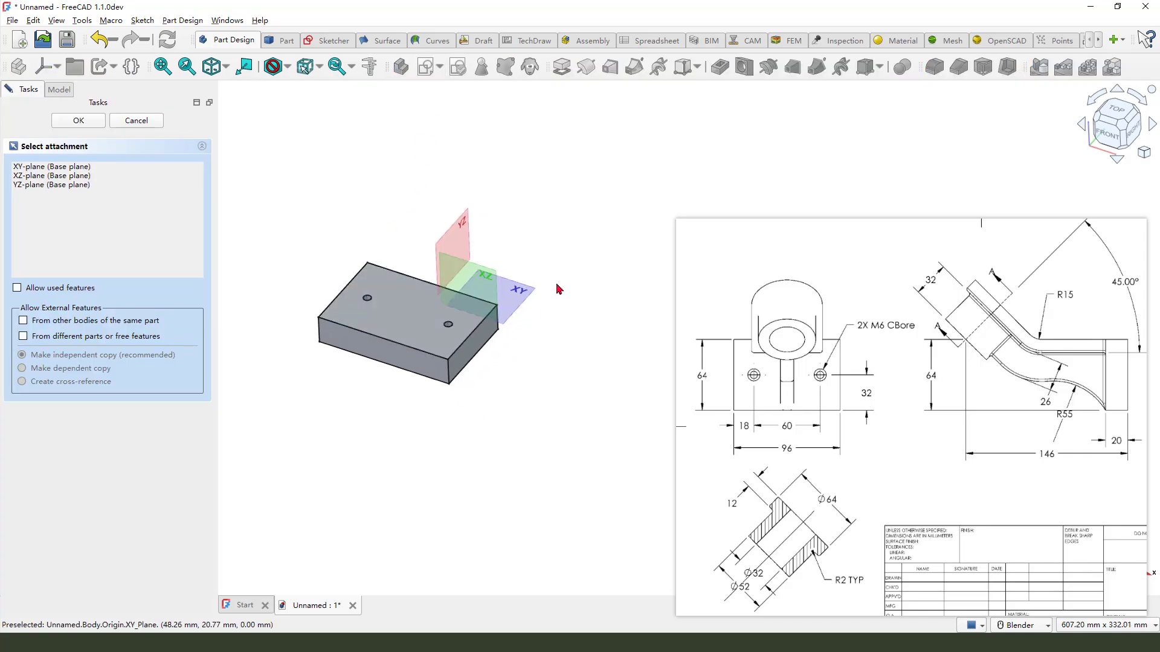
mouse_move(426, 217)
mouse_down()
mouse_move(478, 259)
mouse_move(494, 226)
mouse_up()
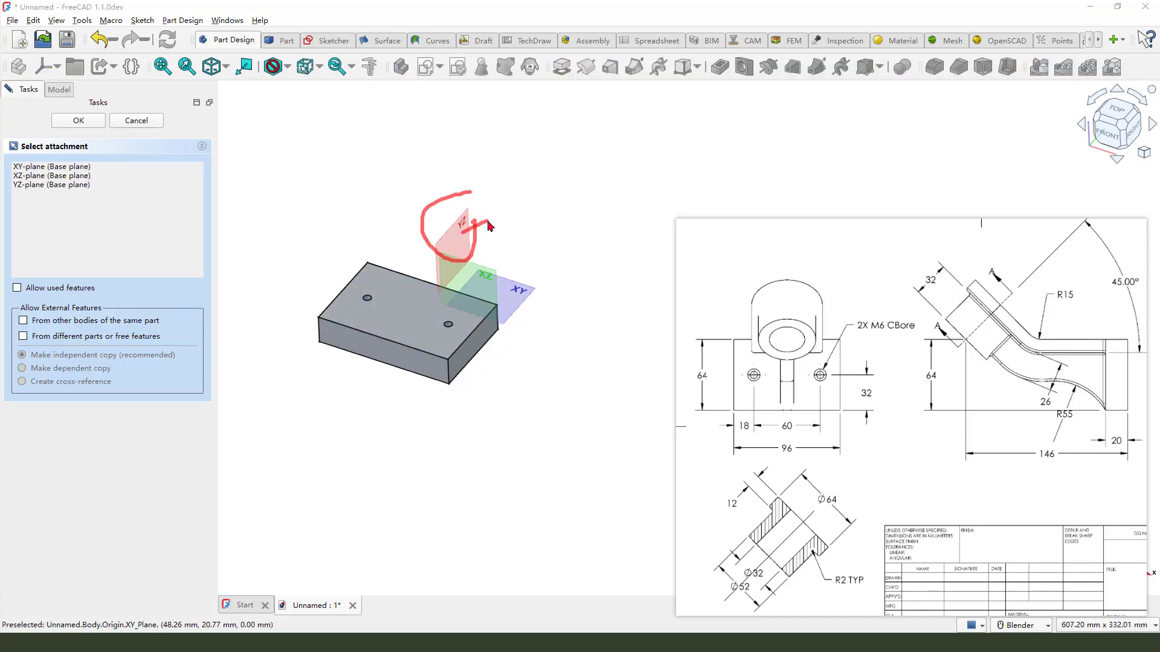
key(Escape)
click(468, 235)
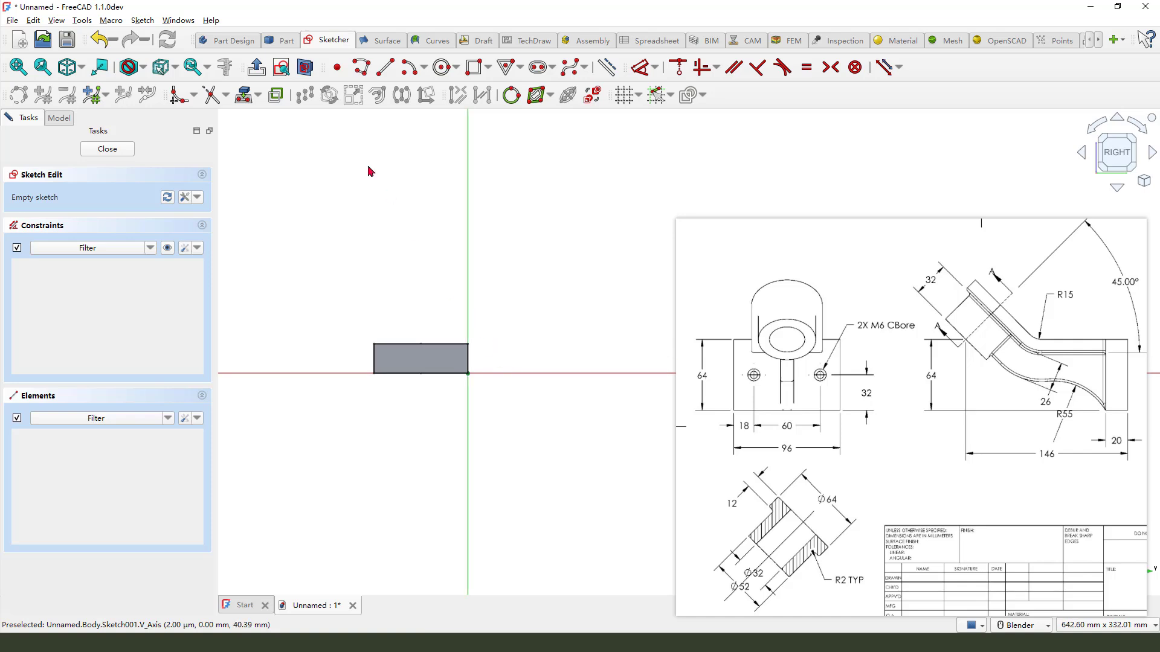
Draw the six-segment angled arm outline as a polyline from the block's corner
click(361, 70)
click(468, 372)
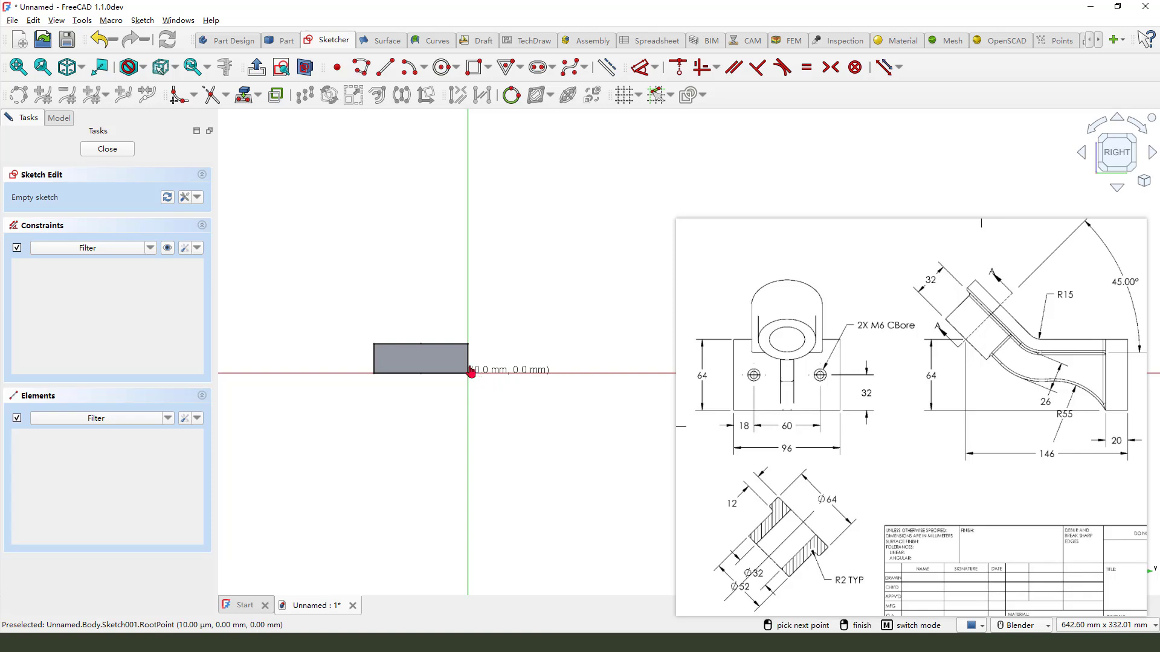
click(470, 236)
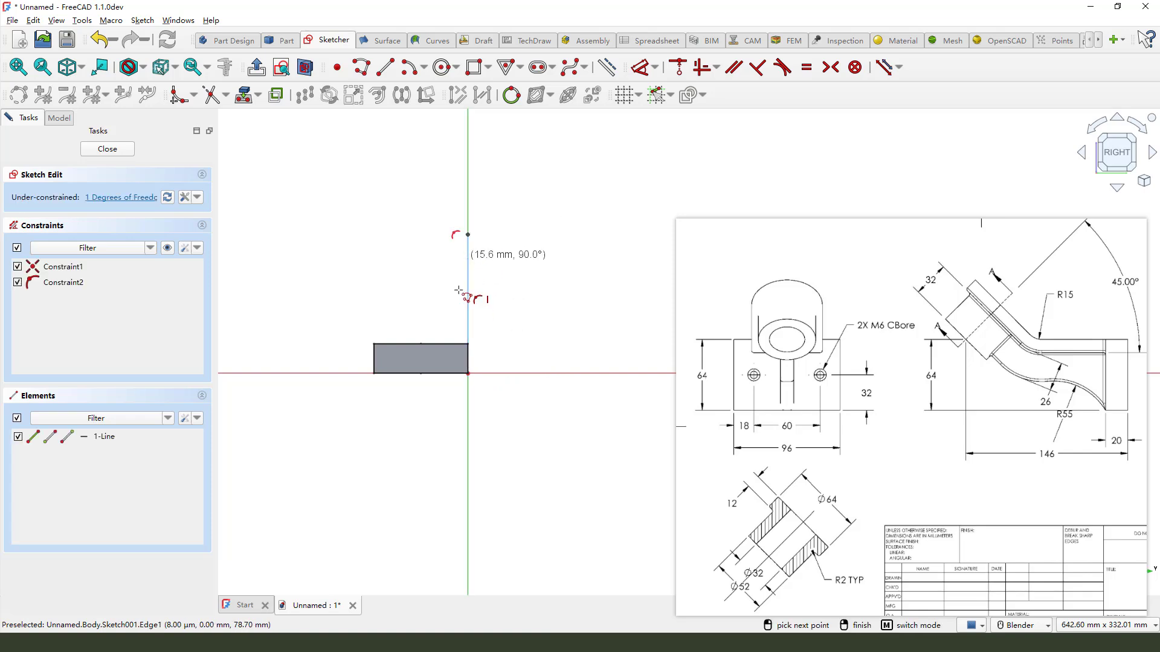
click(504, 208)
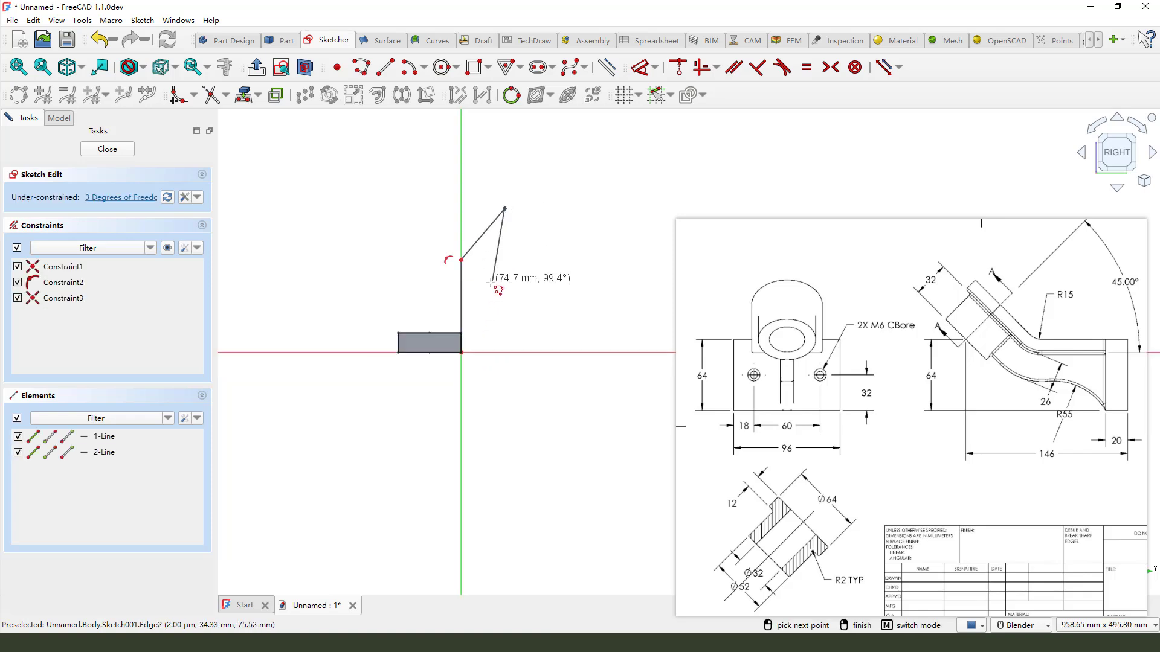
click(483, 218)
click(414, 305)
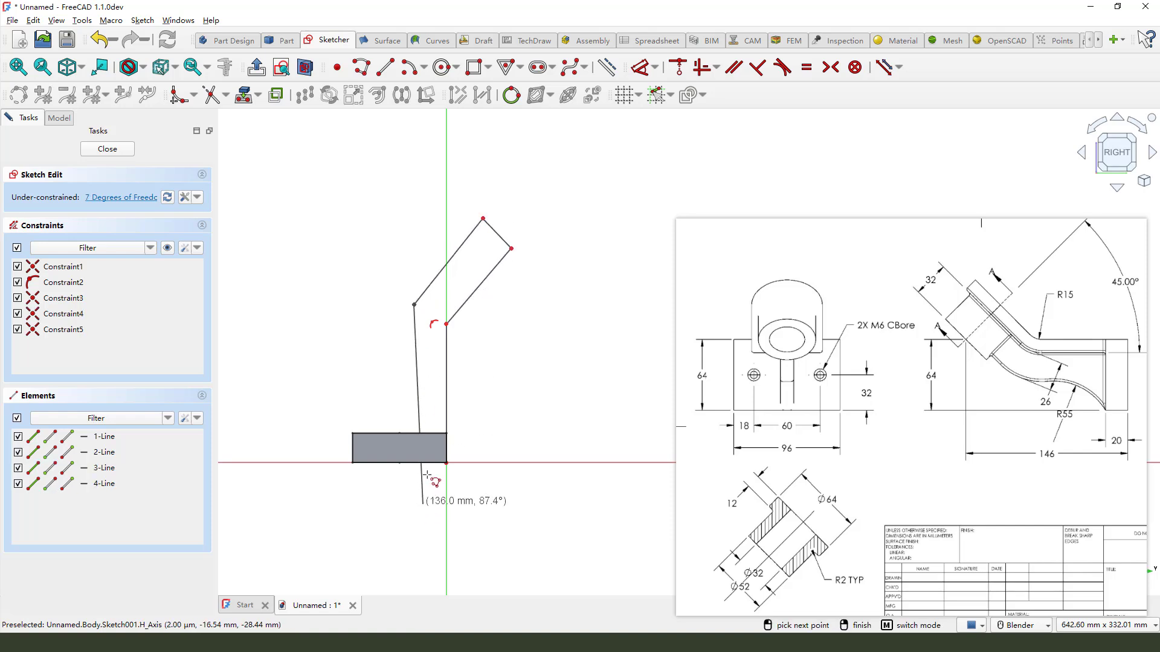
click(414, 464)
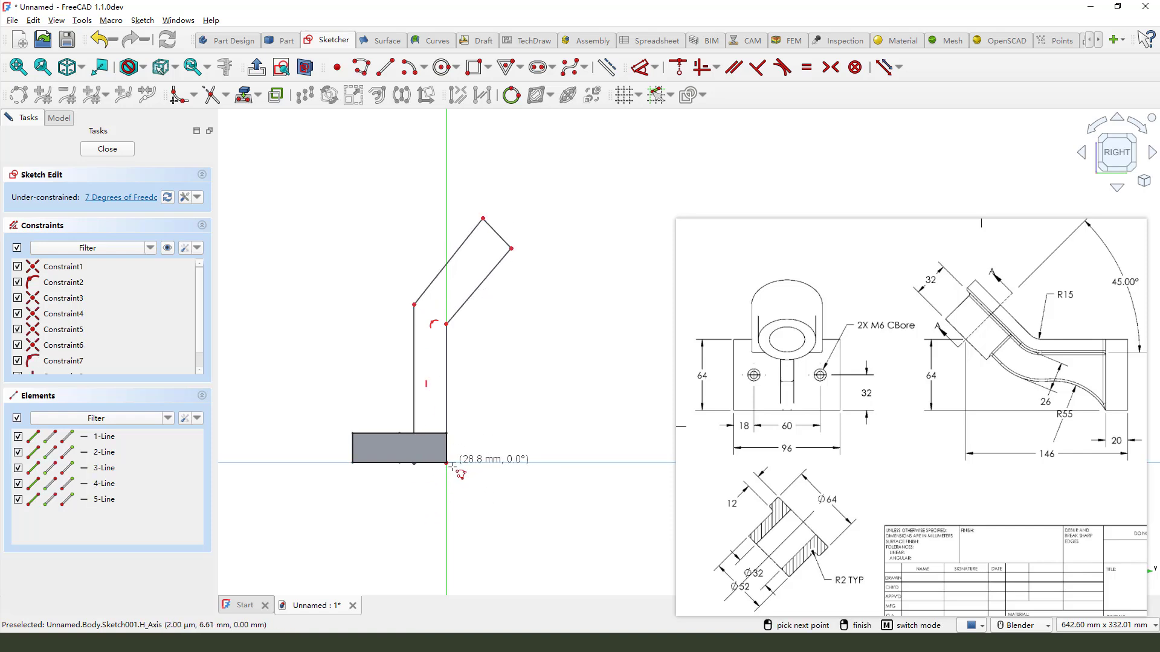
click(446, 464)
Make the arm's angled lines parallel to each other
right_click(517, 353)
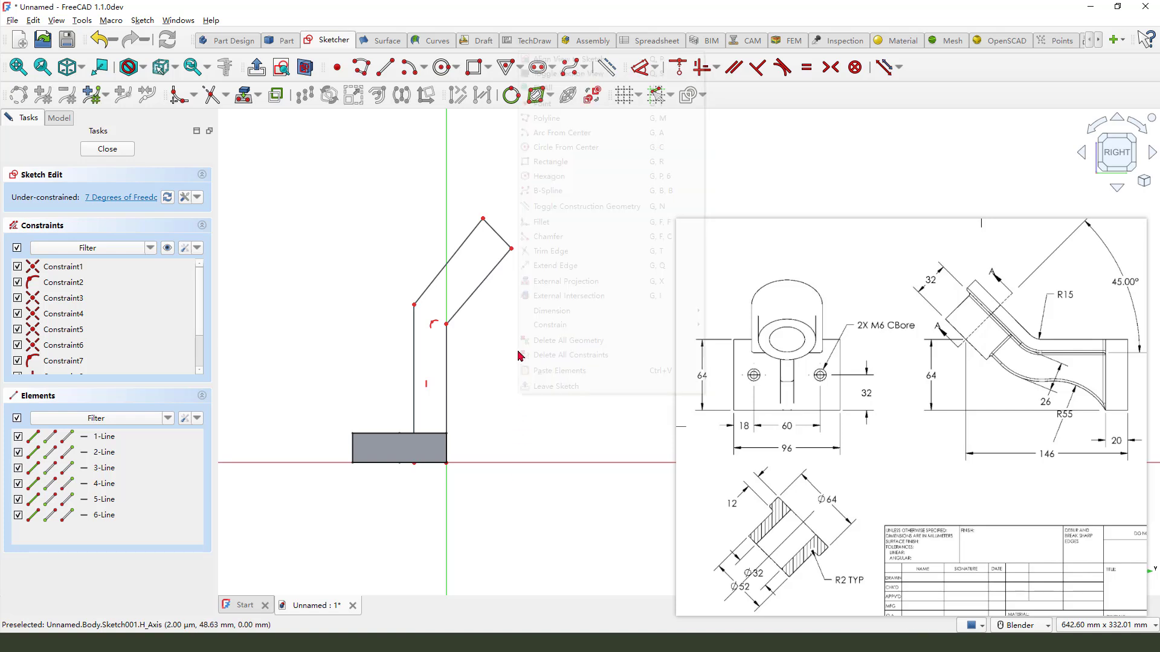
click(486, 344)
scroll(507, 258, up, 1)
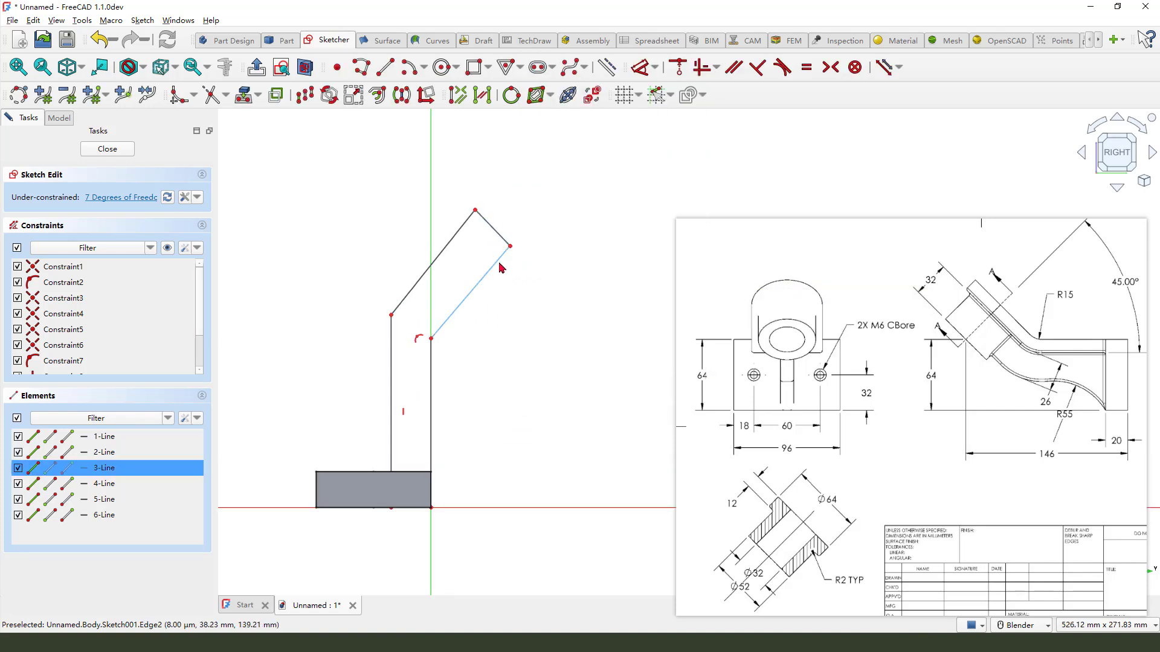
click(501, 268)
ctrl+click(457, 230)
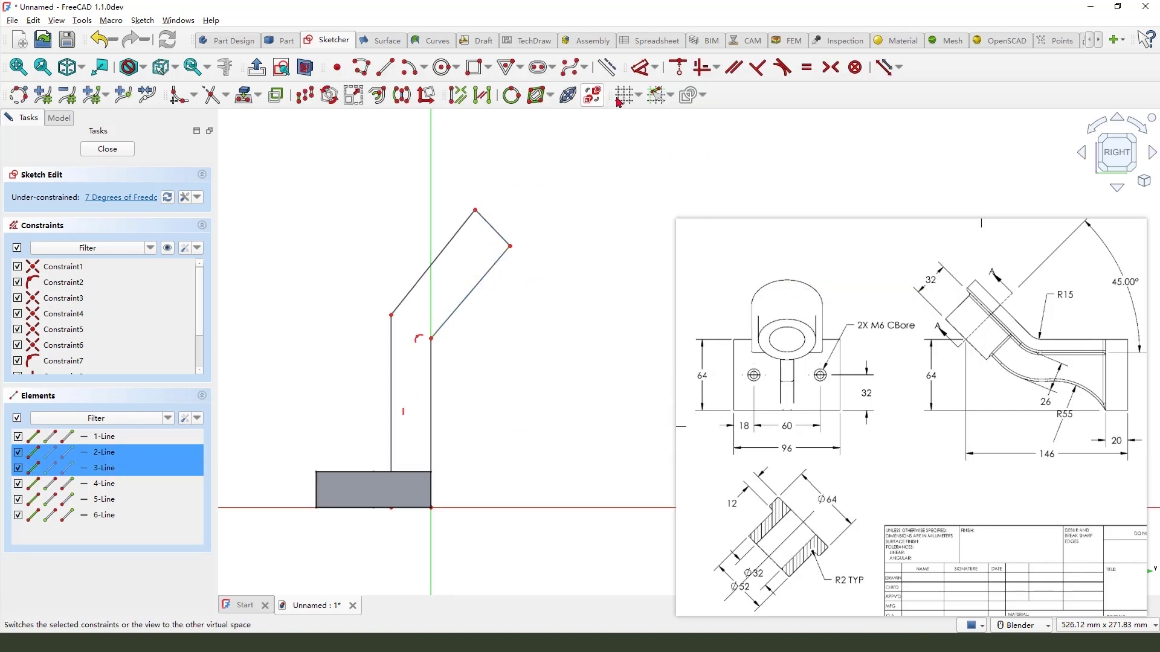
click(743, 76)
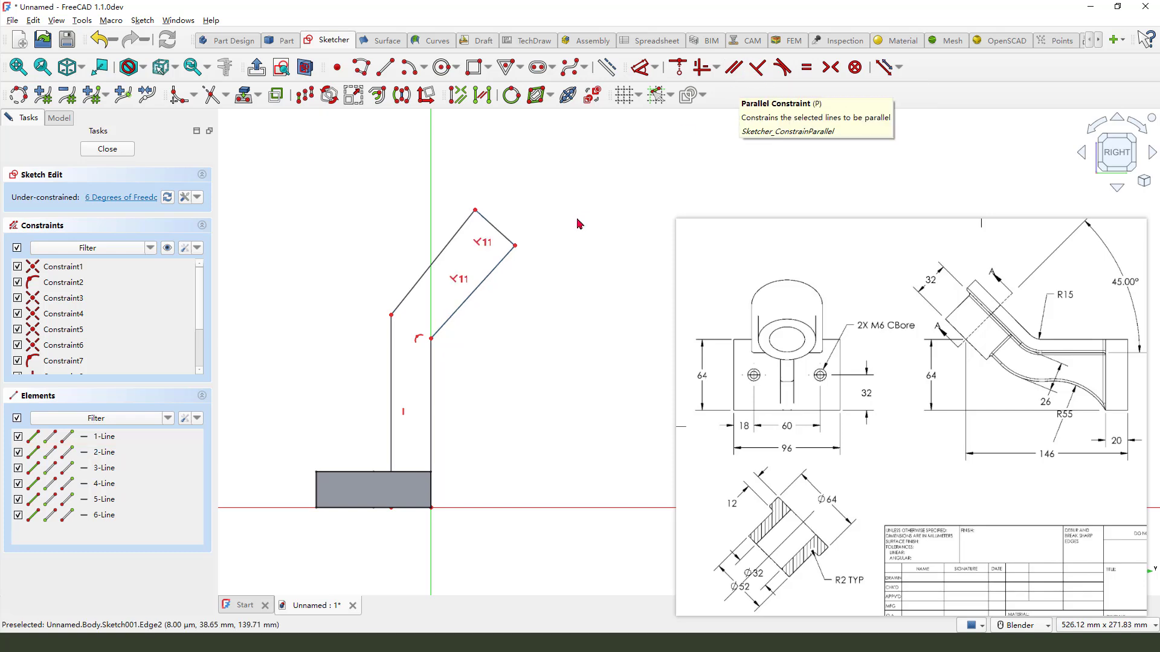
click(508, 263)
click(735, 72)
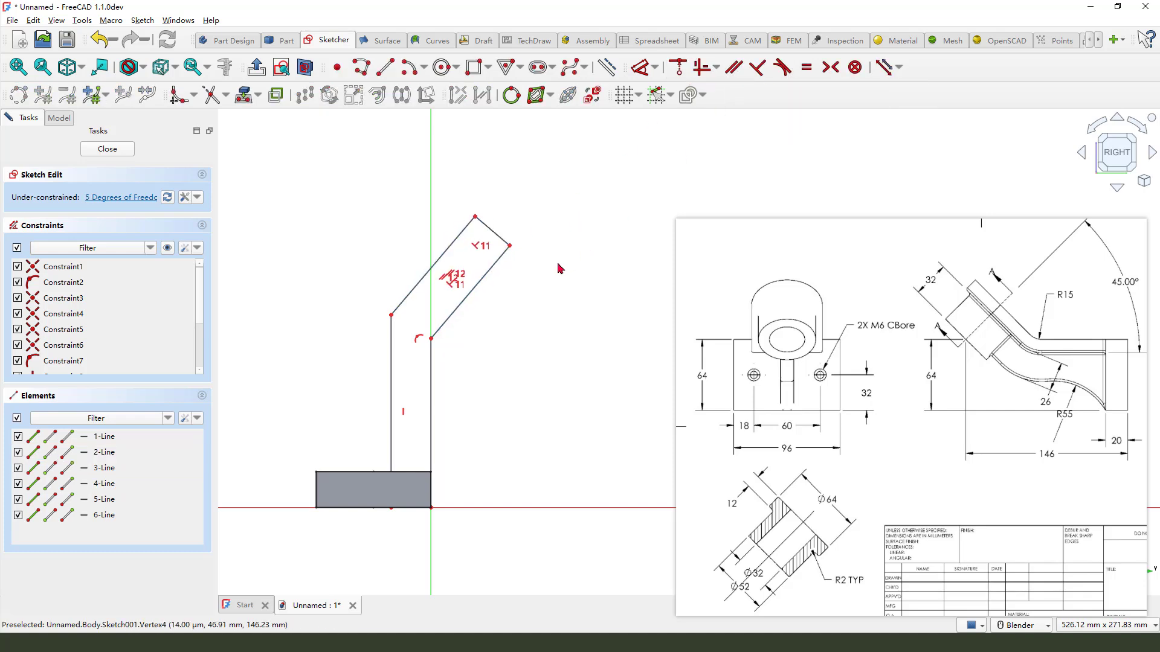
Dimension the arm's top end edge to 12 mm
click(771, 506)
drag(725, 488, 743, 502)
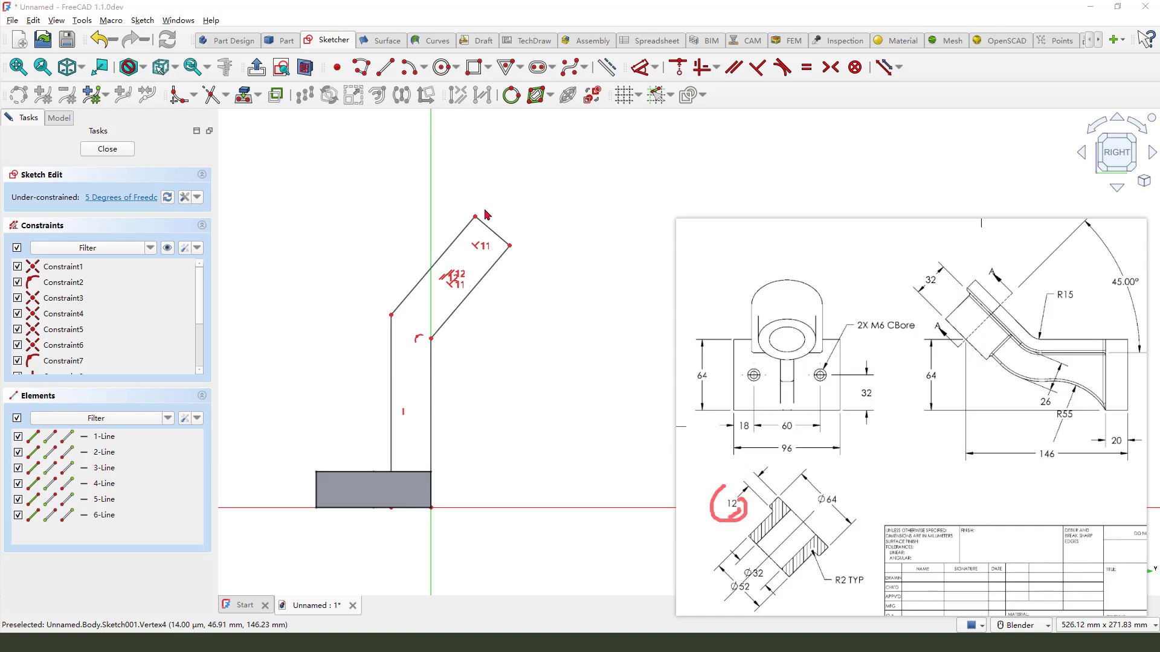
drag(478, 209, 495, 227)
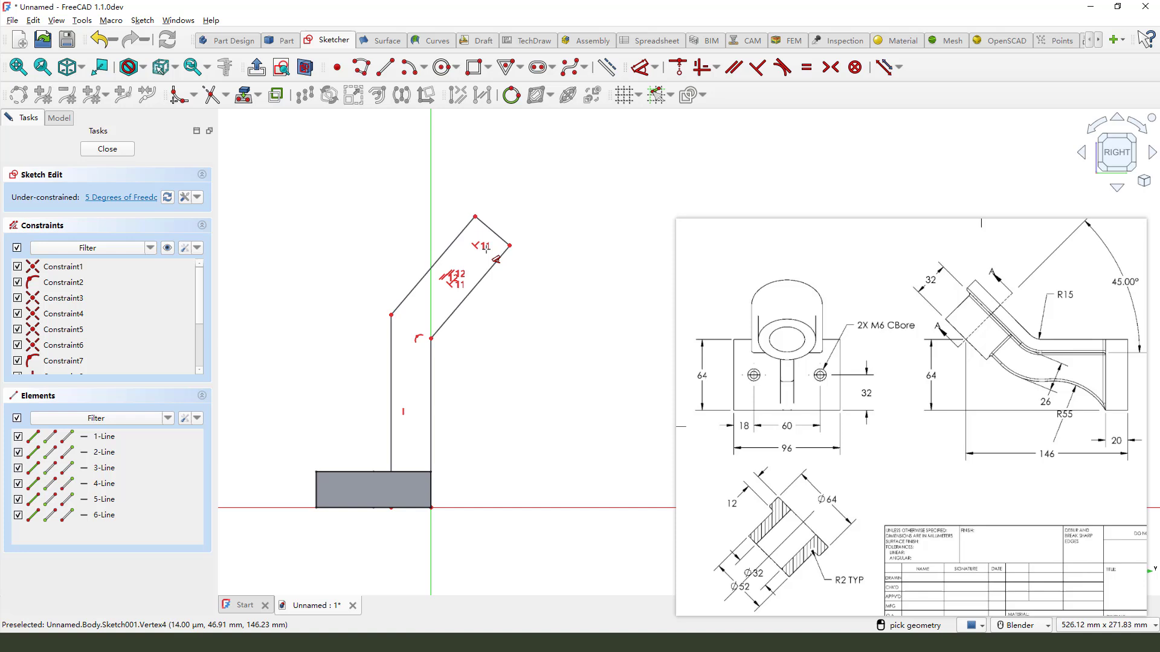
click(644, 68)
click(494, 227)
scroll(494, 222, up, 3)
click(597, 190)
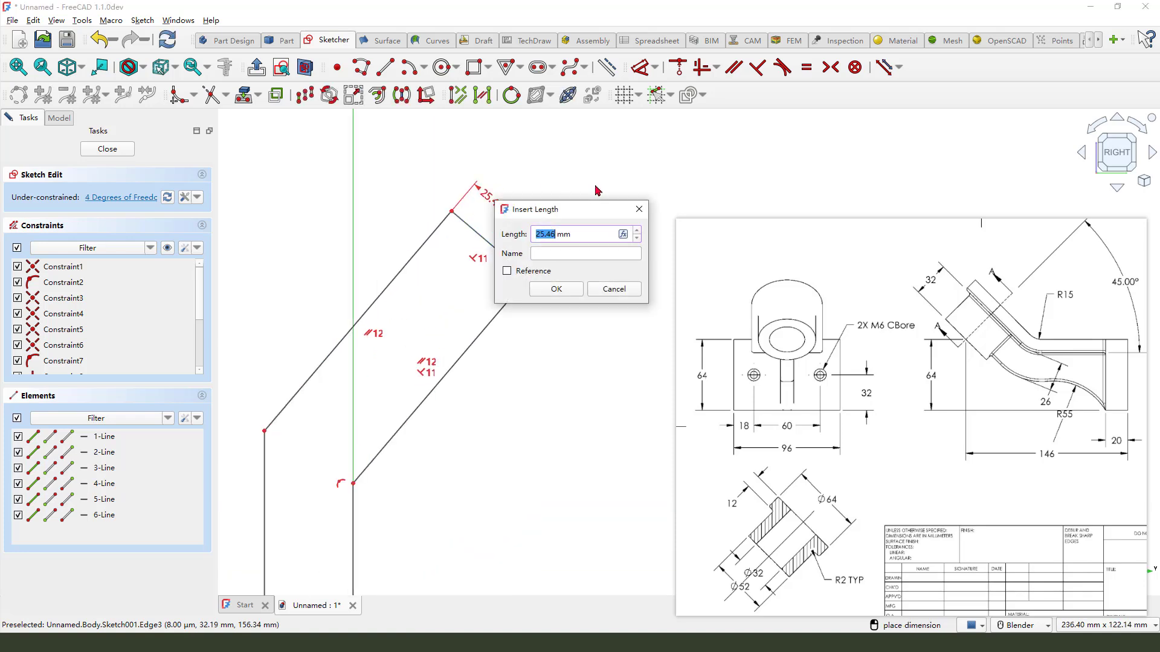
text(12)
key(Return)
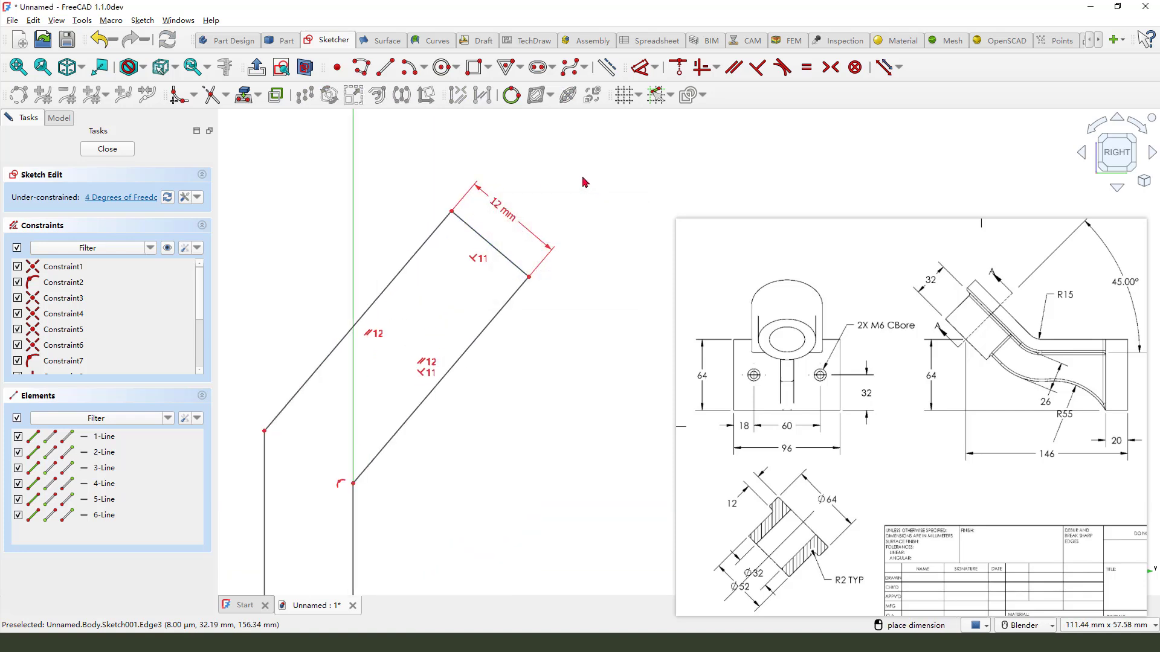
scroll(458, 211, down, 2)
scroll(458, 210, down, 2)
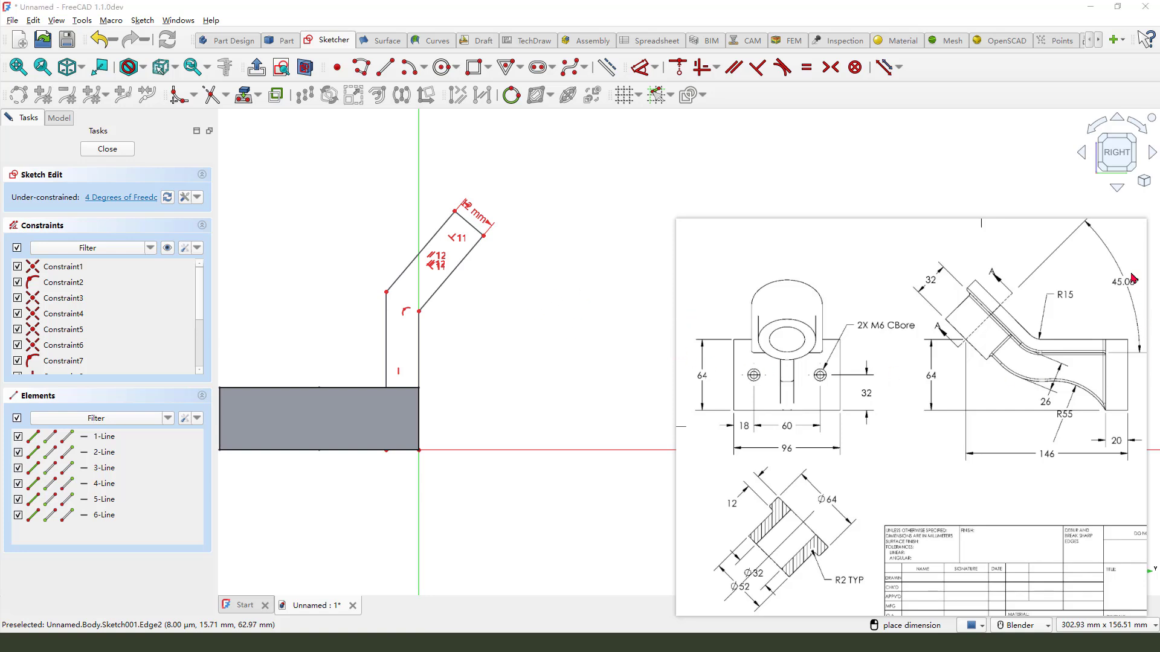
Constrain the slanted line to 45° from the vertical axis
drag(1117, 262, 1122, 290)
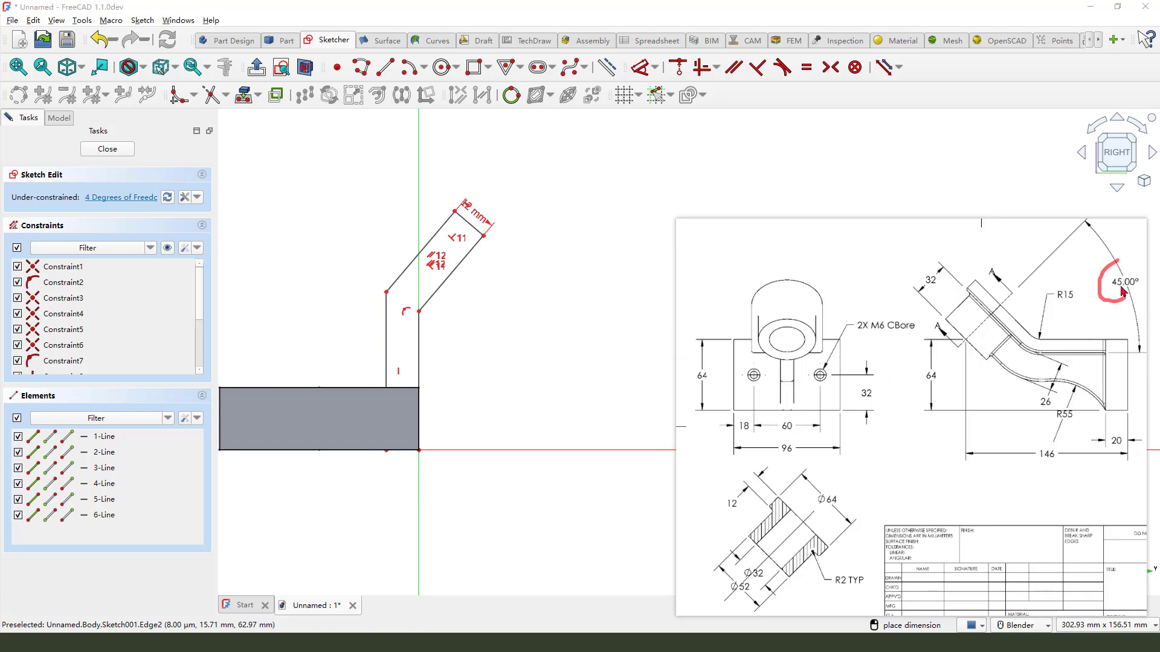
click(460, 266)
click(419, 206)
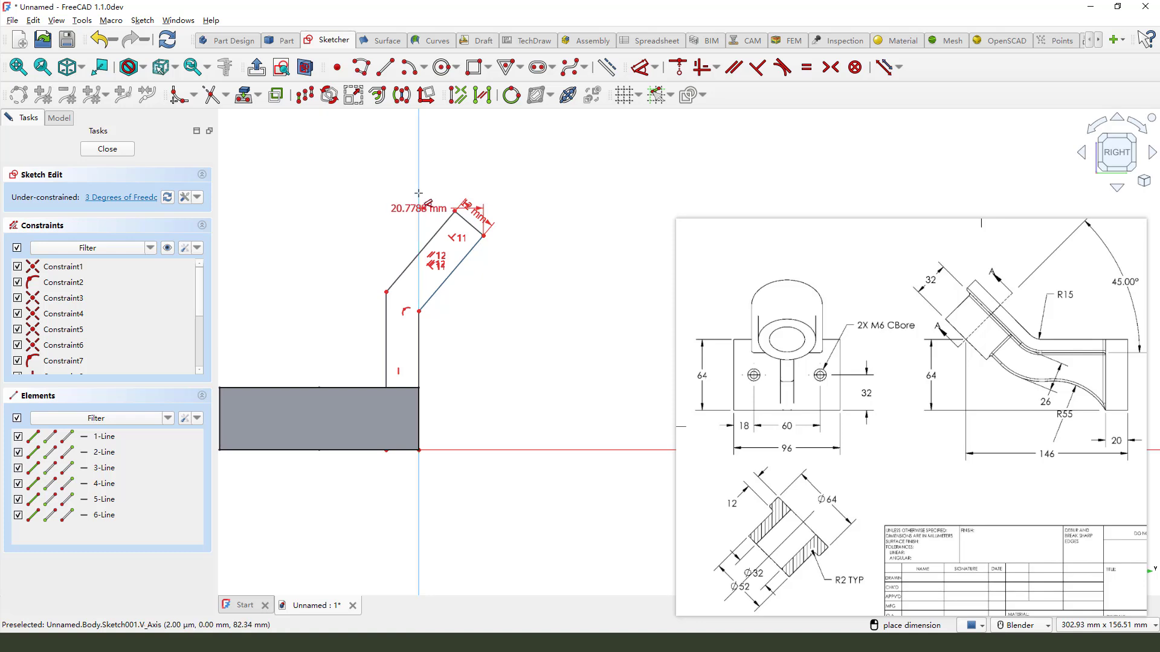
click(461, 152)
text(5)
key(Return)
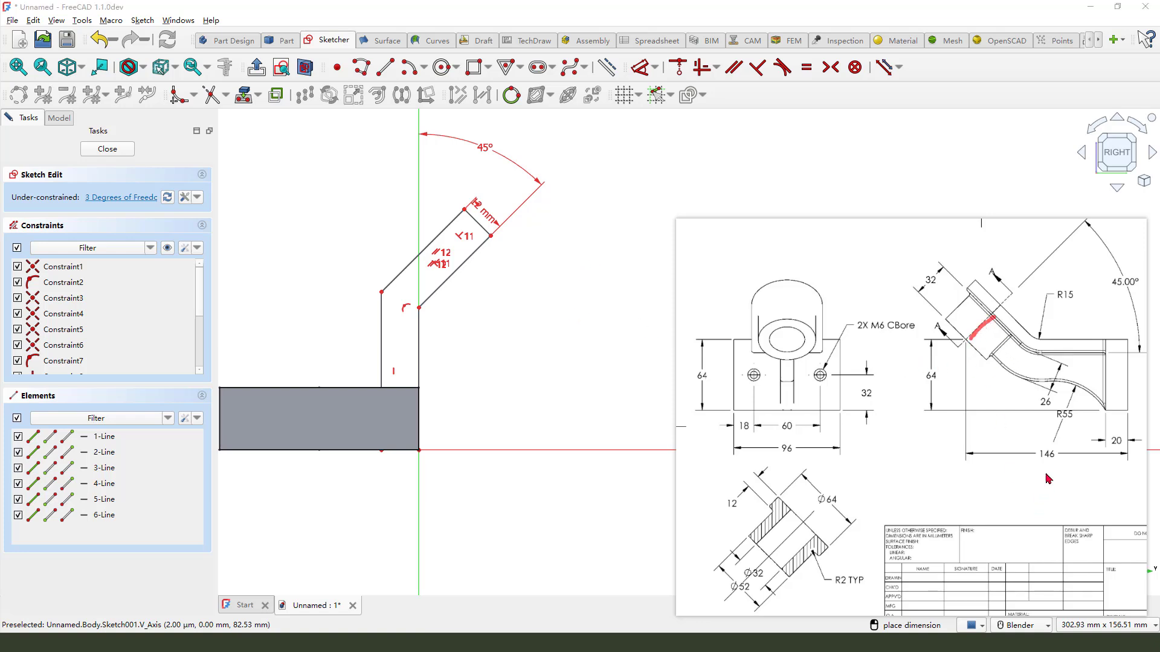
Mark the 146 height and 32 boss width on the reference drawing
mouse_move(1047, 480)
mouse_down()
mouse_move(1036, 460)
mouse_move(1058, 468)
mouse_up()
drag(965, 376, 969, 453)
drag(936, 272, 928, 299)
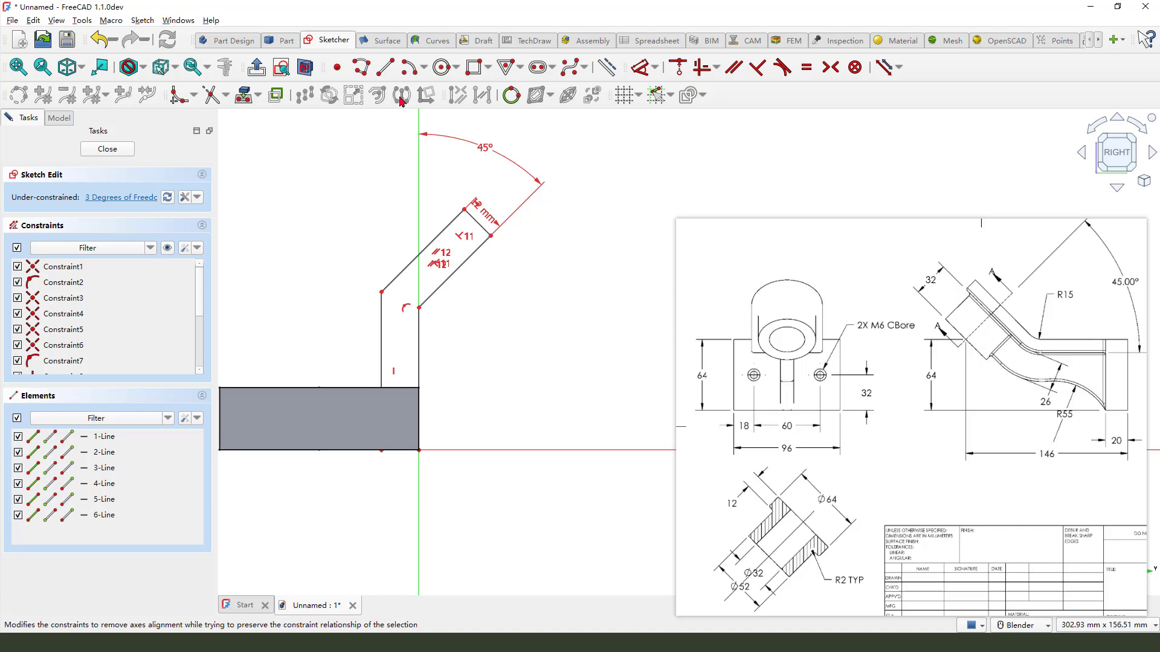
Draw a line from the arm's top corner up and to the left
click(384, 65)
click(465, 208)
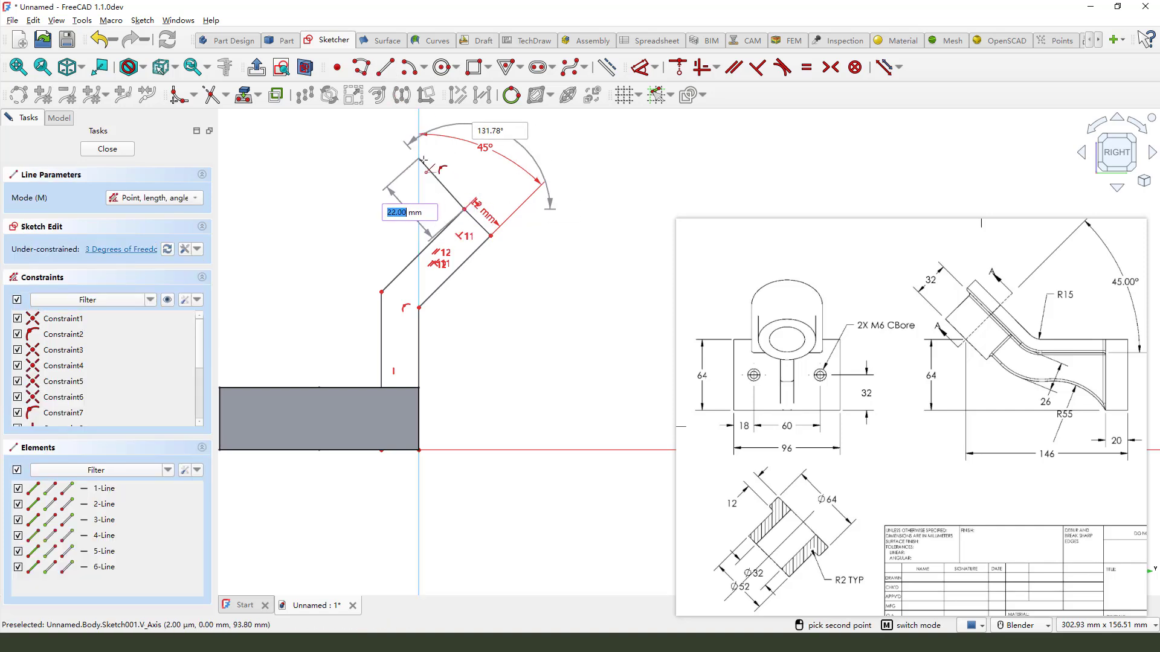
click(401, 156)
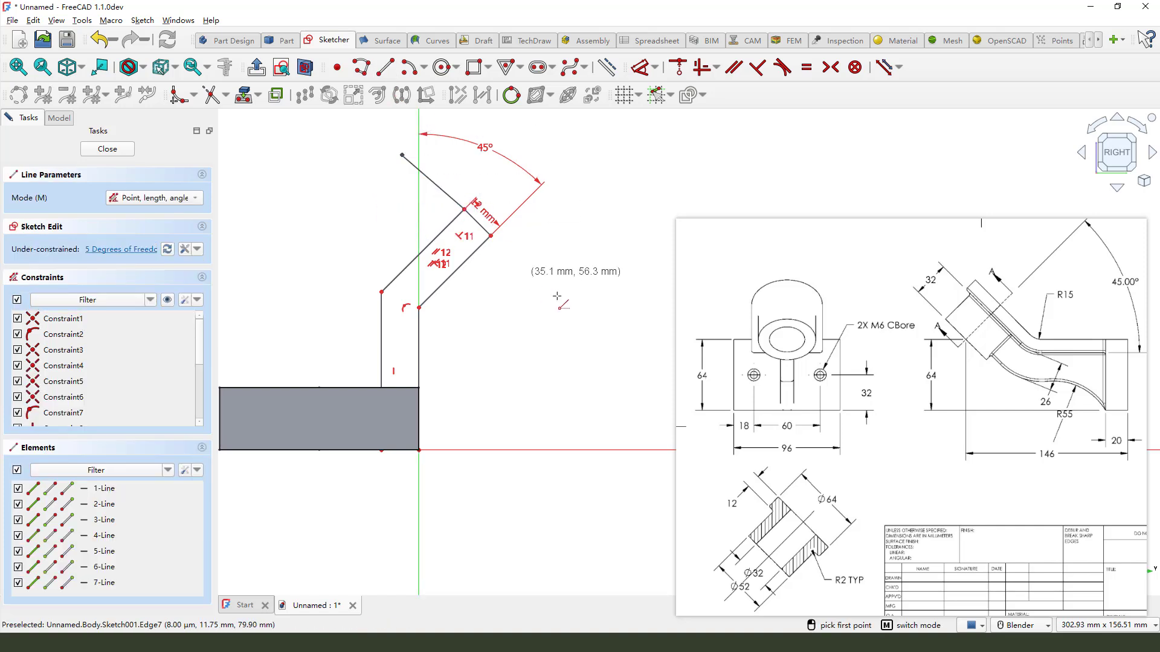
right_click(556, 298)
Make the new line a 32 mm construction line parallel to the end edge
click(480, 226)
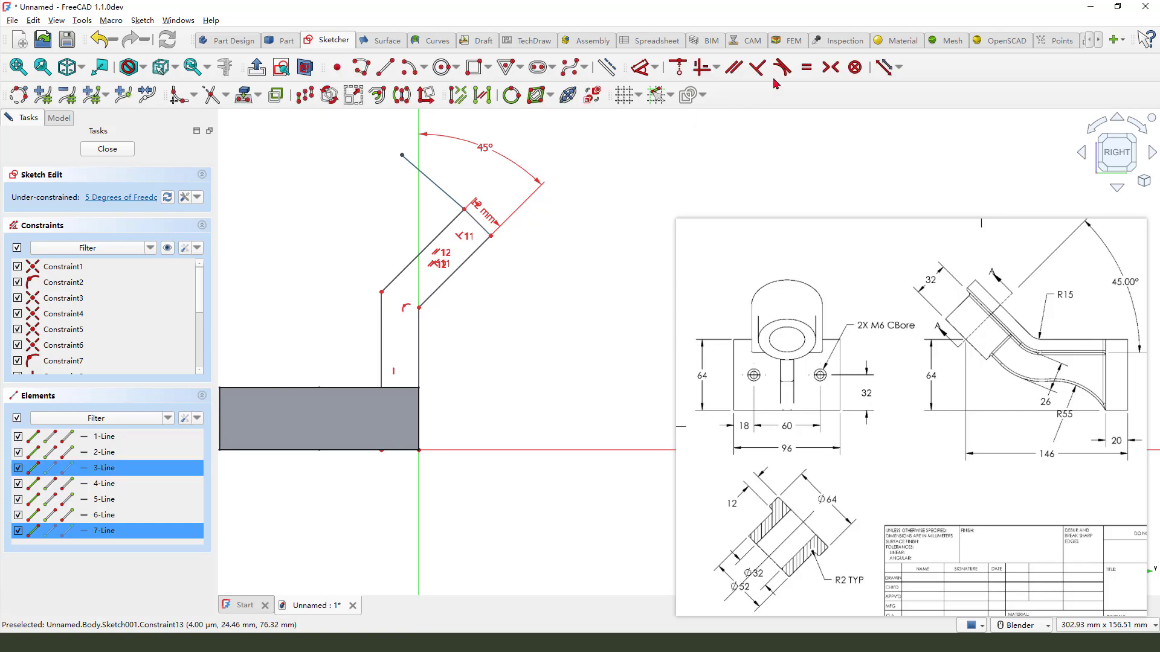
click(732, 66)
scroll(406, 172, up, 1)
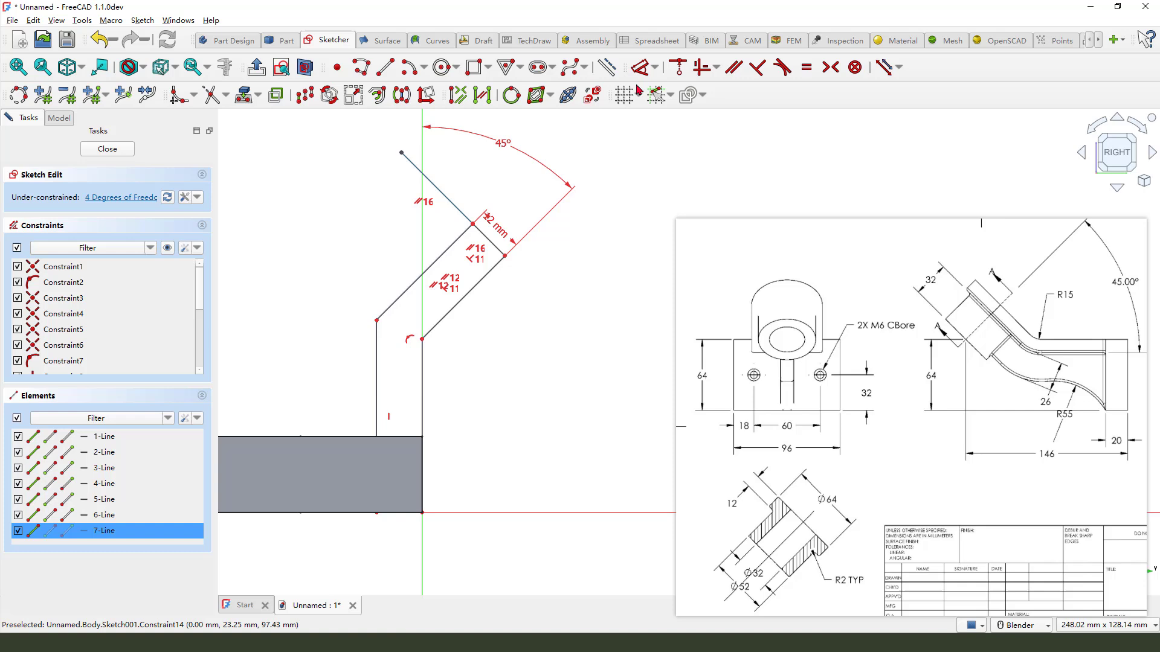
click(606, 67)
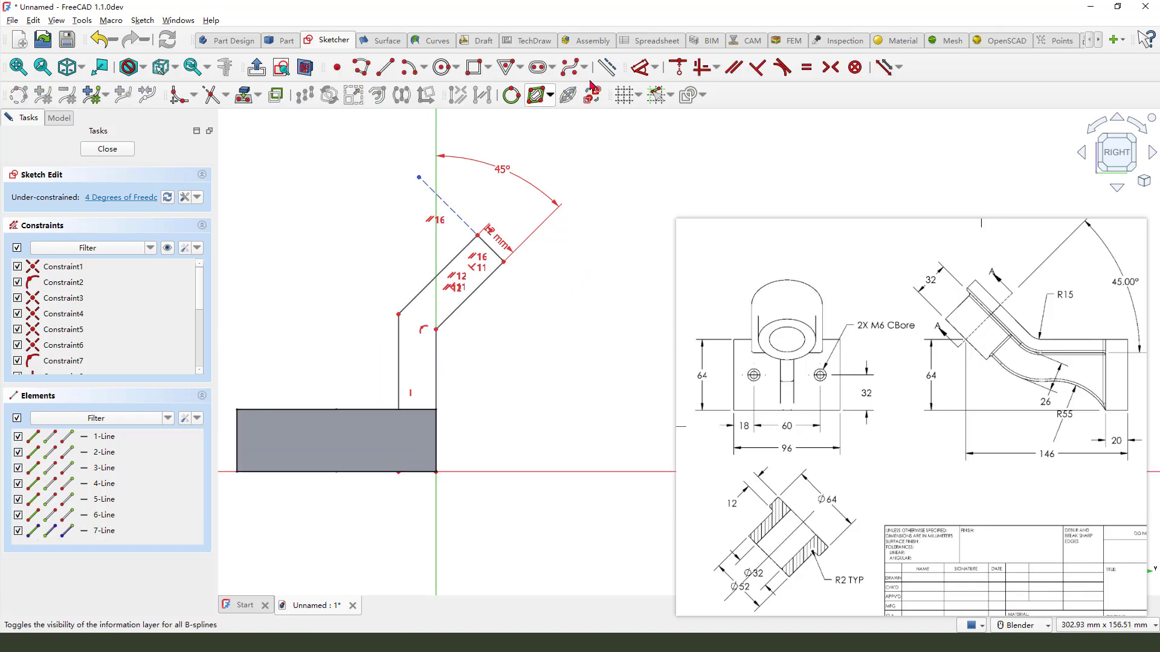
scroll(450, 191, up, 1)
click(451, 191)
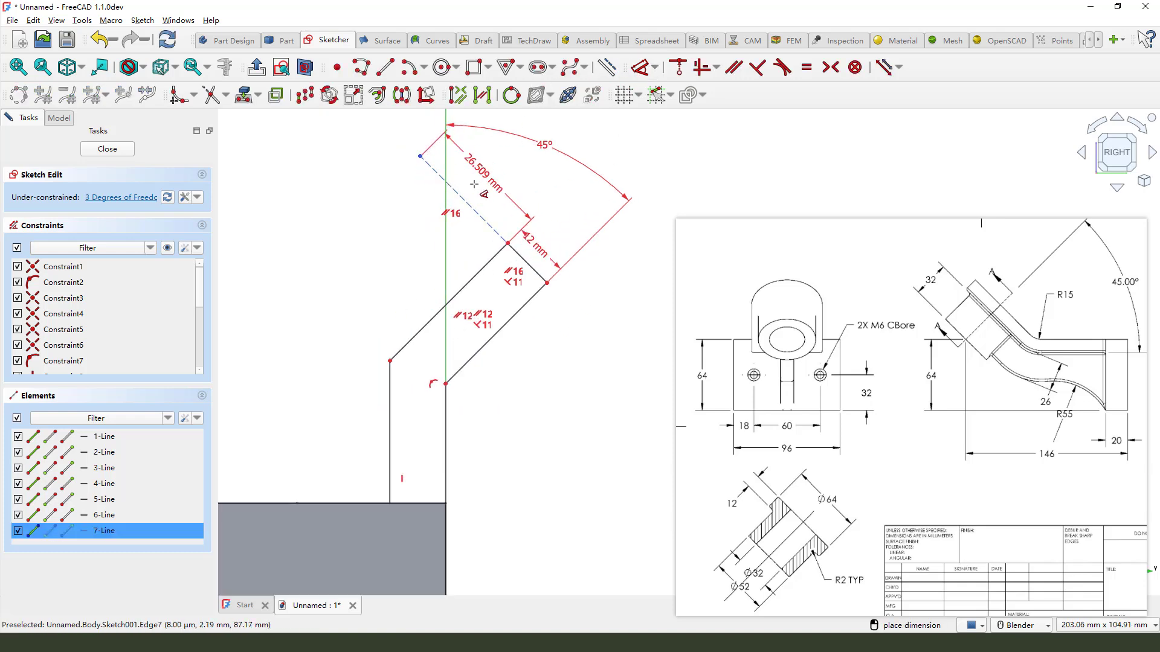
click(473, 168)
text(32)
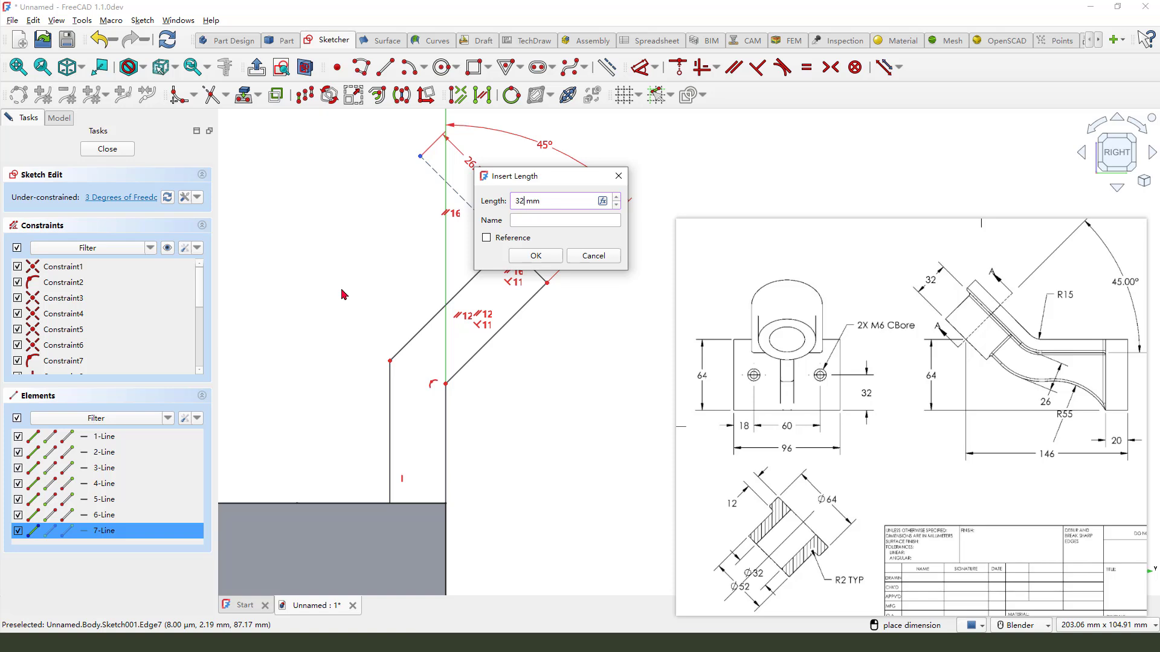
key(Return)
scroll(556, 383, down, 3)
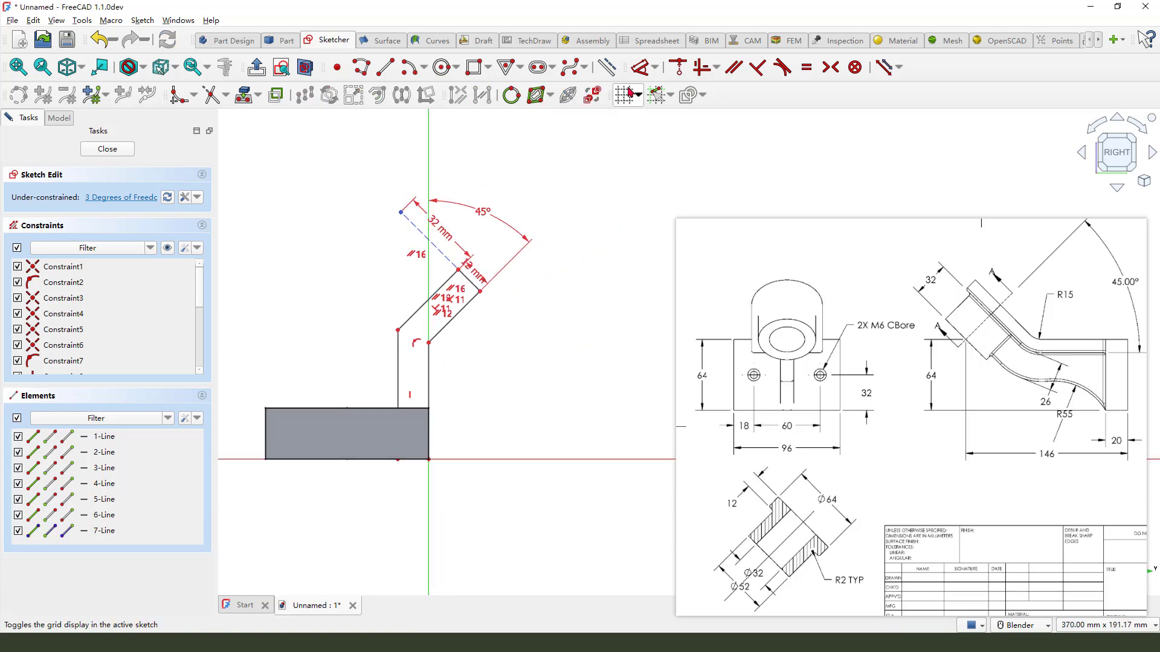
Dimension the construction line's far end 146 mm above the horizontal axis
click(646, 68)
click(397, 211)
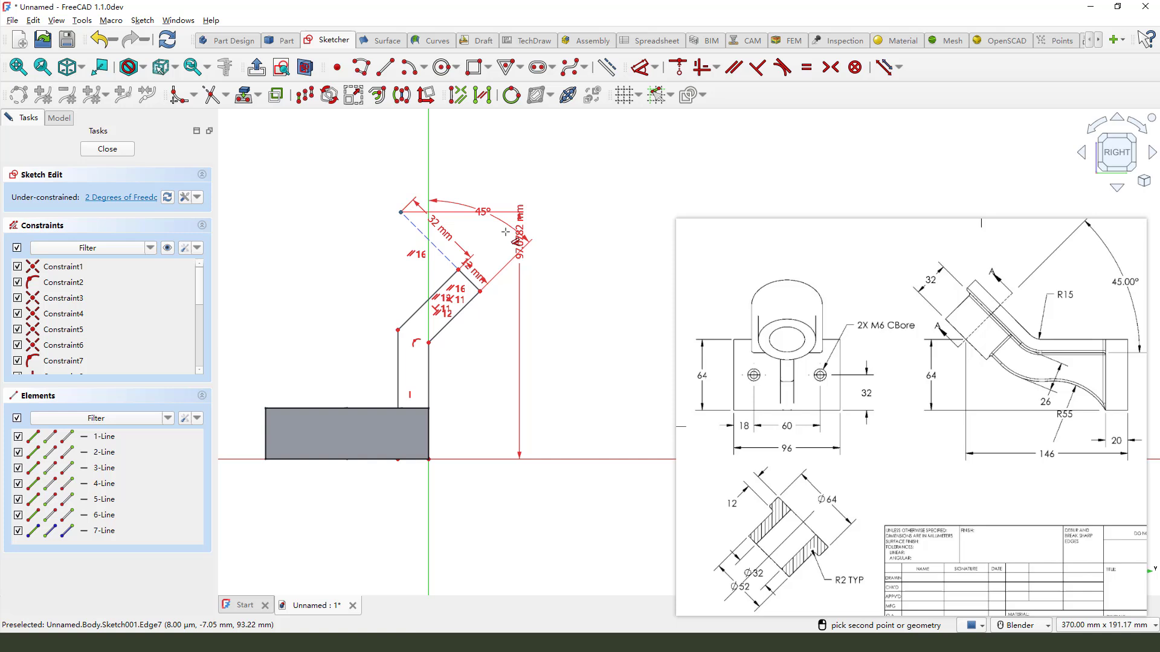
scroll(502, 237, down, 1)
click(476, 420)
click(280, 313)
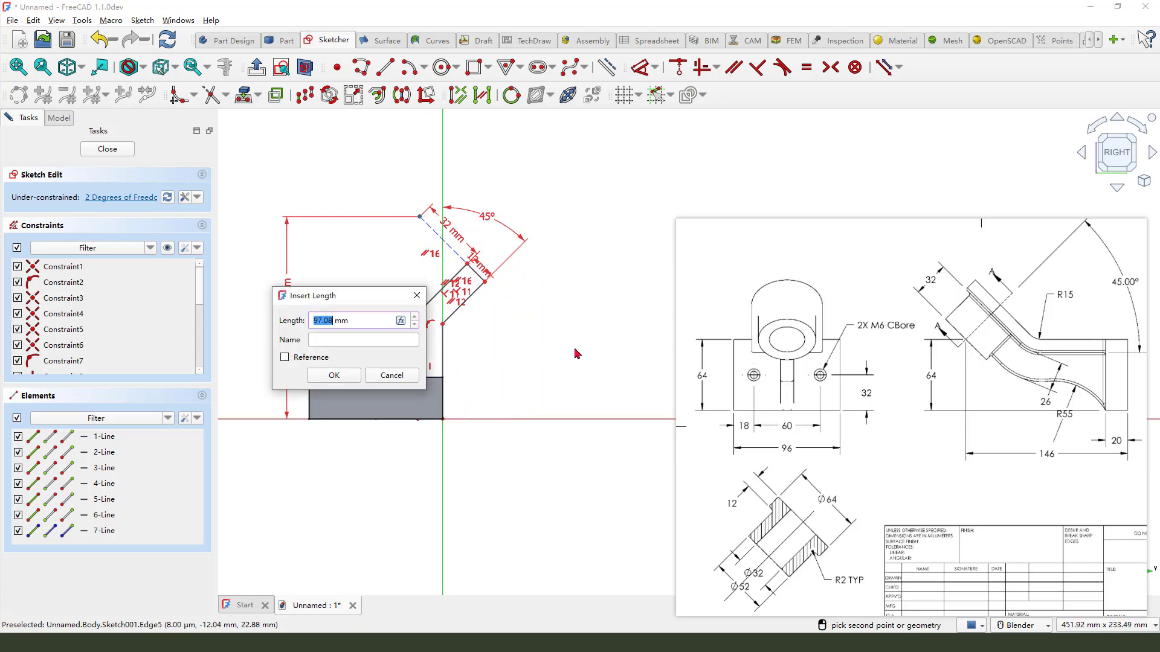
text(146)
key(Return)
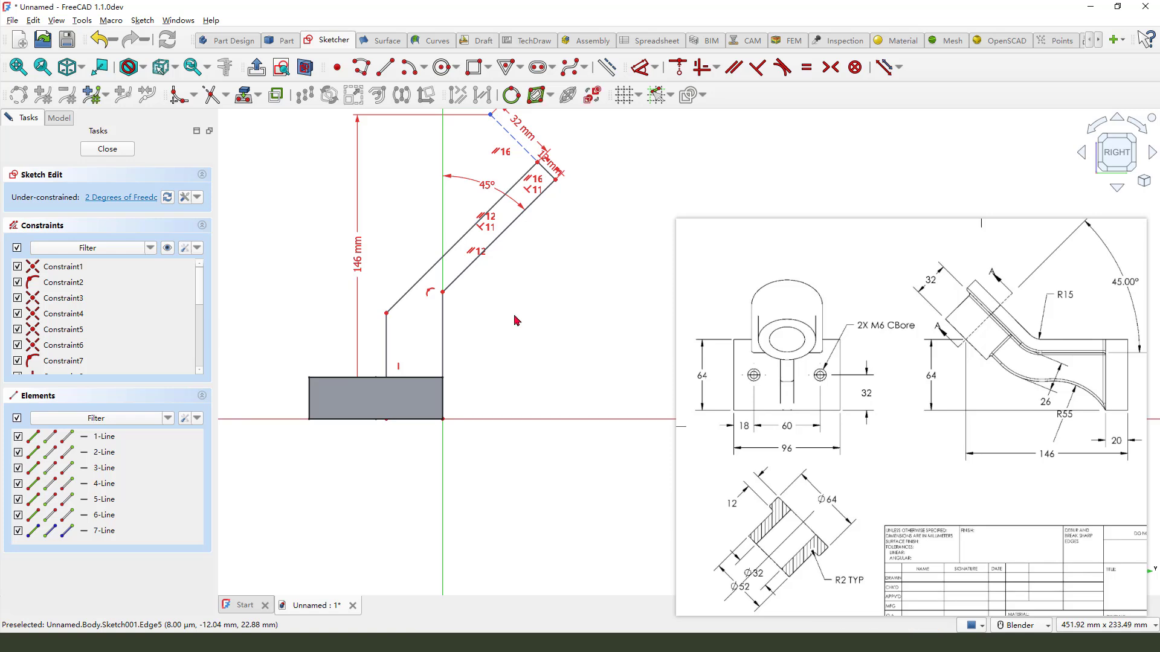
Add a 20 mm offset dimension along the base
click(641, 69)
click(387, 348)
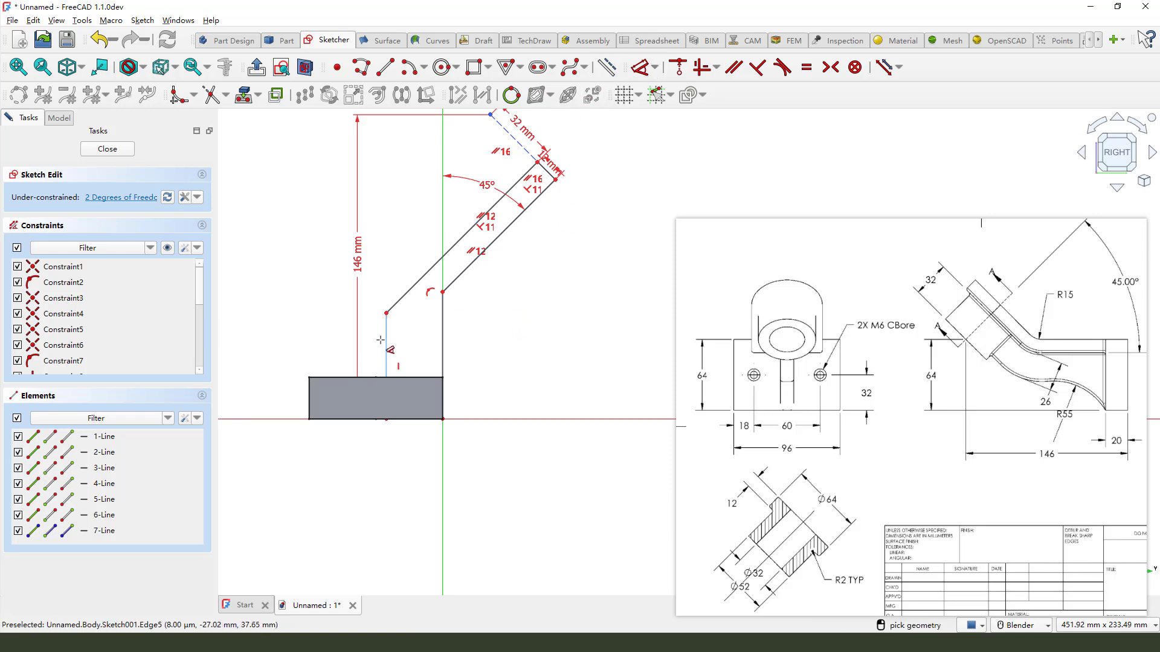
click(431, 357)
click(430, 455)
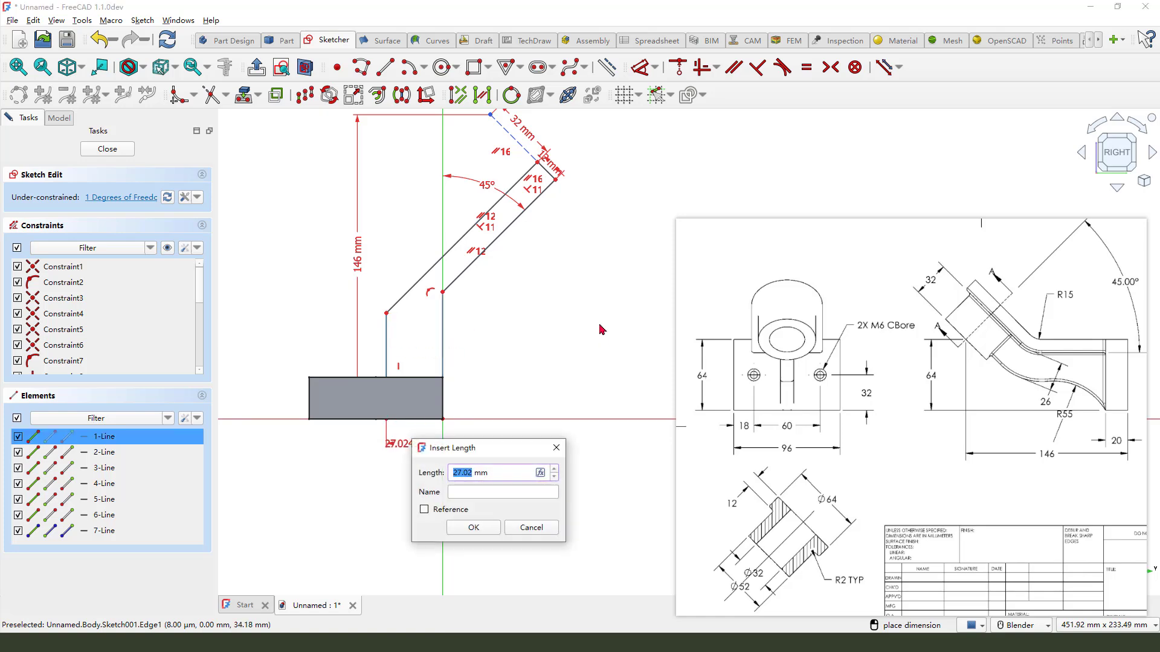
text(20)
key(Return)
scroll(514, 319, down, 1)
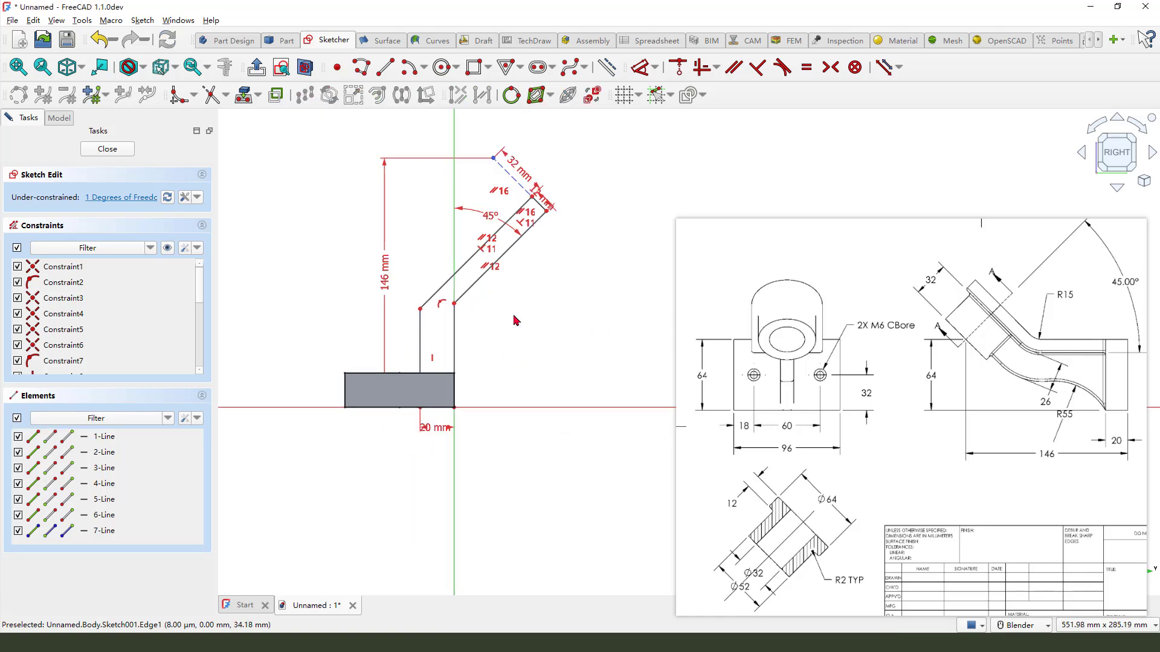
scroll(516, 313, up, 1)
scroll(520, 295, down, 1)
scroll(572, 240, up, 1)
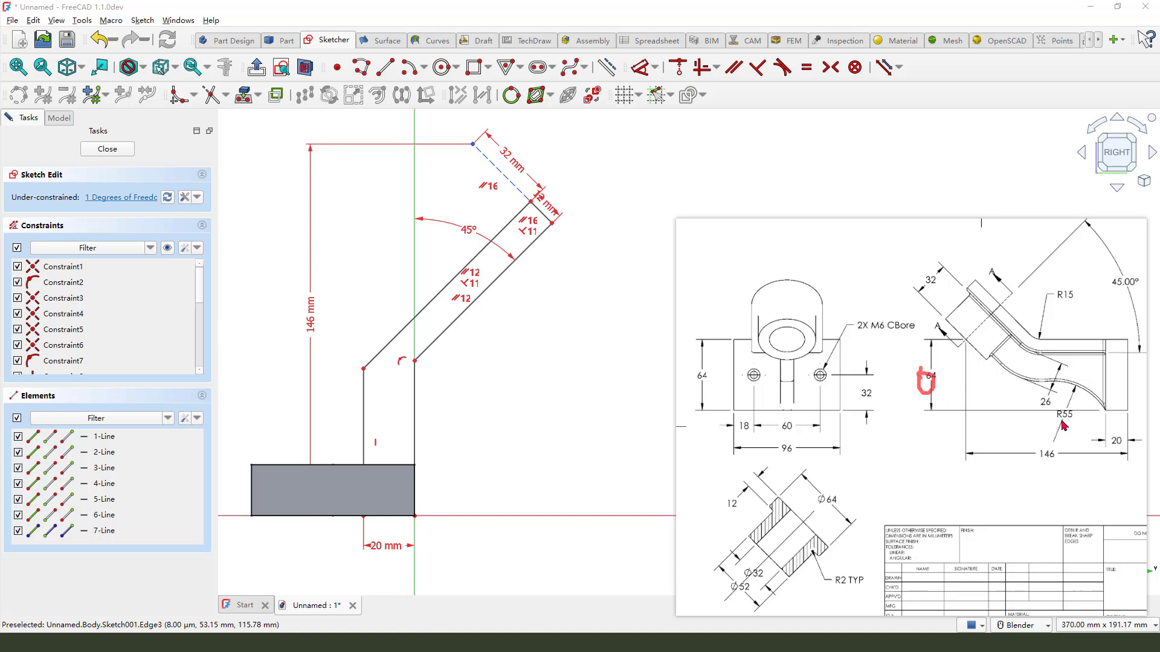
Import the pad's edge as external geometry and add the 64 mm horizontal dimension
drag(958, 414, 1134, 405)
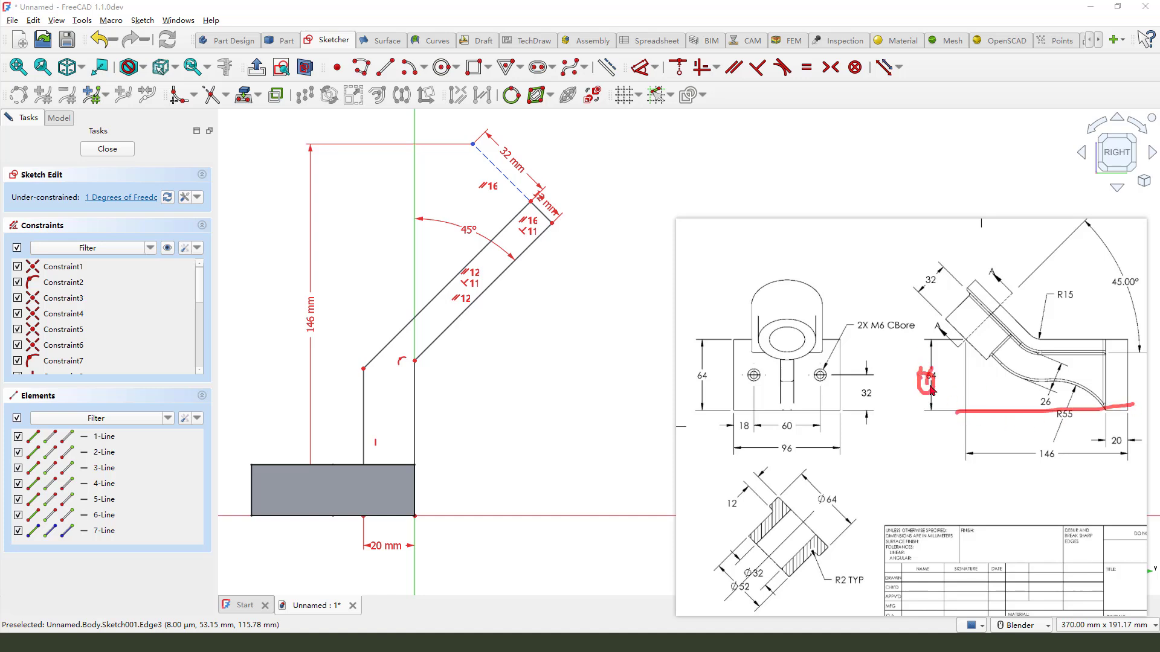
scroll(589, 348, down, 1)
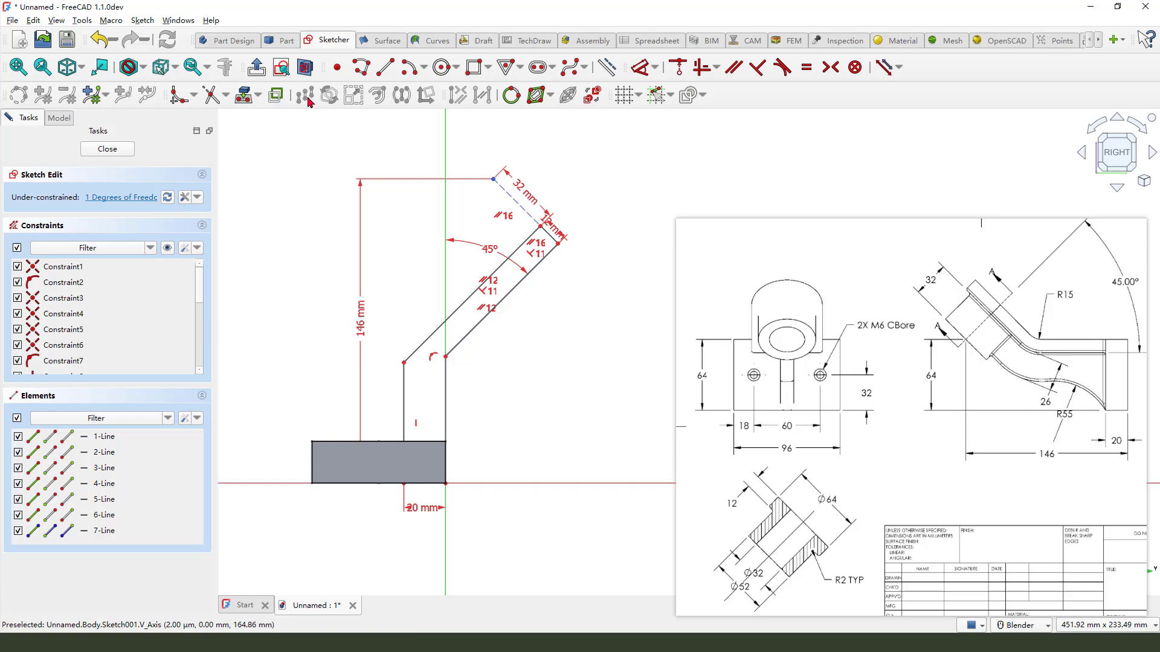
click(245, 94)
click(312, 468)
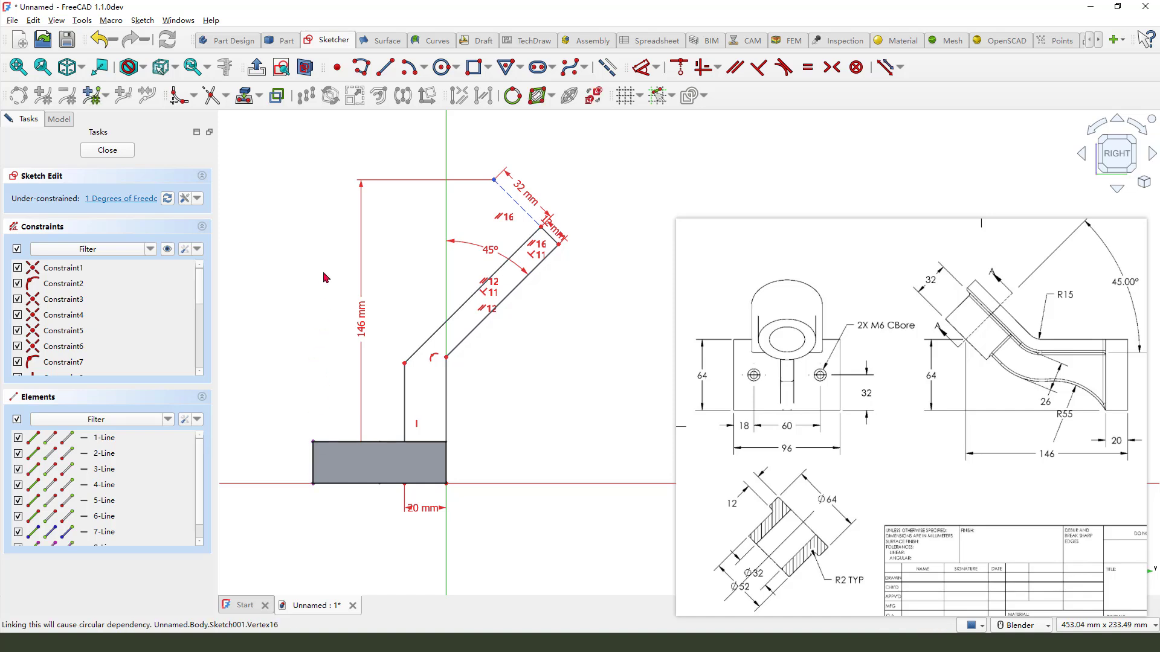
click(641, 67)
click(493, 182)
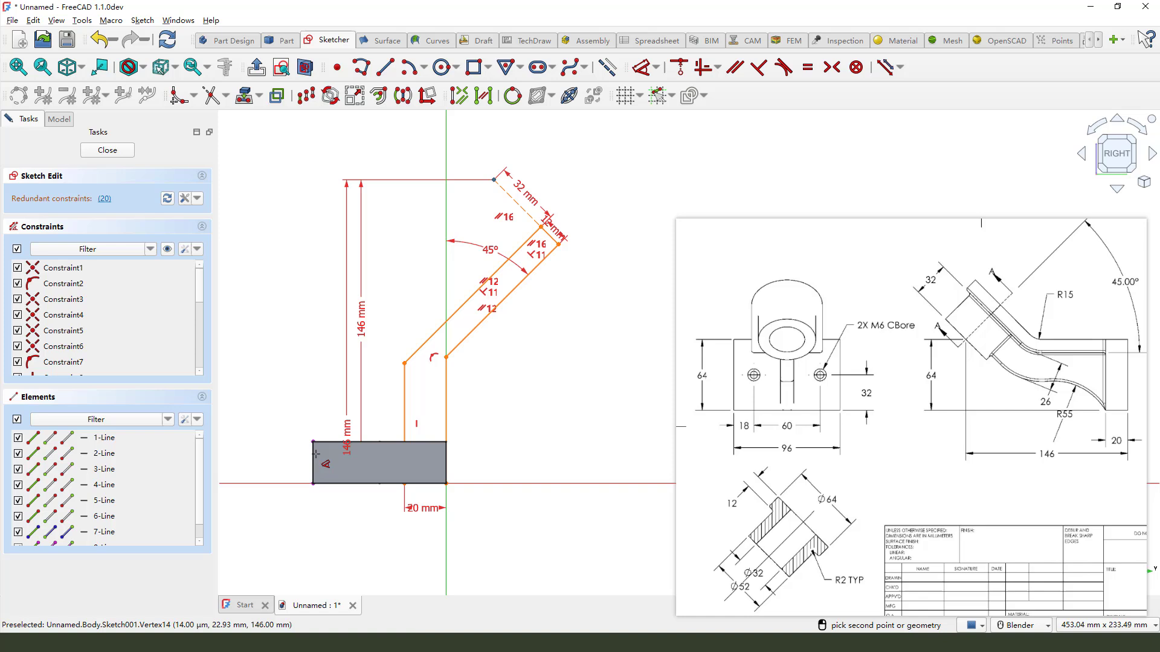
click(313, 441)
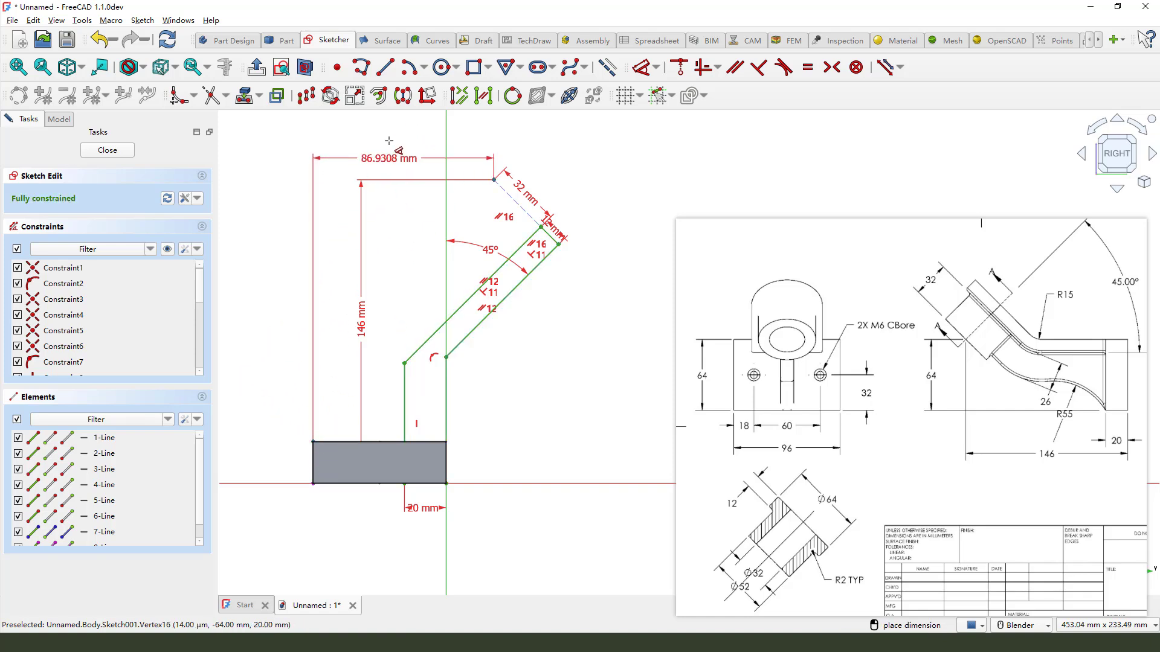
click(390, 147)
text(64)
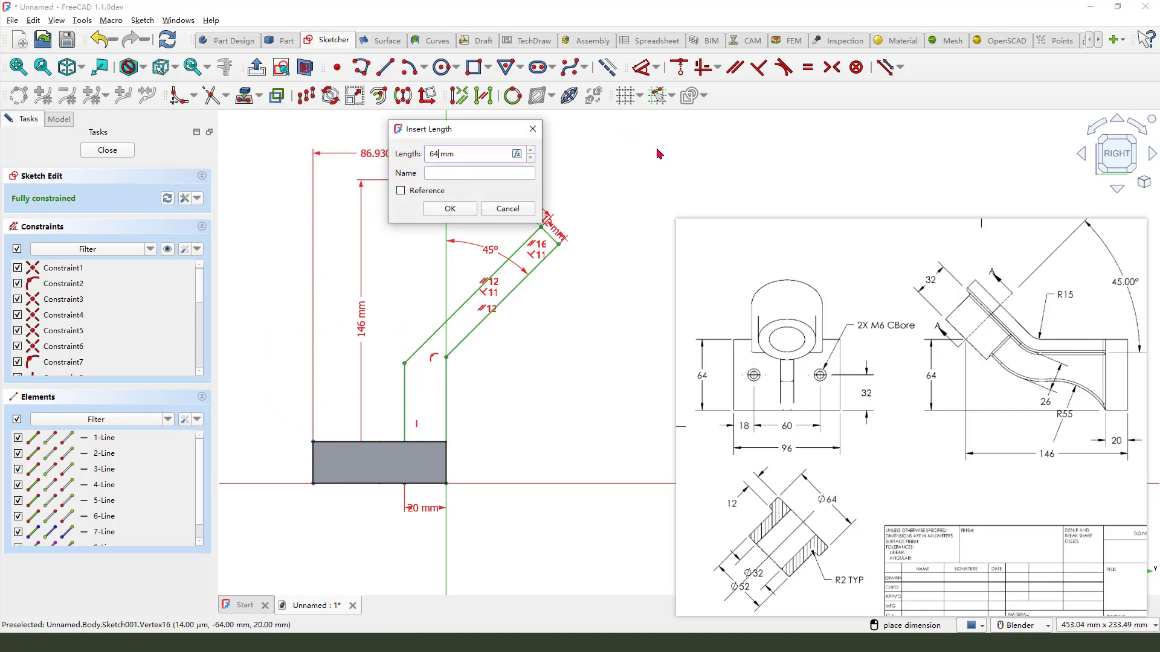
key(Return)
key(Escape)
scroll(538, 181, up, 1)
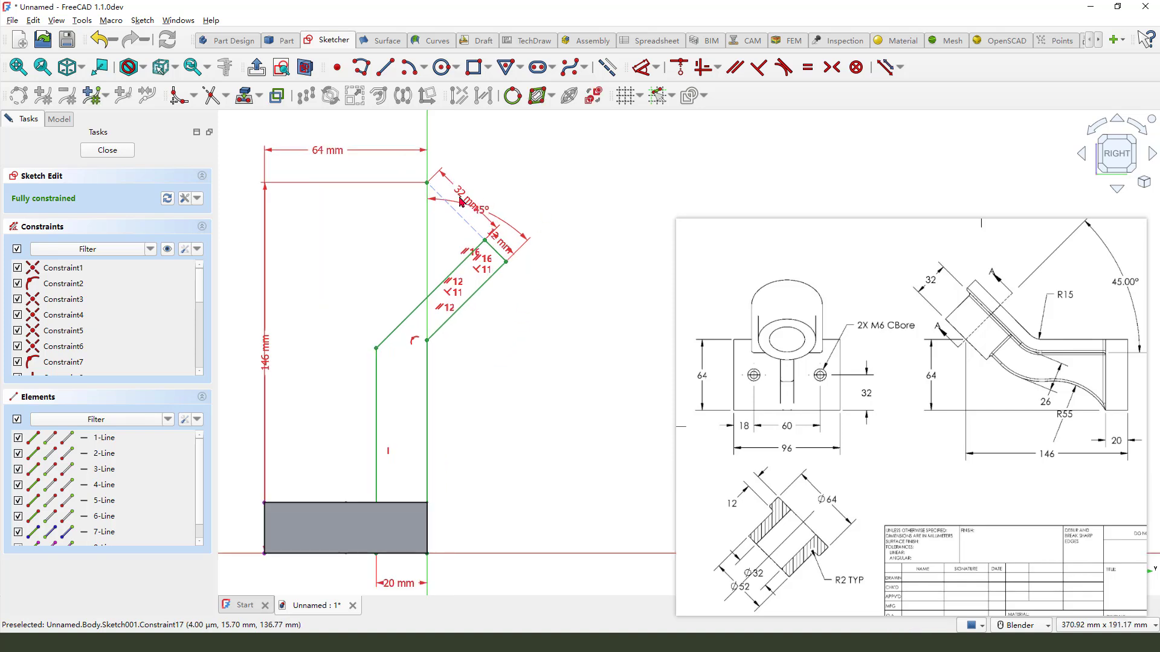
scroll(508, 181, up, 1)
Move the 32 mm and 12 mm labels outward and close the sketch
drag(486, 180, 497, 173)
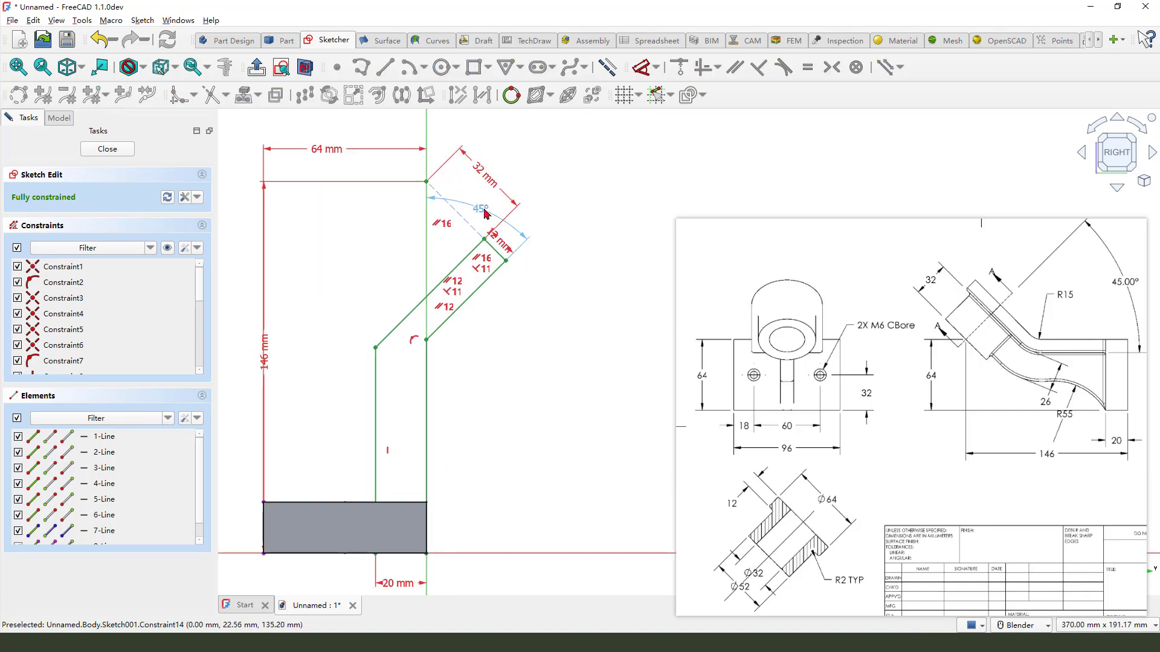
drag(502, 245, 534, 284)
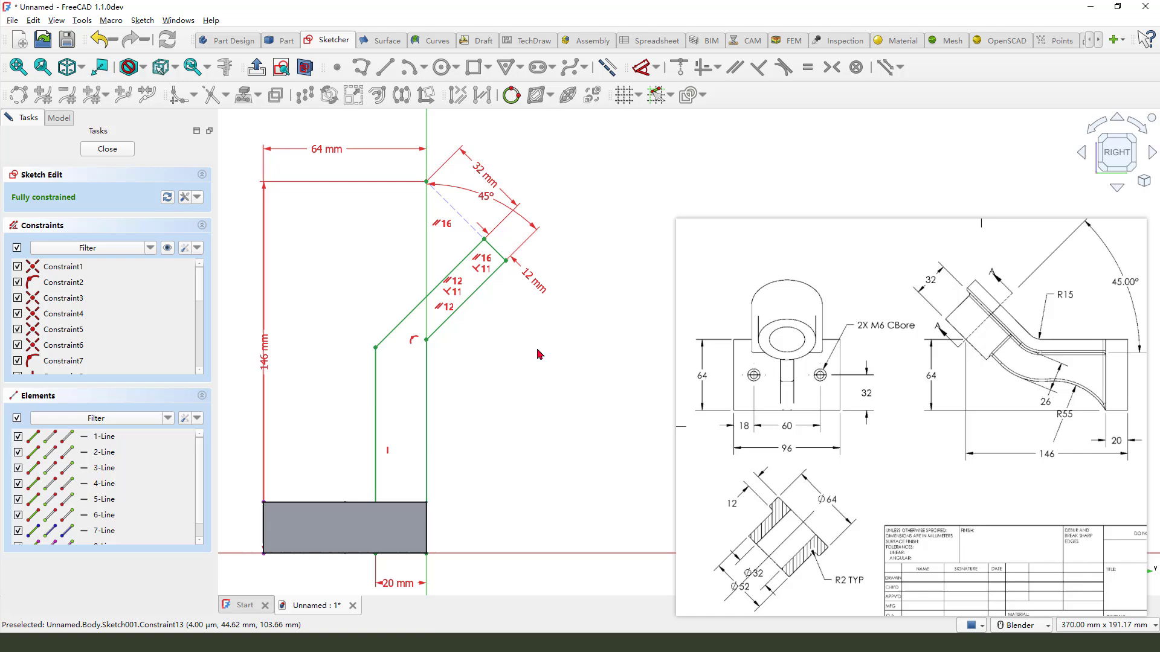
scroll(516, 375, down, 3)
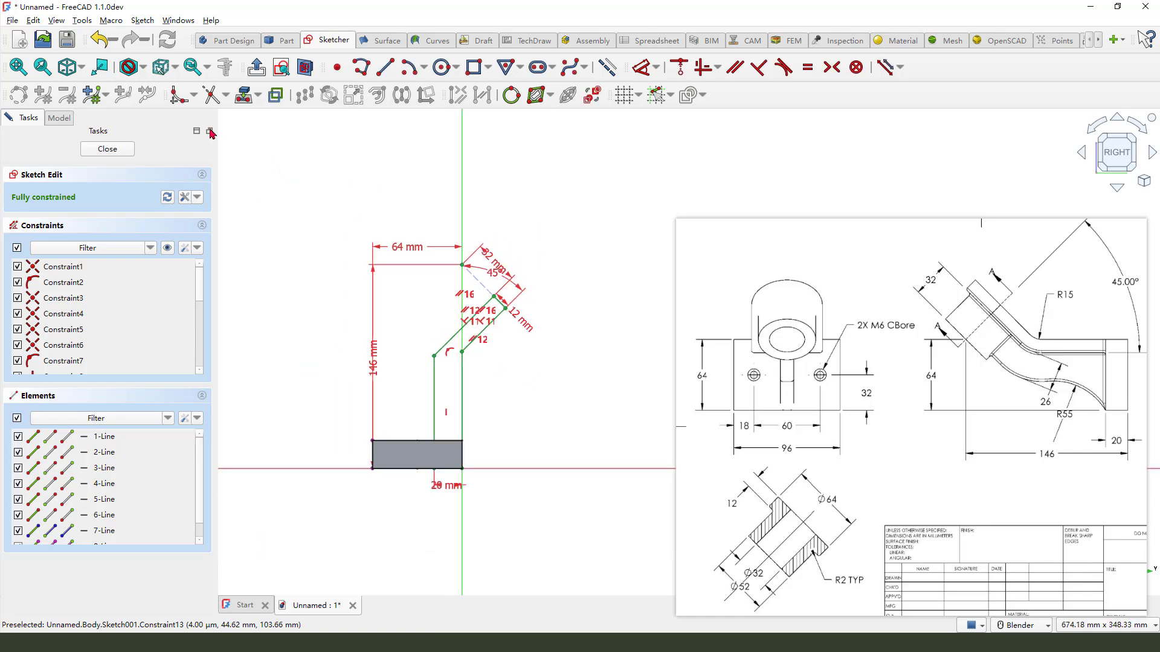
click(107, 150)
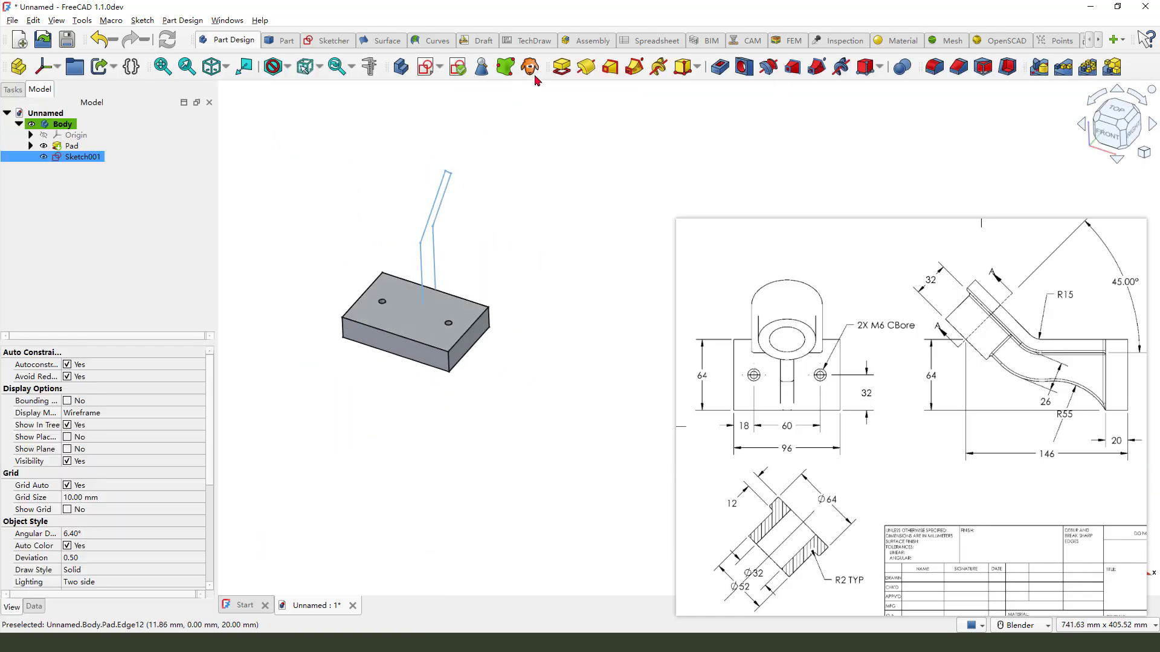
Pad the angled profile symmetrically to a 64 mm length, forming the angled column
click(562, 69)
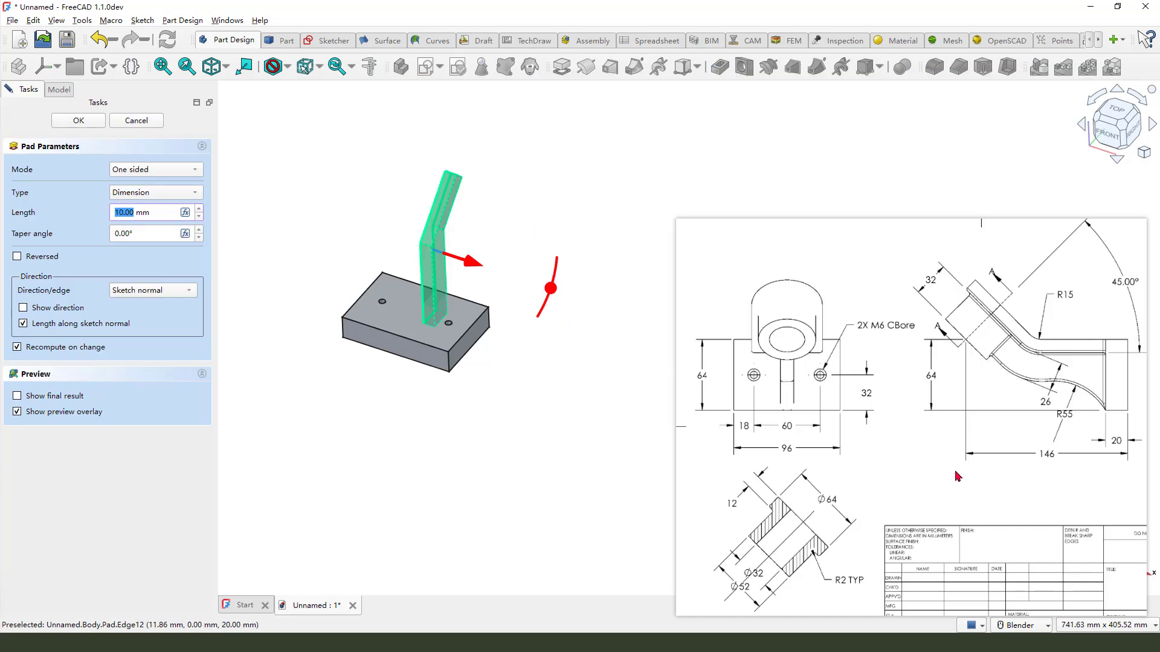
drag(819, 479, 834, 515)
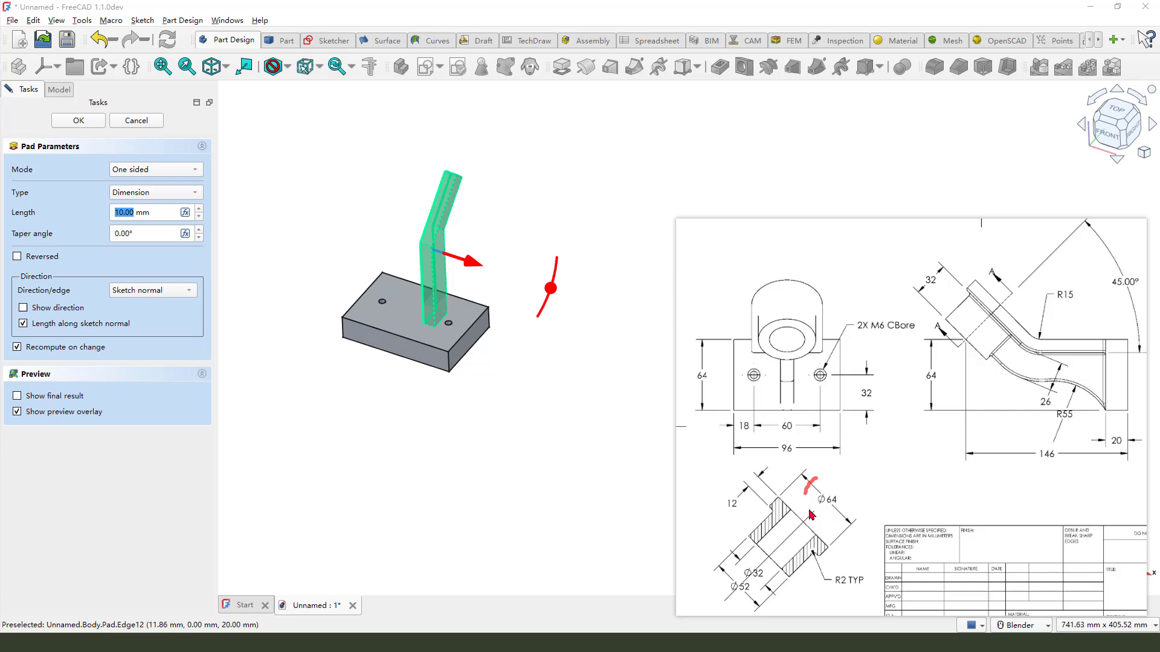
click(141, 218)
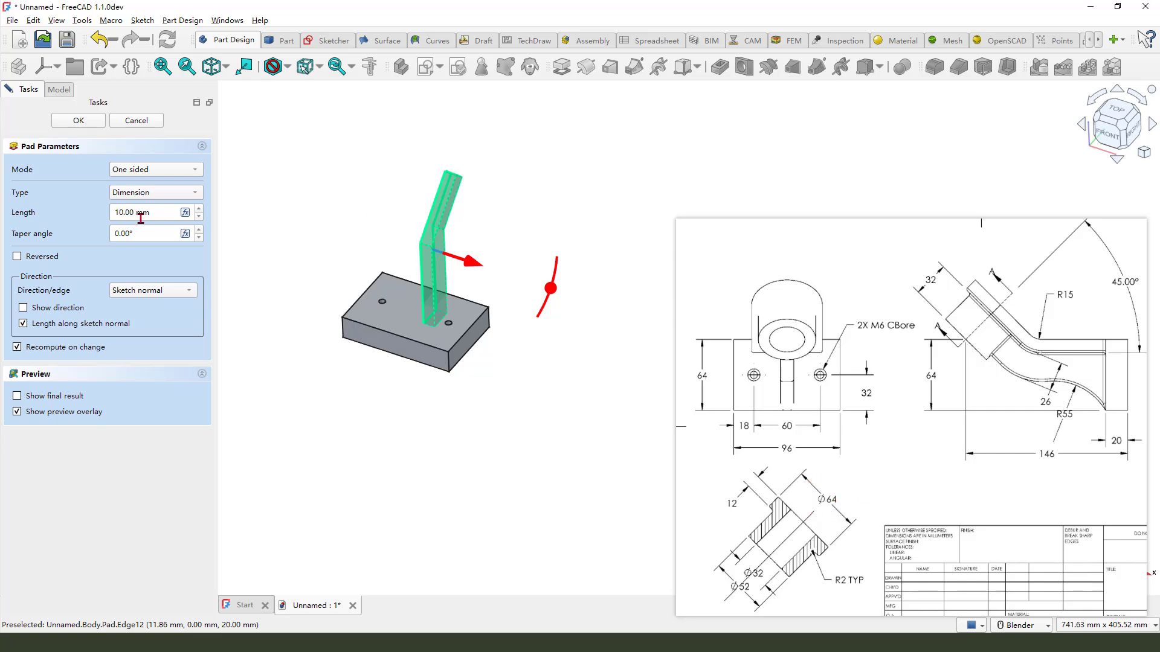
click(160, 173)
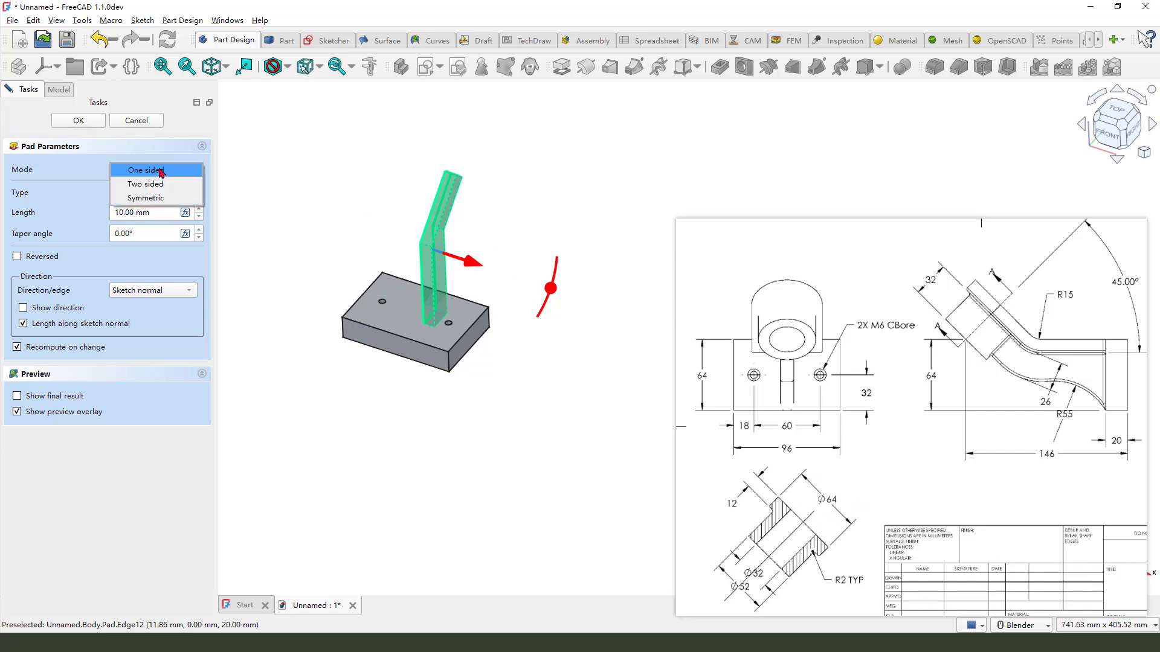
click(149, 202)
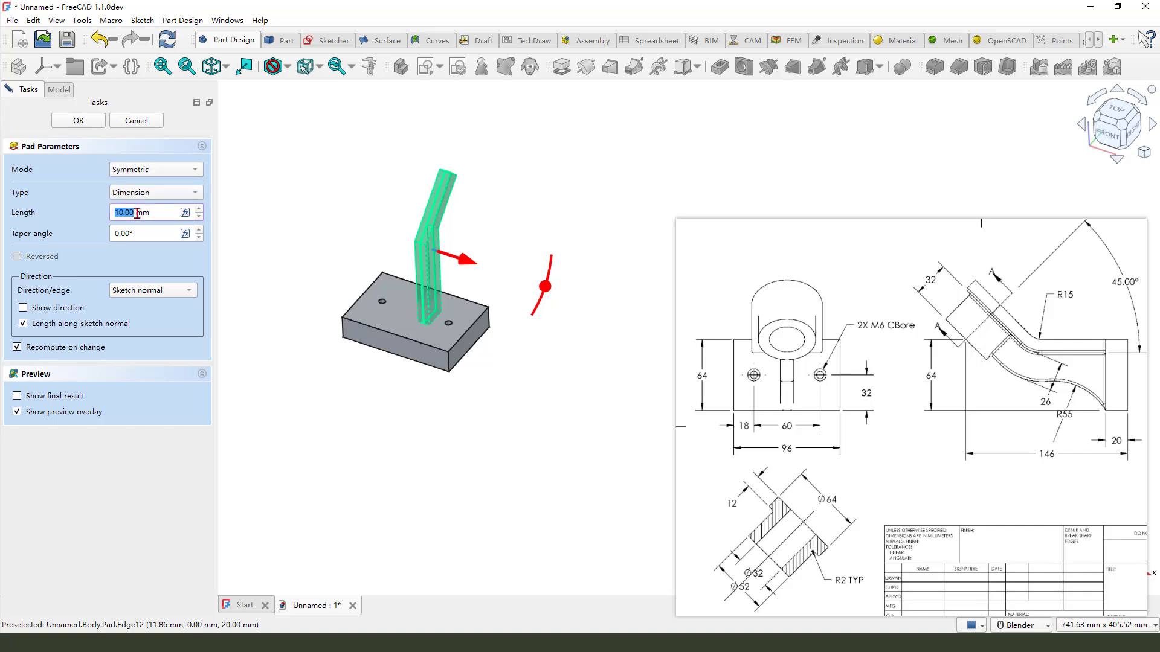
text(64)
key(Return)
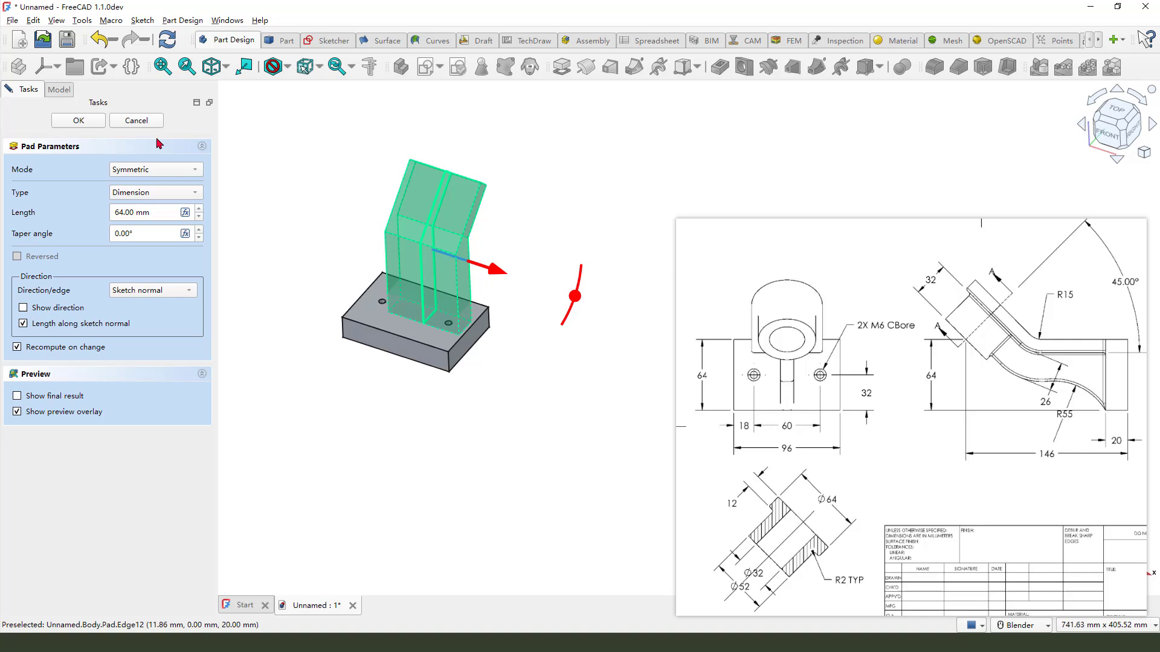
click(78, 120)
mouse_move(610, 357)
middle_down()
mouse_move(460, 315)
mouse_move(394, 329)
mouse_move(552, 273)
mouse_move(543, 285)
mouse_move(562, 264)
middle_up()
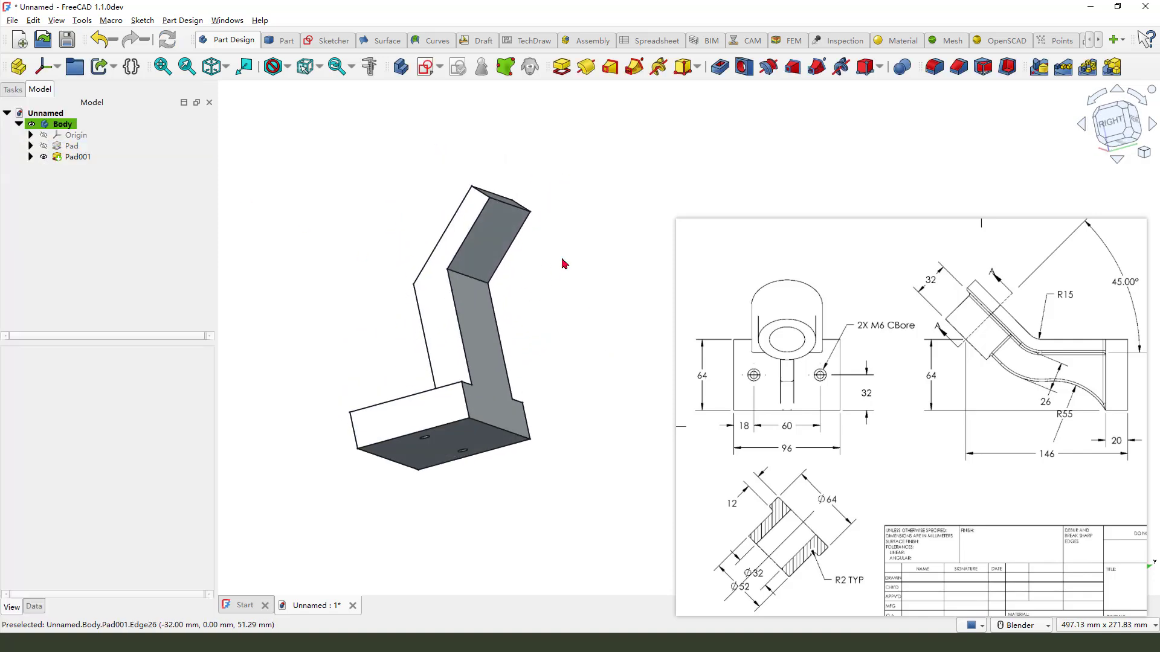
scroll(583, 230, up, 1)
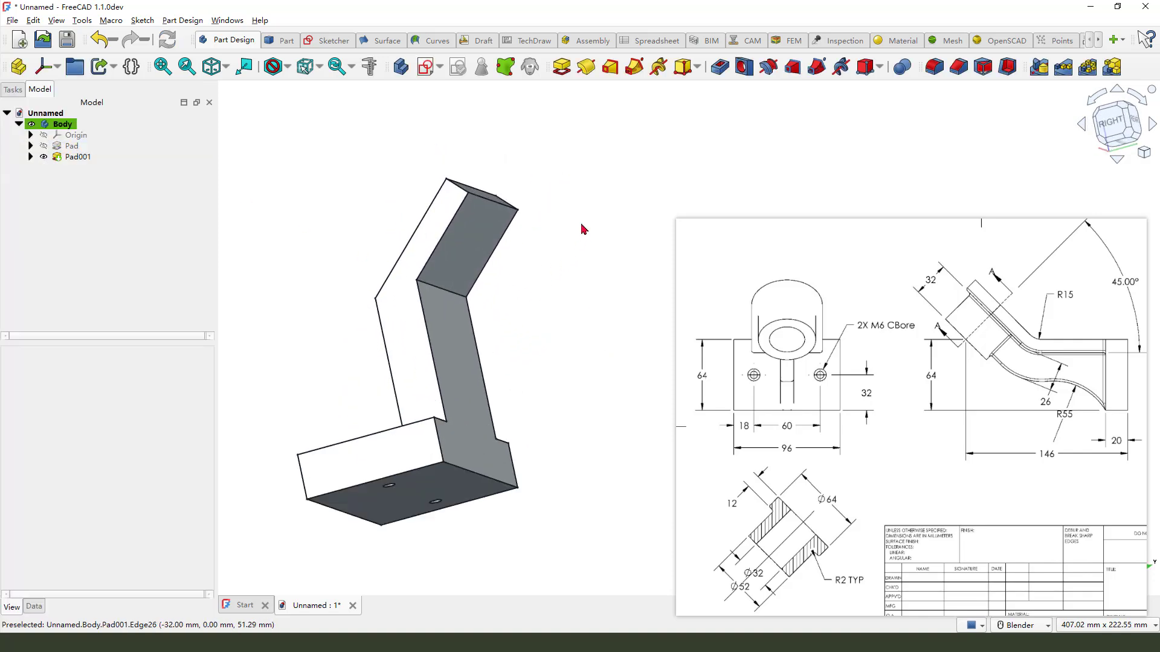
Start a sketch on the column's slanted top face and reference its top edge
click(489, 227)
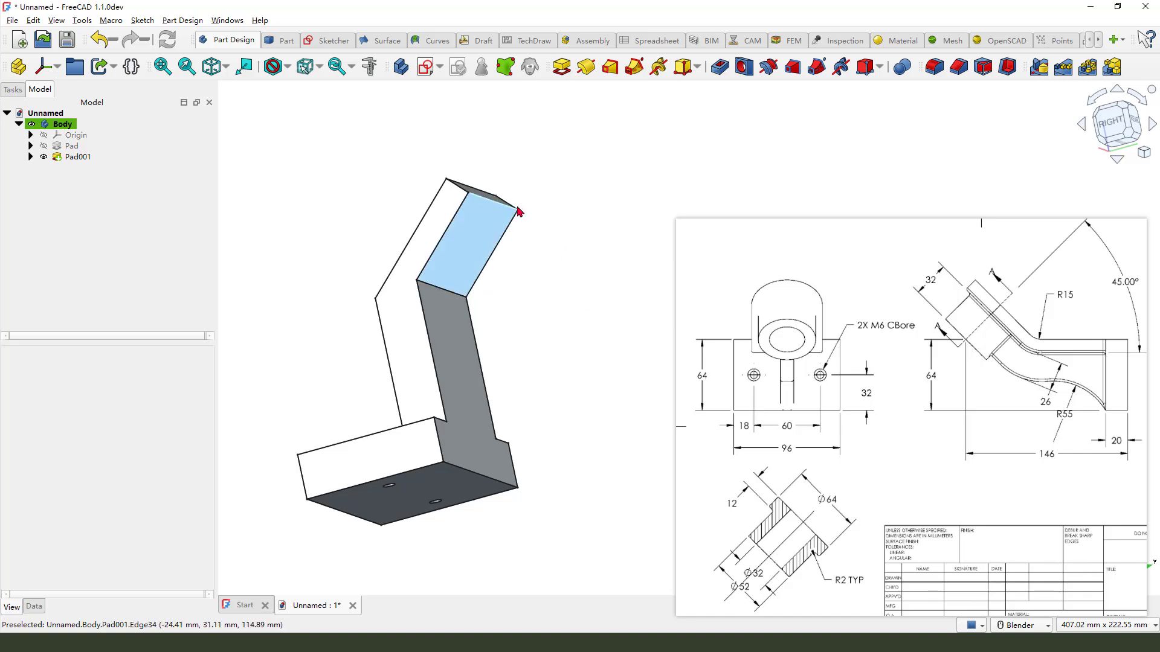
click(425, 67)
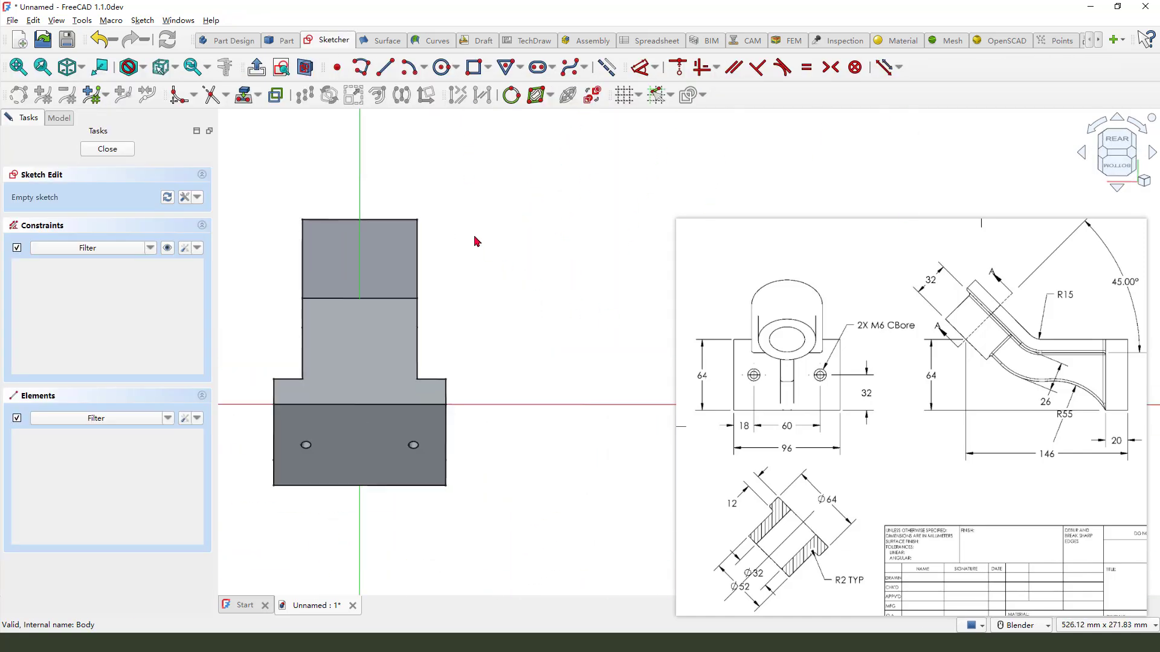
click(244, 95)
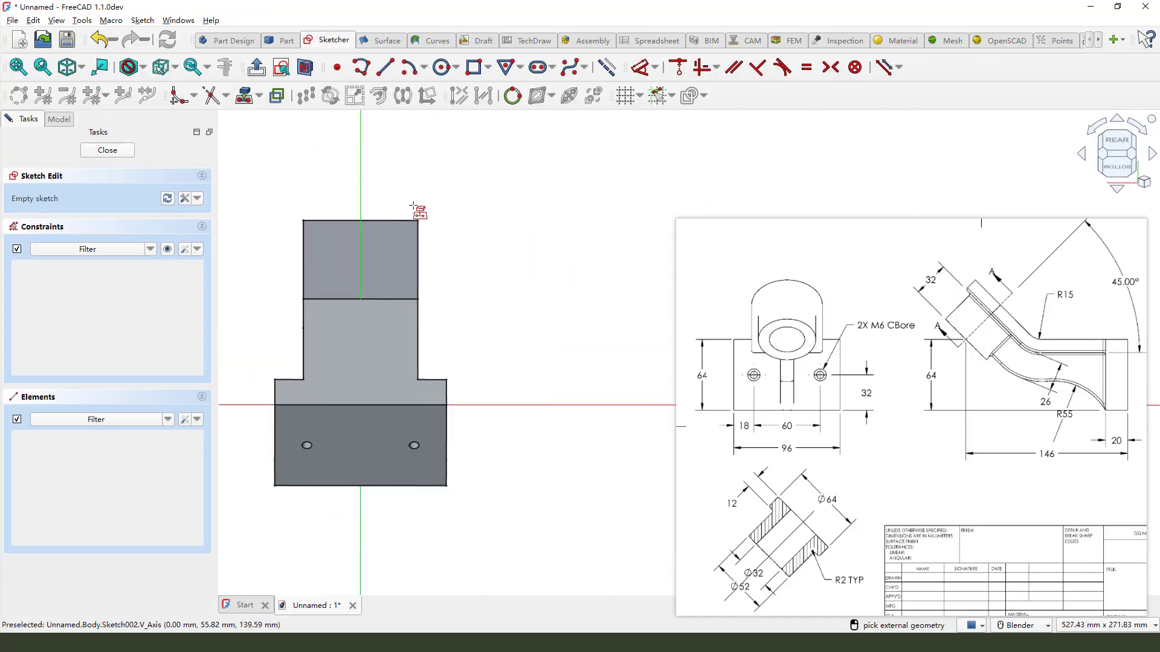
click(392, 220)
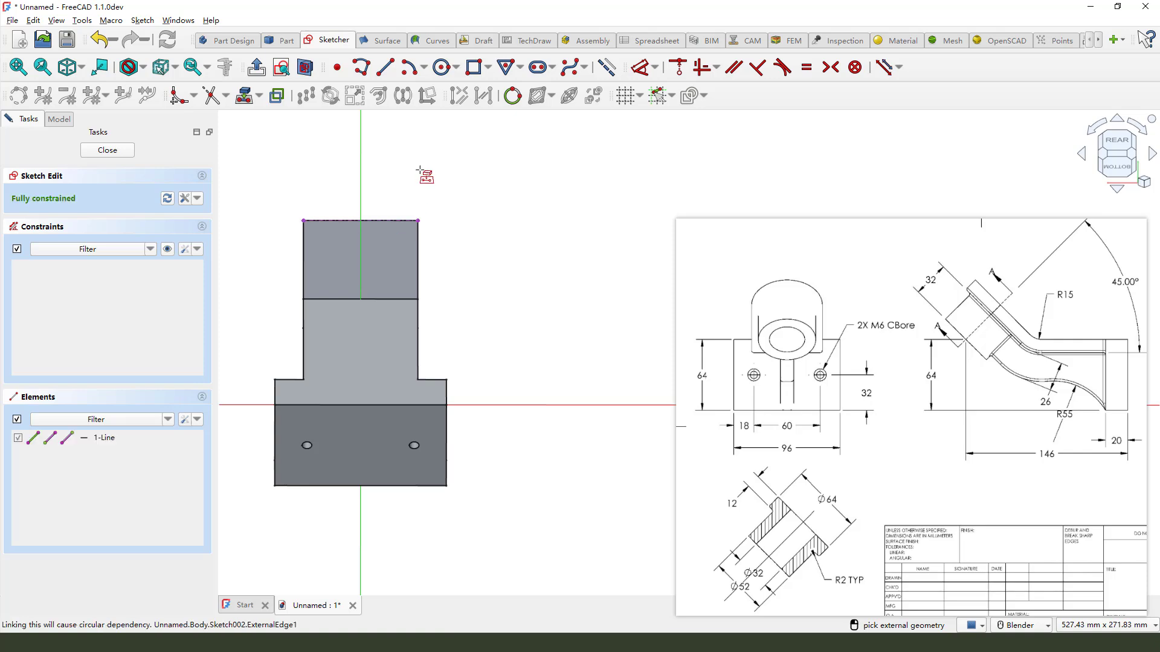
key(Escape)
scroll(281, 178, up, 1)
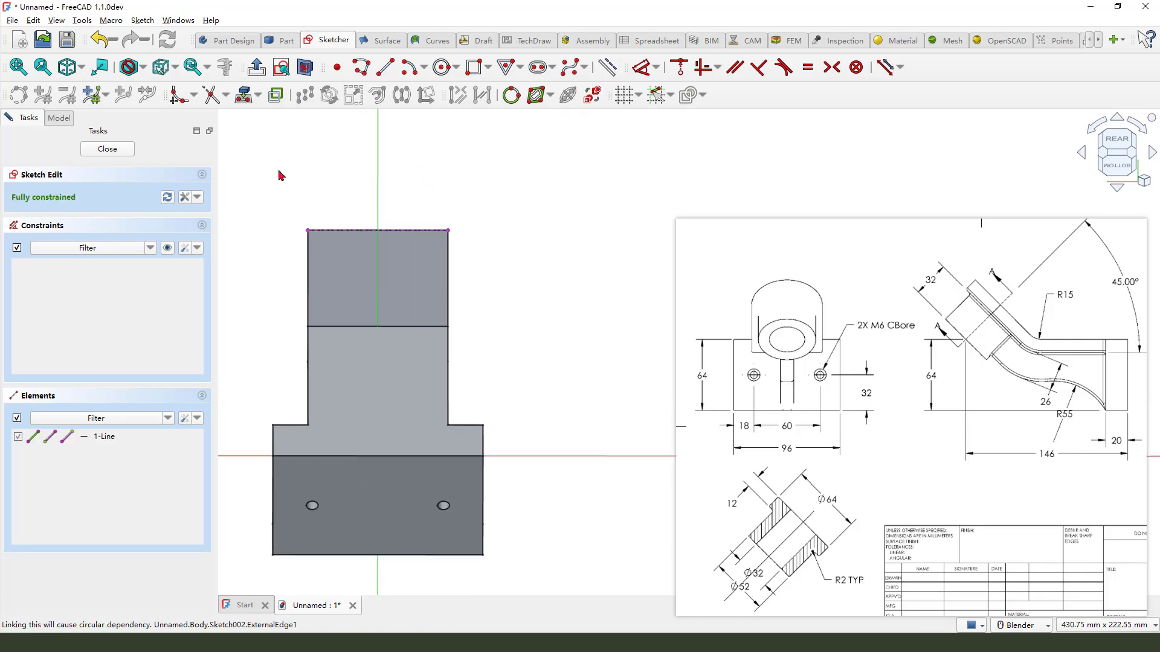
Draw a circle centred on the edge midpoint through its ends, then close the sketch
click(443, 66)
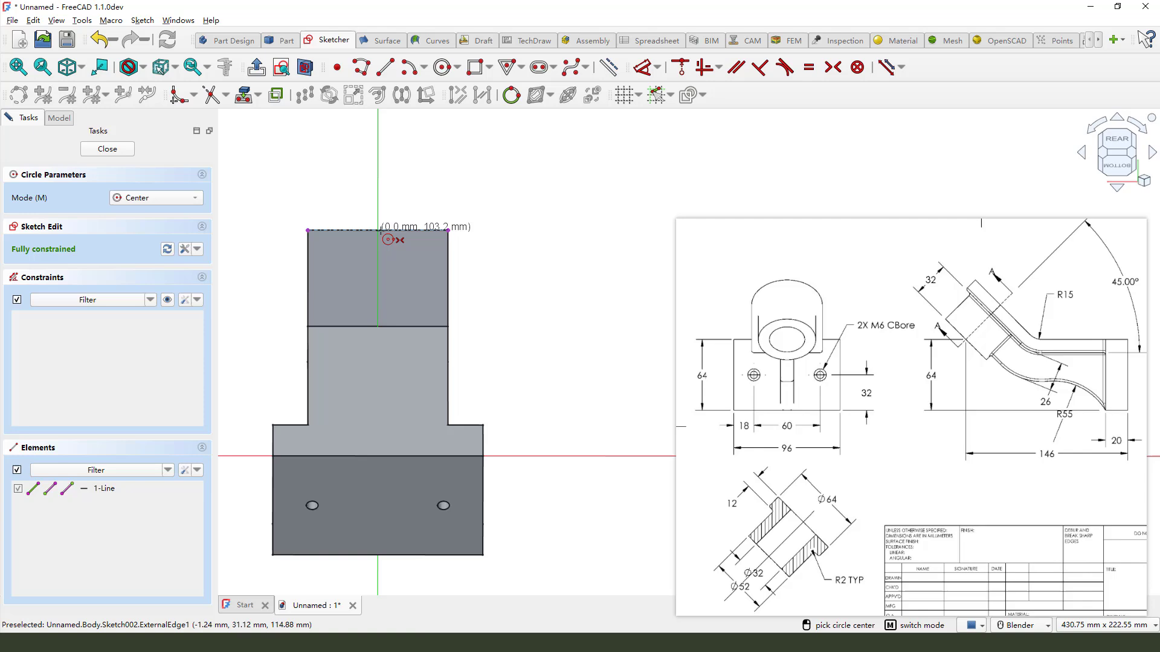
click(379, 231)
click(448, 230)
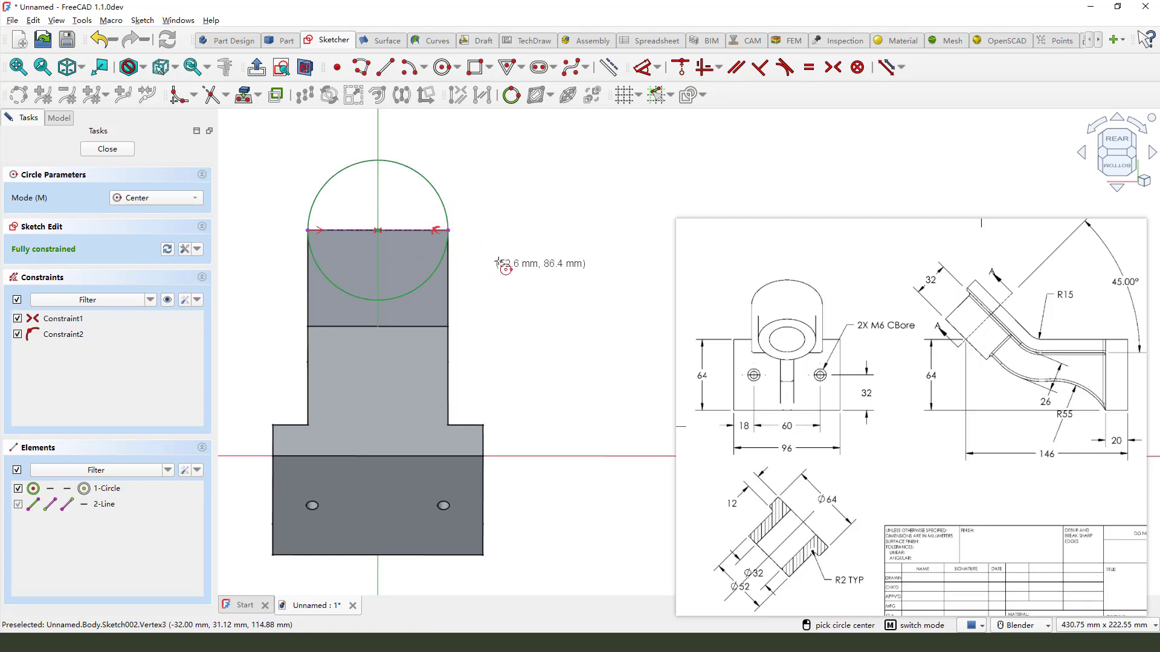
right_click(503, 255)
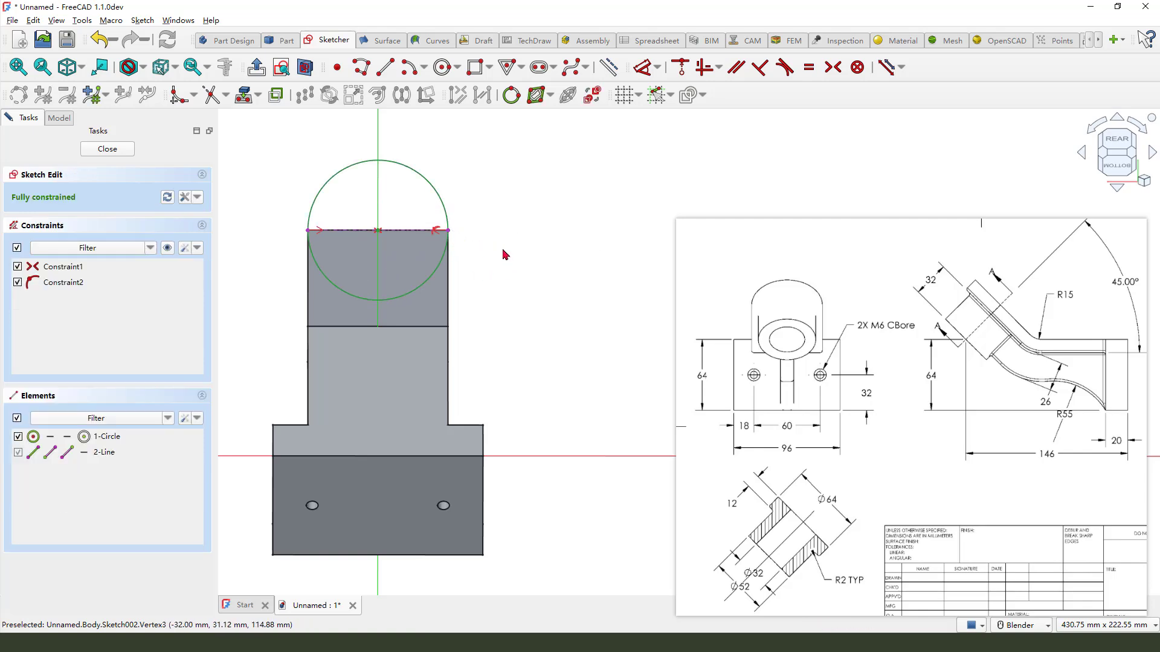
click(106, 150)
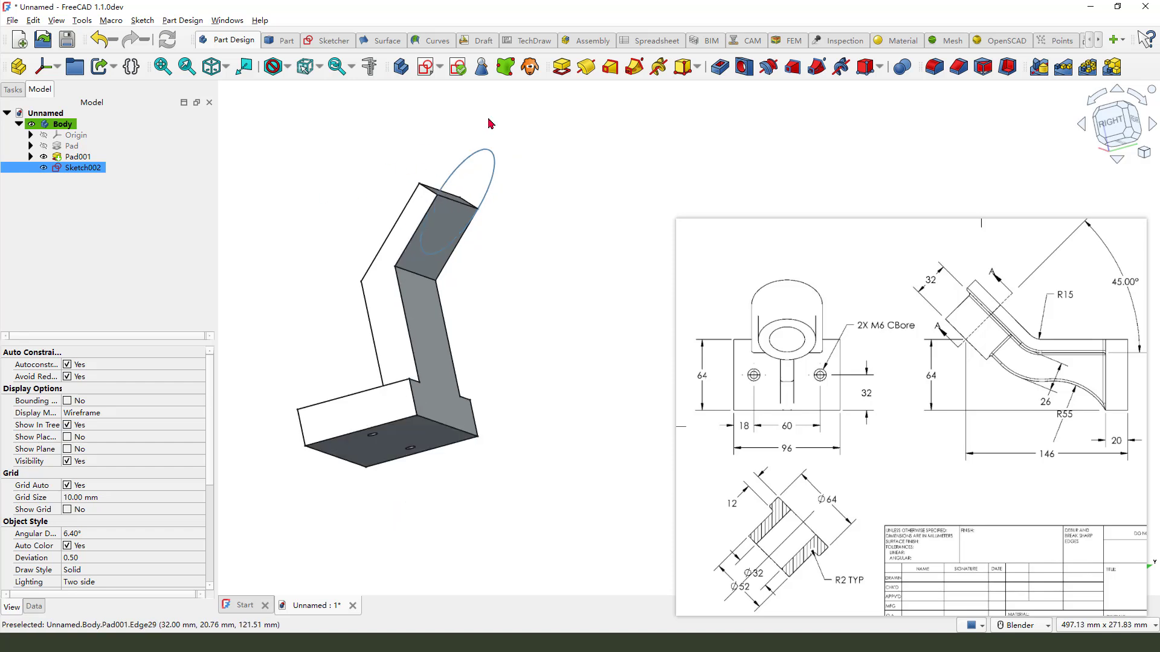
Pad the circle in reverse, up to the column's slanted top face
click(562, 66)
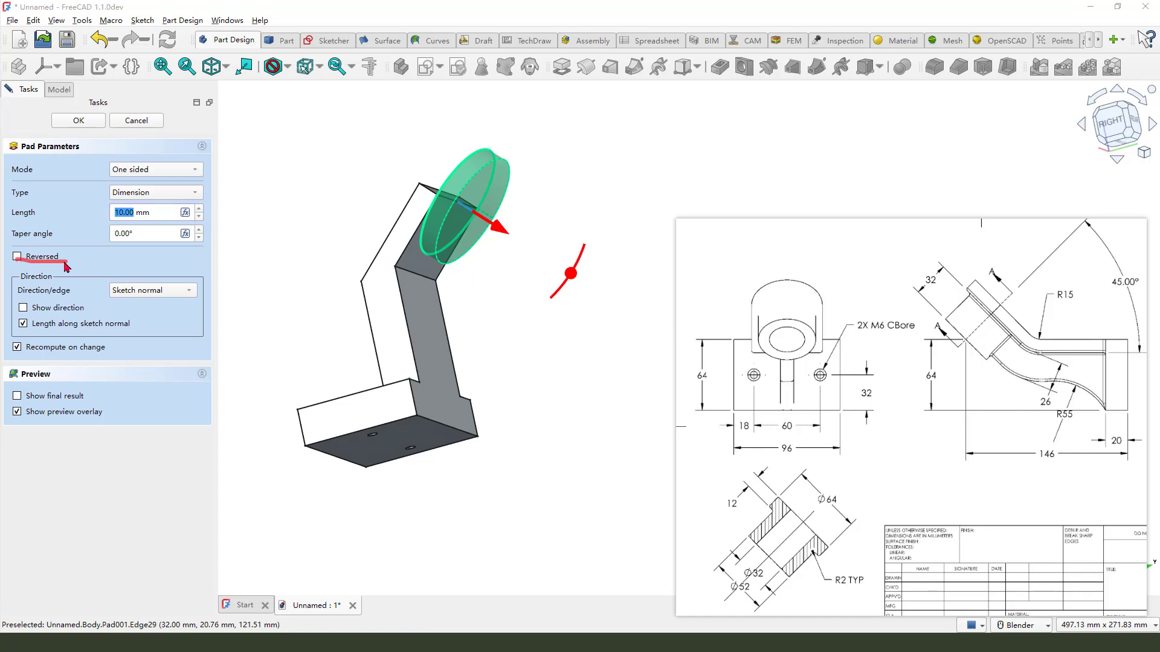
click(44, 257)
click(150, 193)
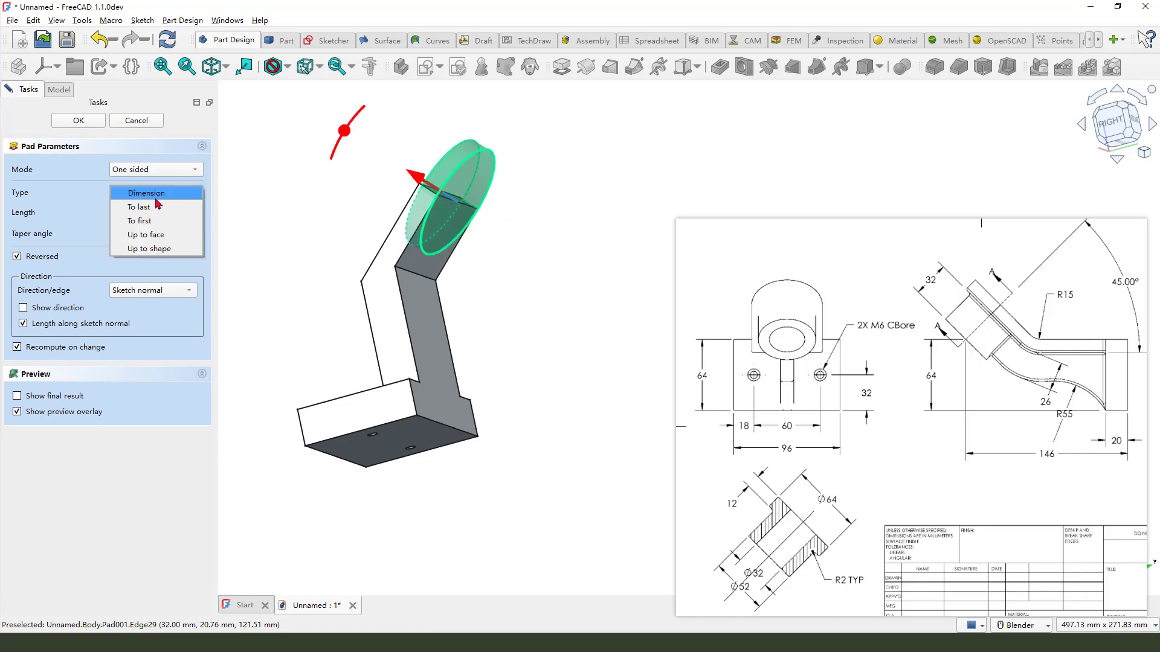
click(145, 234)
mouse_move(335, 234)
middle_down()
mouse_move(440, 262)
mouse_move(371, 285)
middle_up()
scroll(372, 285, up, 3)
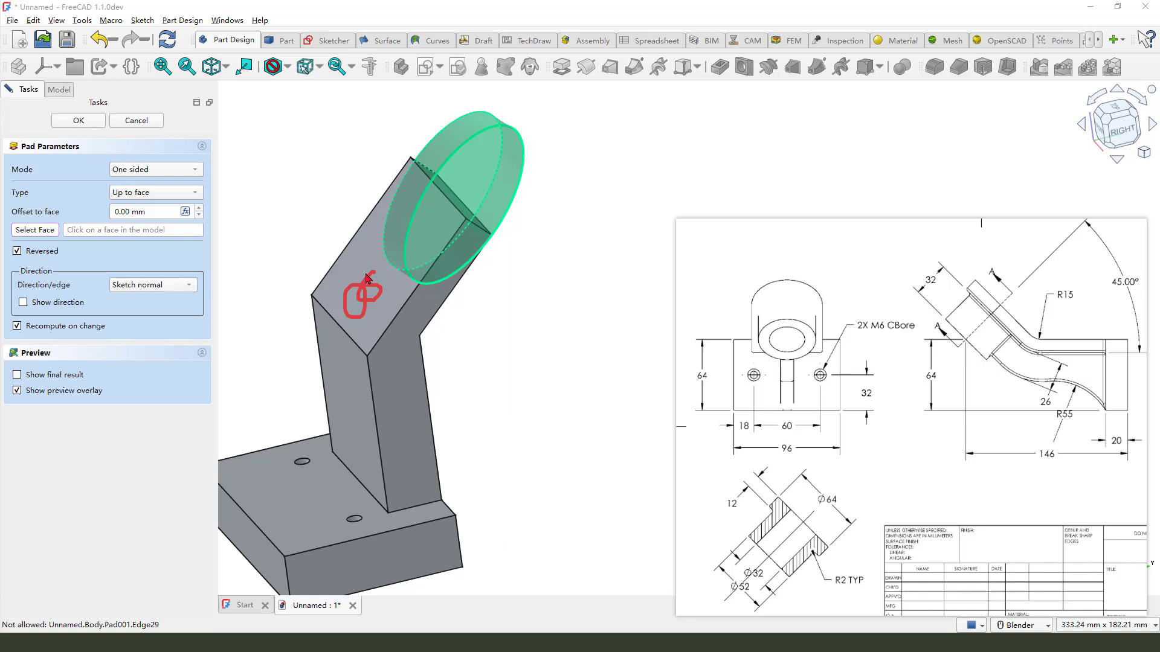
click(362, 262)
mouse_move(453, 259)
middle_down()
mouse_move(552, 279)
mouse_move(472, 245)
middle_up()
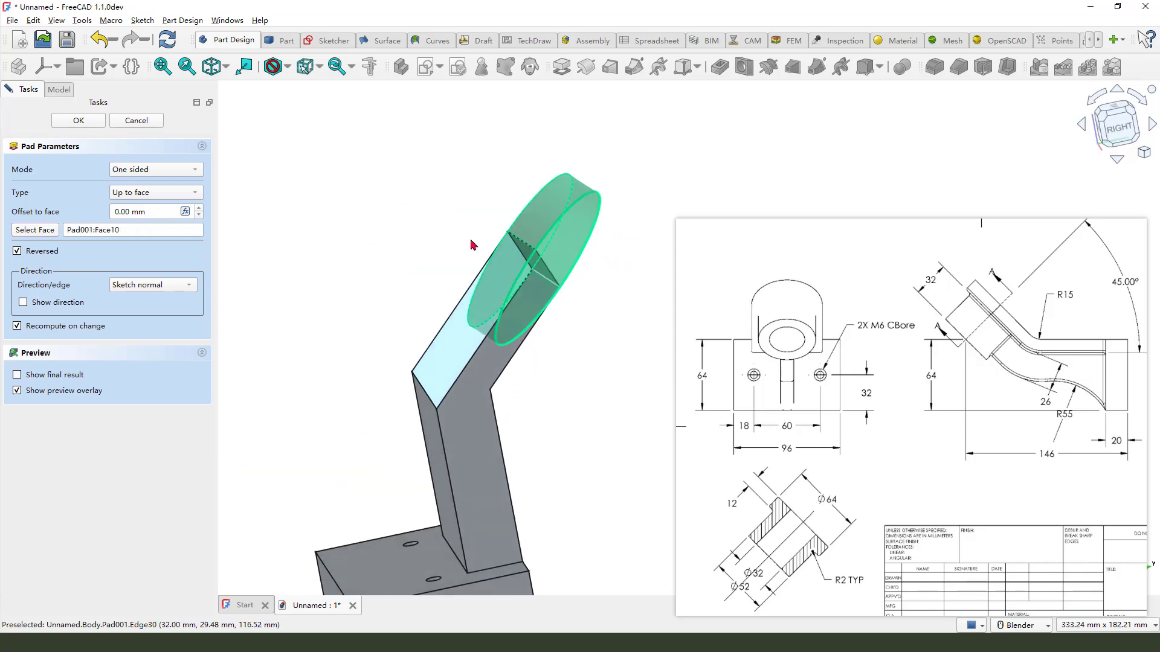
scroll(472, 246, down, 3)
Accept the rounded-end pad and select the angled arm's end face
click(88, 124)
scroll(383, 259, down, 2)
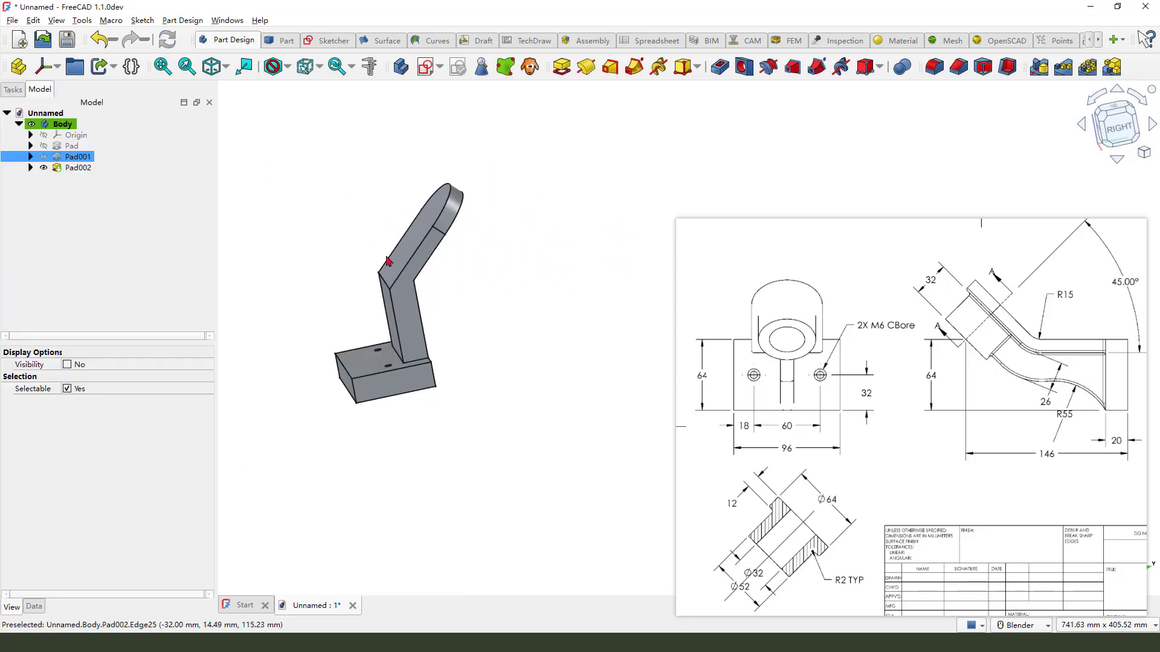
middle_drag(383, 259, 462, 332)
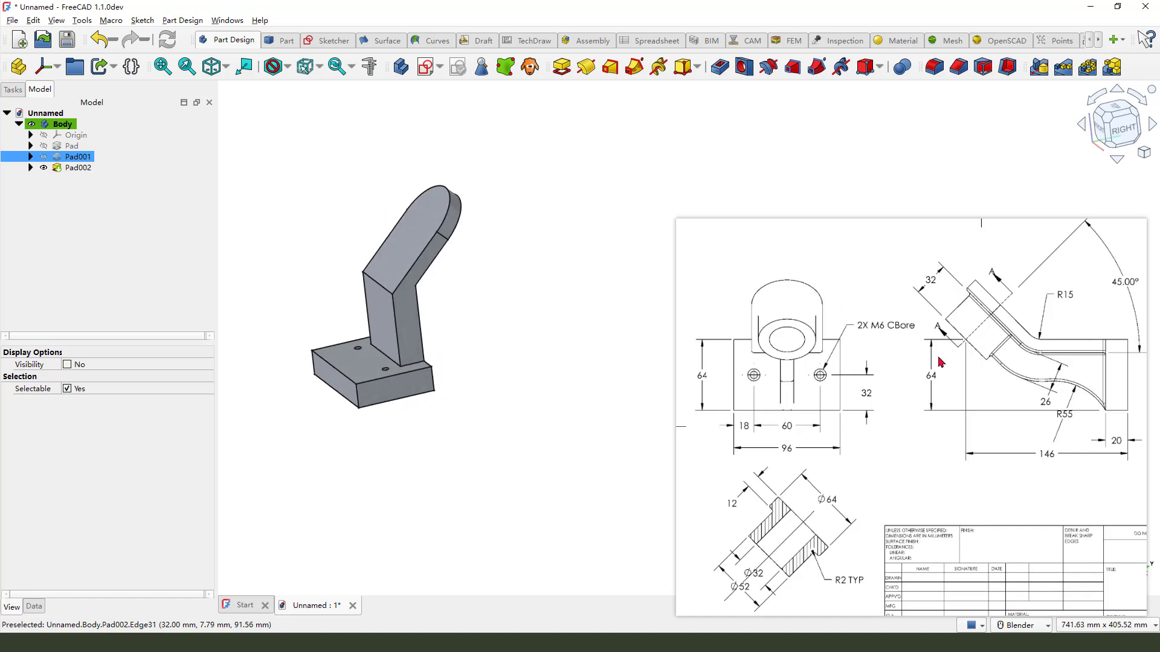
drag(970, 297, 984, 328)
scroll(446, 189, up, 3)
drag(426, 207, 424, 238)
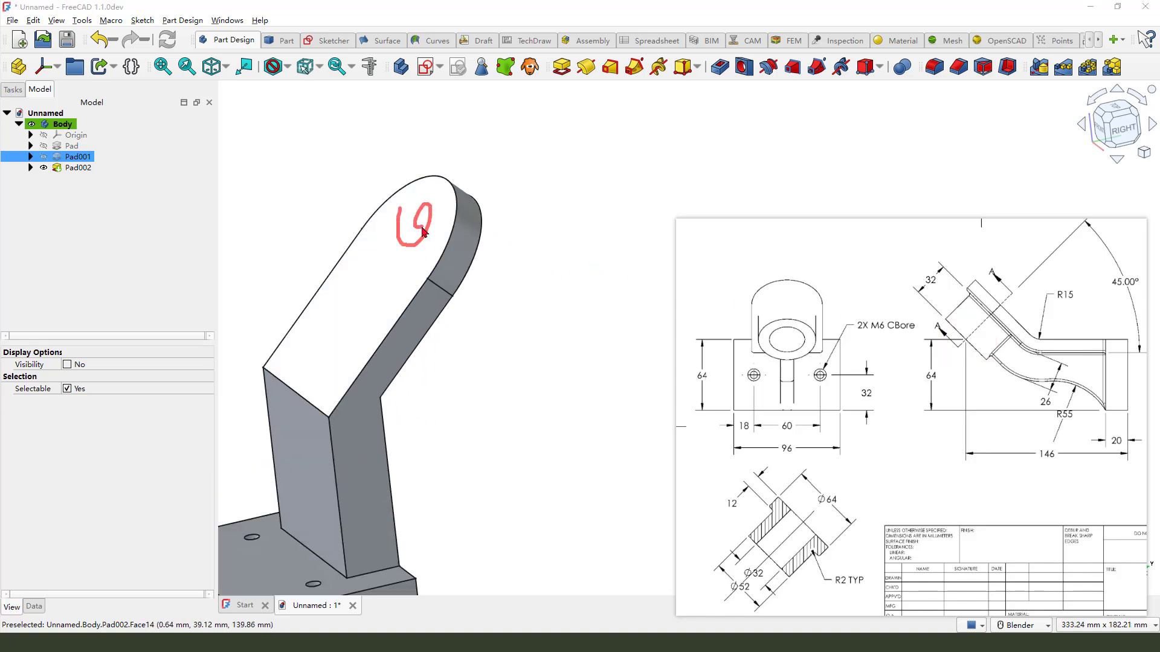
click(434, 214)
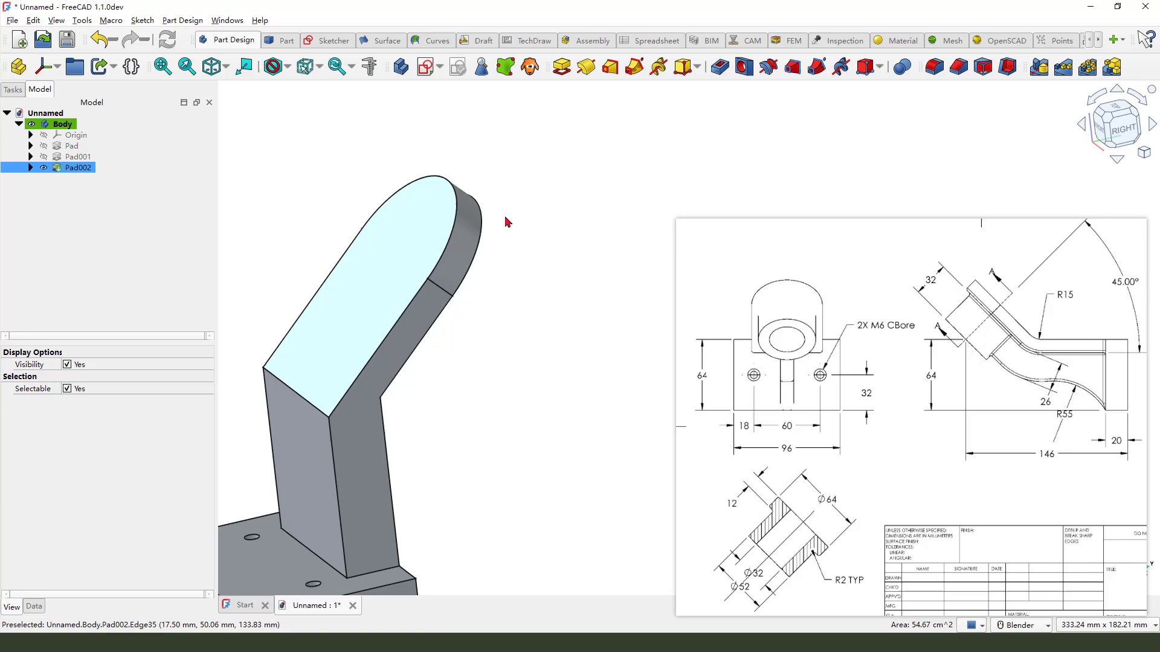
Sketch on the end face, reference its rounded arc, and draw a circle at the arc centre
click(427, 74)
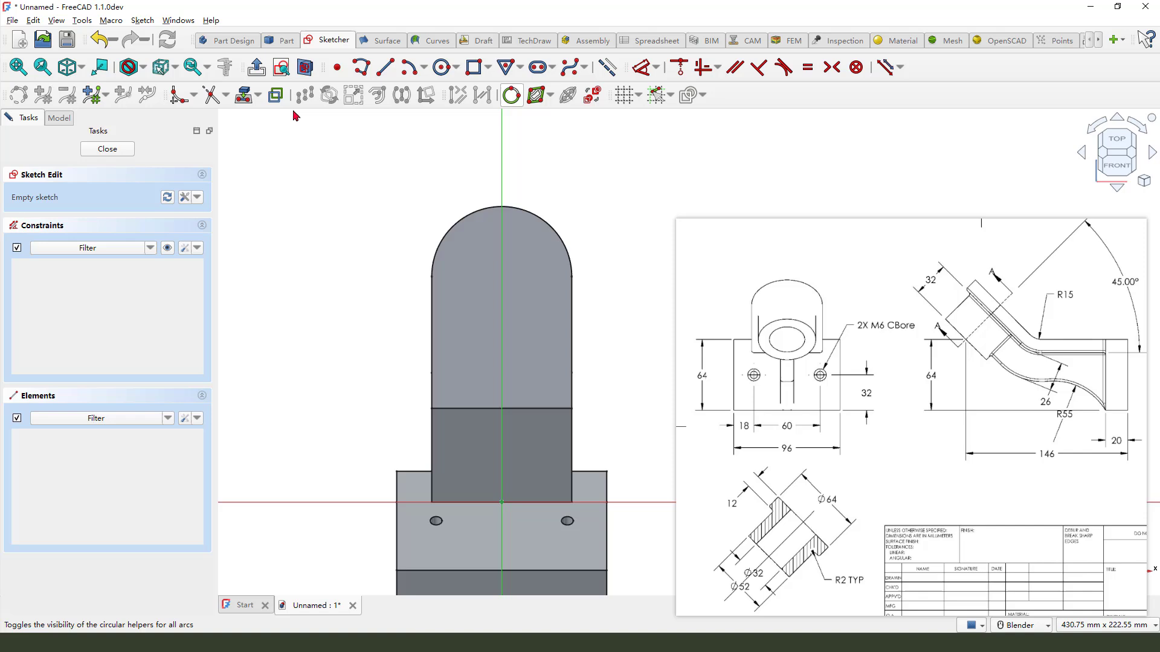
click(275, 95)
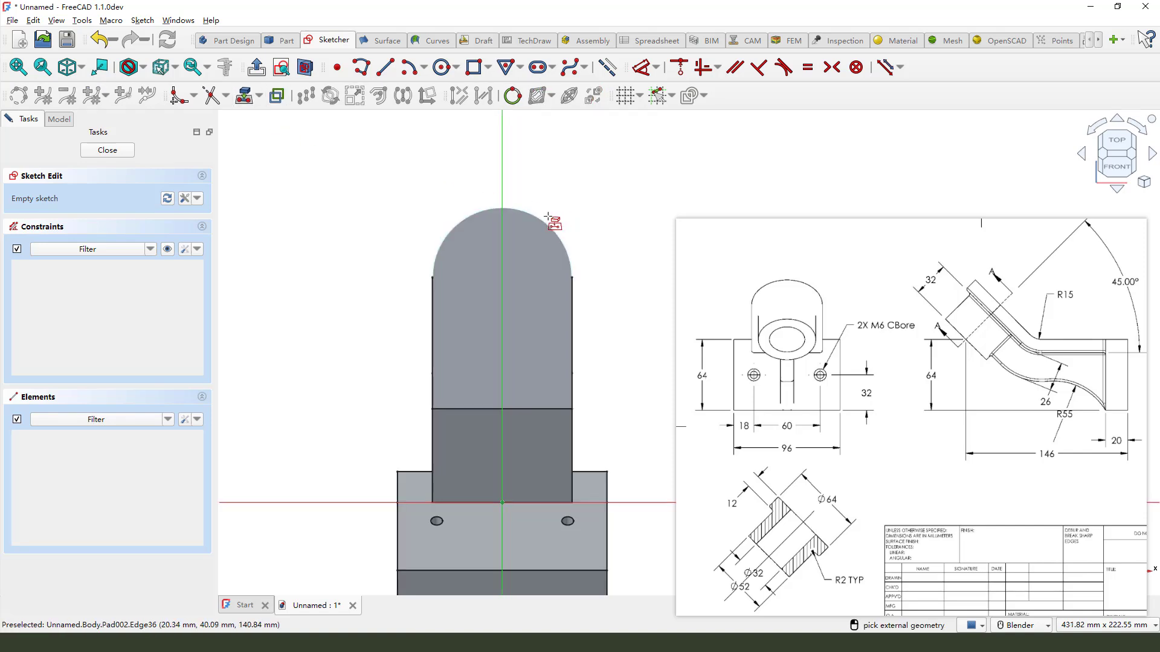
click(547, 218)
scroll(589, 210, up, 2)
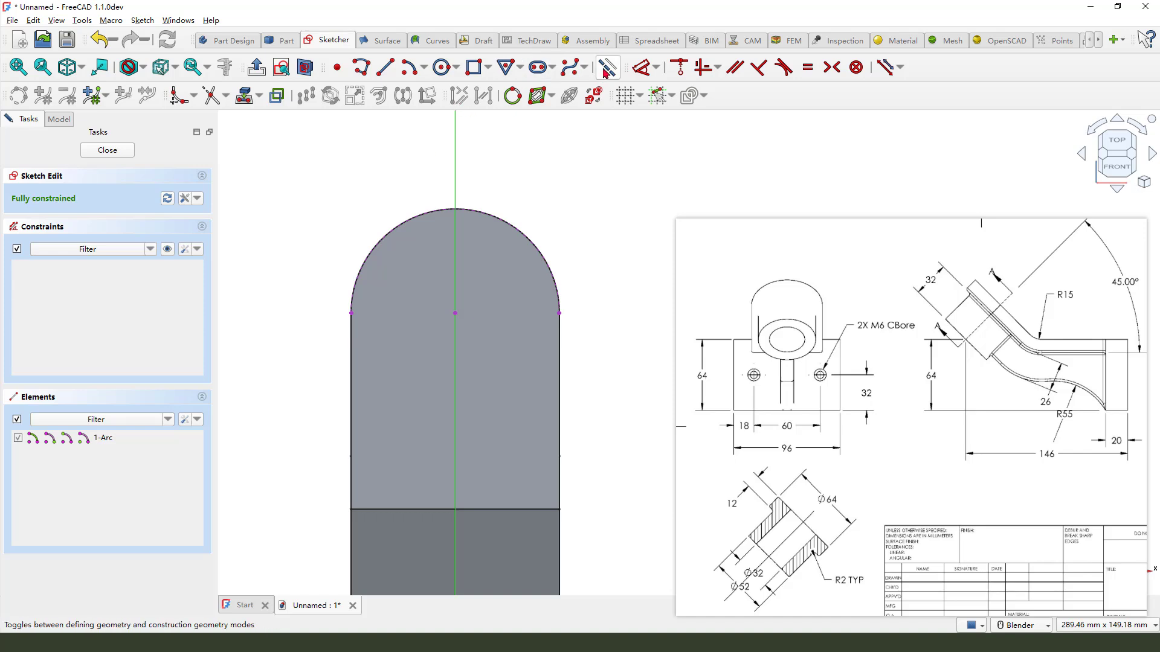
click(511, 96)
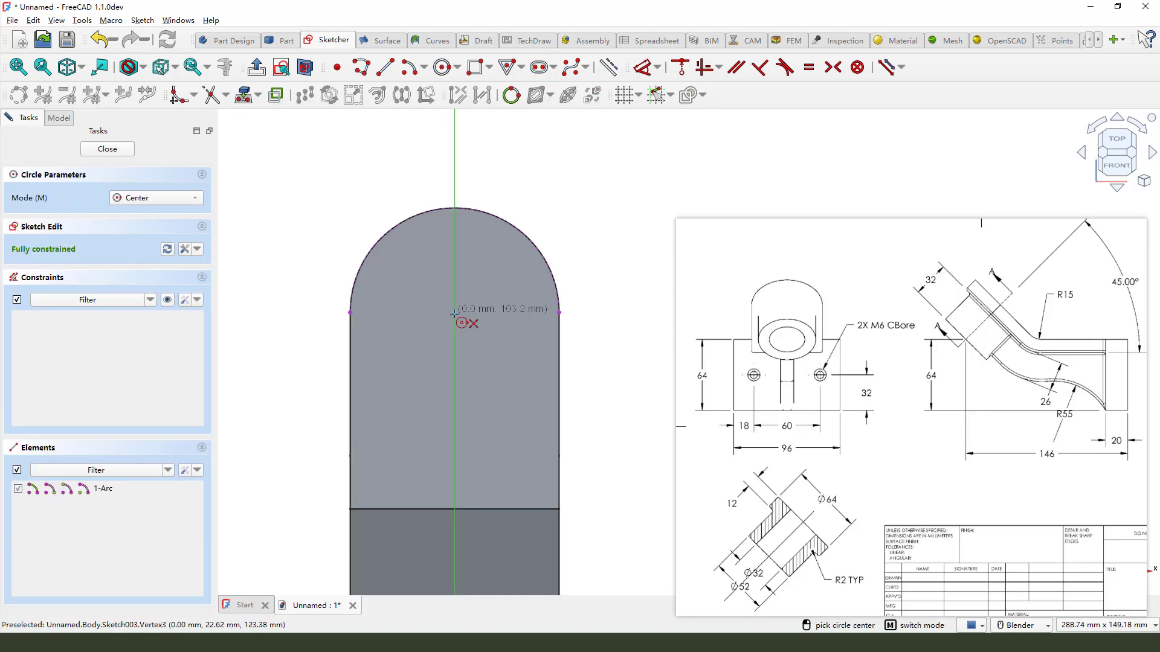
click(455, 314)
click(497, 356)
right_click(597, 220)
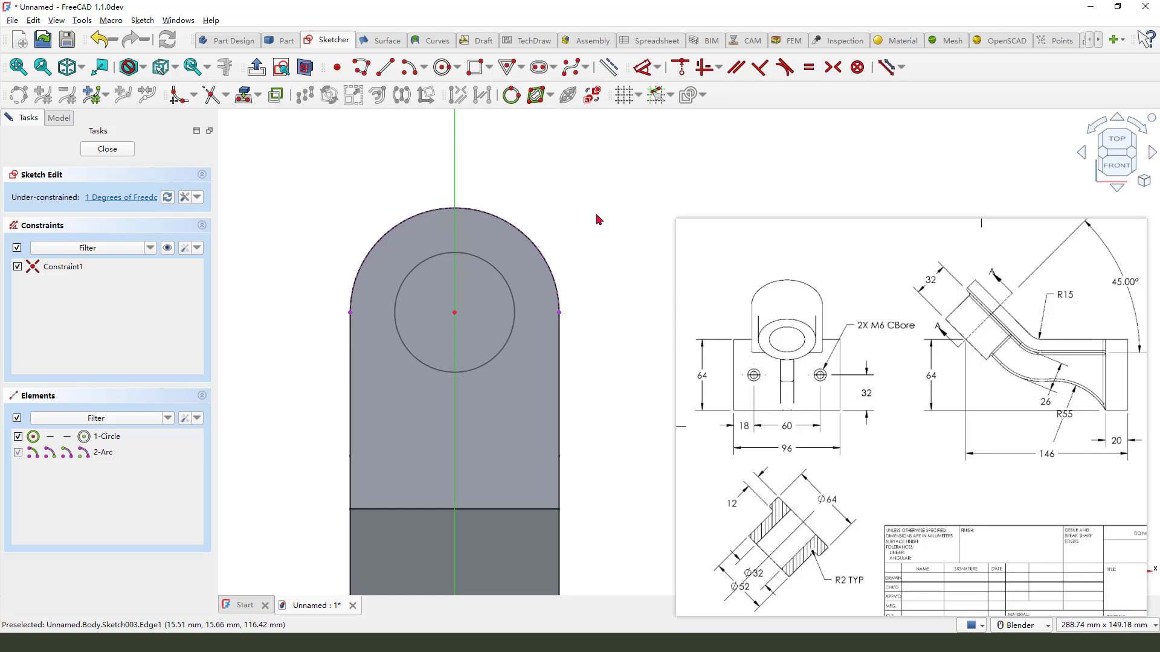
click(985, 377)
drag(740, 580, 749, 598)
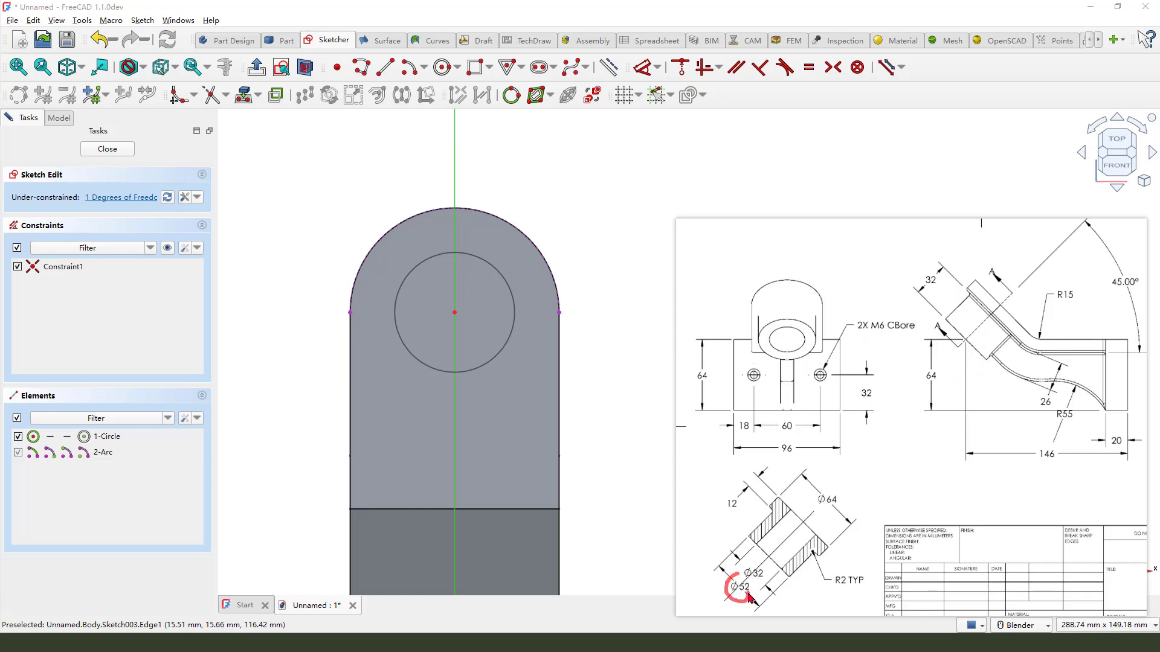
Constrain the circle to a 52 mm diameter and close the sketch
click(537, 95)
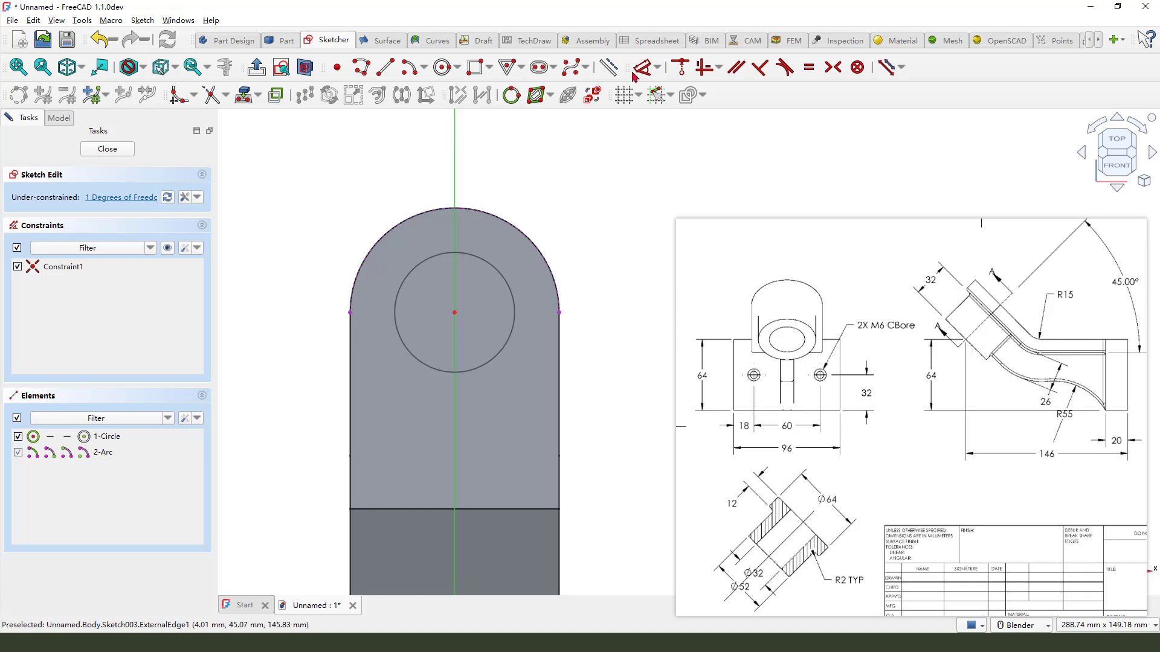
key(d)
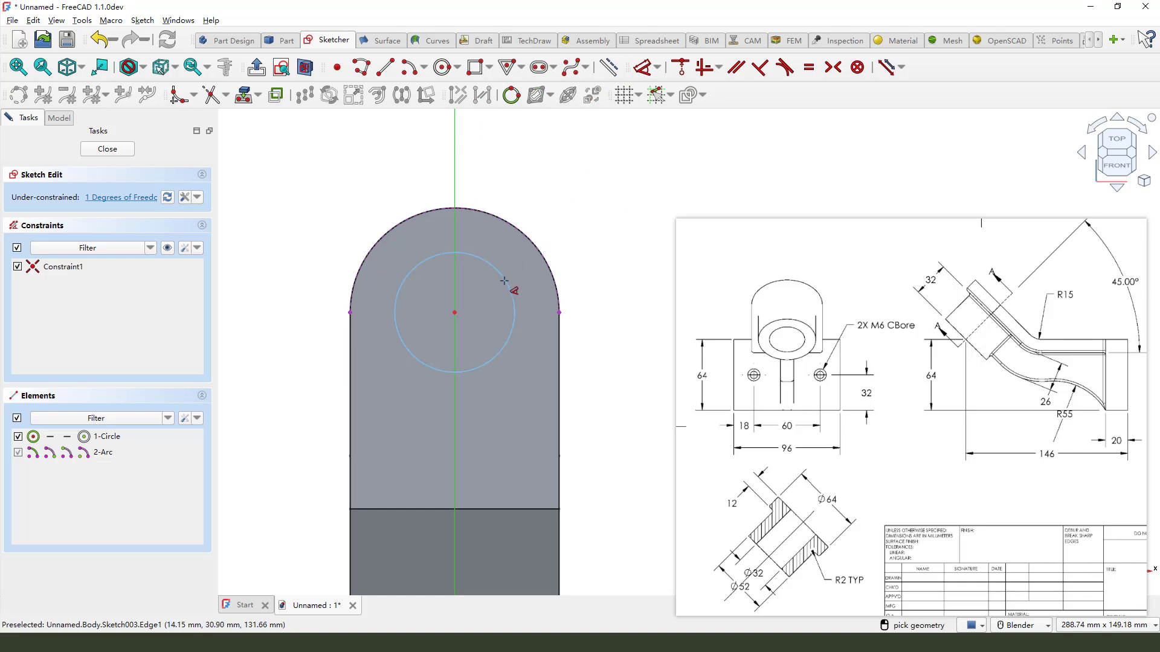
click(513, 284)
click(589, 199)
text(2)
key(Return)
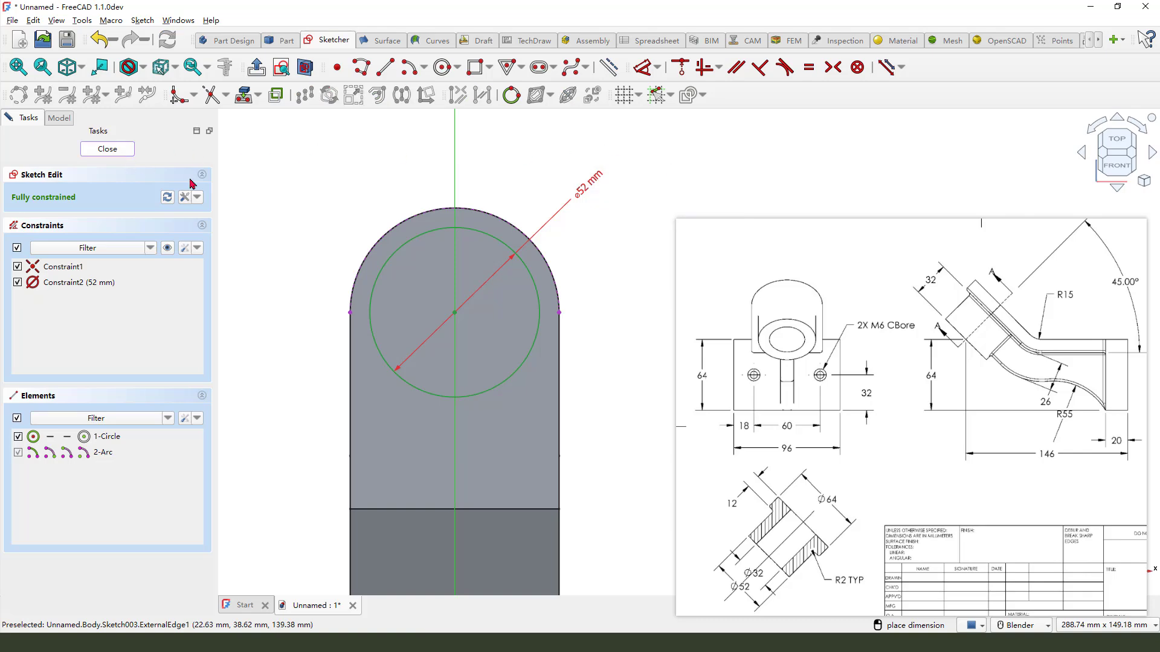
click(108, 149)
scroll(384, 225, up, 2)
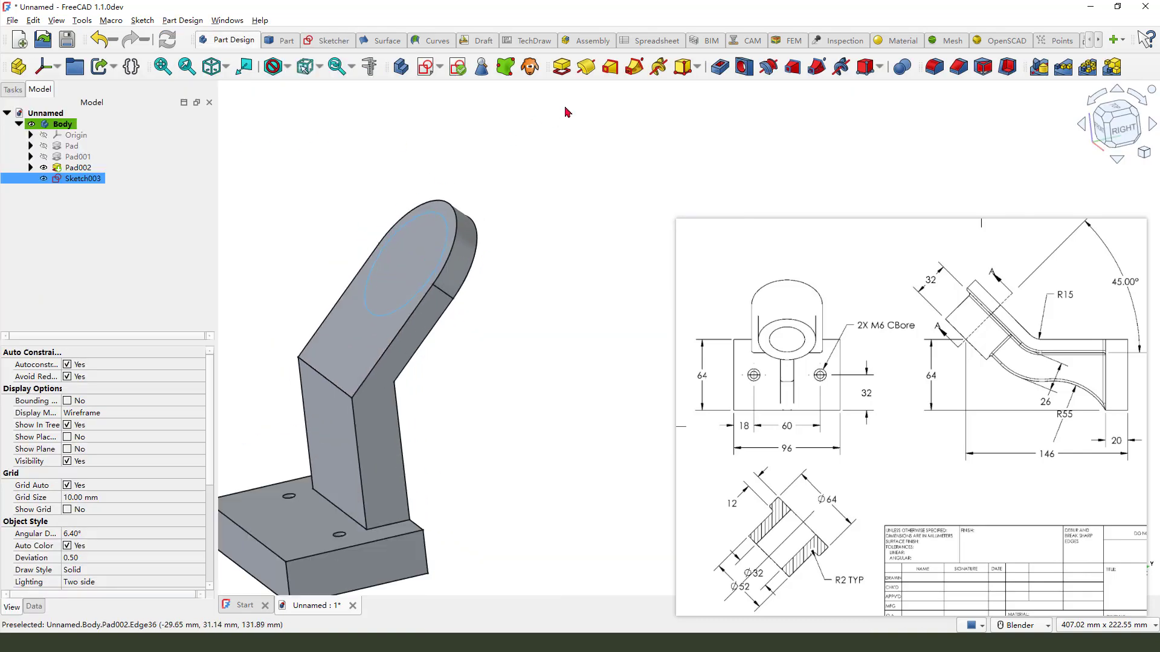
Pad the 52 mm circle 32 mm outward into a cylindrical boss
click(561, 68)
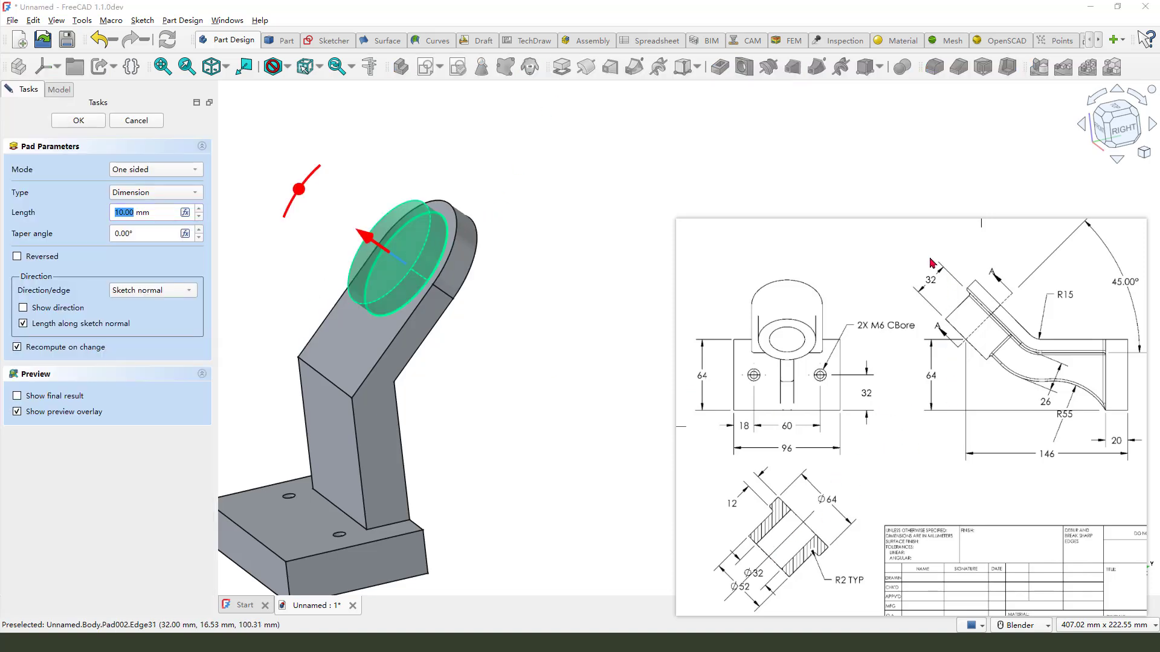
drag(925, 259, 926, 294)
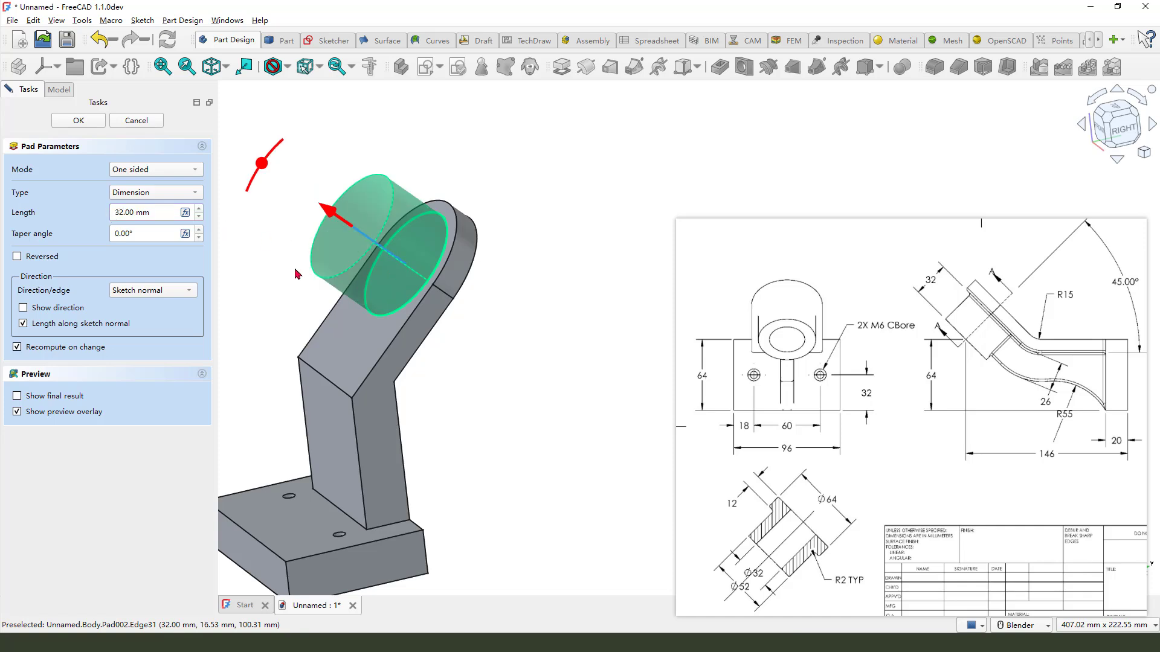
middle_drag(228, 231, 299, 227)
click(78, 129)
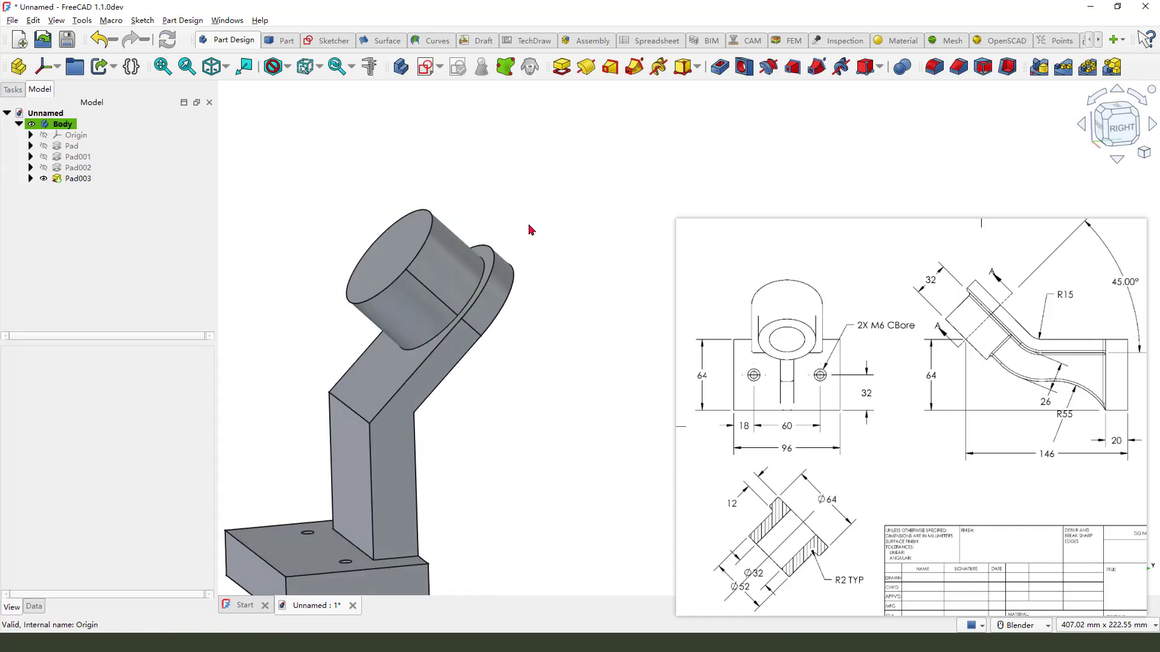
scroll(529, 228, down, 3)
middle_drag(528, 227, 1045, 493)
click(1014, 362)
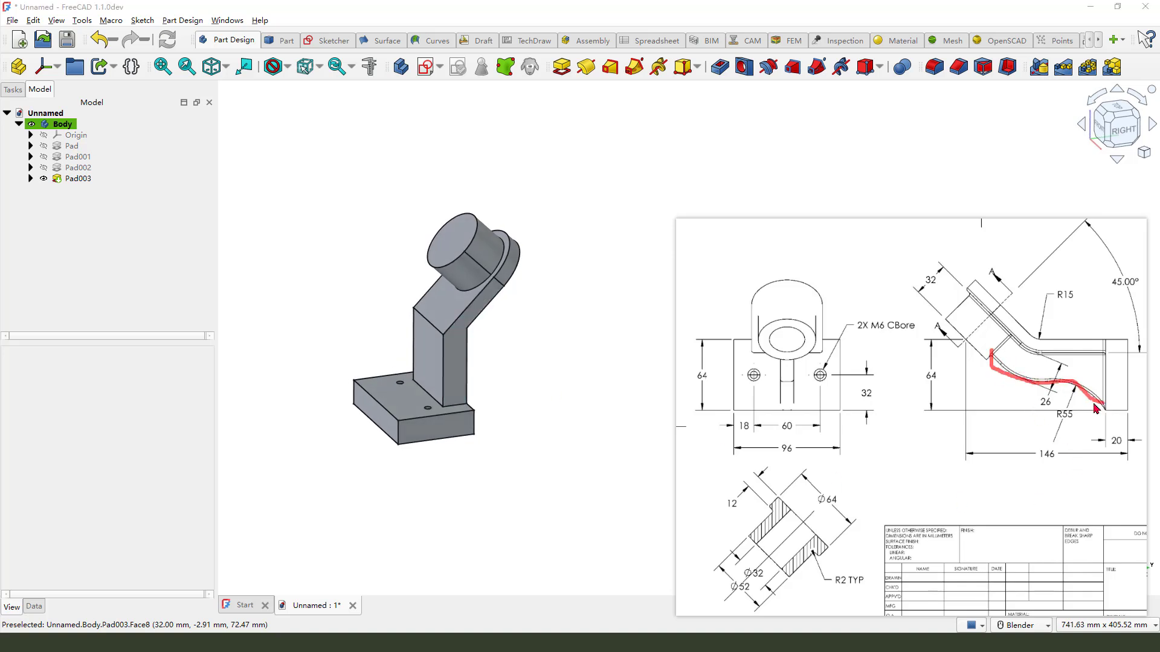
key(Escape)
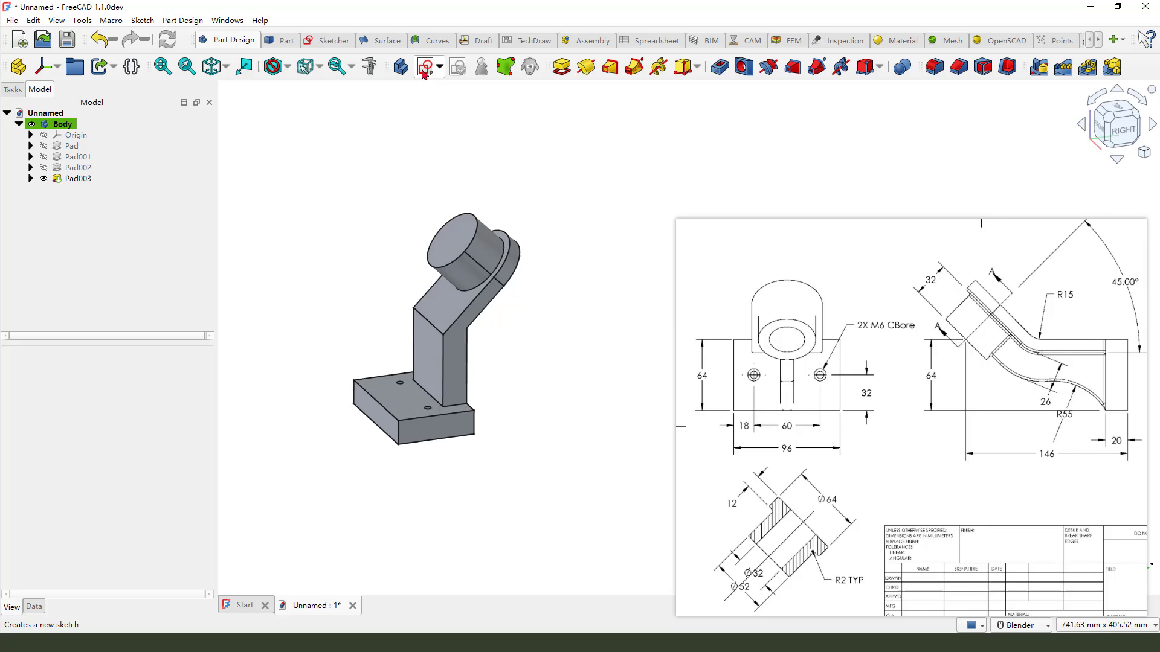
Create a sketch on the YZ plane and close it without geometry
click(425, 66)
scroll(459, 176, down, 2)
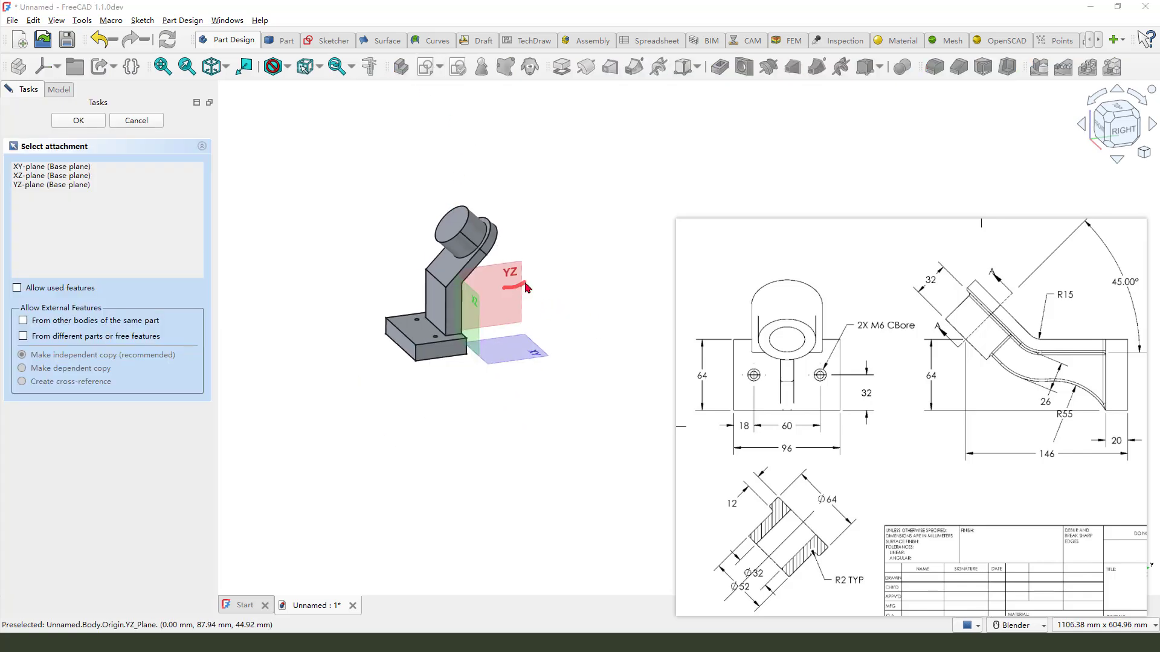
click(518, 283)
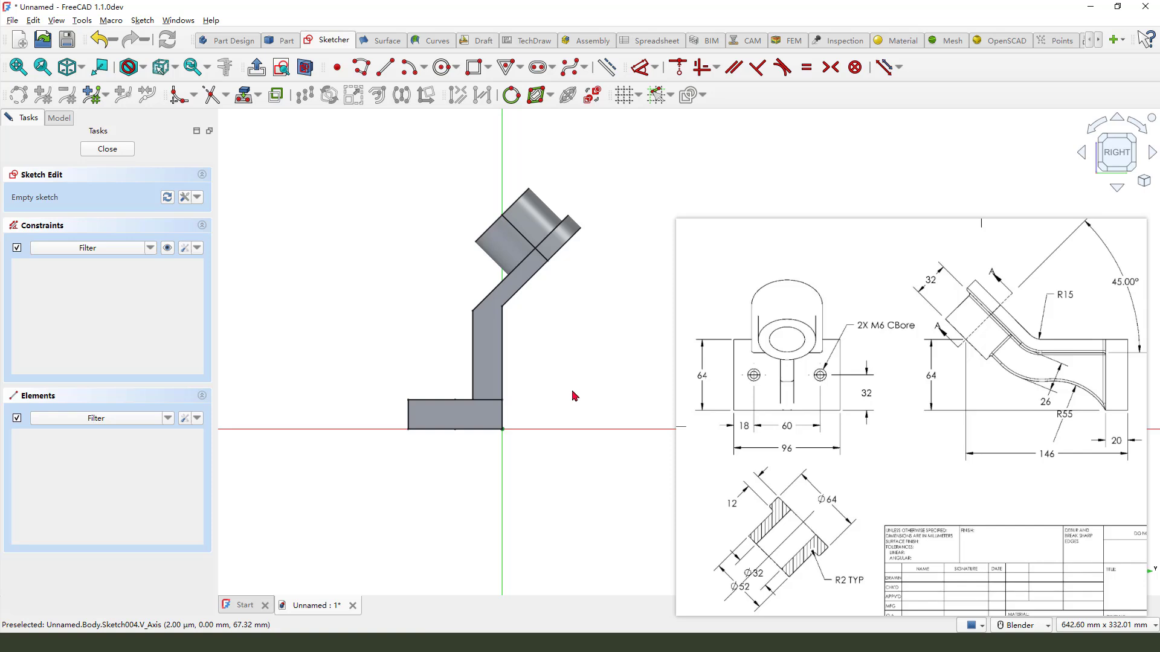
scroll(572, 394, up, 1)
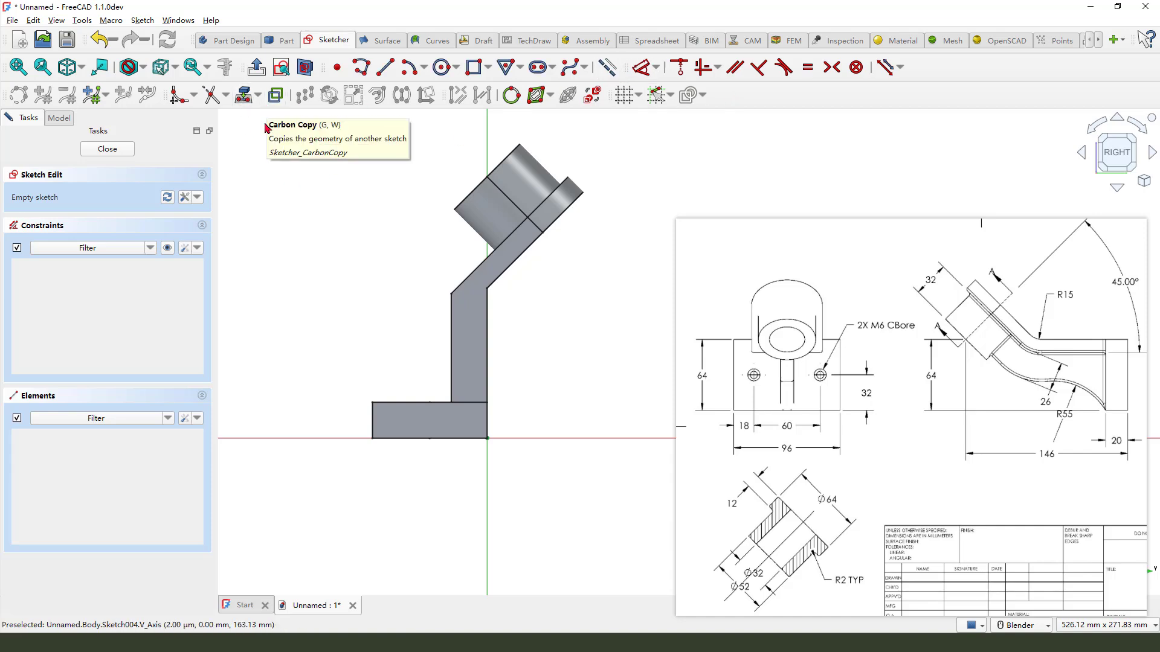
click(107, 149)
right_click(82, 192)
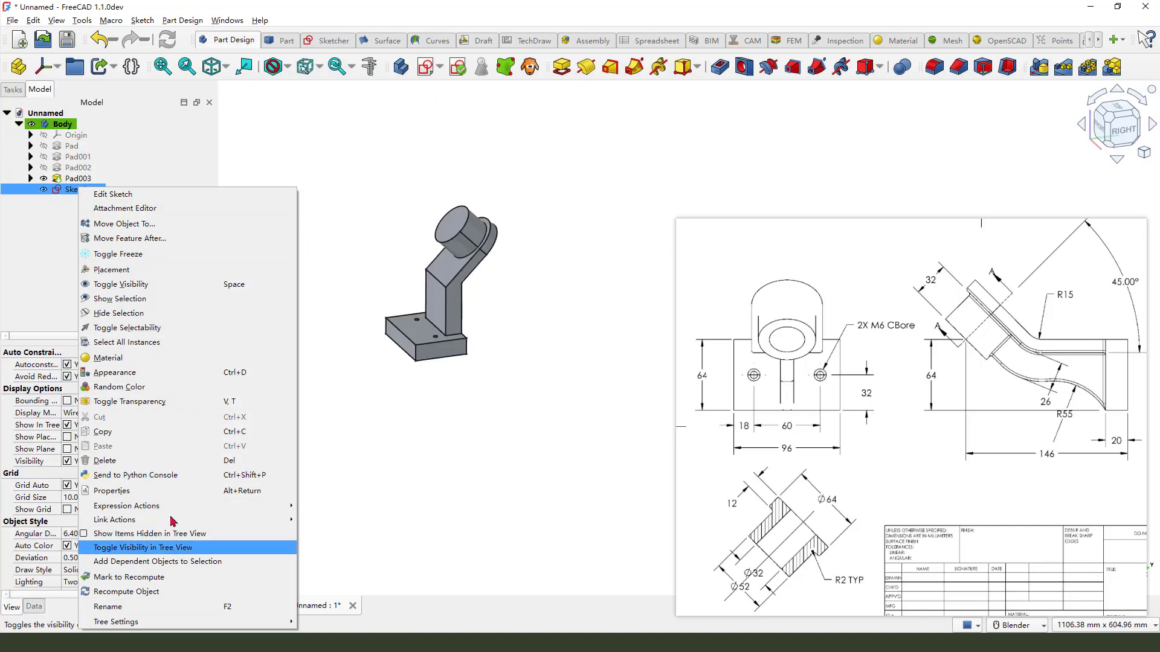
Delete the empty sketch and select the arm's inner bend edge
click(165, 460)
scroll(538, 344, up, 1)
scroll(531, 357, up, 1)
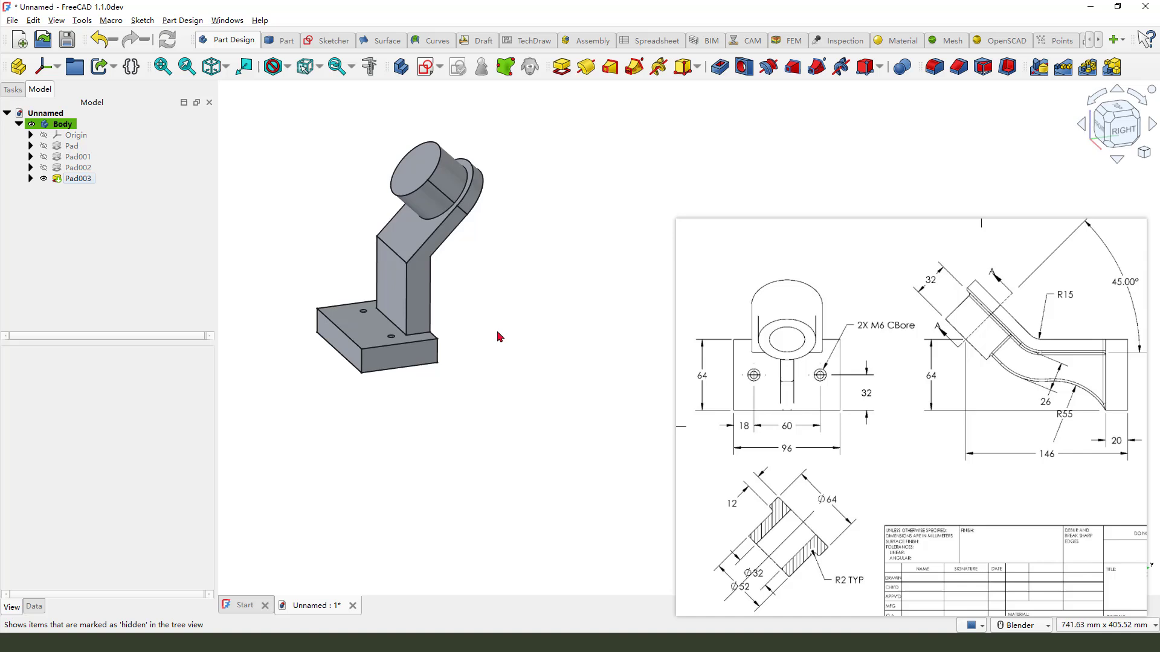
scroll(497, 334, up, 1)
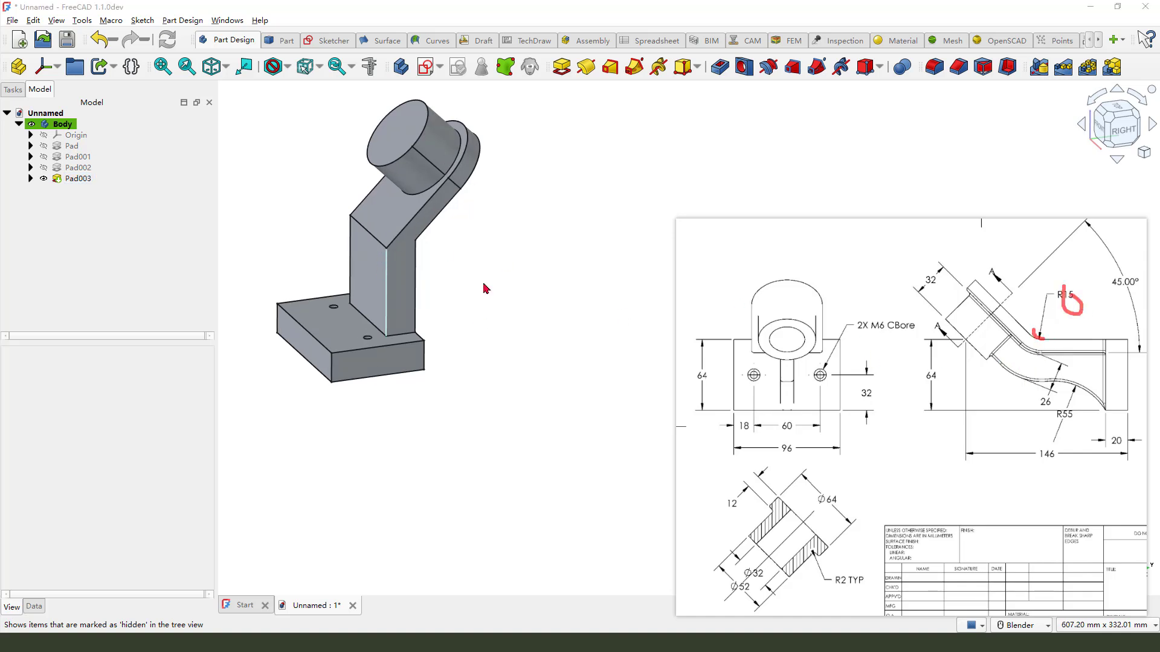
mouse_move(512, 284)
middle_down()
mouse_move(417, 254)
mouse_move(562, 300)
middle_up()
scroll(504, 291, up, 2)
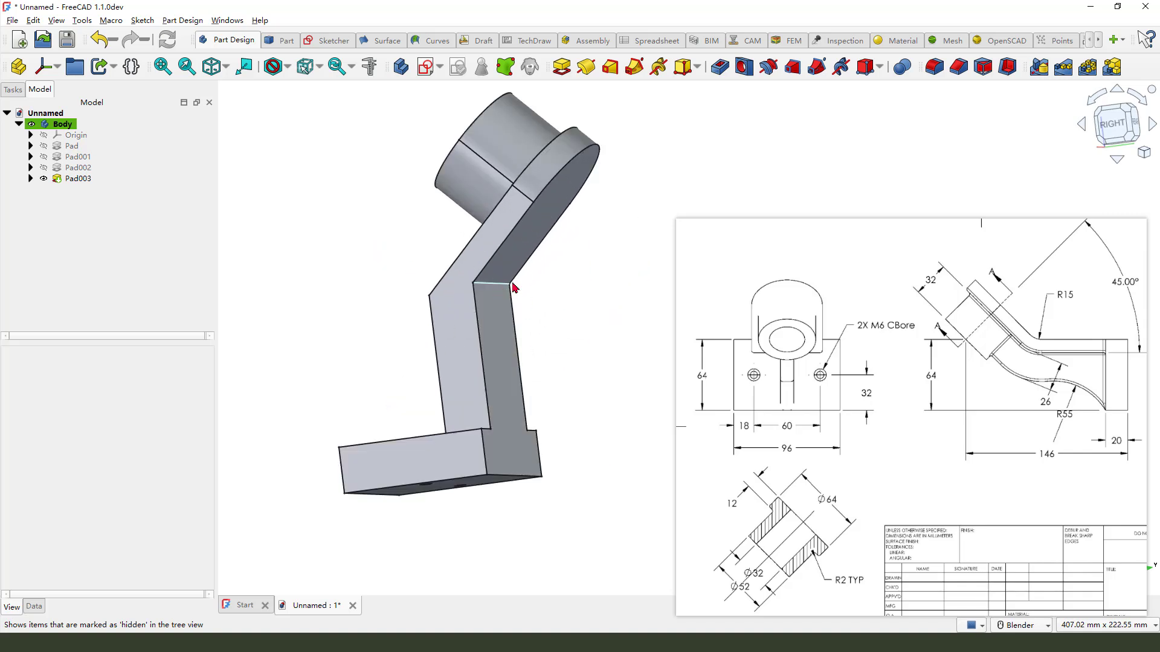
click(513, 287)
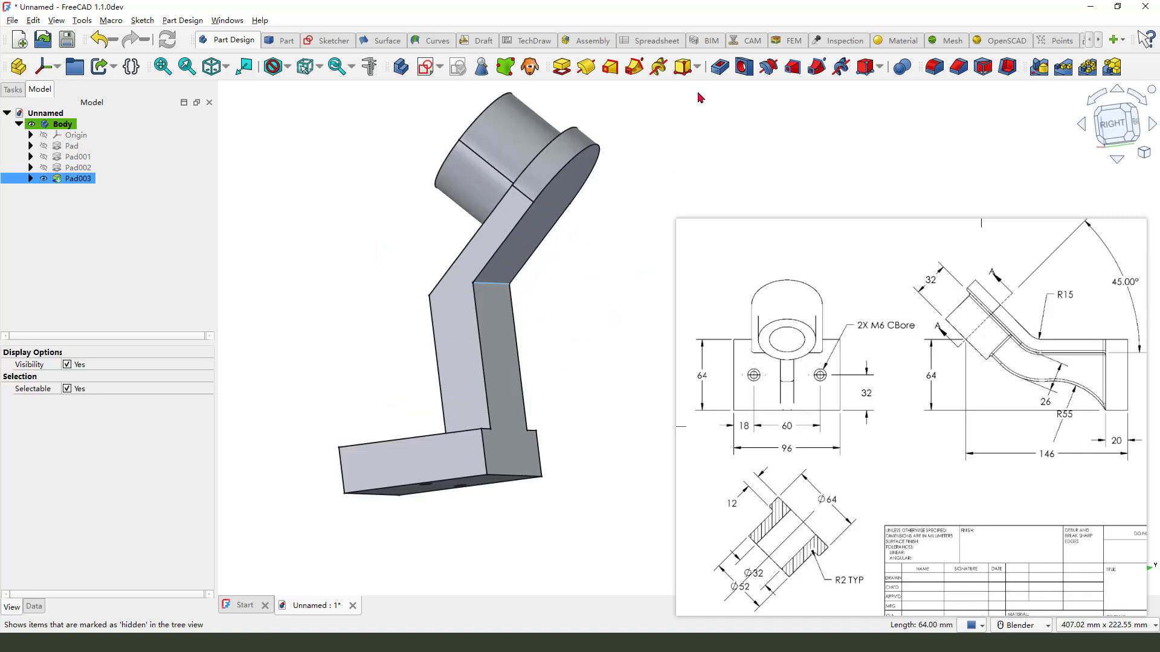
click(933, 69)
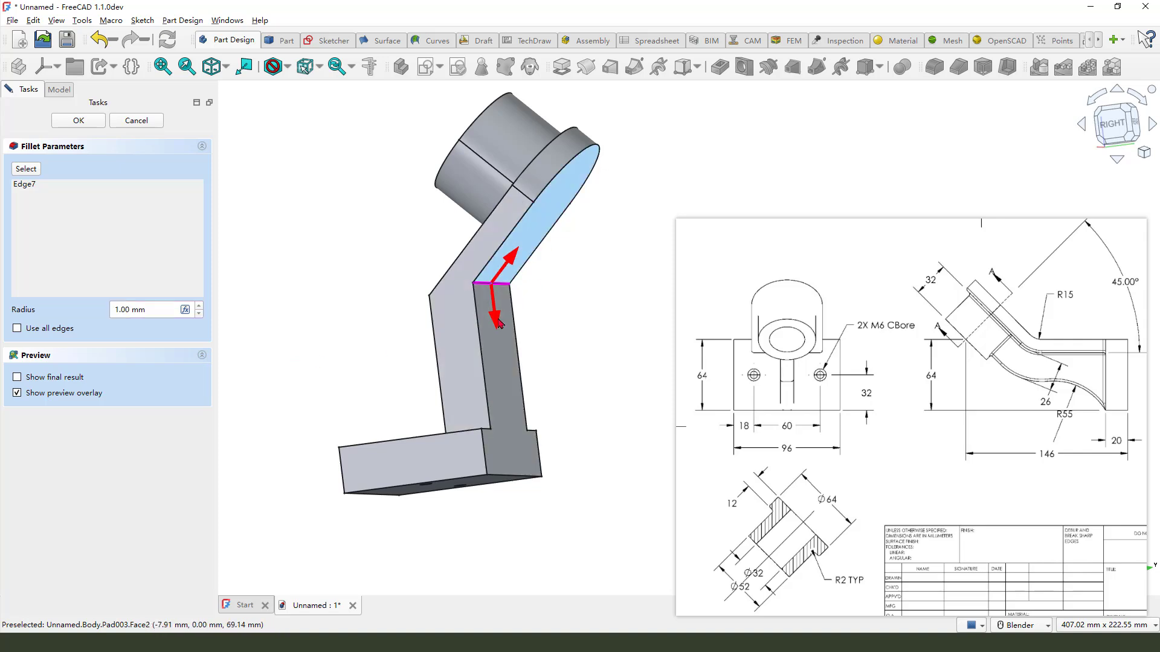
drag(497, 313, 505, 348)
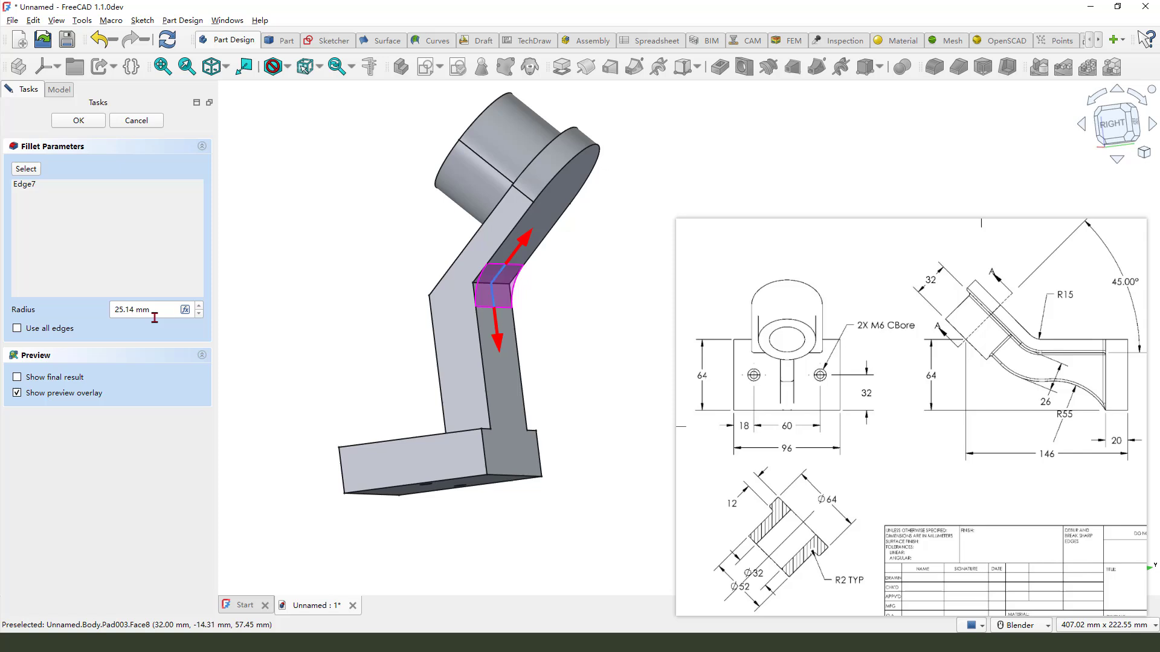
drag(171, 305, 102, 309)
text(15)
key(Return)
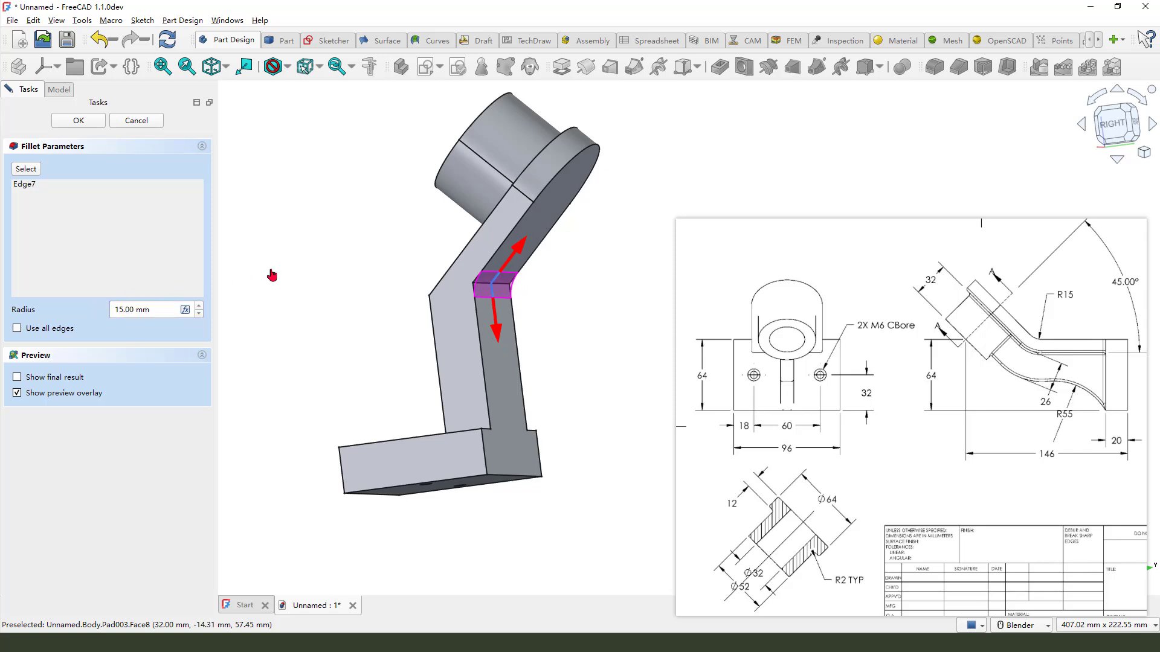
click(78, 121)
scroll(418, 358, up, 2)
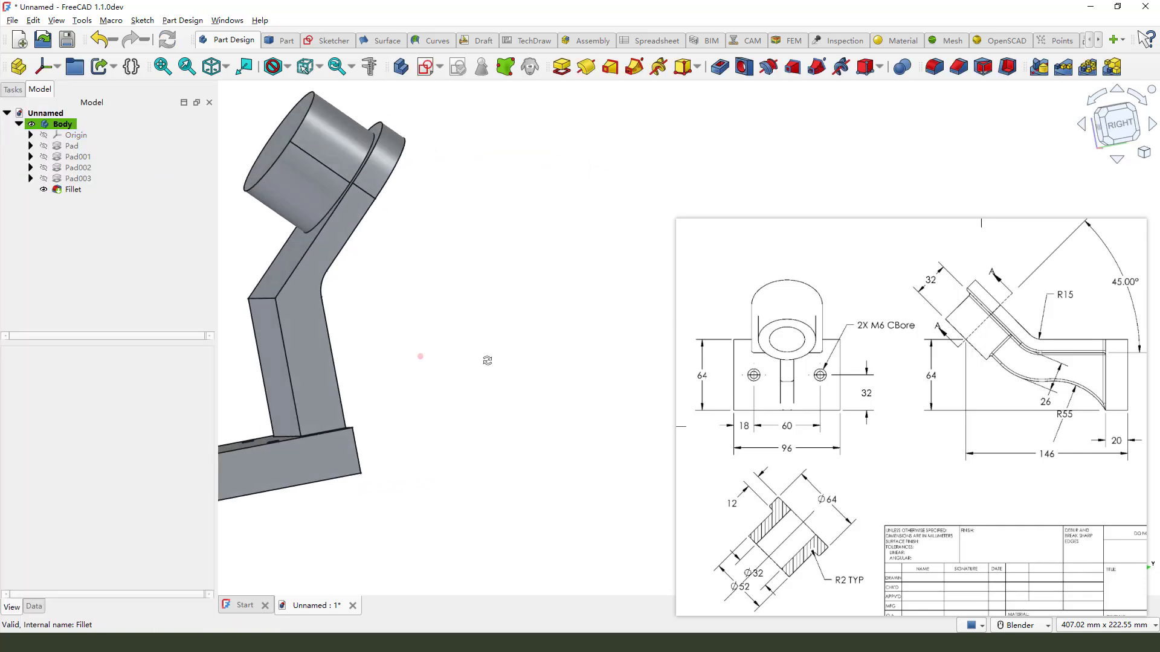
scroll(487, 360, down, 3)
scroll(368, 335, up, 3)
mouse_move(369, 334)
middle_down()
mouse_move(459, 333)
mouse_move(432, 332)
middle_up()
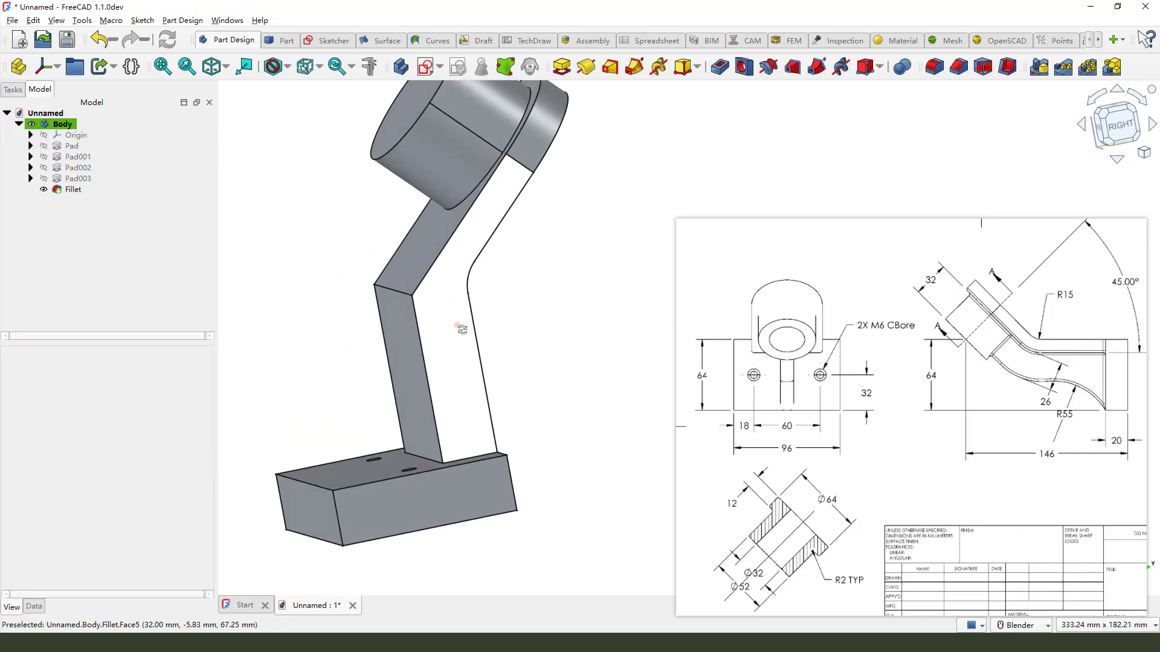
scroll(383, 292, up, 2)
scroll(538, 330, down, 3)
middle_drag(538, 330, 509, 315)
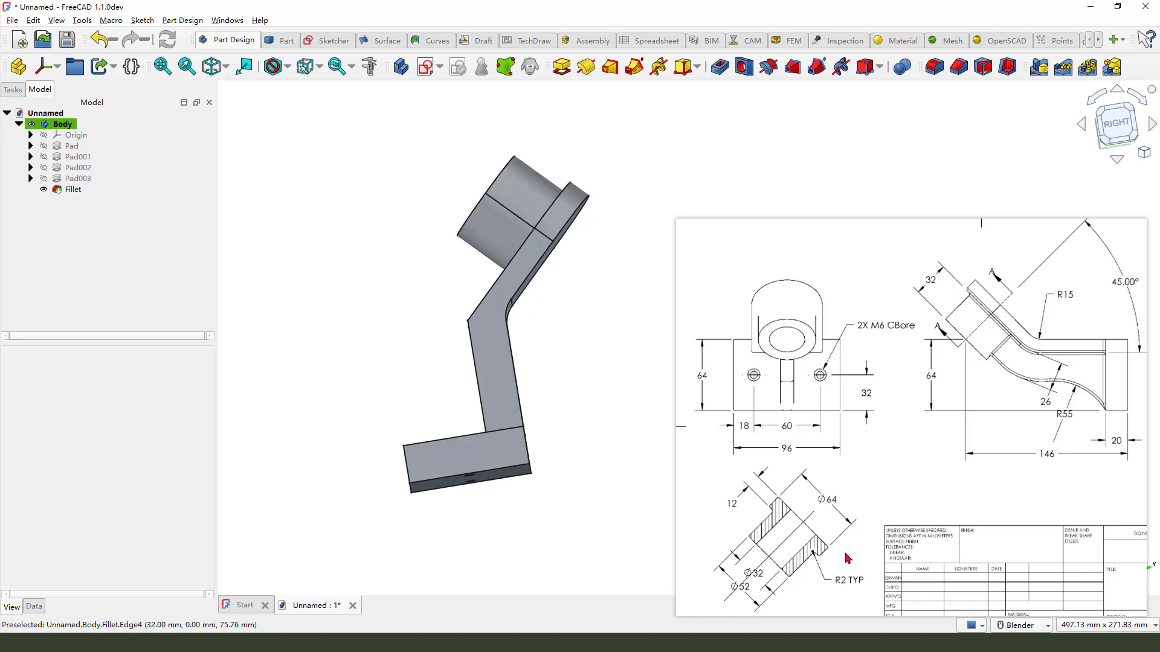
drag(722, 480, 725, 529)
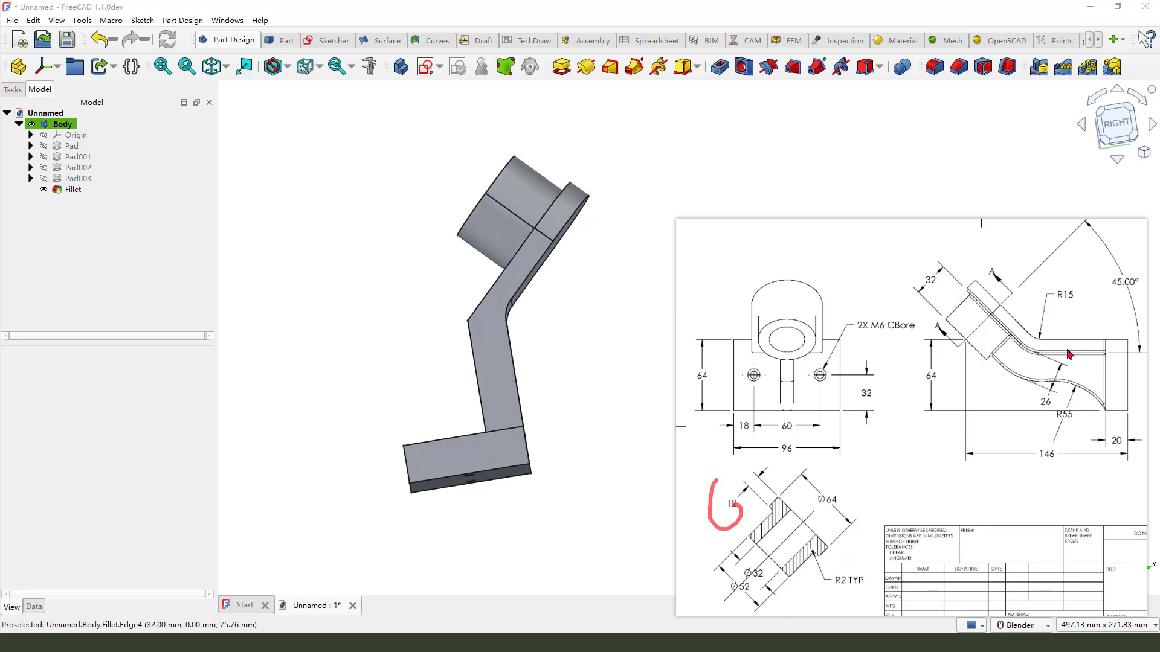
Open the base Sketch under the first Pad and close it unchanged
click(70, 146)
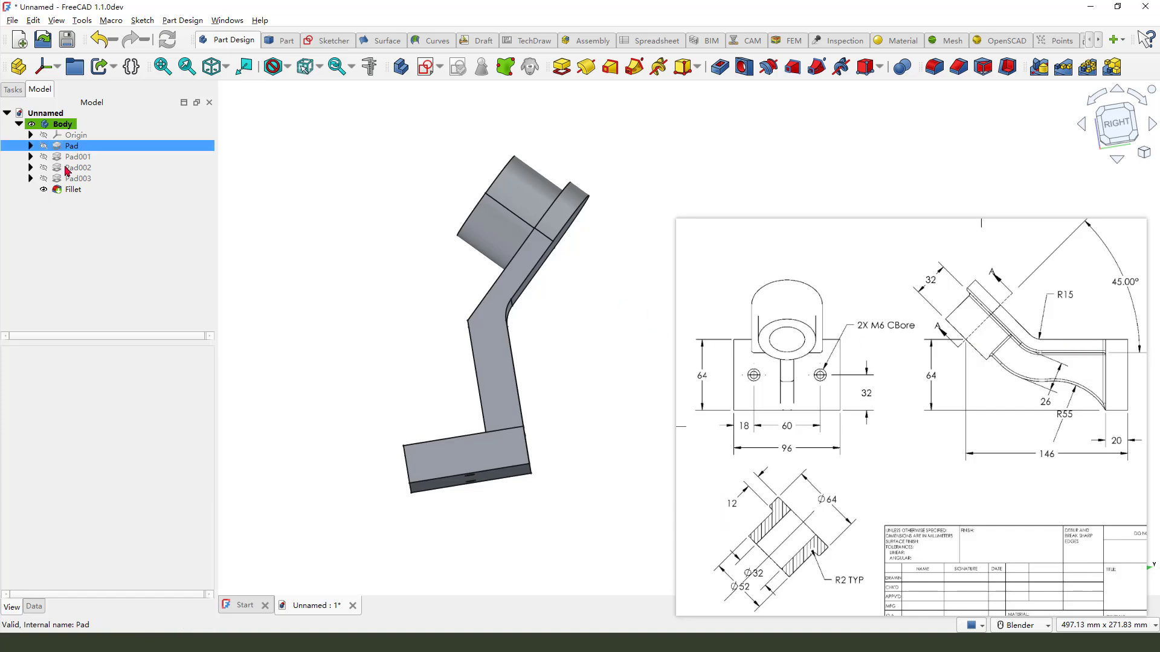
click(30, 146)
click(81, 157)
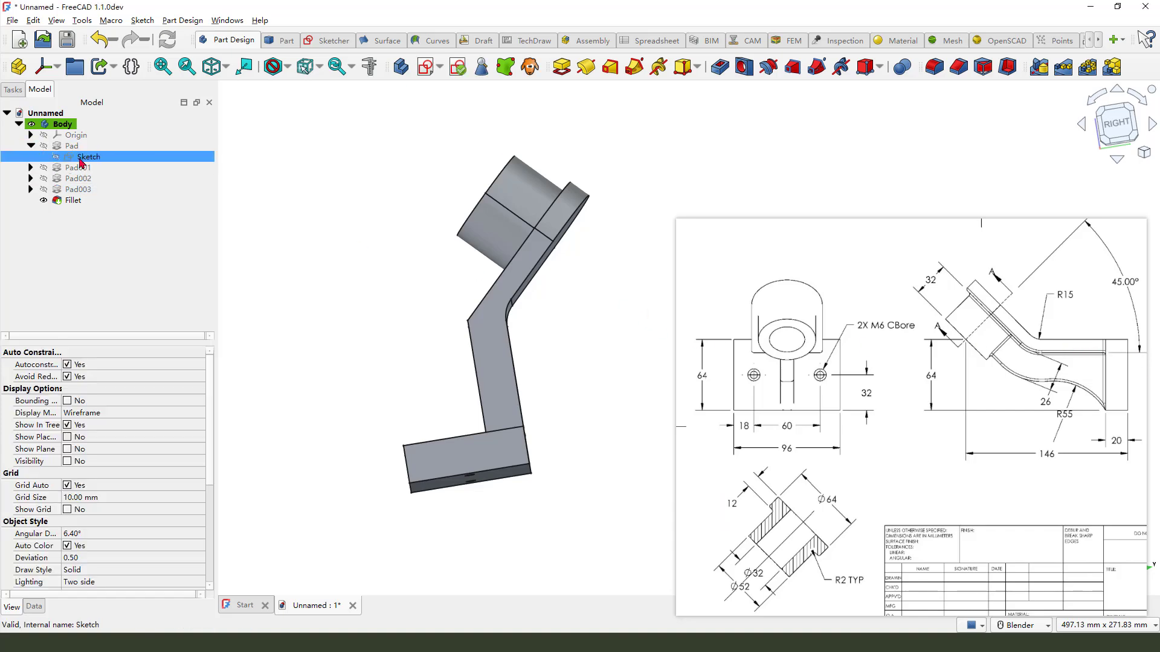
right_click(82, 160)
click(91, 164)
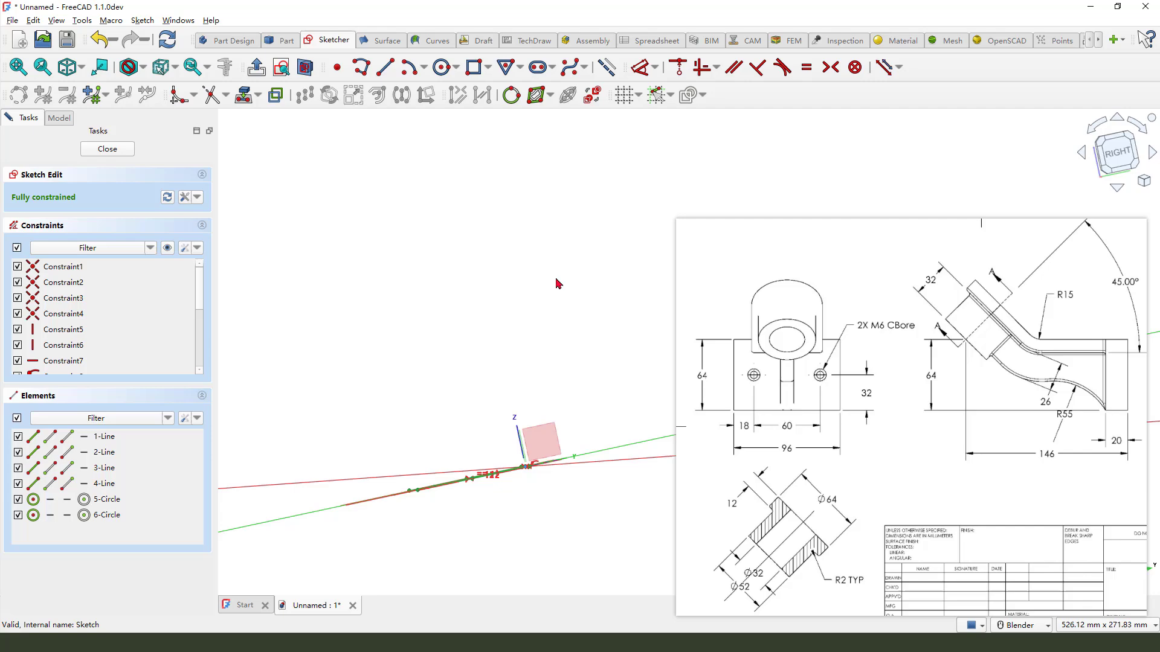
click(107, 148)
Open Sketch001 and delete its 20 mm dimension
click(29, 168)
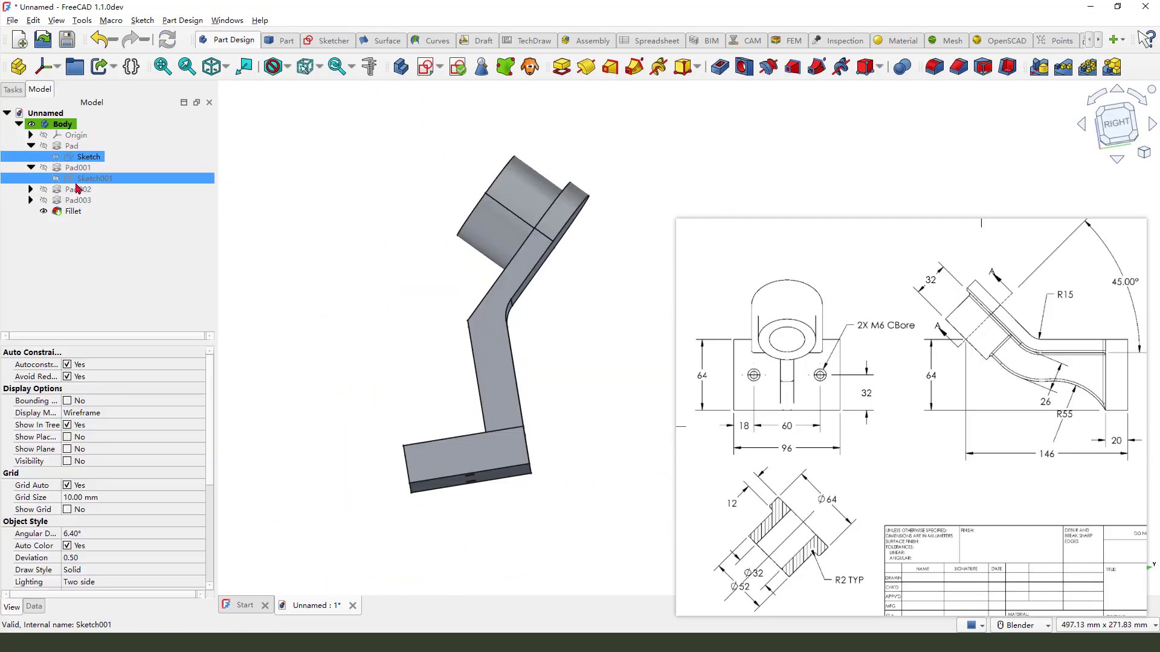
click(80, 181)
right_click(82, 186)
click(99, 189)
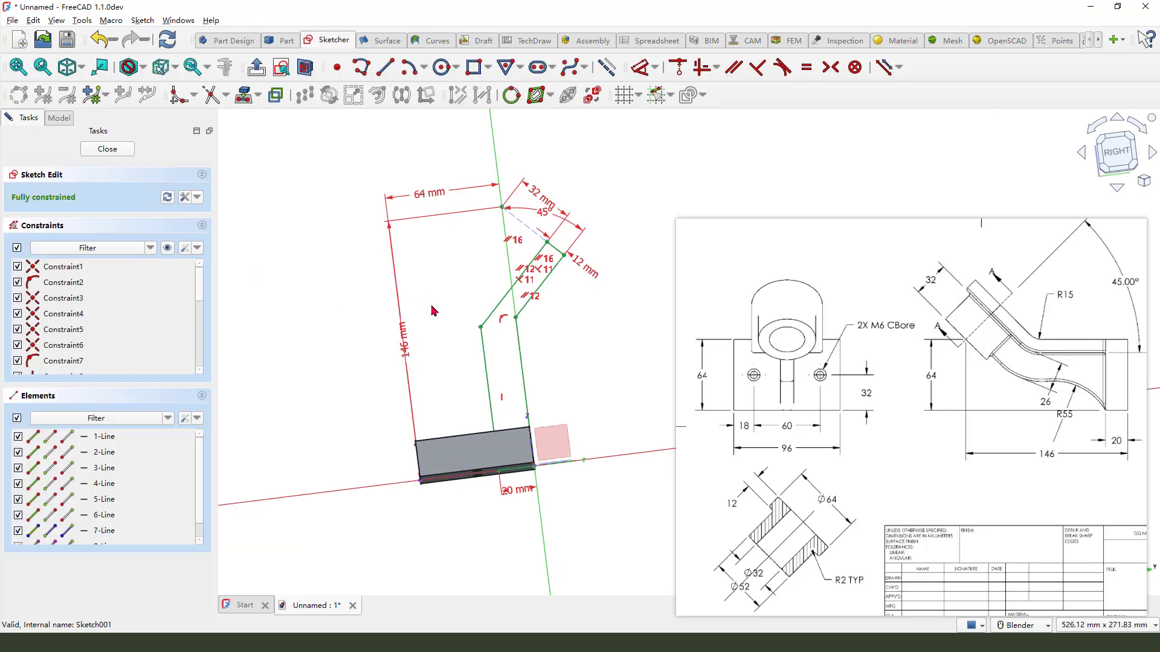
scroll(524, 389, up, 3)
drag(431, 420, 414, 438)
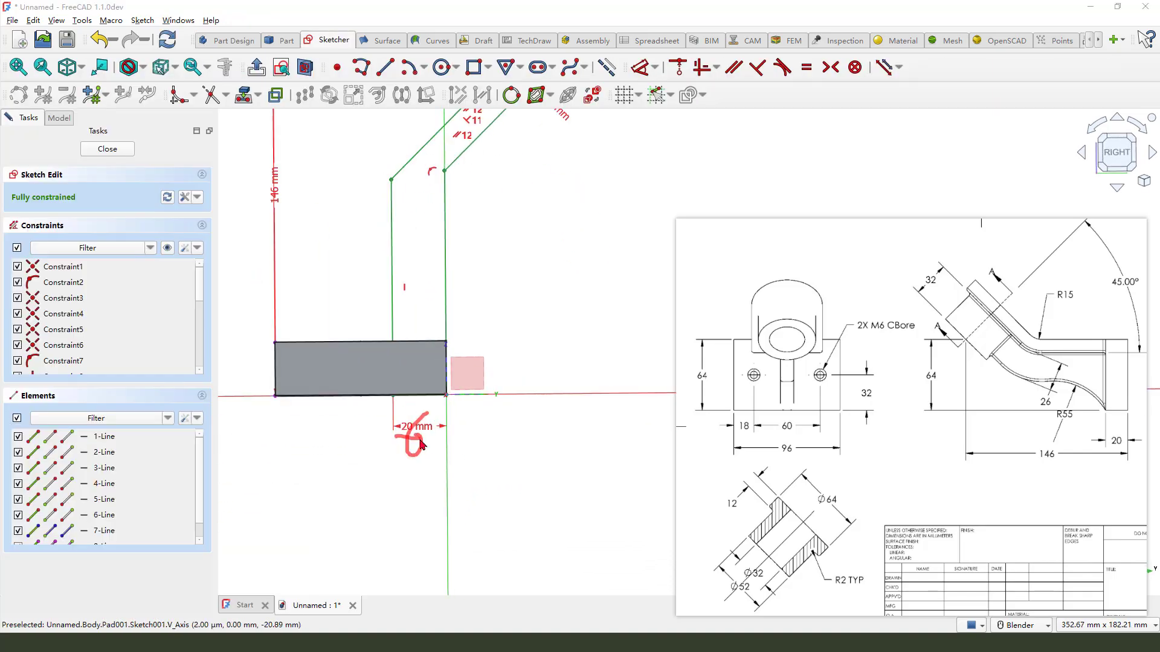
scroll(432, 441, down, 2)
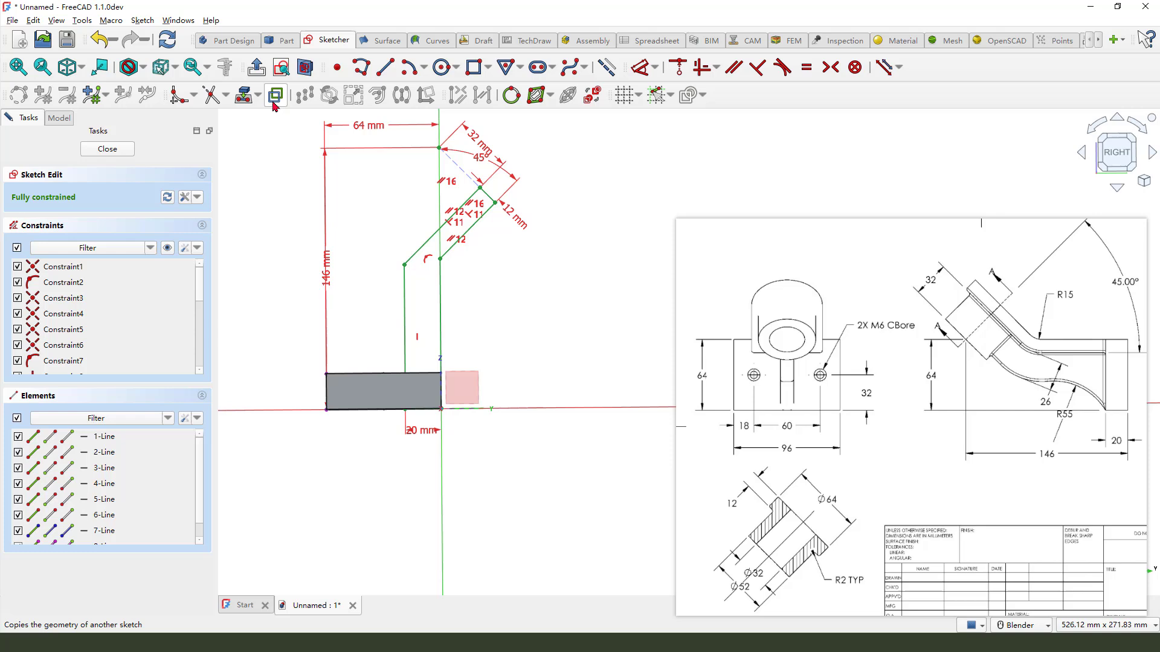
click(420, 438)
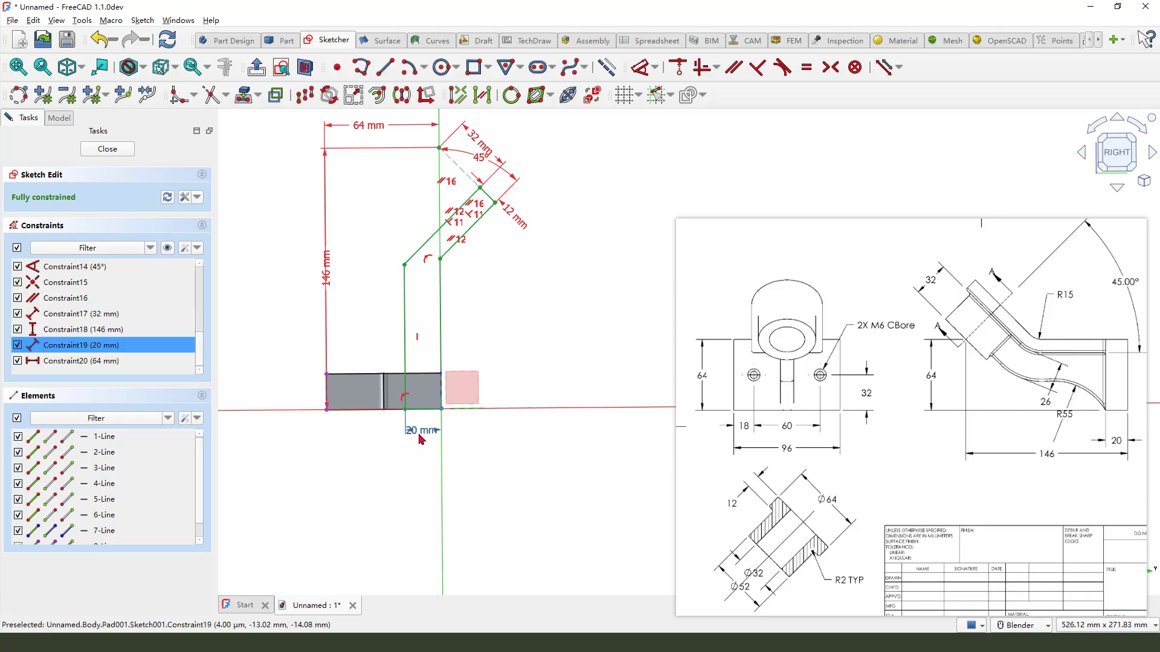
key(Delete)
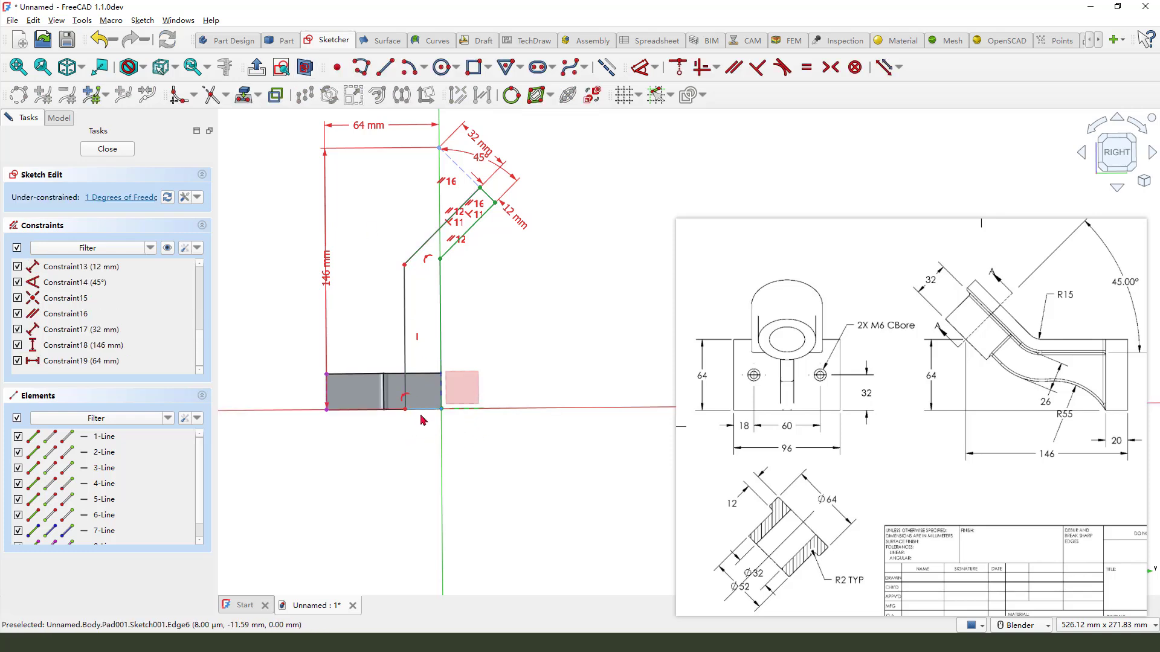
scroll(517, 160, up, 3)
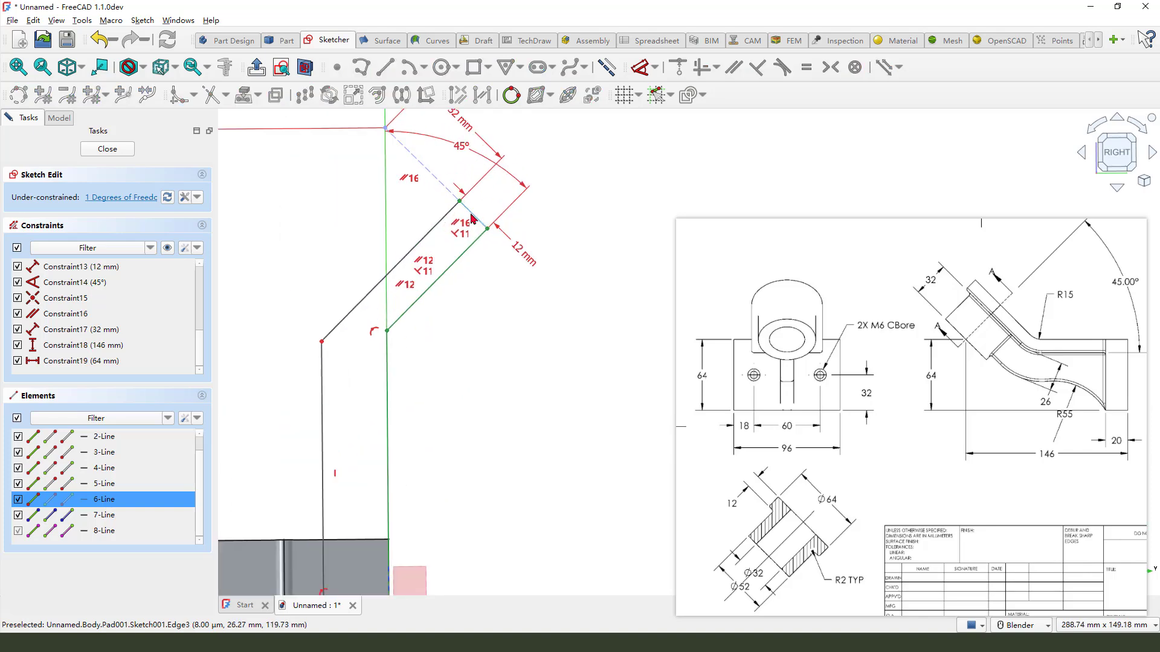
Make the two short end edges equal length and close Sketch001
click(806, 66)
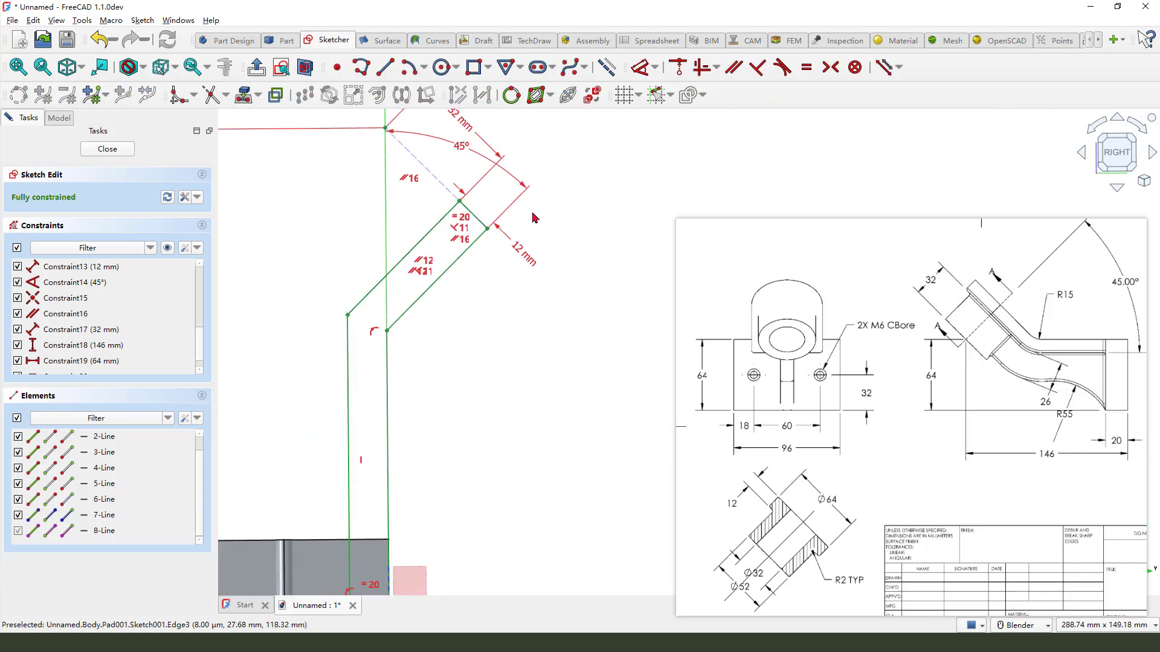
scroll(518, 210, down, 3)
right_click(534, 349)
click(512, 317)
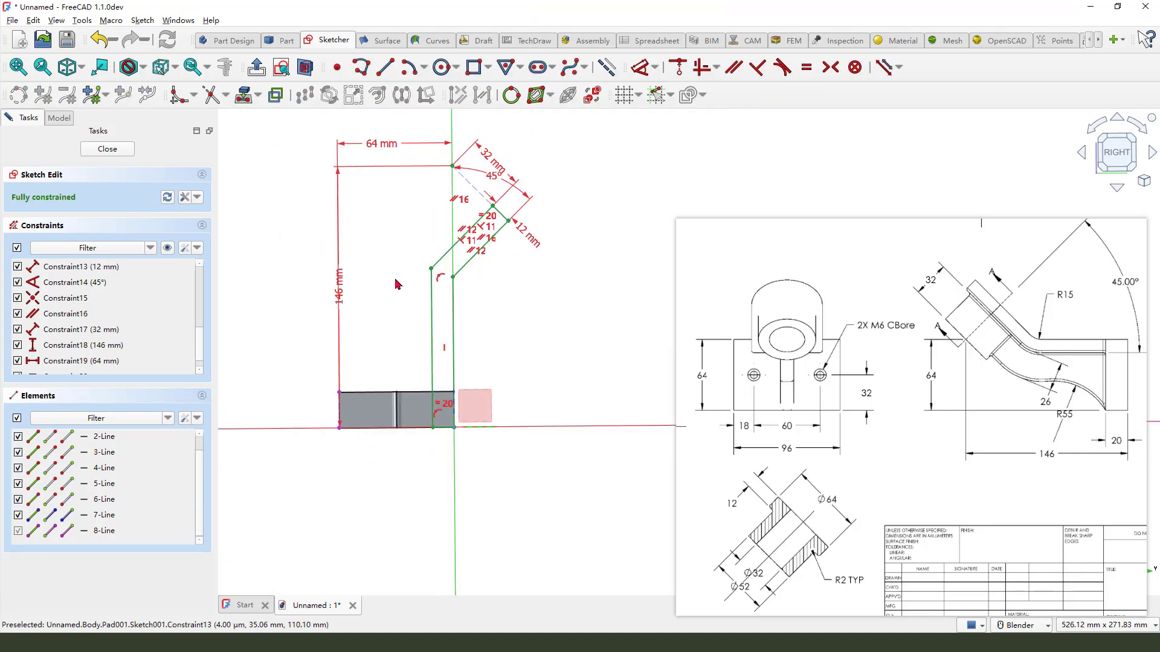
click(122, 152)
Fillet the arm's outer bend edge with a 27 mm (12+15) radius
middle_drag(390, 313, 389, 316)
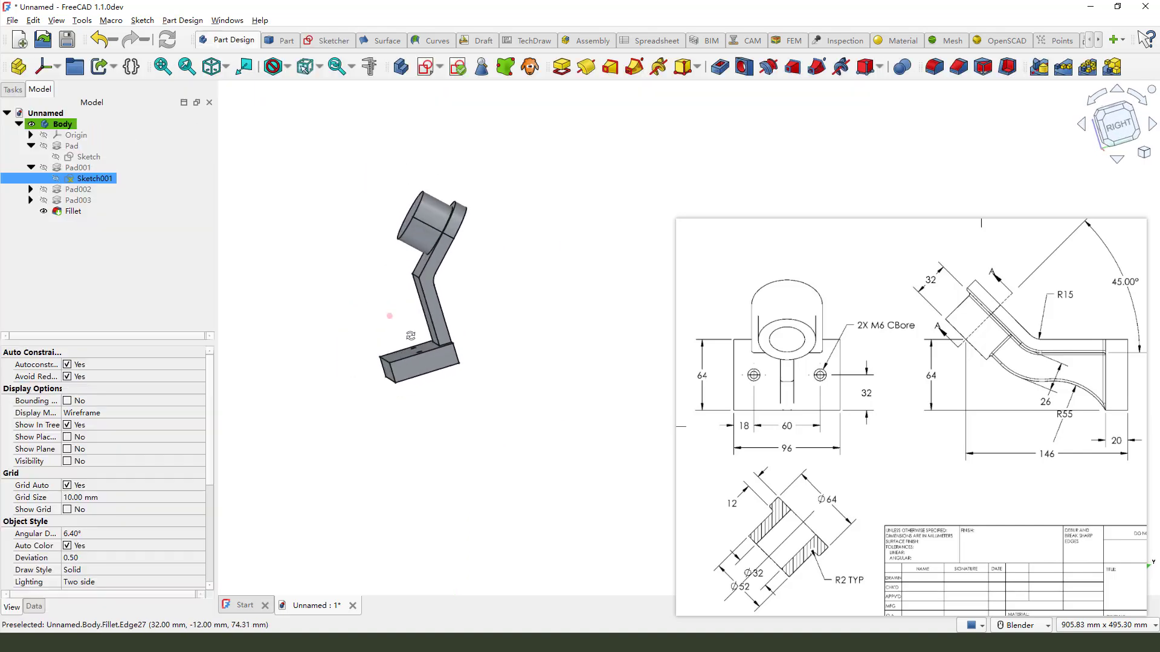
scroll(389, 316, up, 4)
scroll(533, 316, up, 2)
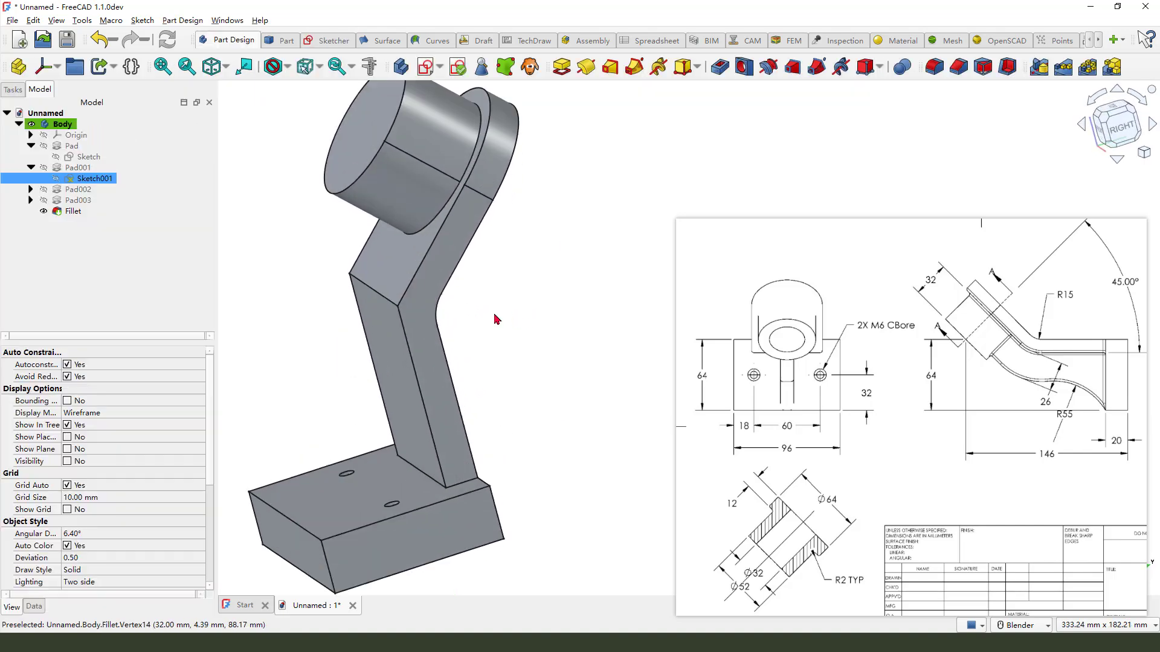
click(373, 288)
click(934, 68)
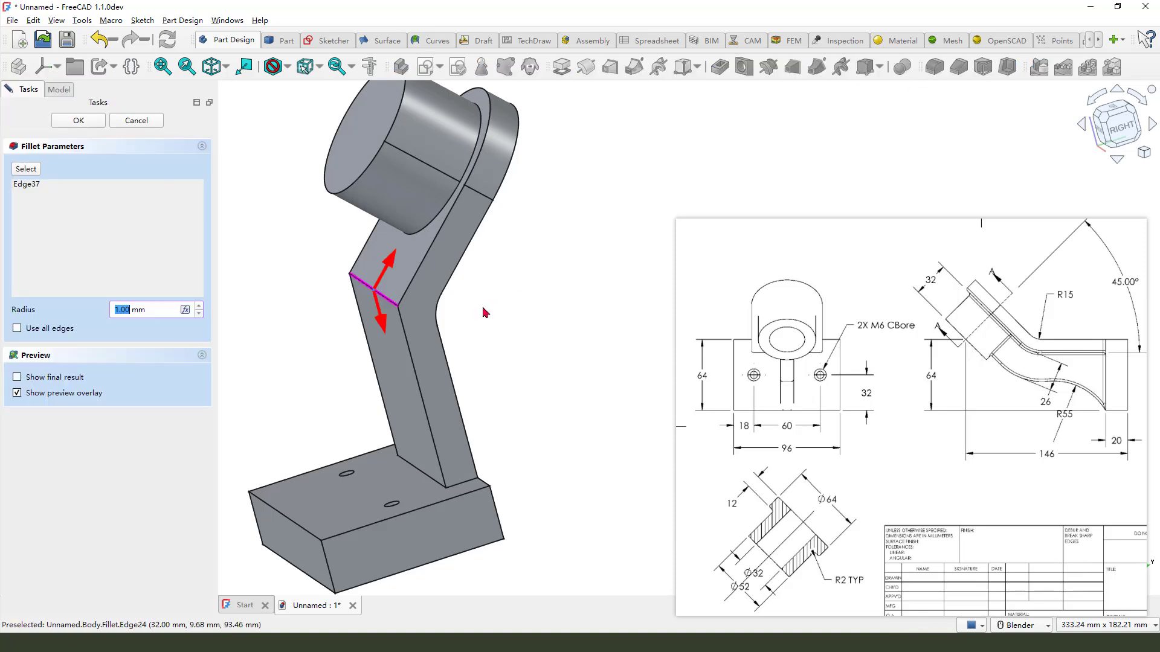
drag(390, 268, 405, 243)
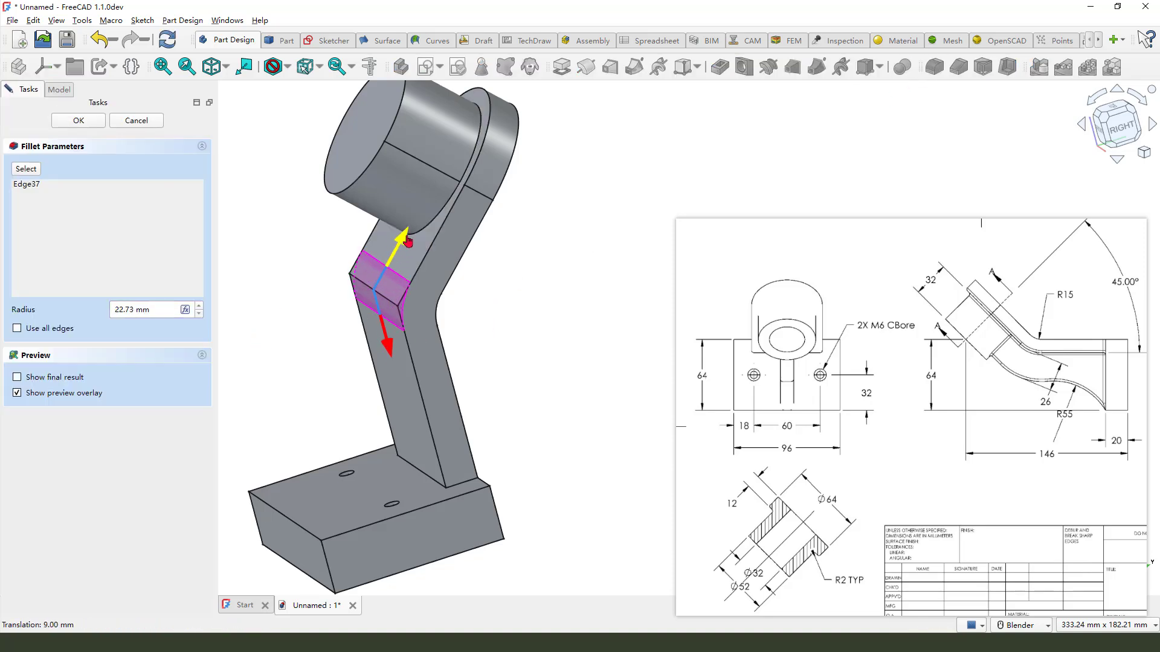
double_click(114, 311)
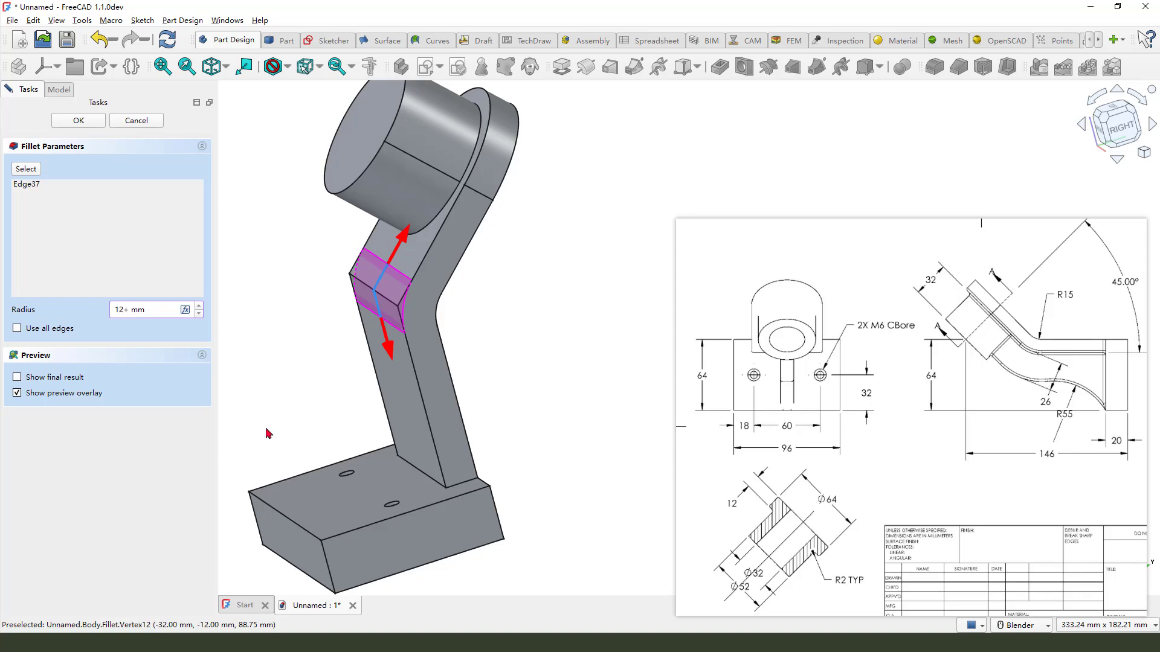
key(Return)
key(Return)
middle_drag(492, 337, 499, 259)
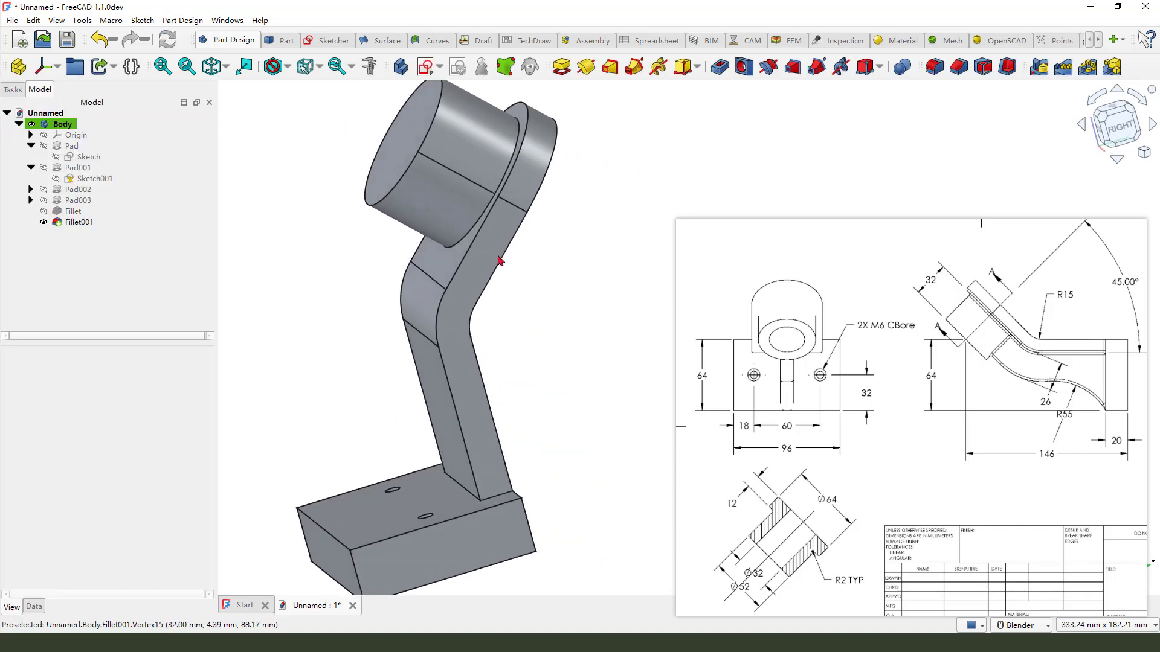
scroll(495, 292, down, 3)
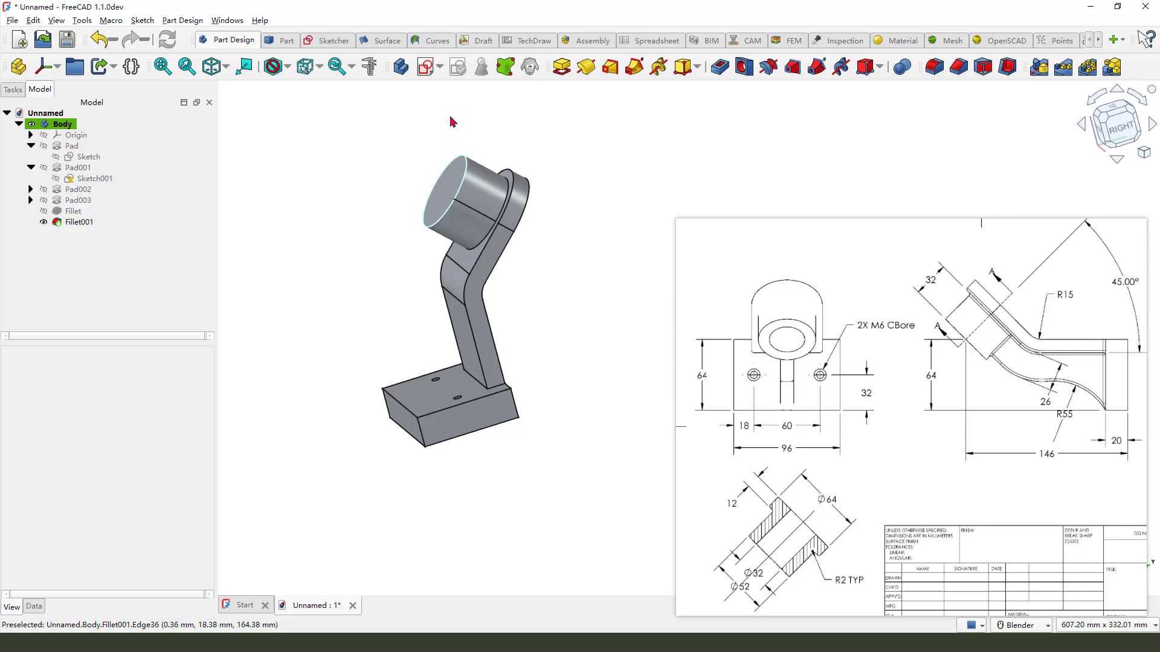
Create a new sketch on the YZ plane
click(425, 66)
scroll(438, 218, down, 2)
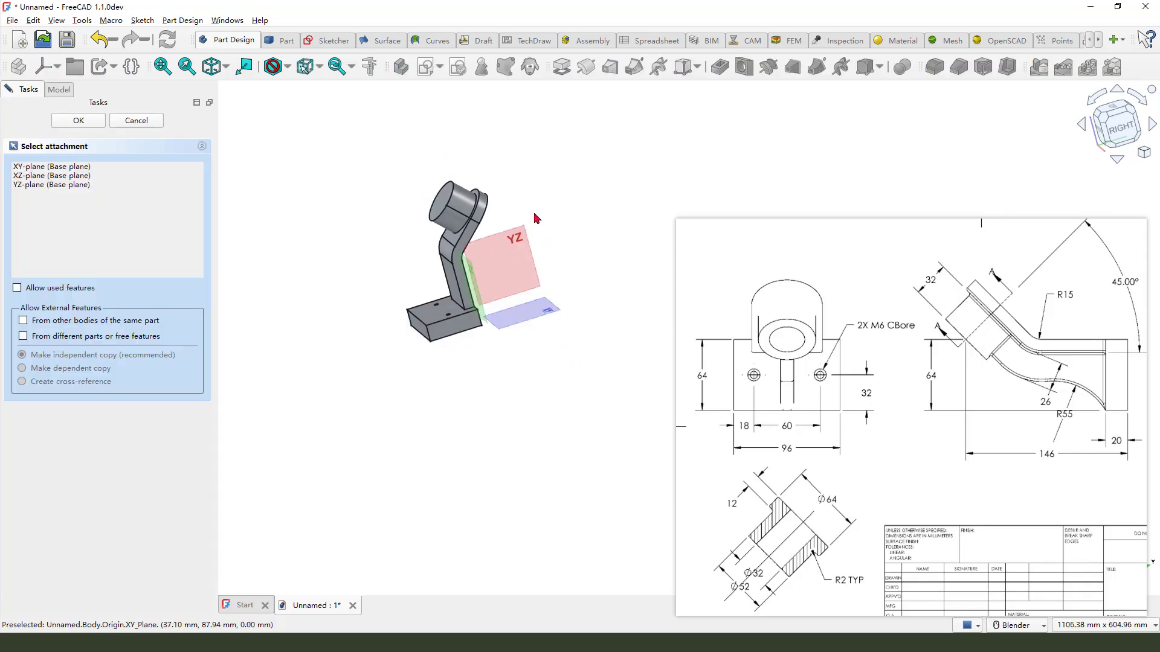
drag(498, 223, 540, 239)
click(533, 246)
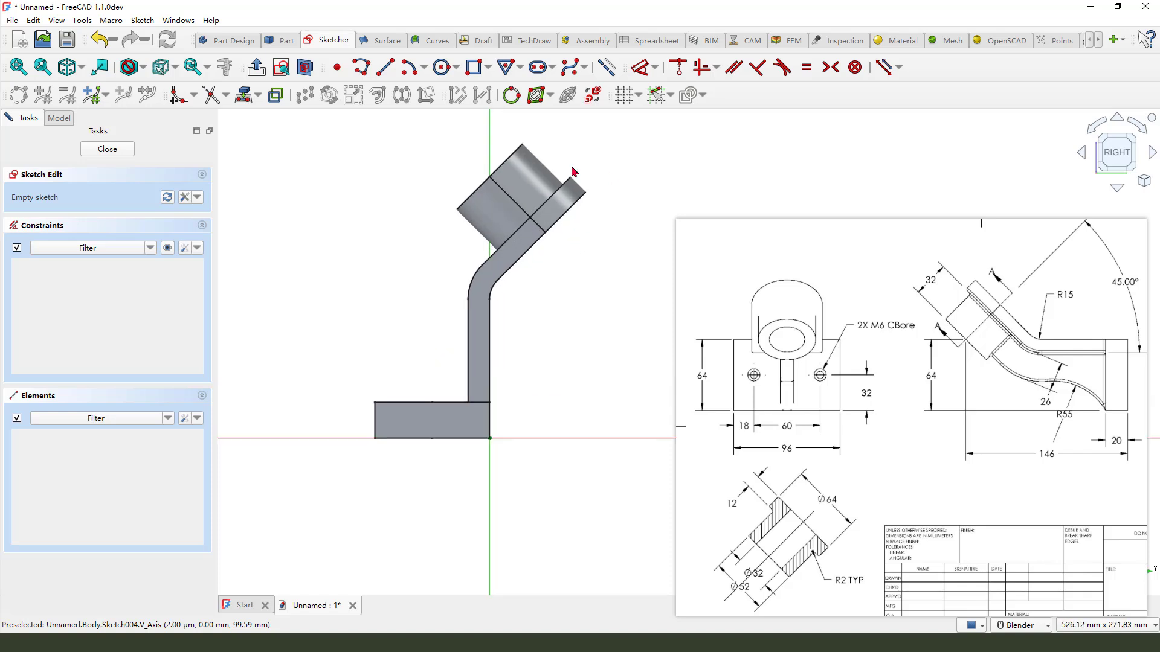
Reference the arm's angled edge, bend arc, a boss edge and the base's side edge, with Section View on
click(243, 94)
scroll(506, 273, up, 1)
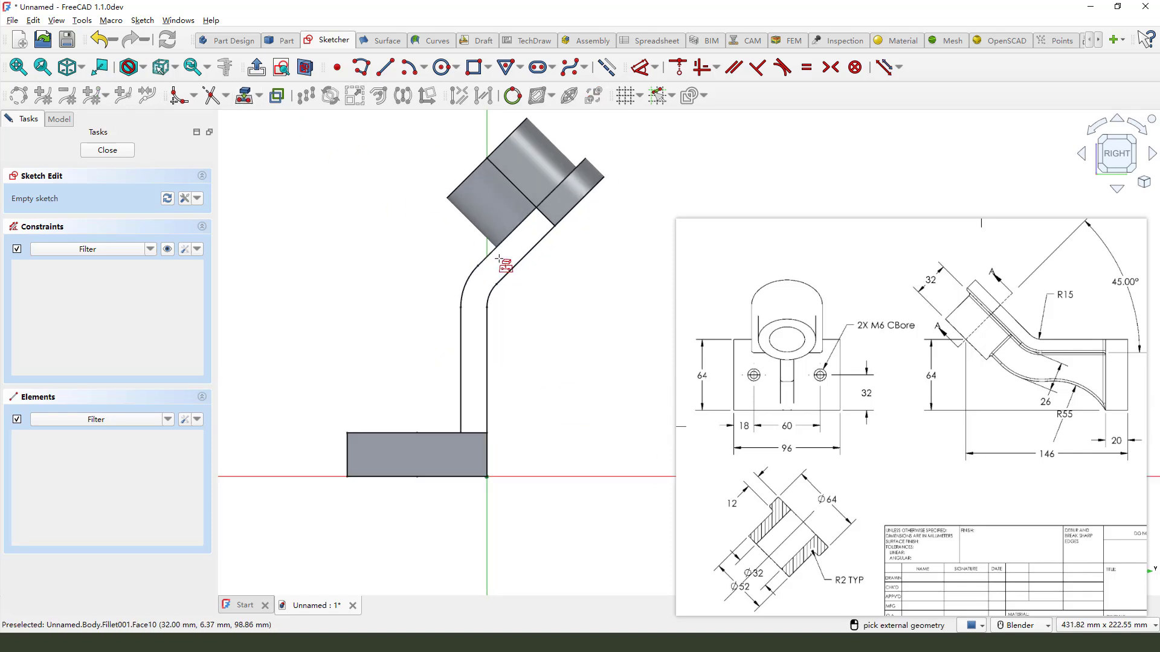
scroll(493, 259, up, 2)
click(492, 259)
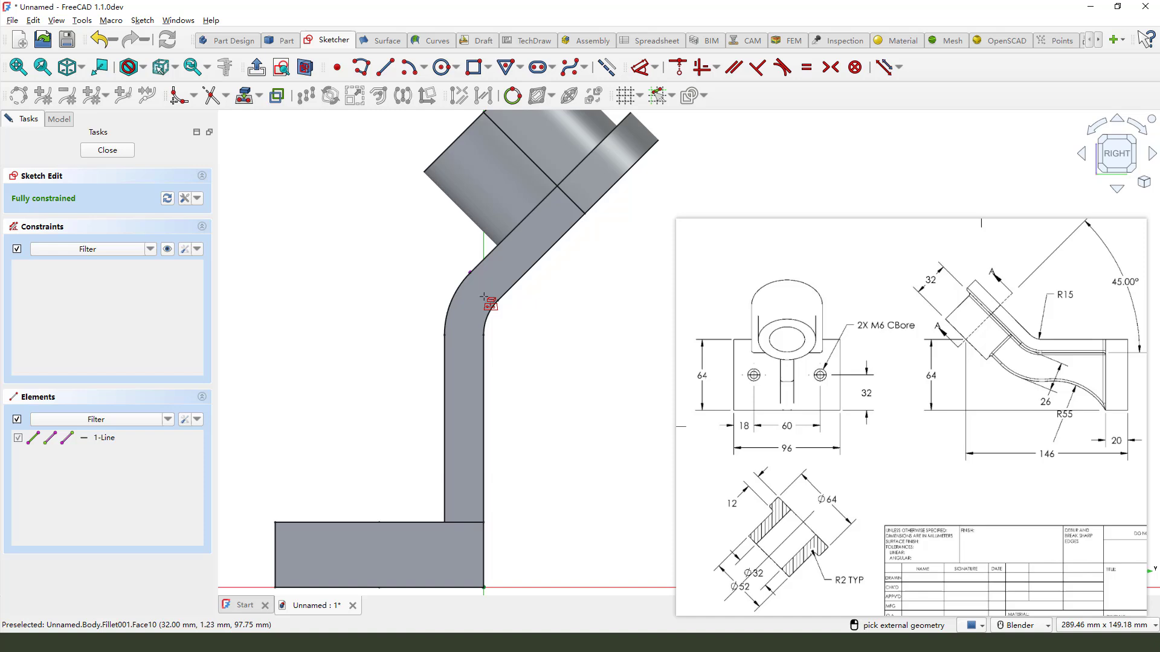
click(446, 319)
scroll(540, 384, down, 2)
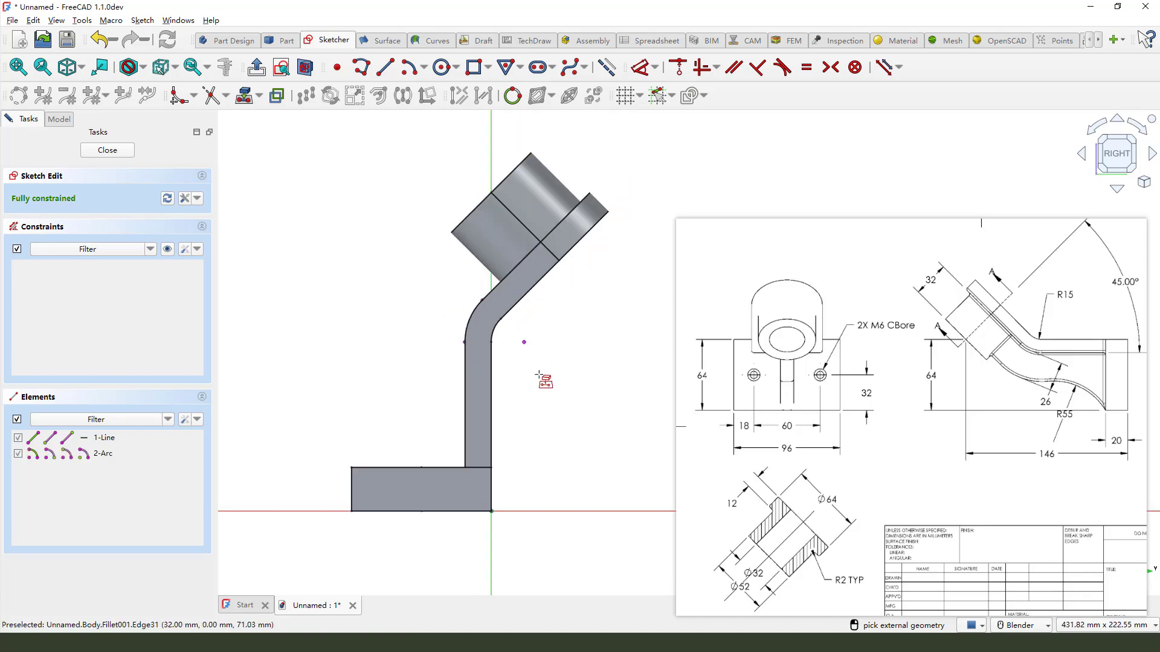
click(511, 218)
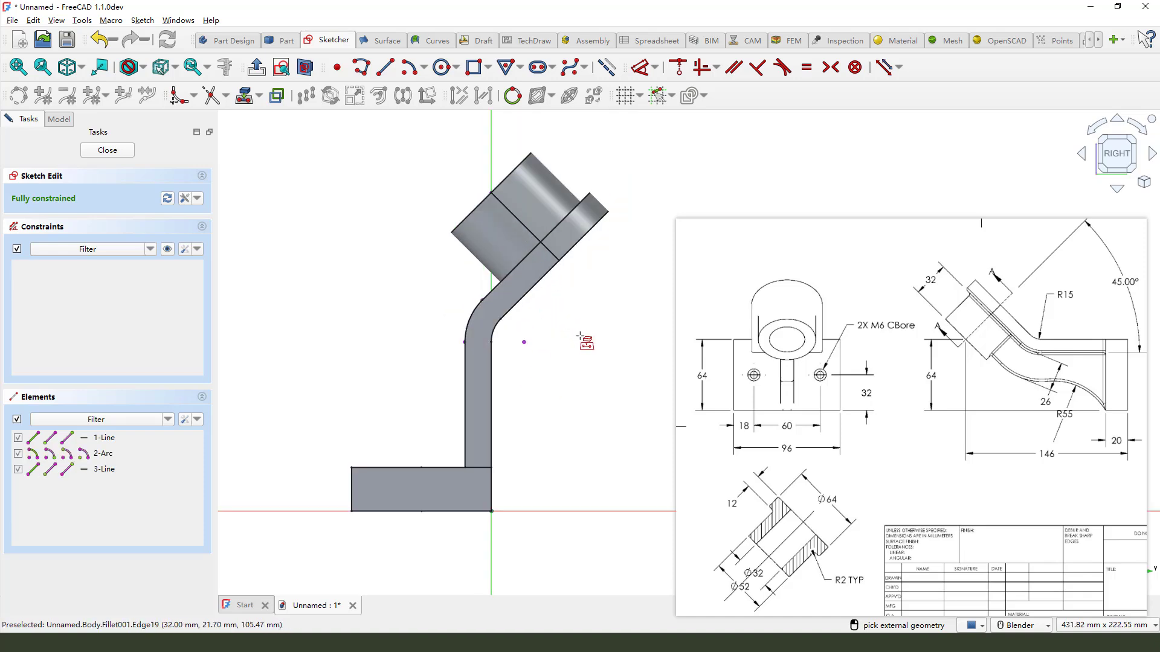
right_click(360, 185)
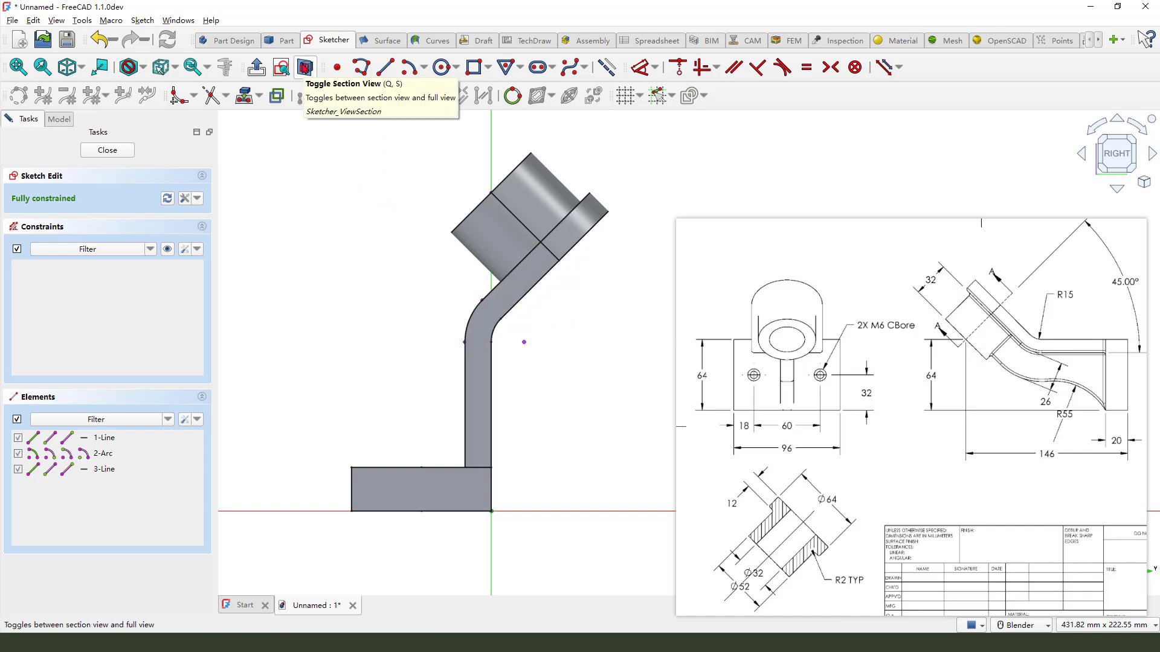
click(306, 69)
key(g)
key(x)
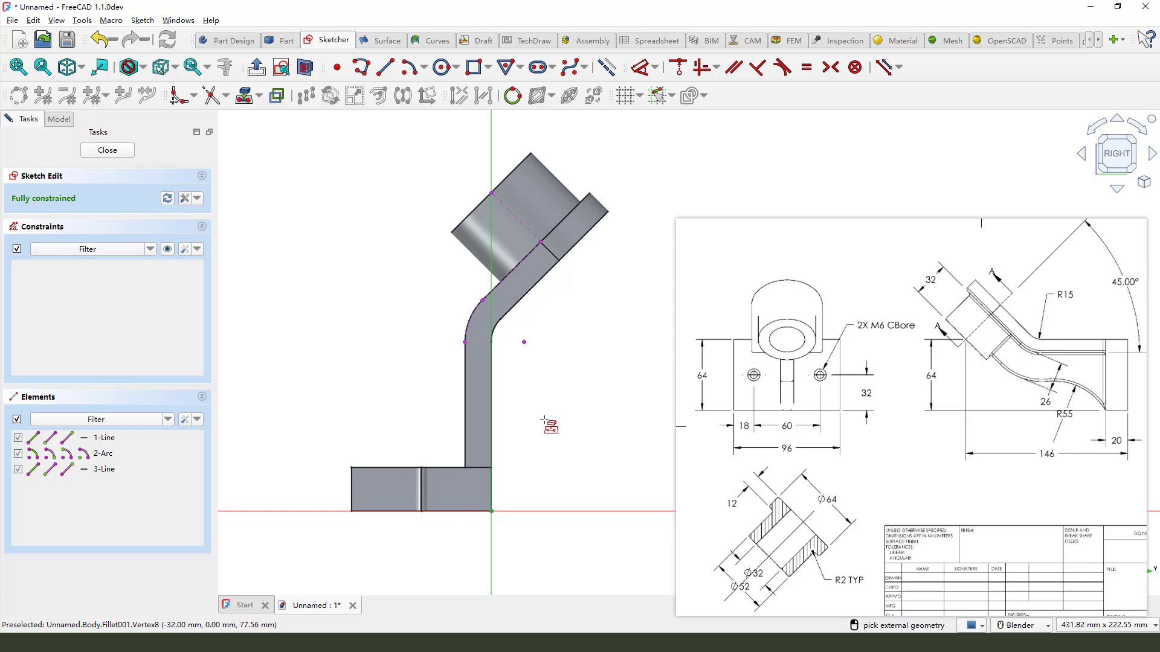
click(353, 492)
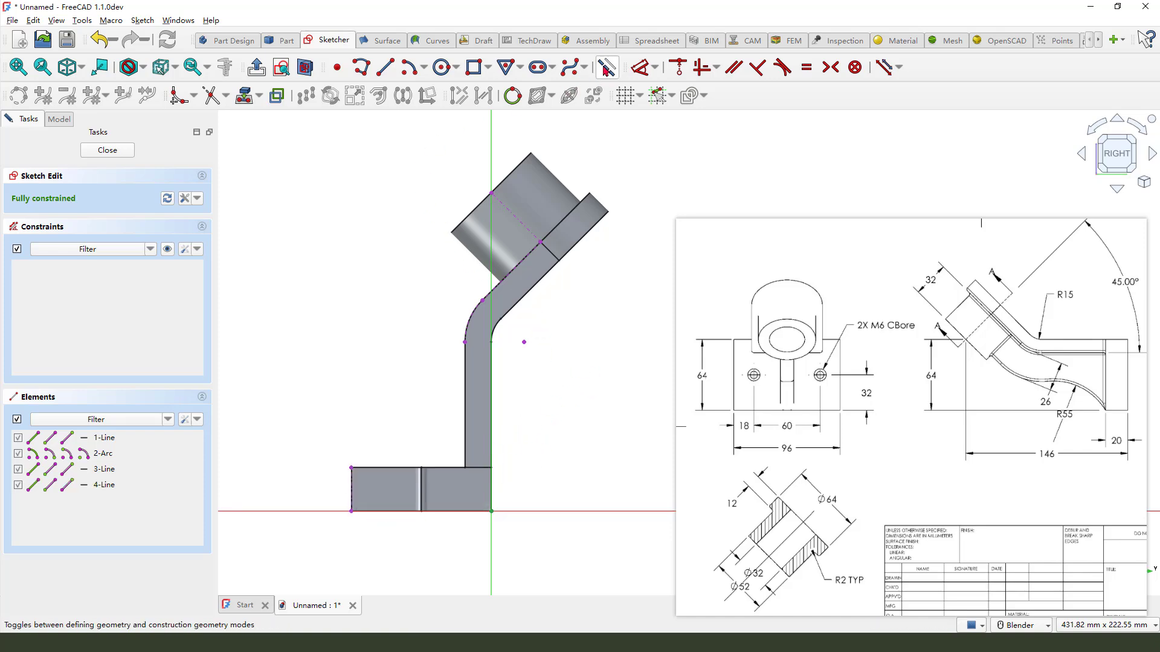
Draw a polyline from the top vertex: one straight segment, then two arcs ending at the base's left corner
click(360, 70)
click(490, 193)
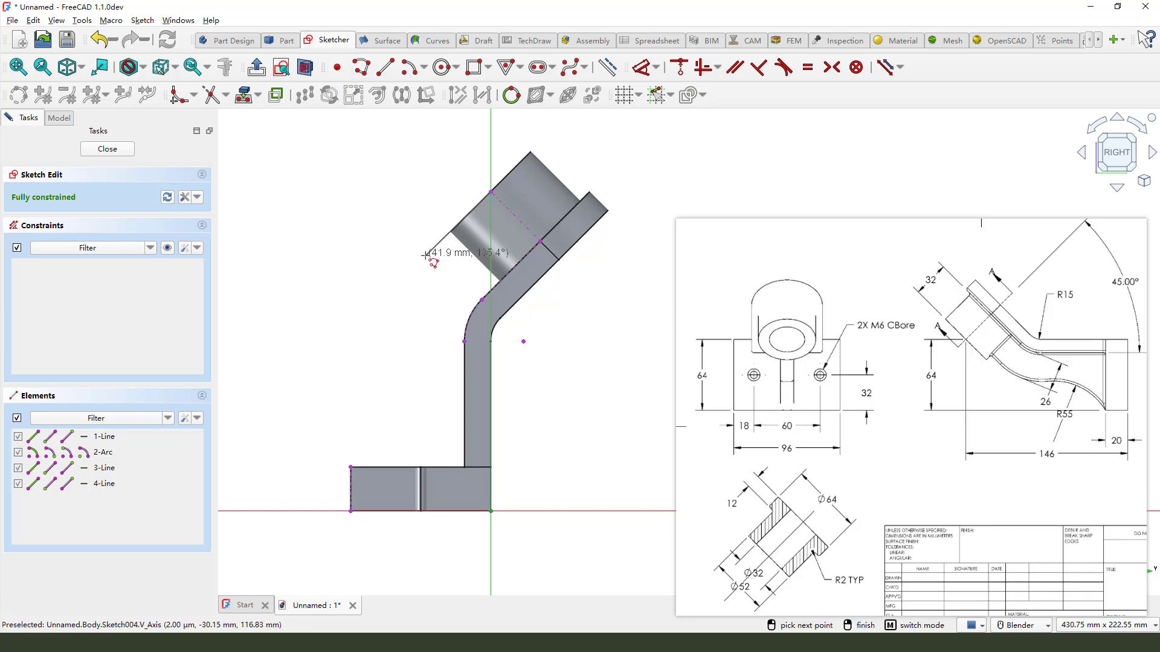
click(426, 257)
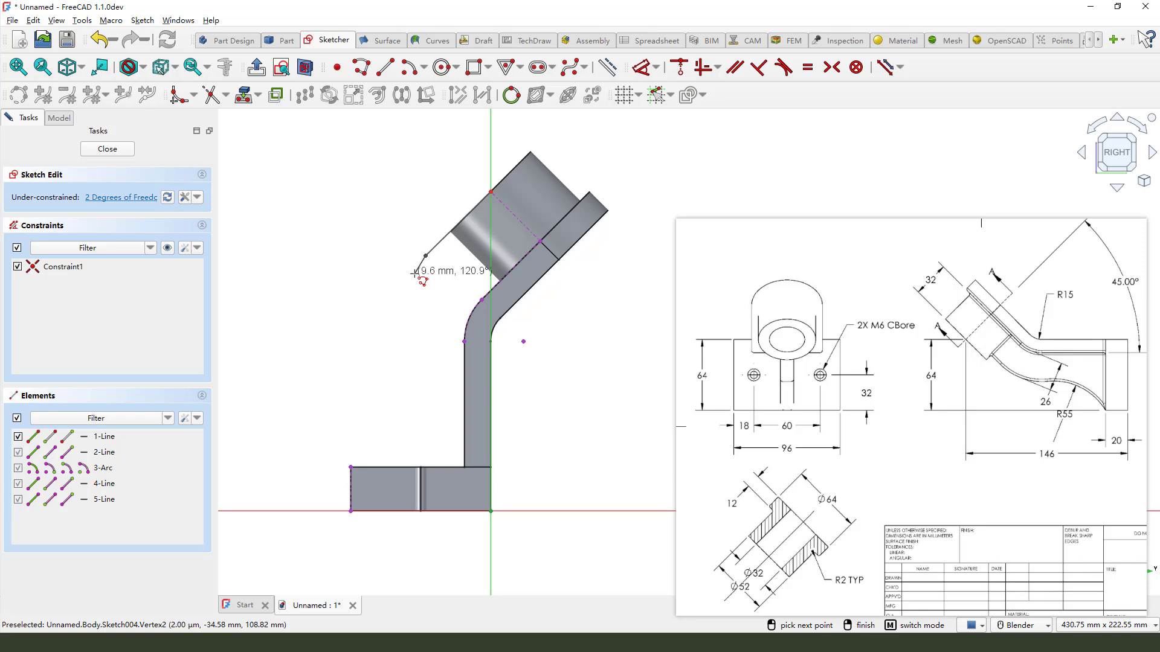
key(m)
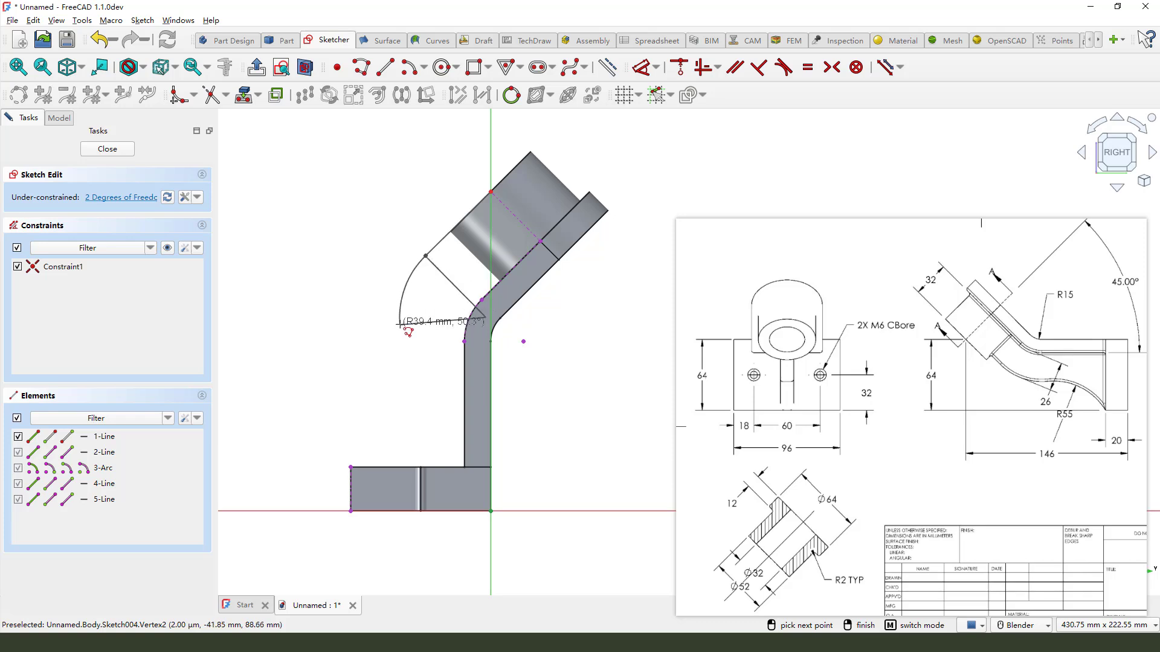
click(400, 323)
key(m)
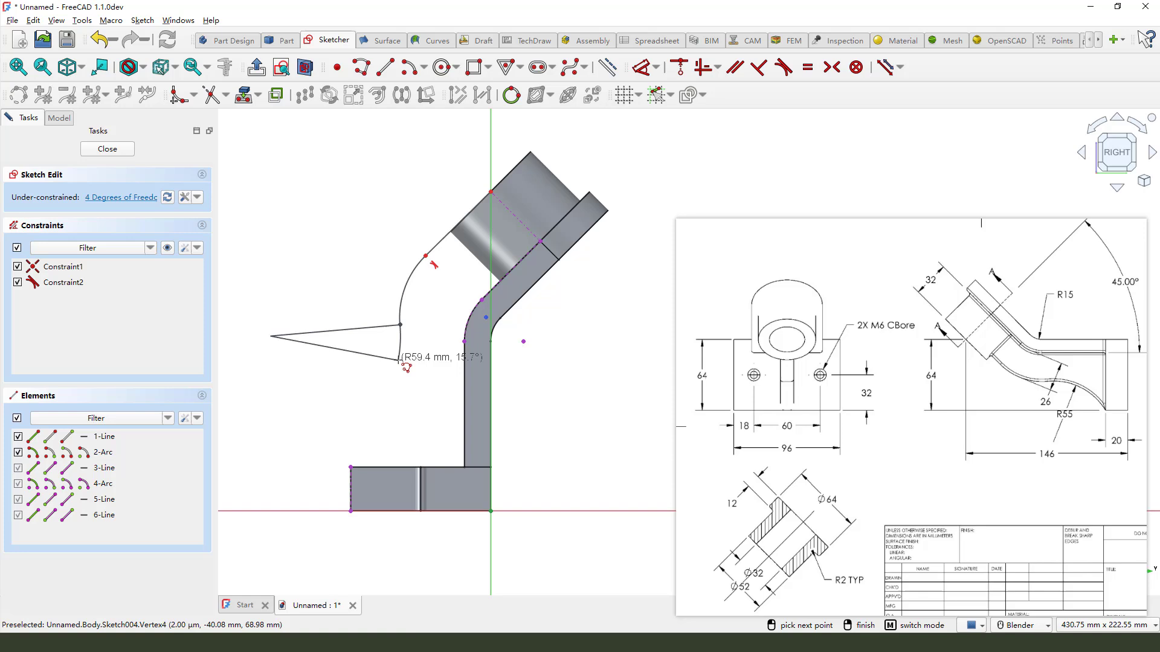
click(353, 466)
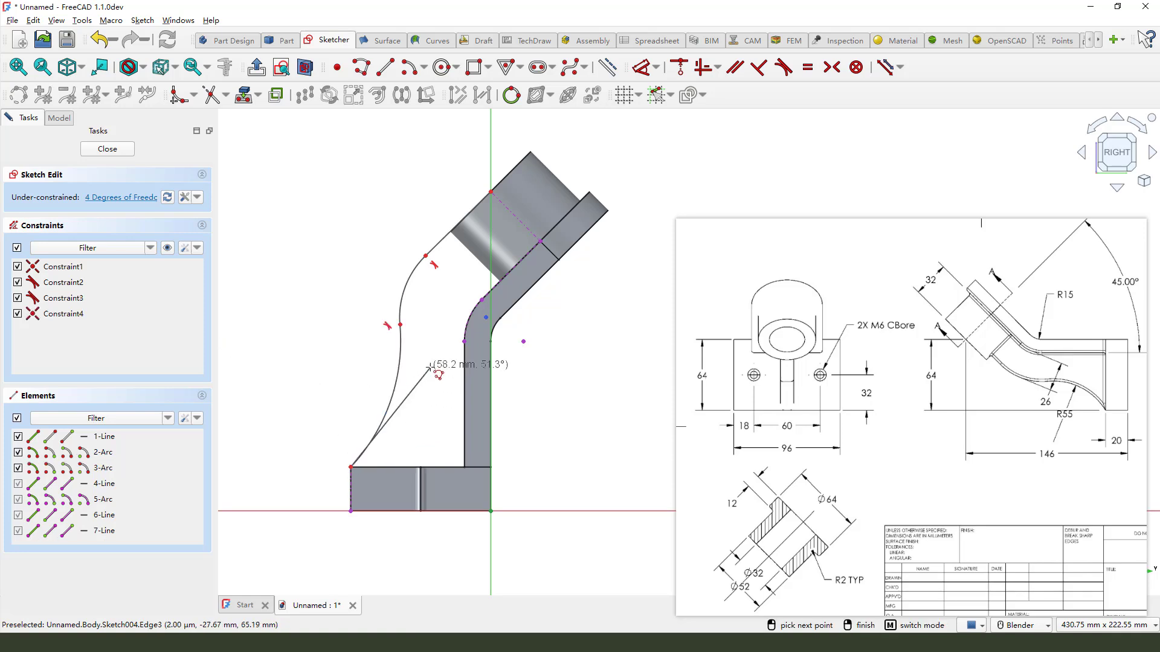
key(Escape)
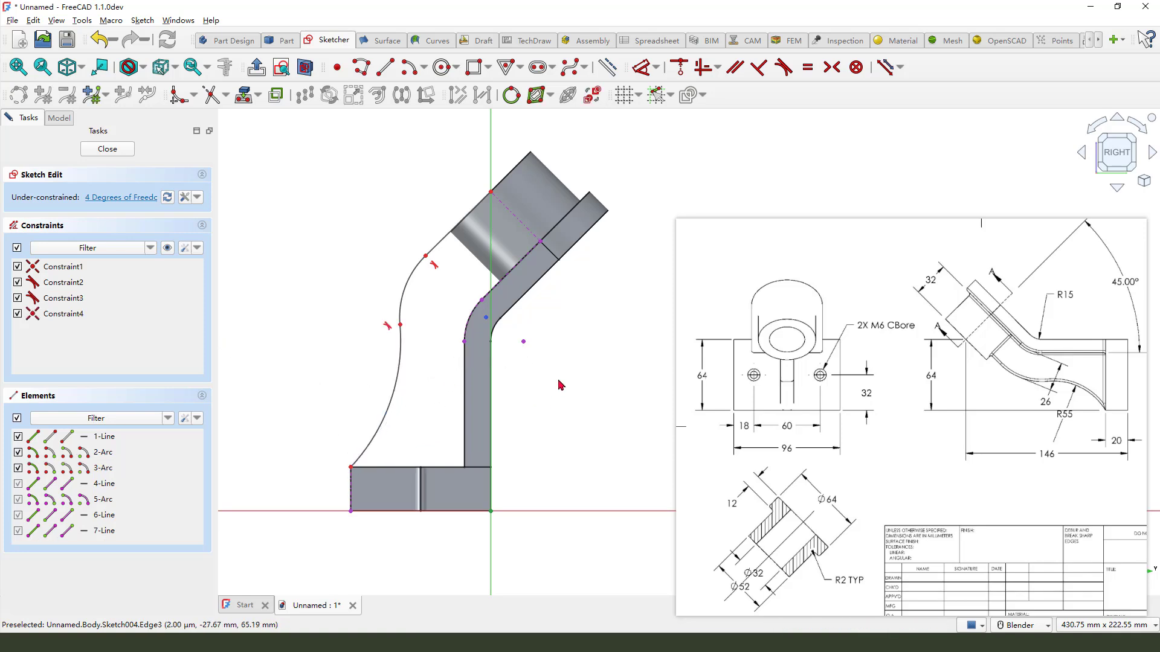
Make the upper arc coincide with the bend arc's centre and the two top lines perpendicular
click(414, 275)
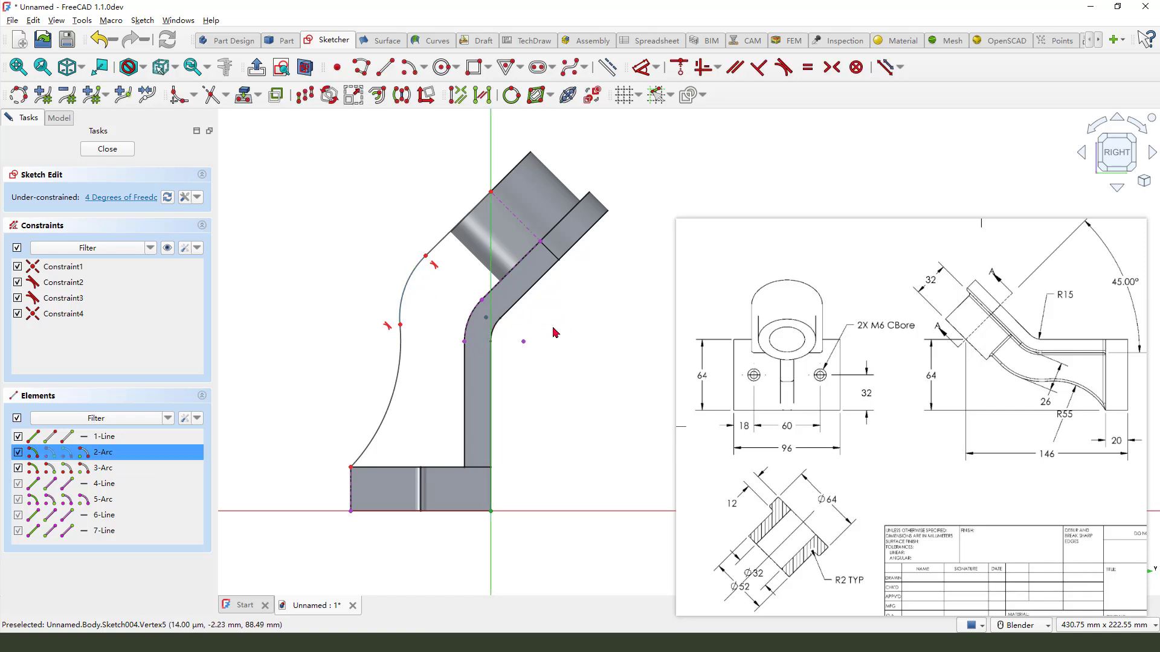
click(524, 341)
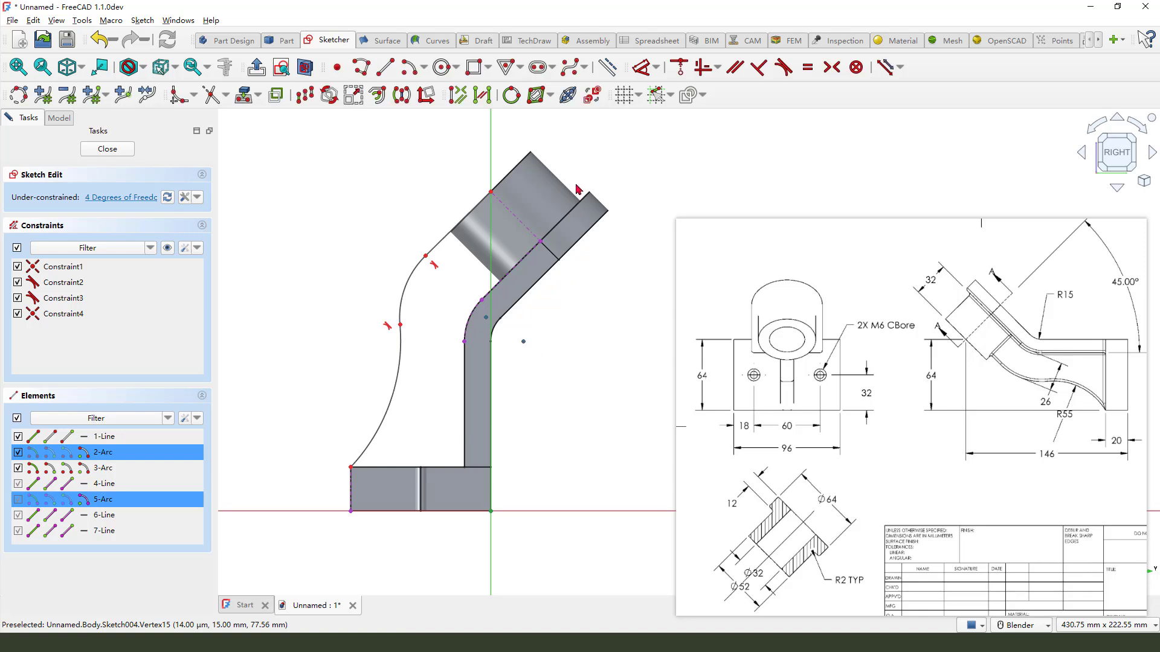
click(677, 67)
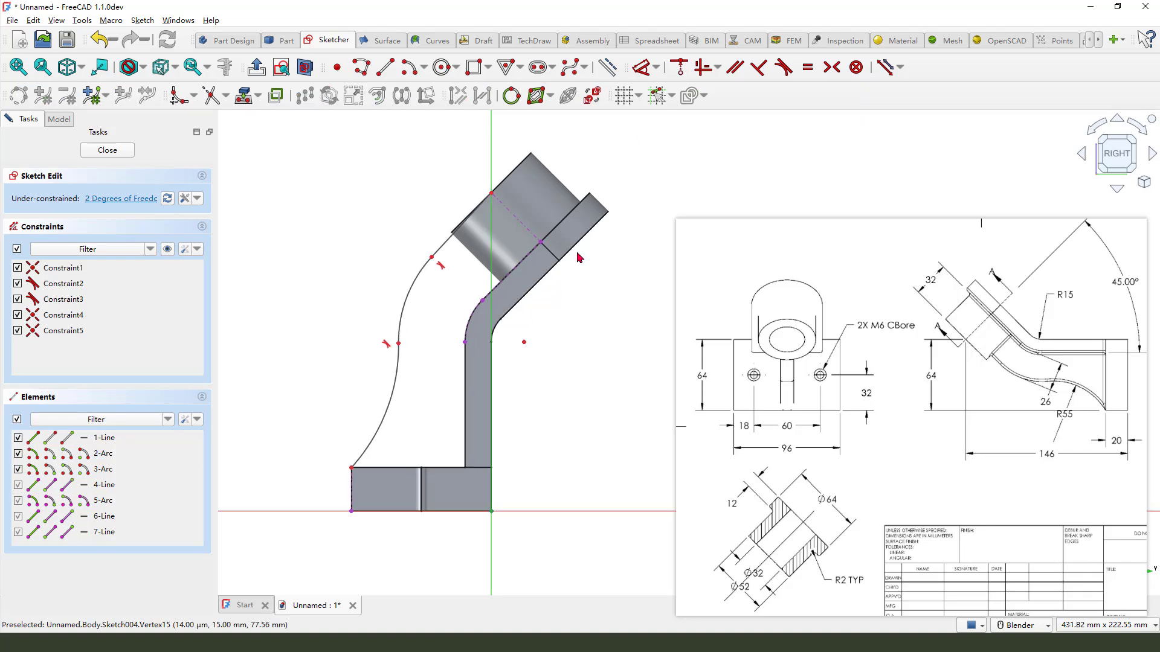
right_click(585, 301)
key(Escape)
click(519, 227)
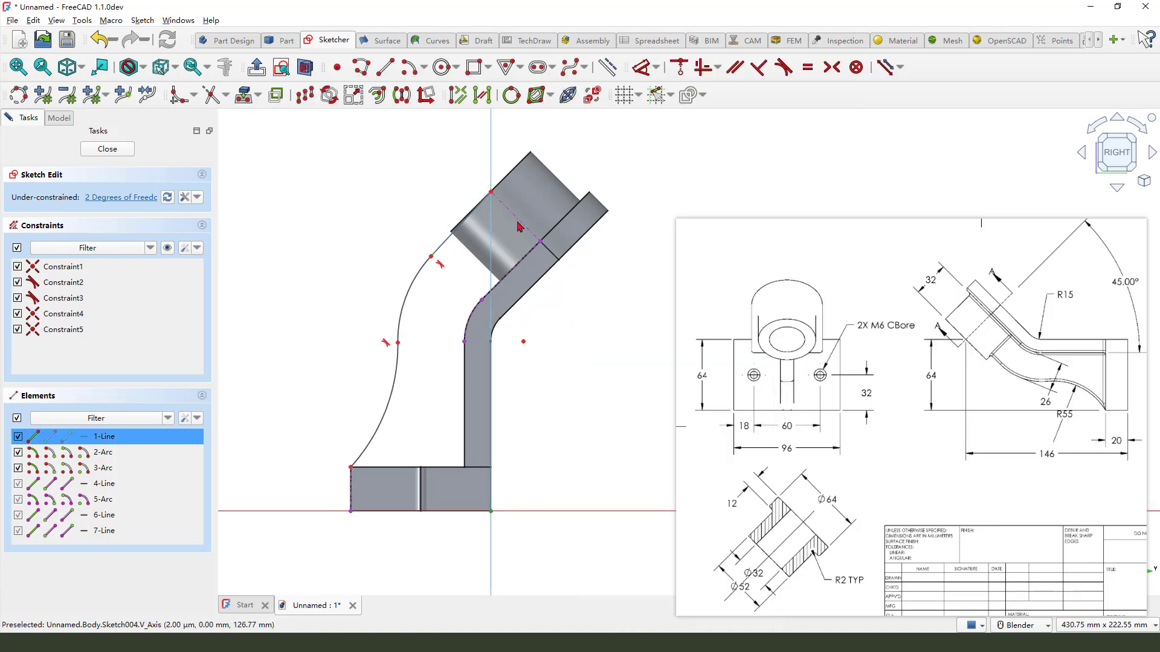
ctrl+click(510, 273)
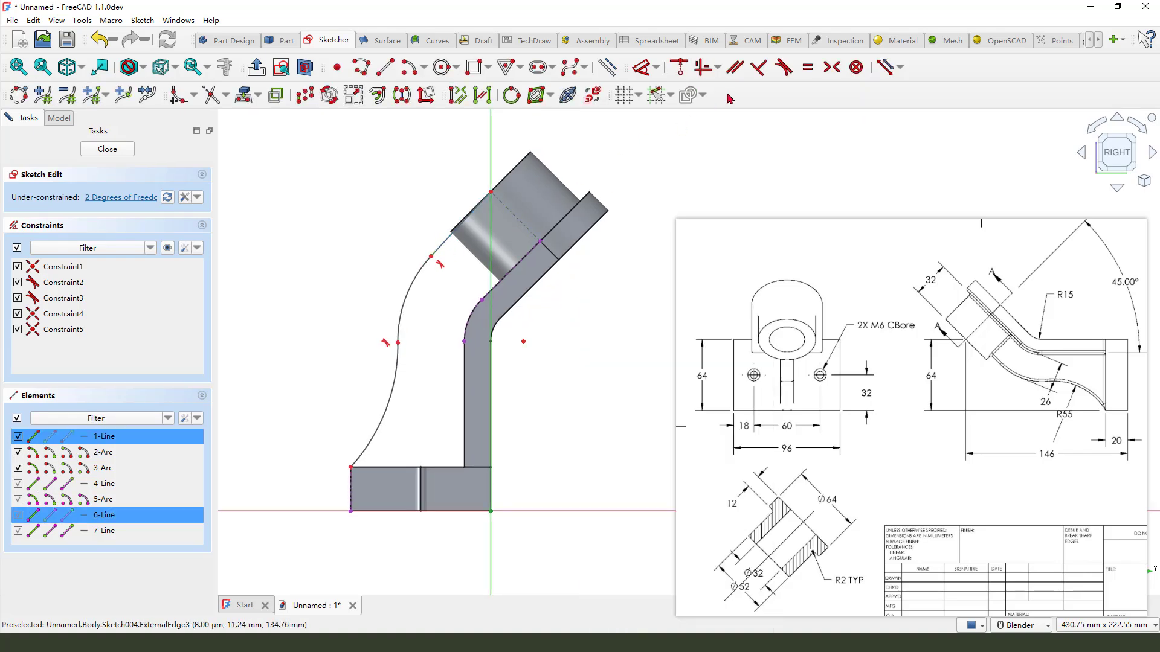
click(758, 67)
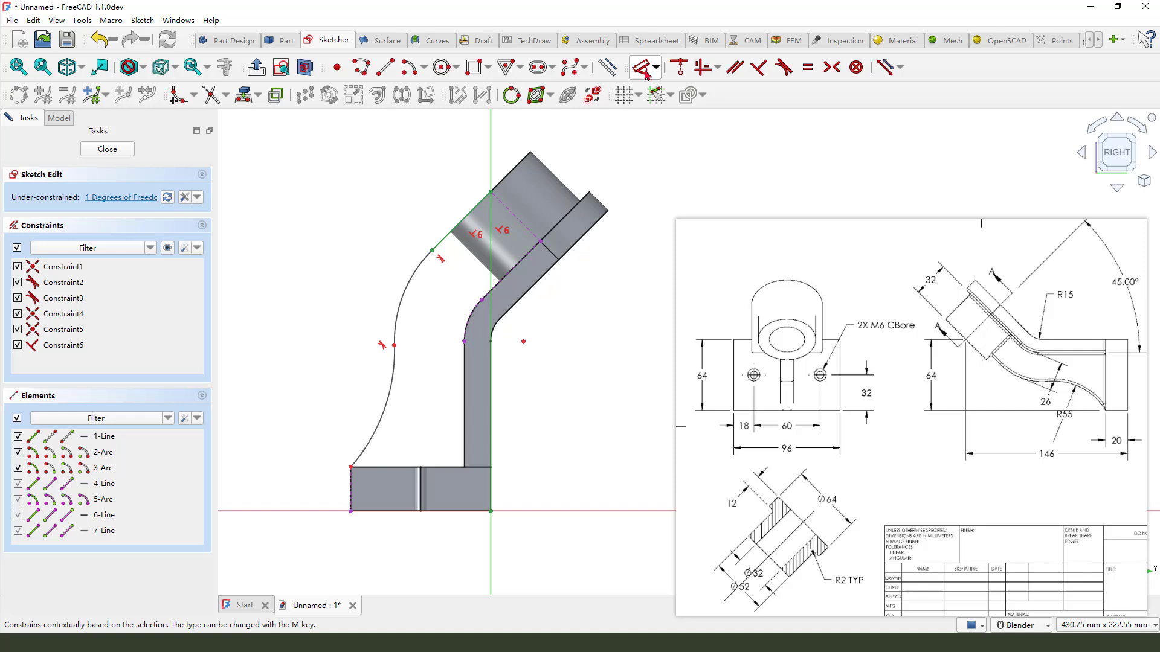
Remove the unwanted angle dimension and give the arc a 55 mm radius
click(646, 73)
click(408, 302)
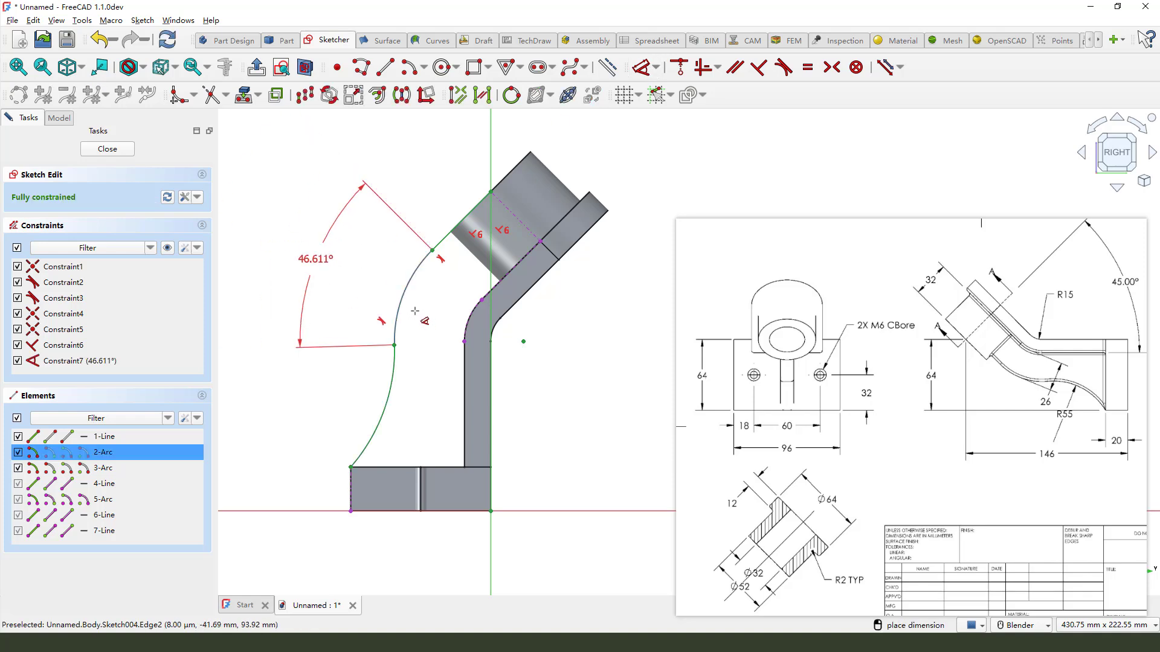
key(Escape)
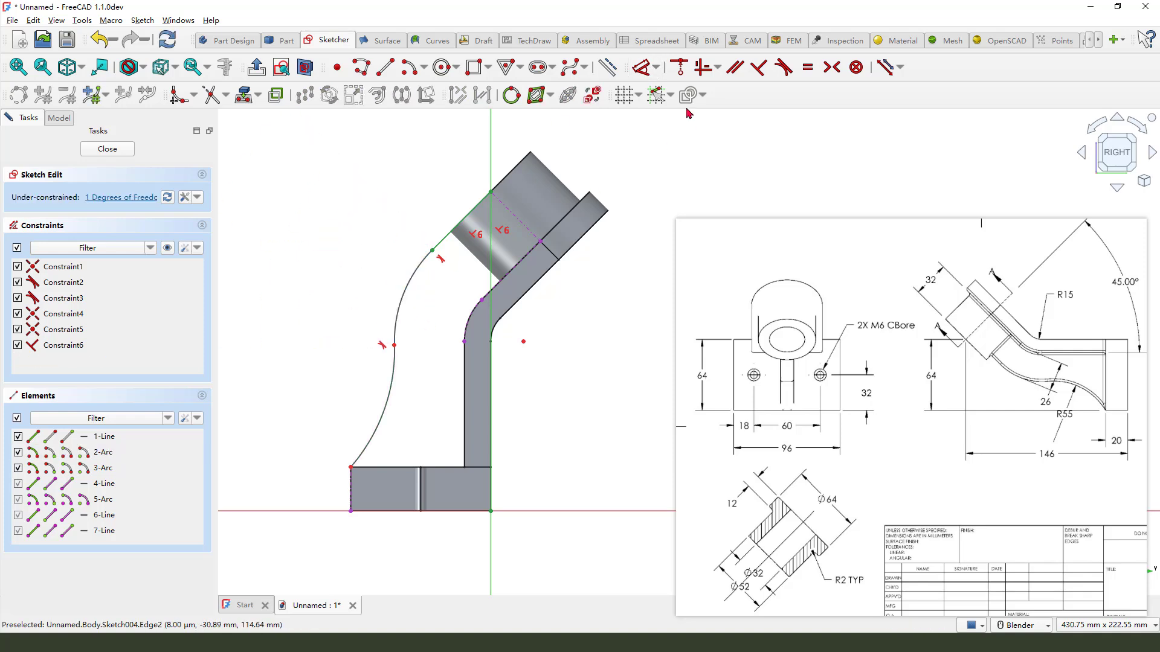
key(d)
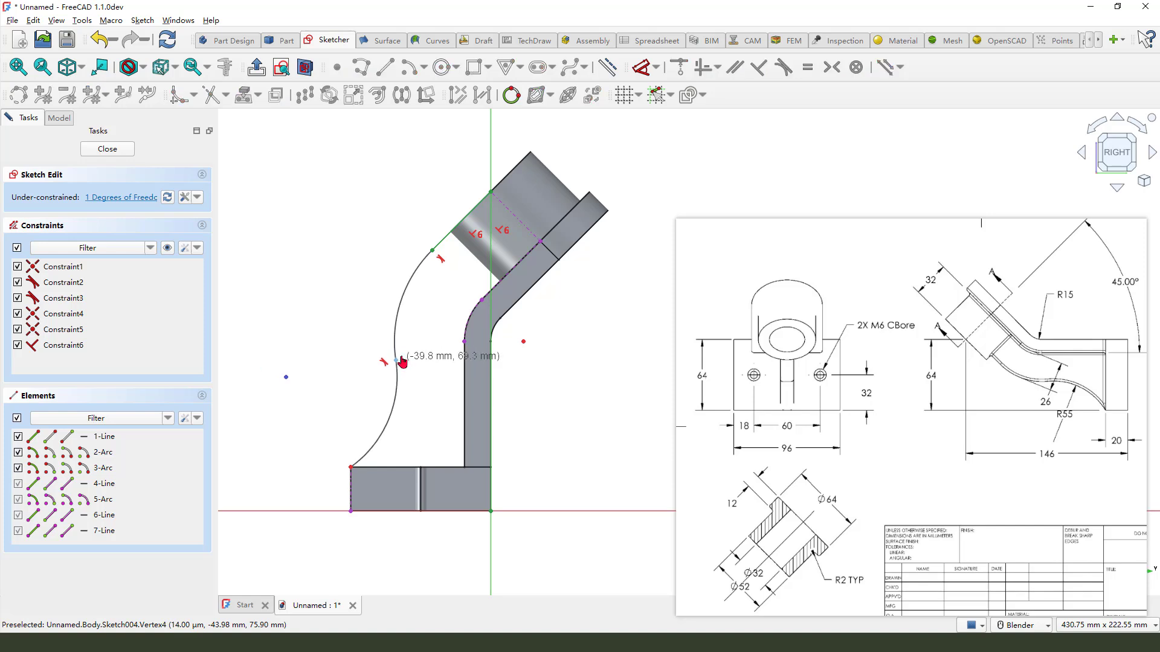
drag(402, 361, 400, 359)
key(Escape)
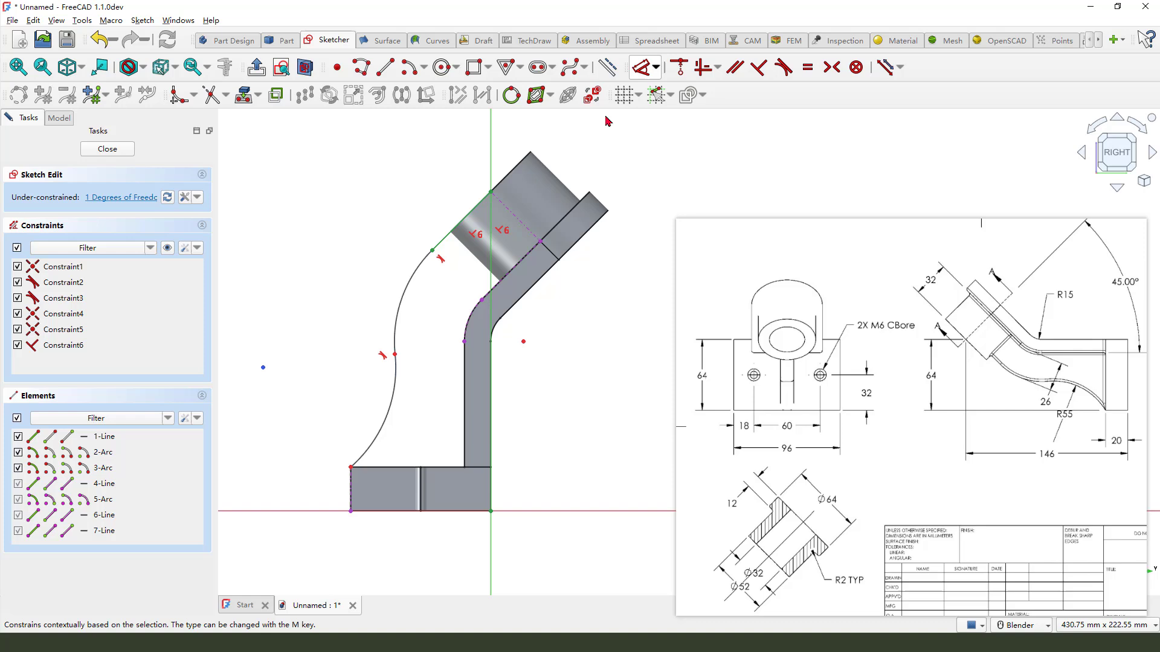
key(d)
click(383, 414)
click(341, 404)
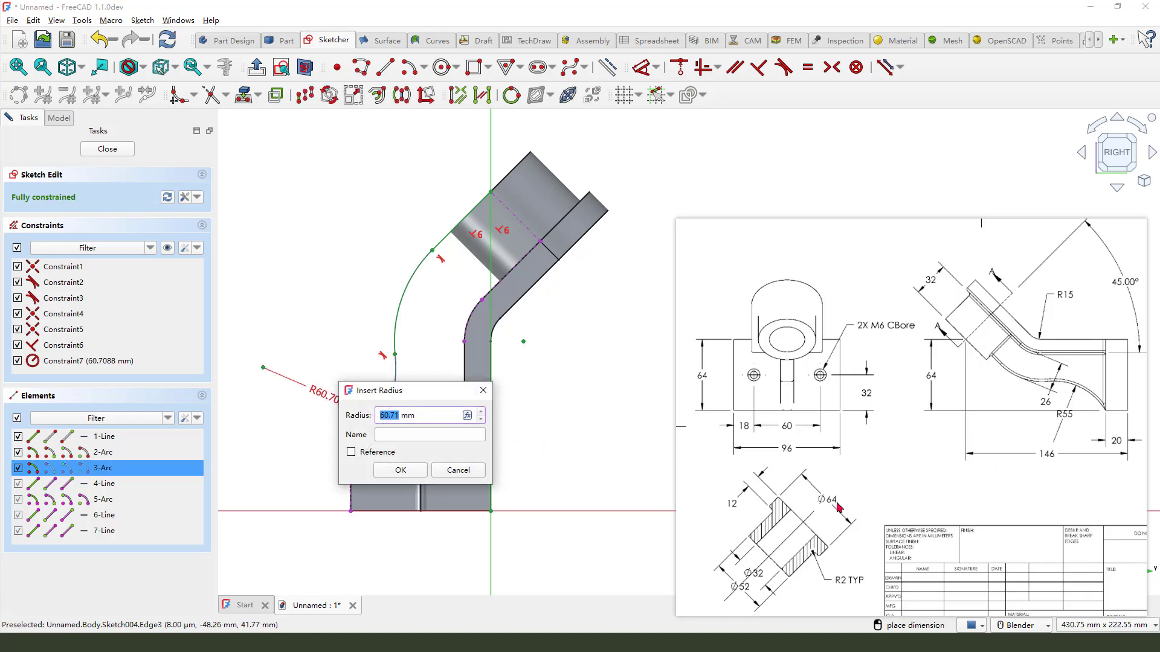
key(Return)
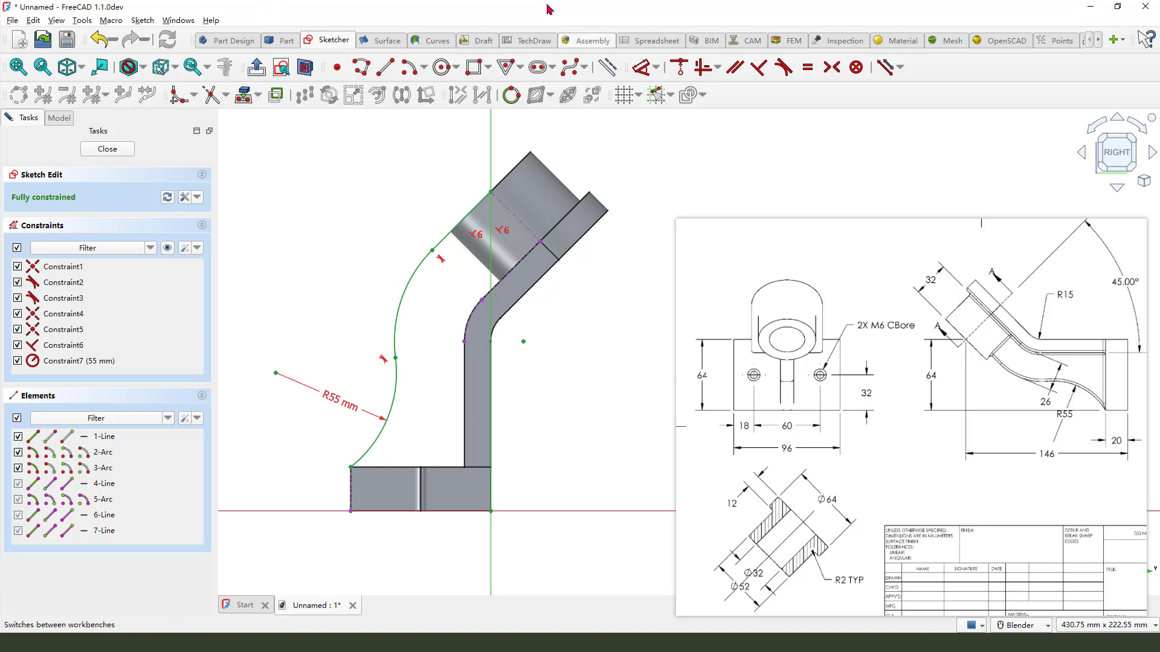
Close the outline with the angled arm edge, inner bend arc, vertical line, and base line ending on the outer arc
click(385, 67)
click(491, 192)
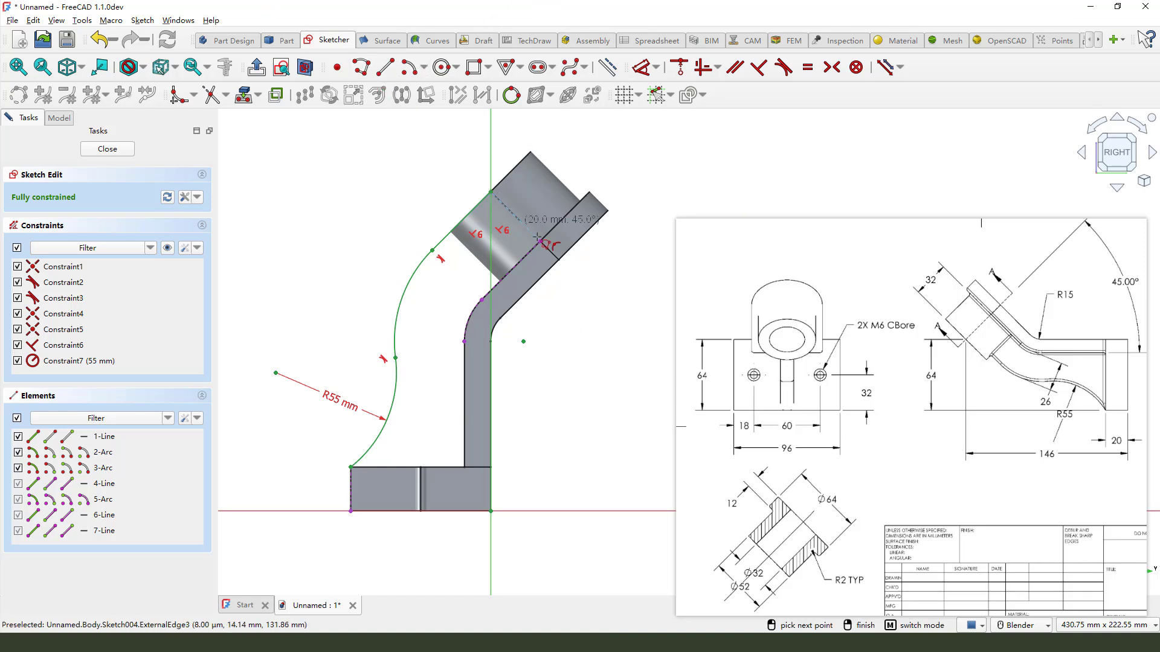
click(542, 243)
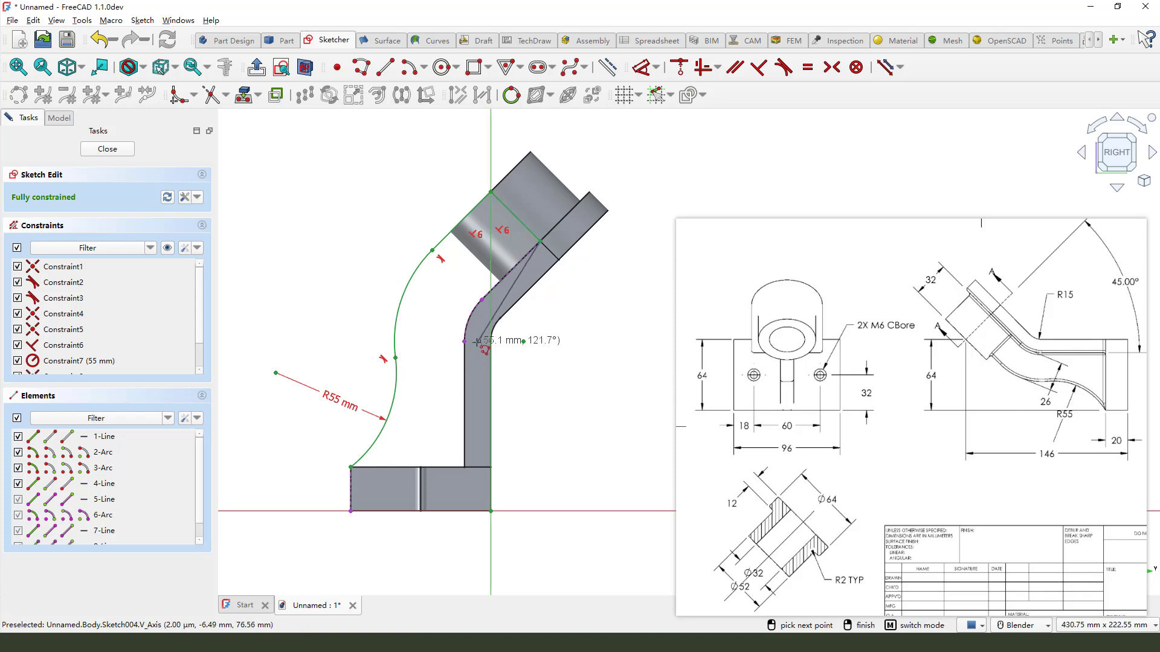
click(466, 341)
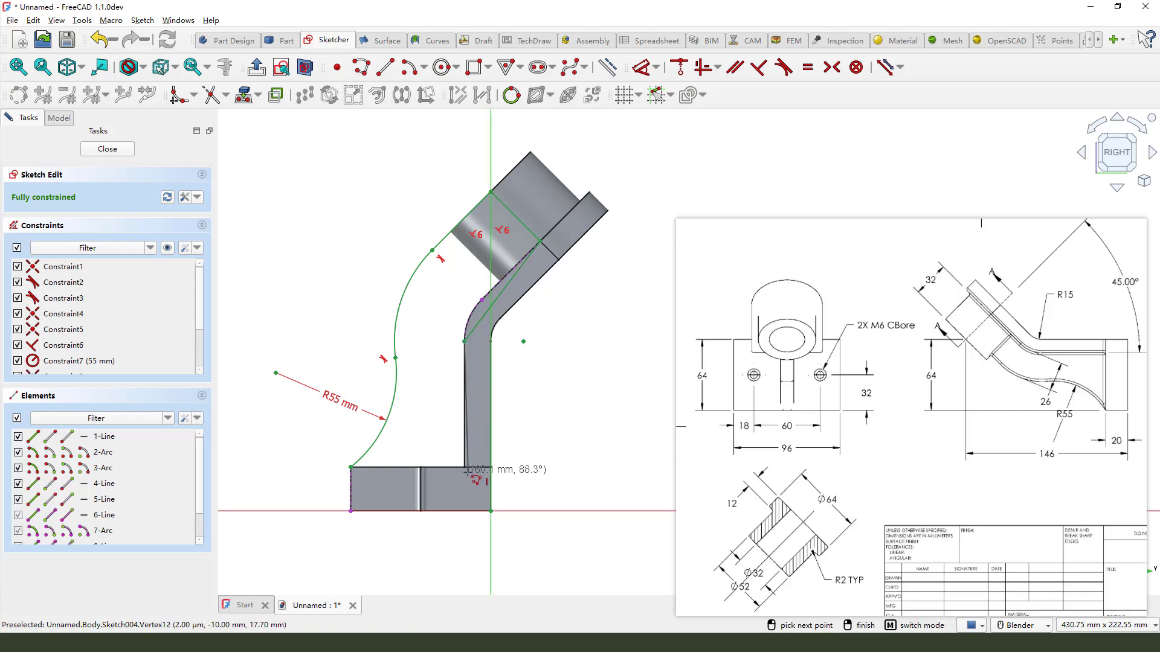
click(467, 469)
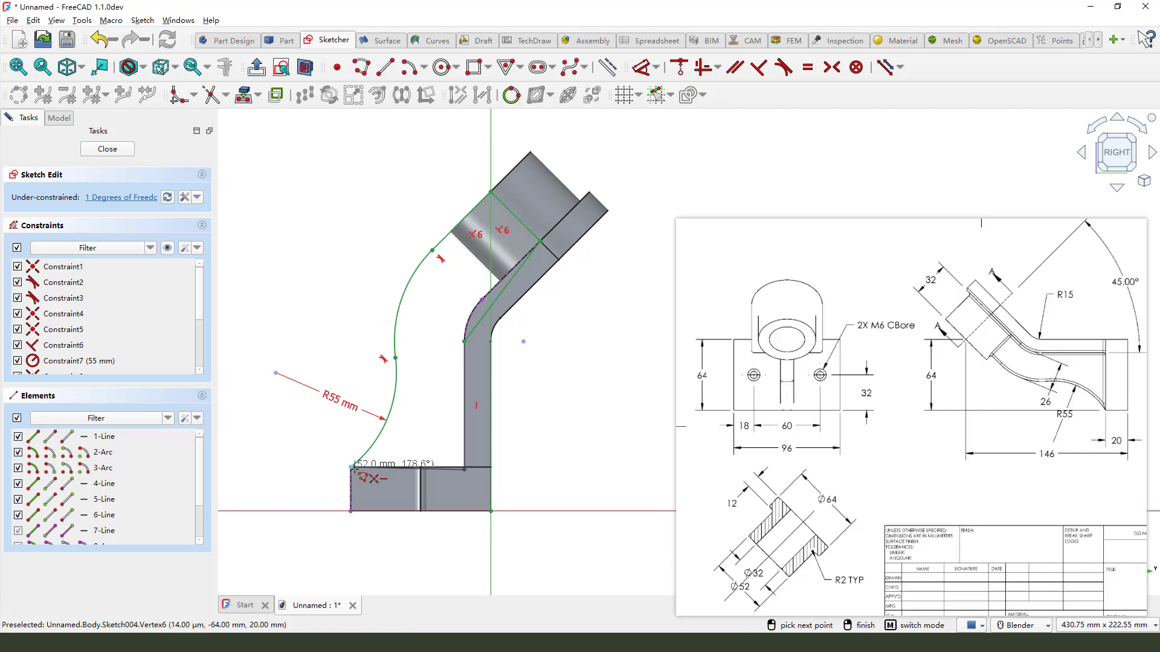
click(351, 469)
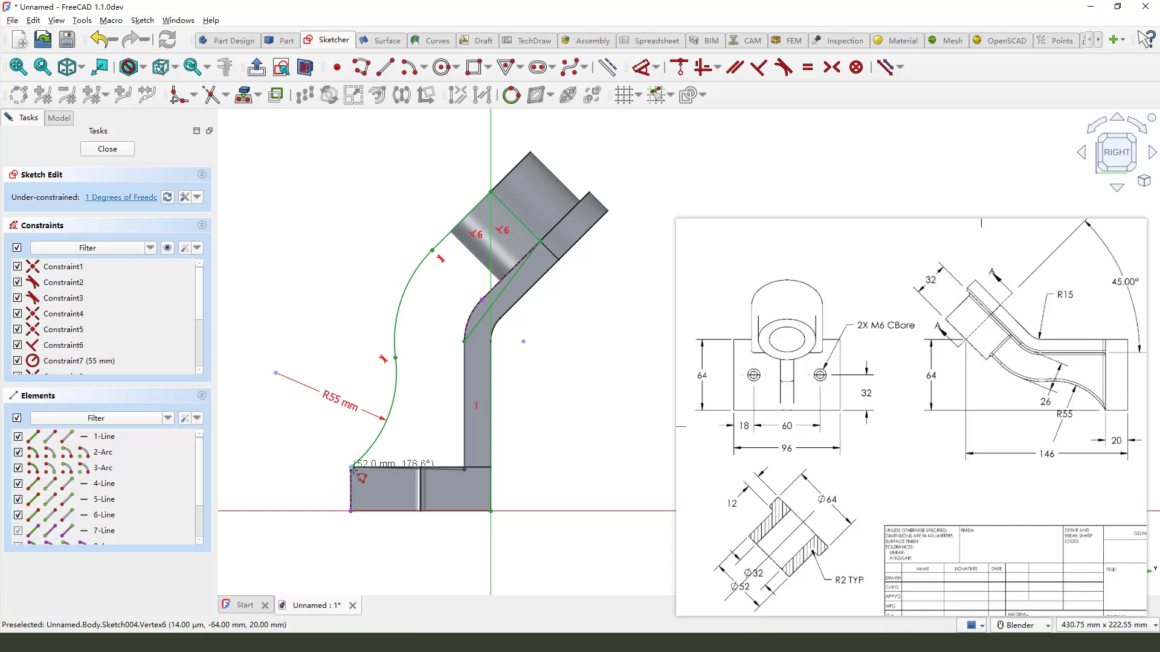
right_click(573, 380)
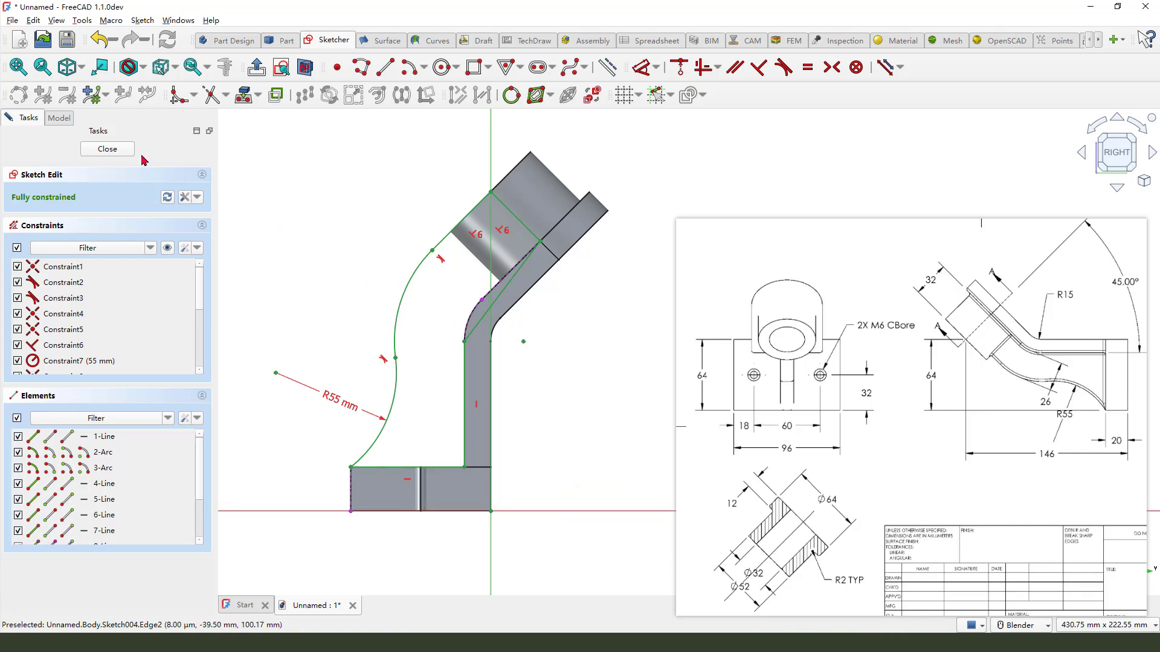
Close the sketch and pad it 12 mm symmetrically into the Pad004 rib
click(107, 149)
mouse_move(552, 306)
middle_down()
mouse_move(505, 277)
mouse_move(547, 285)
middle_up()
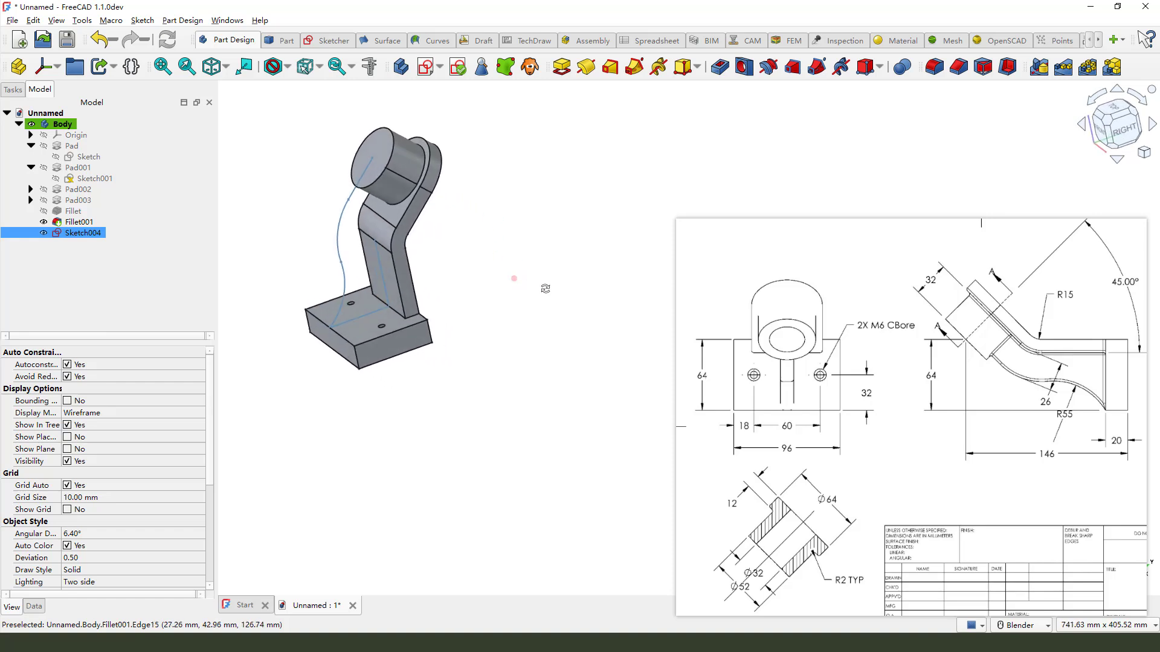
click(561, 66)
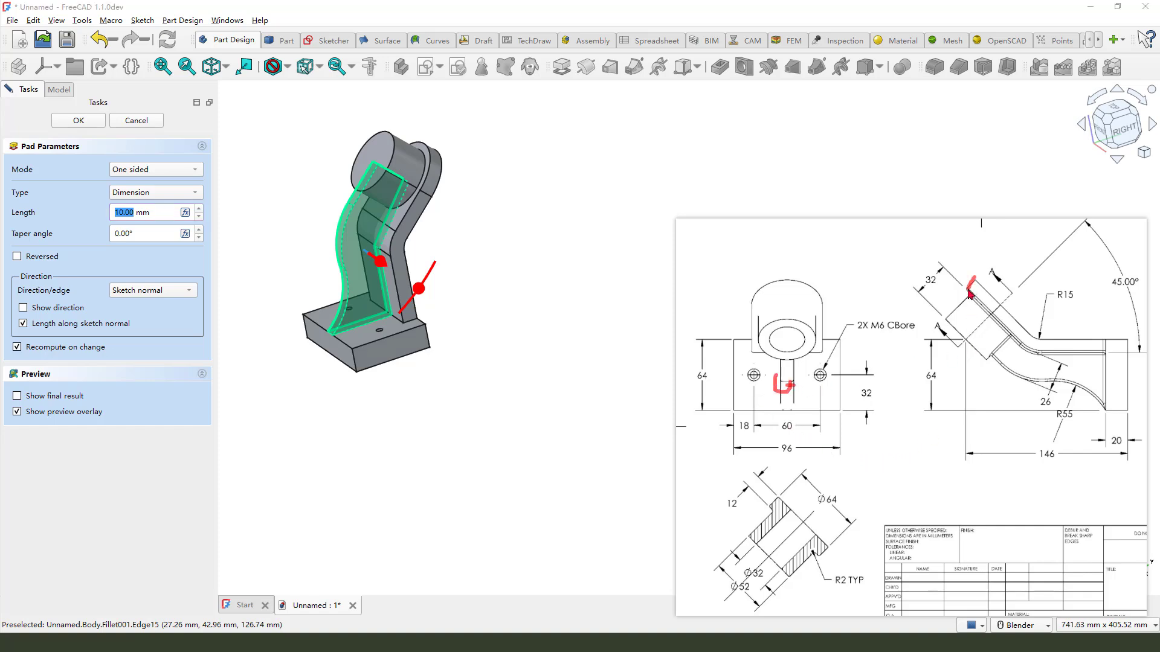
click(142, 232)
click(132, 211)
text(12)
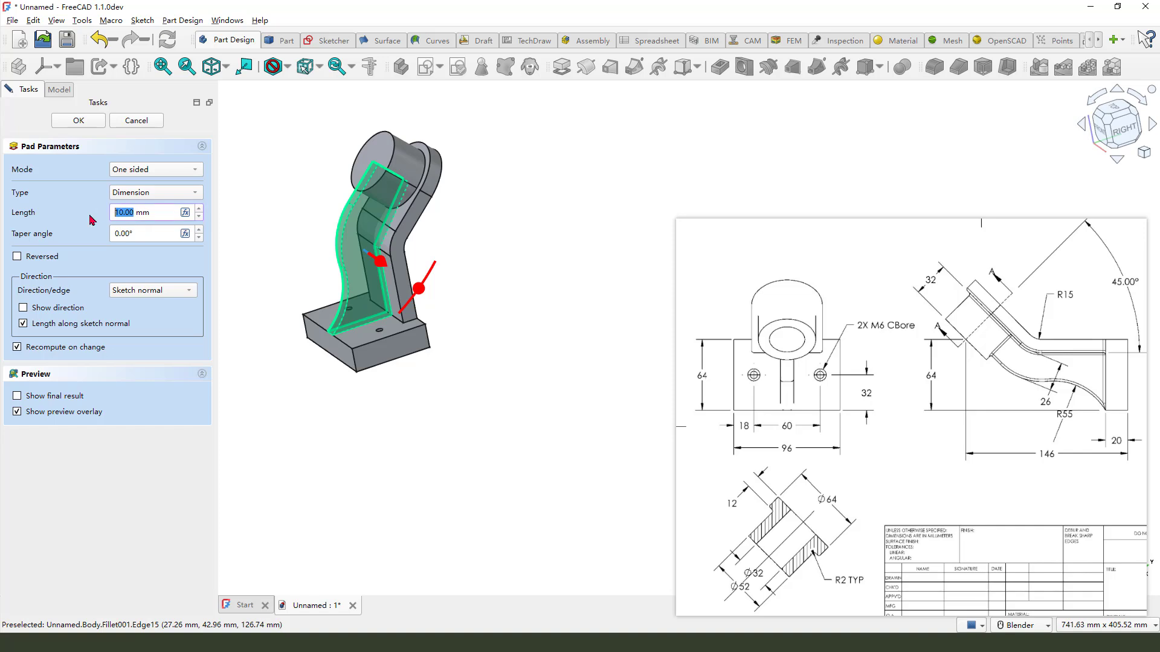
click(155, 169)
click(138, 196)
mouse_move(383, 368)
middle_down()
mouse_move(494, 359)
mouse_move(474, 363)
middle_up()
key(Return)
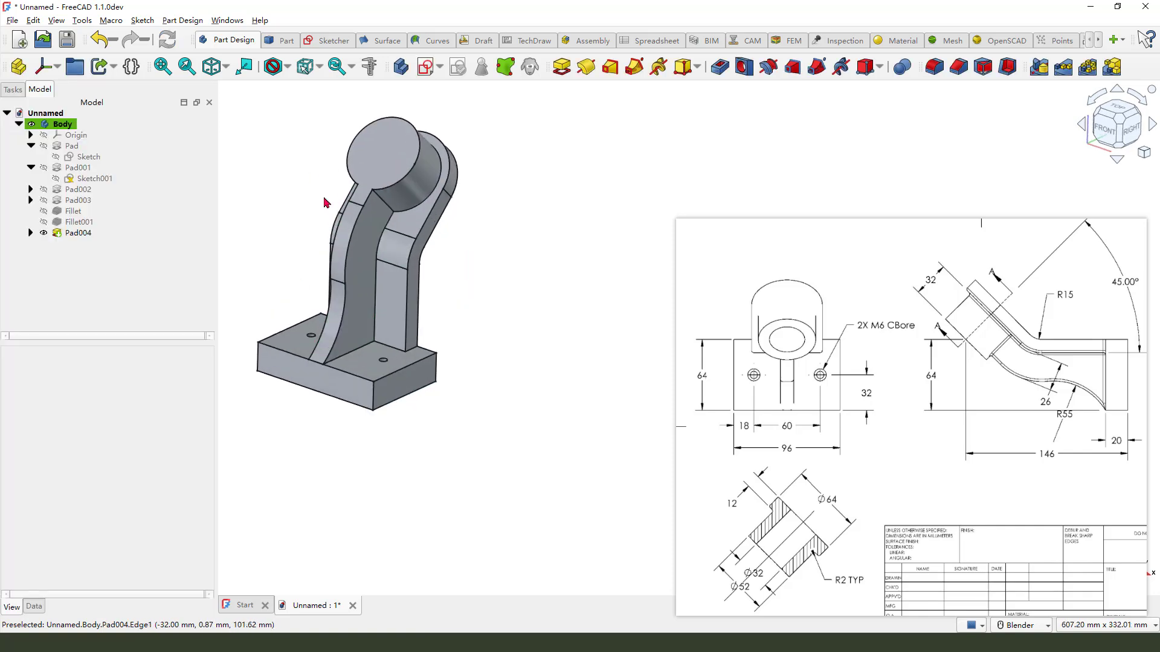
middle_drag(487, 303, 484, 293)
scroll(484, 293, up, 3)
scroll(453, 307, down, 5)
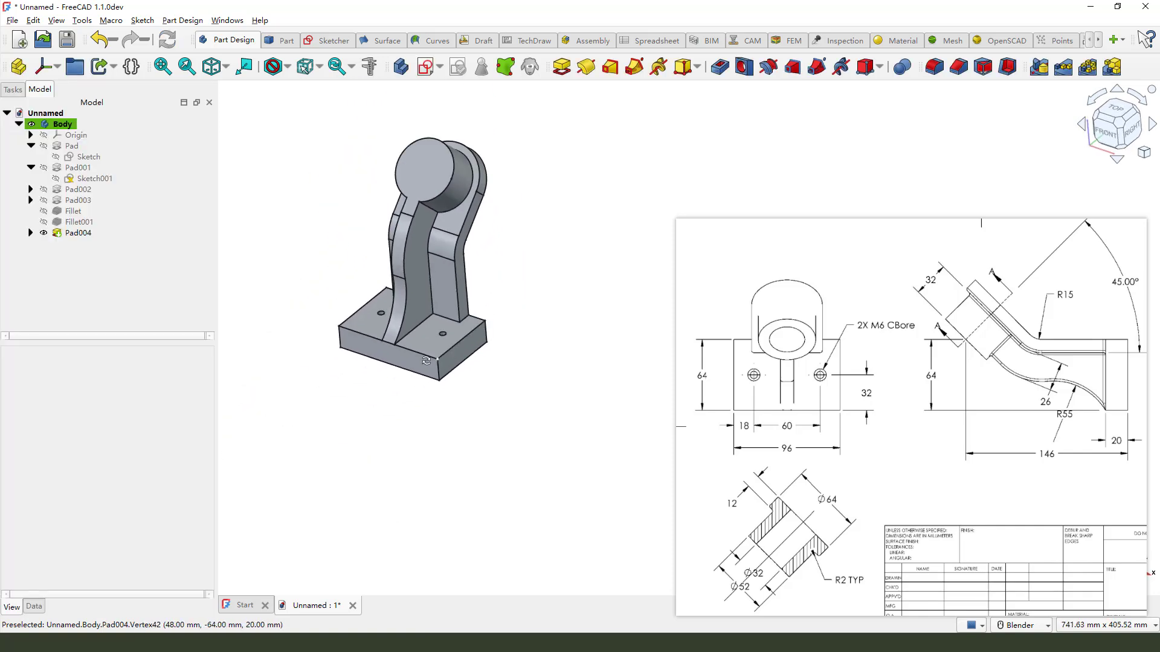
scroll(435, 358, up, 5)
scroll(393, 401, down, 5)
middle_drag(355, 308, 446, 354)
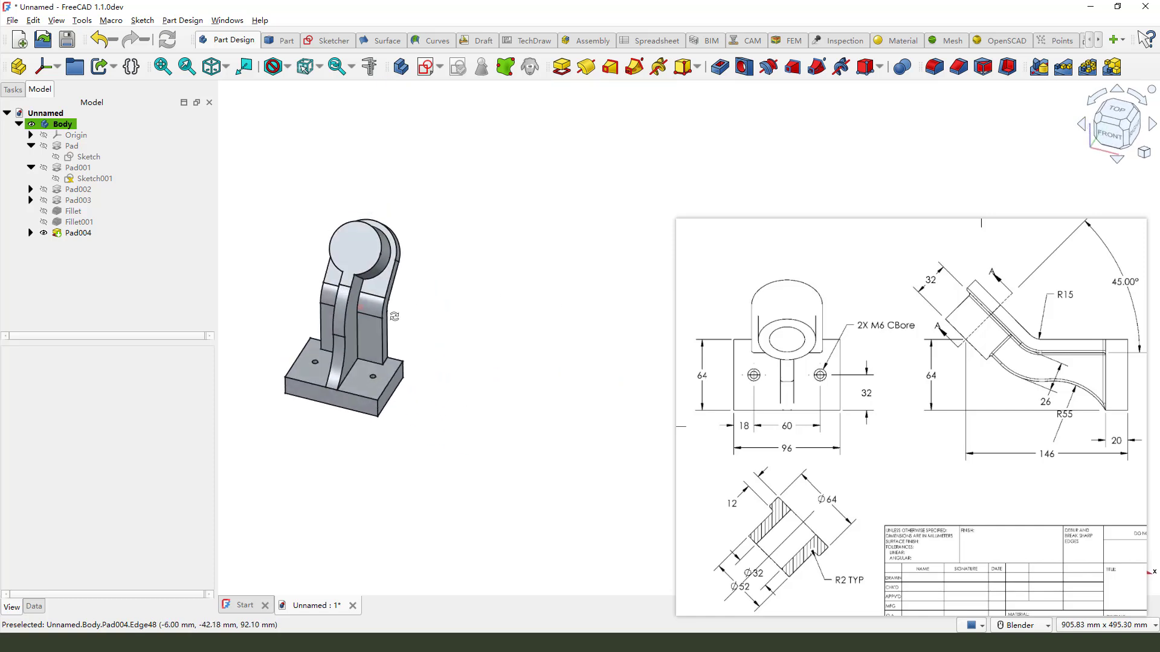
scroll(575, 391, up, 3)
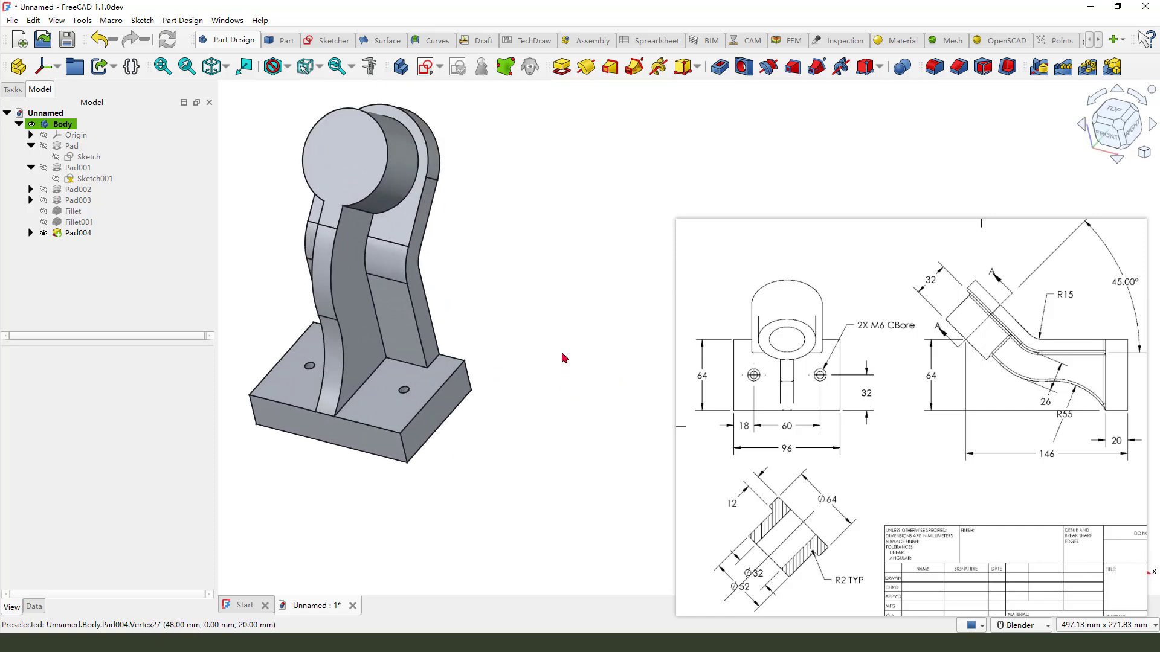
drag(759, 567, 758, 585)
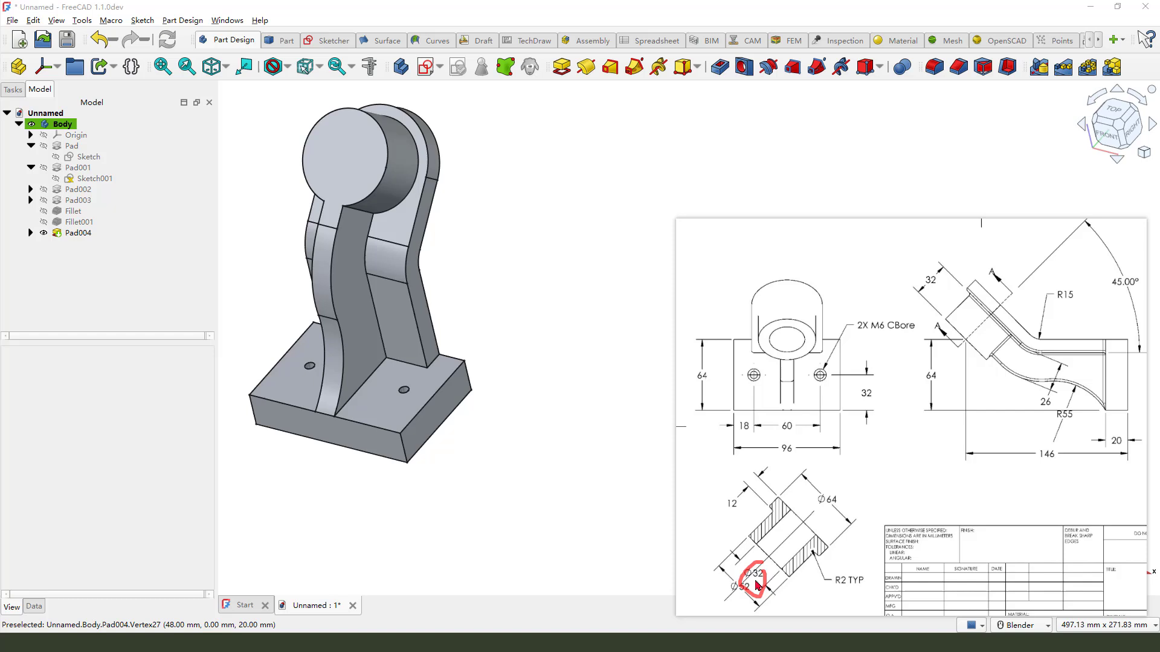
middle_drag(461, 239, 378, 130)
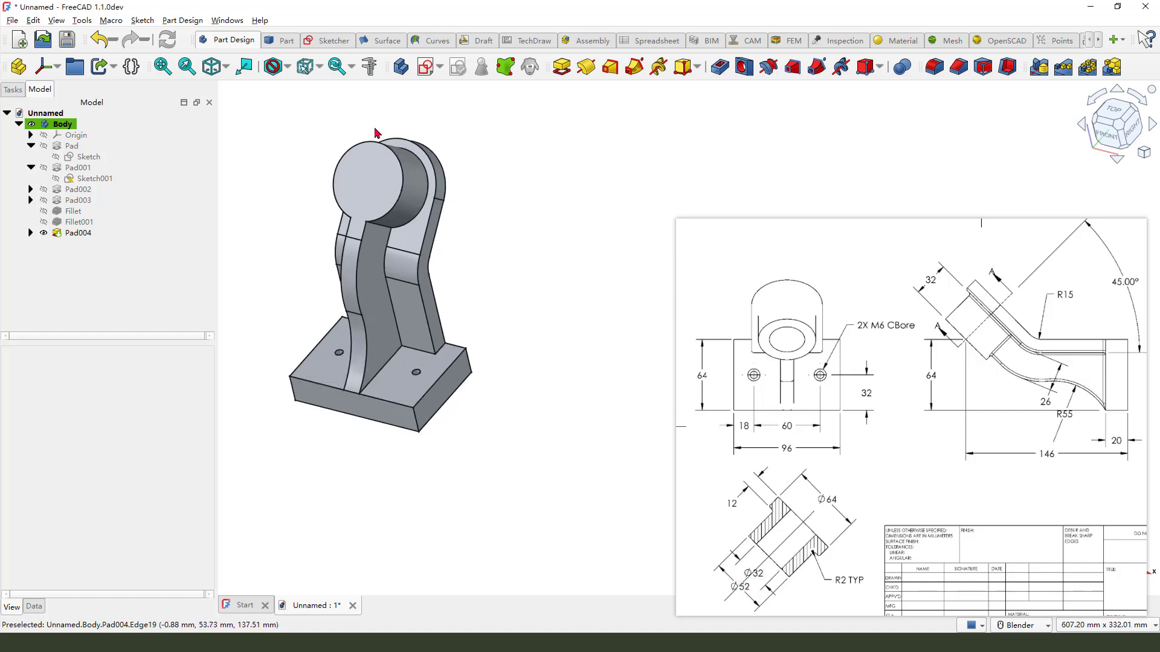
click(356, 148)
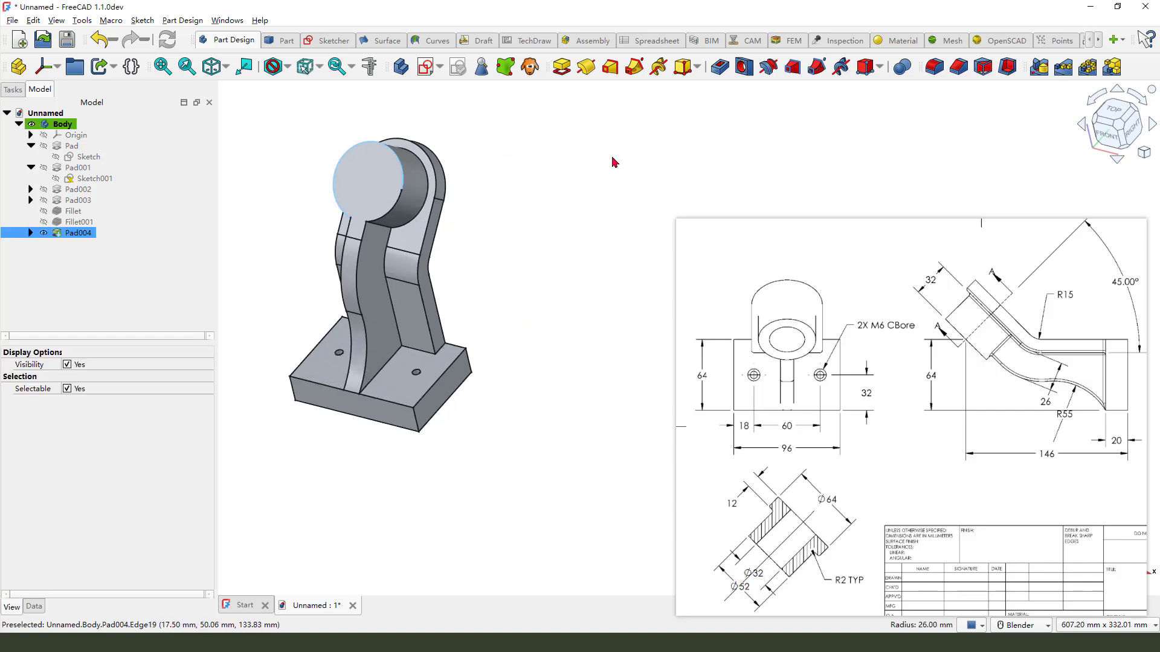
Bore a flat-bottomed 32 mm hole, 100 mm deep, through the boss face
click(741, 70)
middle_drag(496, 245, 480, 263)
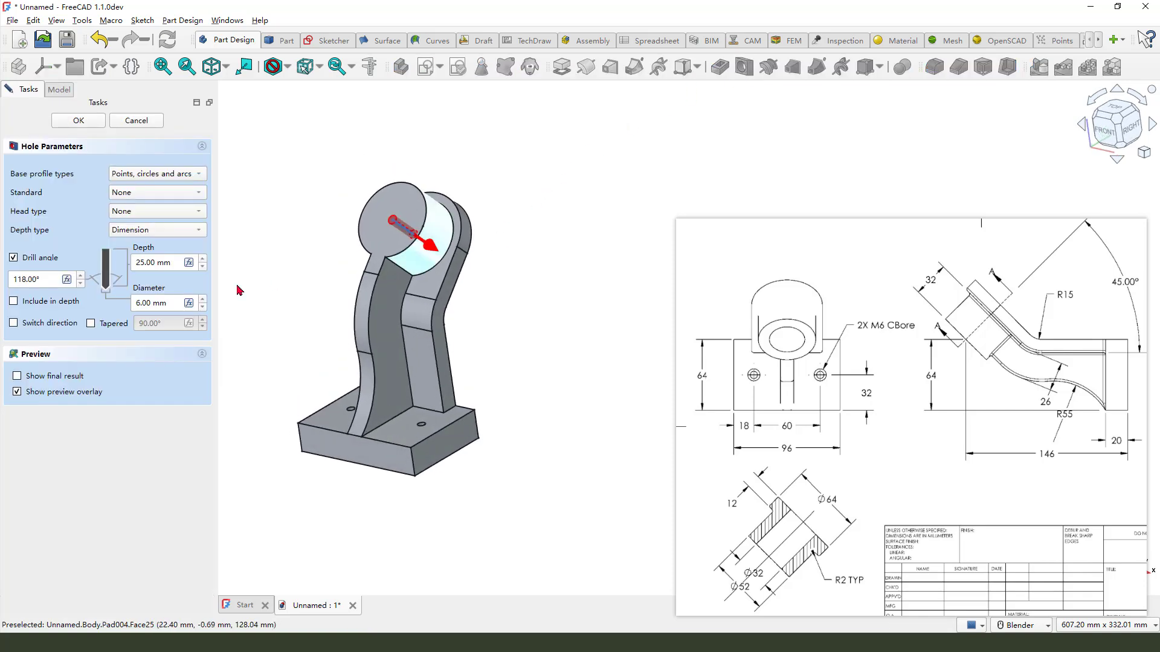
click(19, 264)
click(149, 303)
text(32)
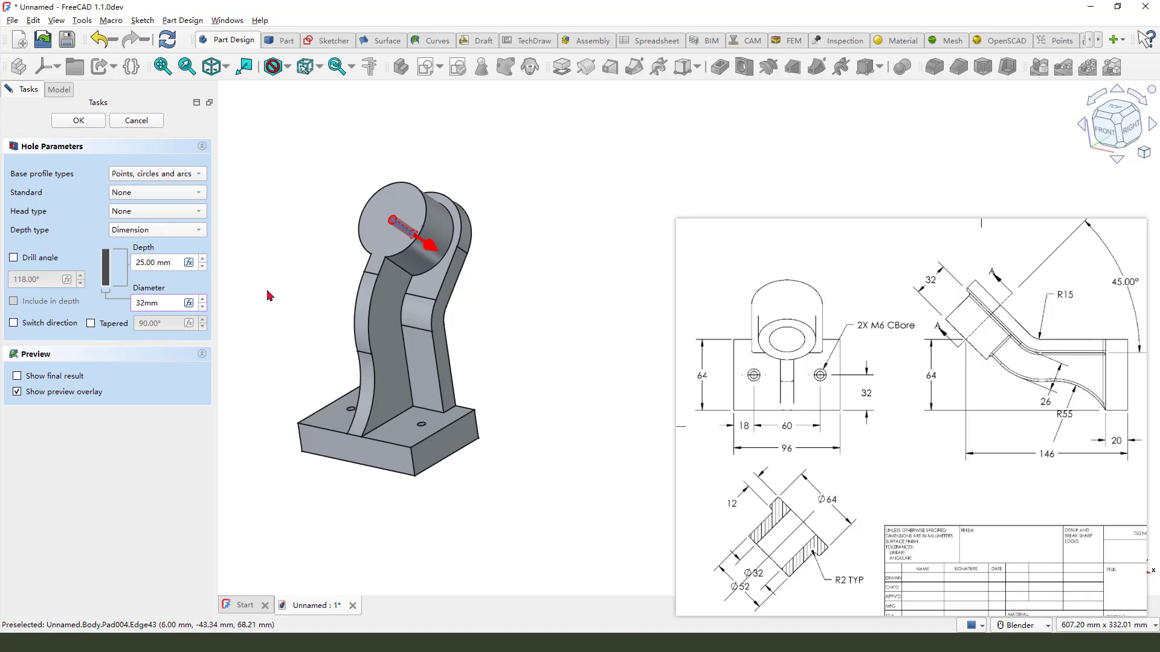
key(Return)
middle_drag(390, 299, 435, 290)
scroll(435, 290, down, 2)
scroll(452, 286, up, 3)
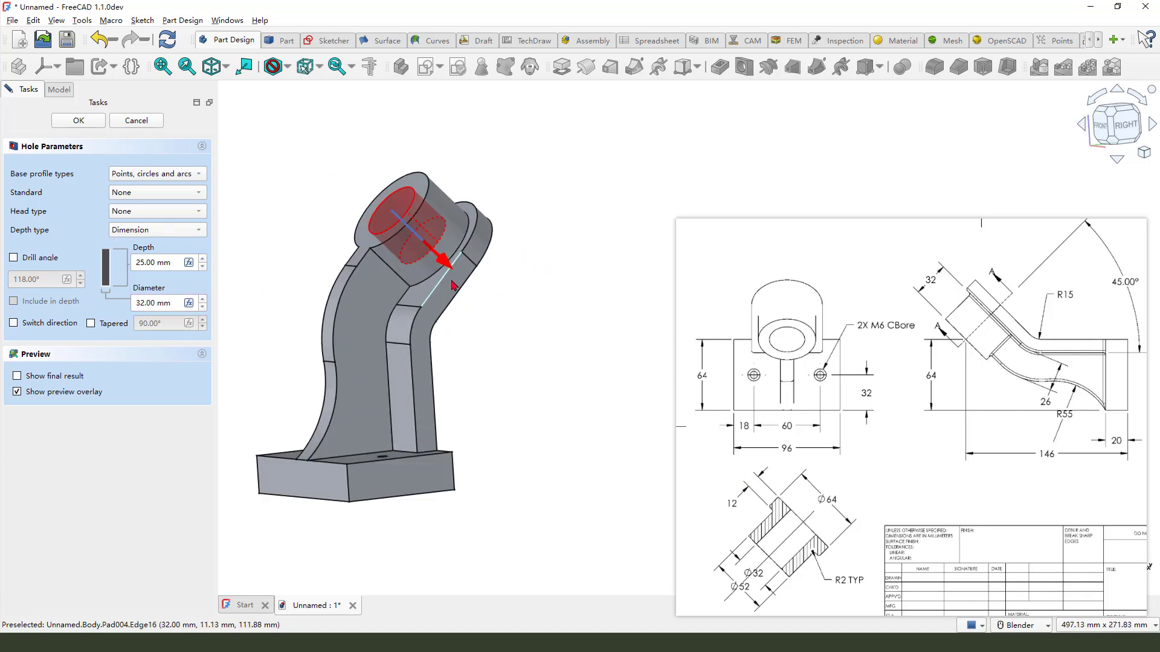
drag(445, 263, 493, 390)
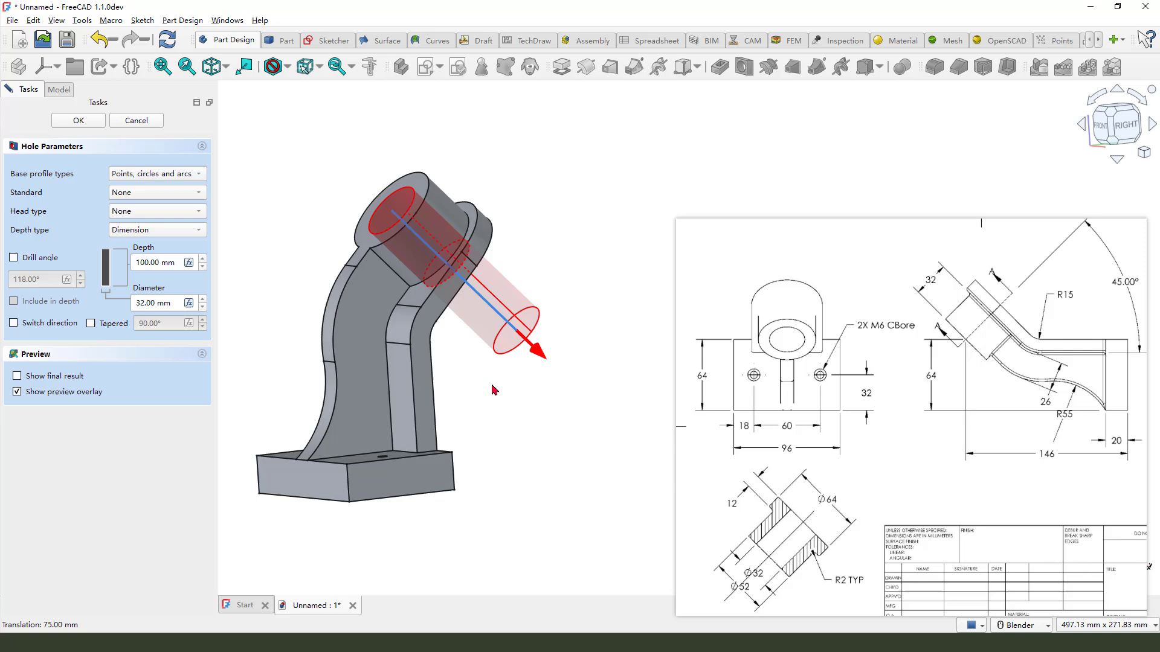
mouse_move(494, 390)
middle_down()
mouse_move(430, 381)
mouse_move(500, 401)
middle_up()
scroll(499, 401, down, 1)
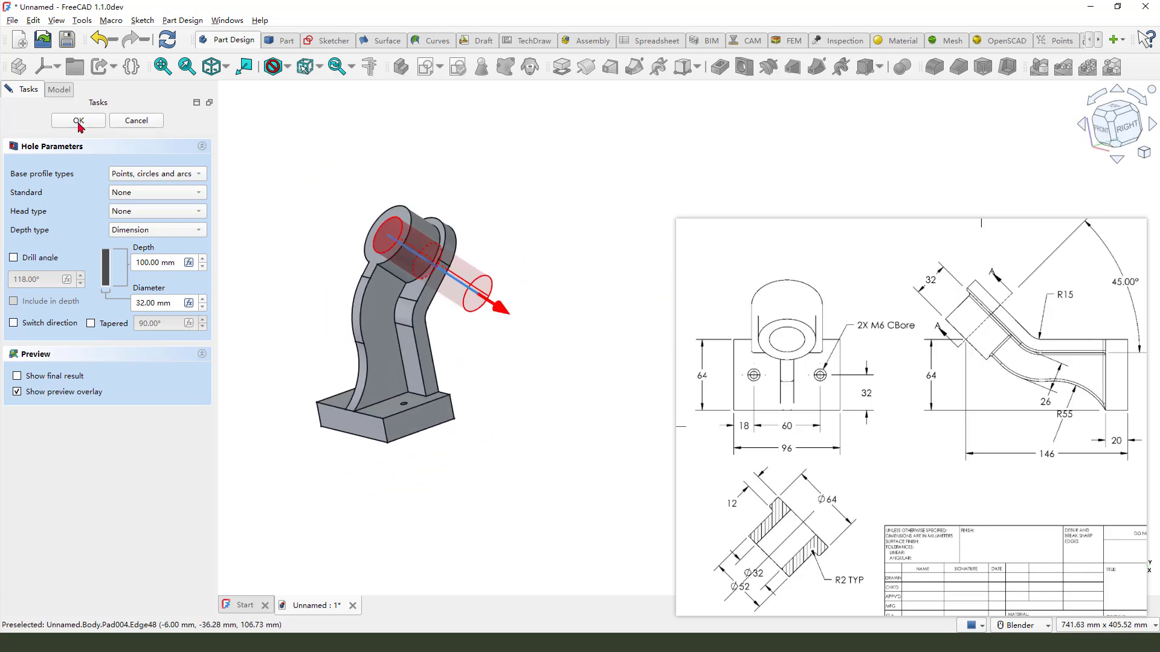
key(Return)
mouse_move(484, 315)
middle_down()
mouse_move(461, 332)
mouse_move(531, 342)
mouse_move(479, 339)
middle_up()
mouse_move(348, 370)
middle_down()
mouse_move(477, 373)
mouse_move(411, 365)
middle_up()
scroll(411, 364, up, 2)
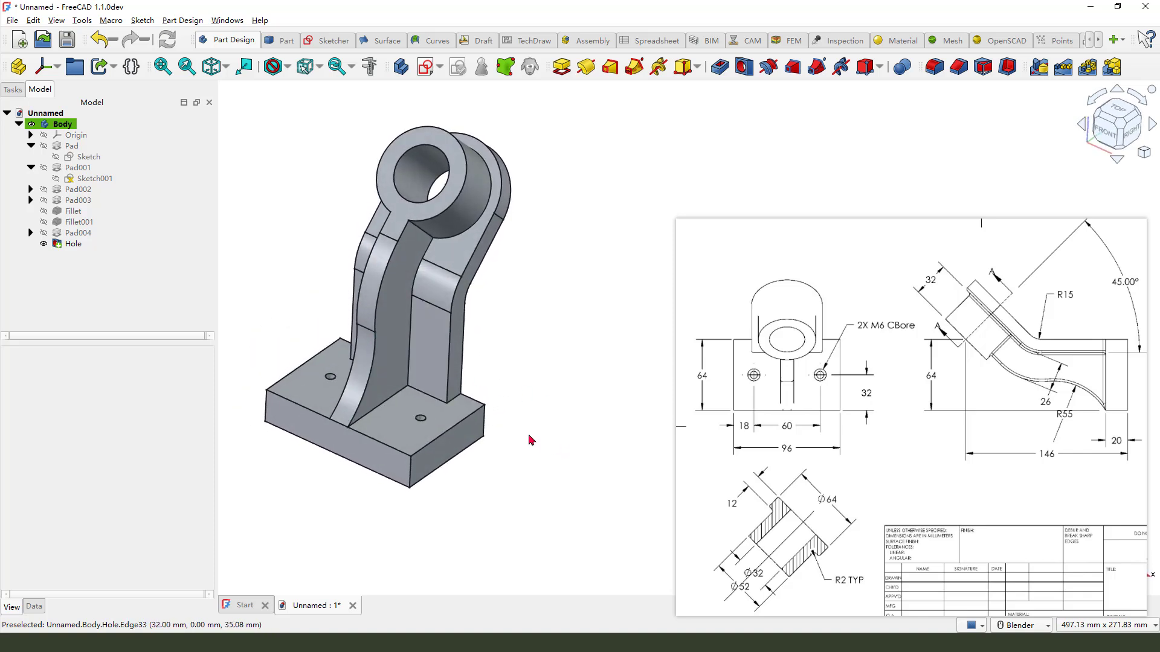
scroll(518, 420, up, 1)
scroll(456, 420, up, 3)
click(439, 386)
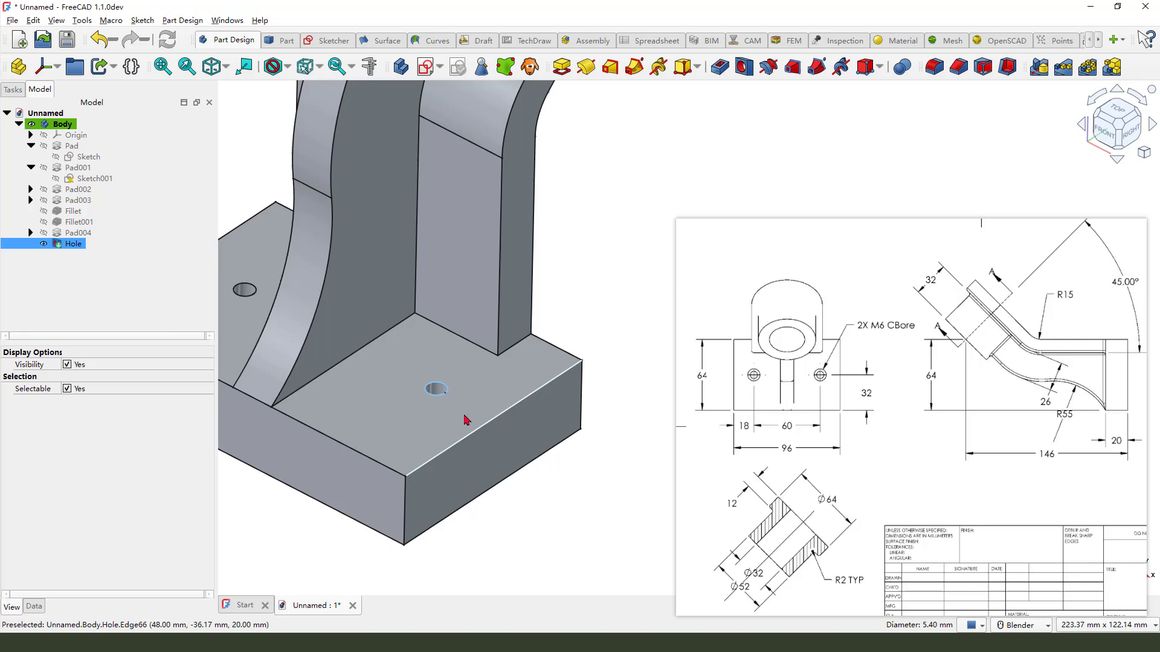
scroll(466, 420, up, 2)
scroll(306, 319, down, 2)
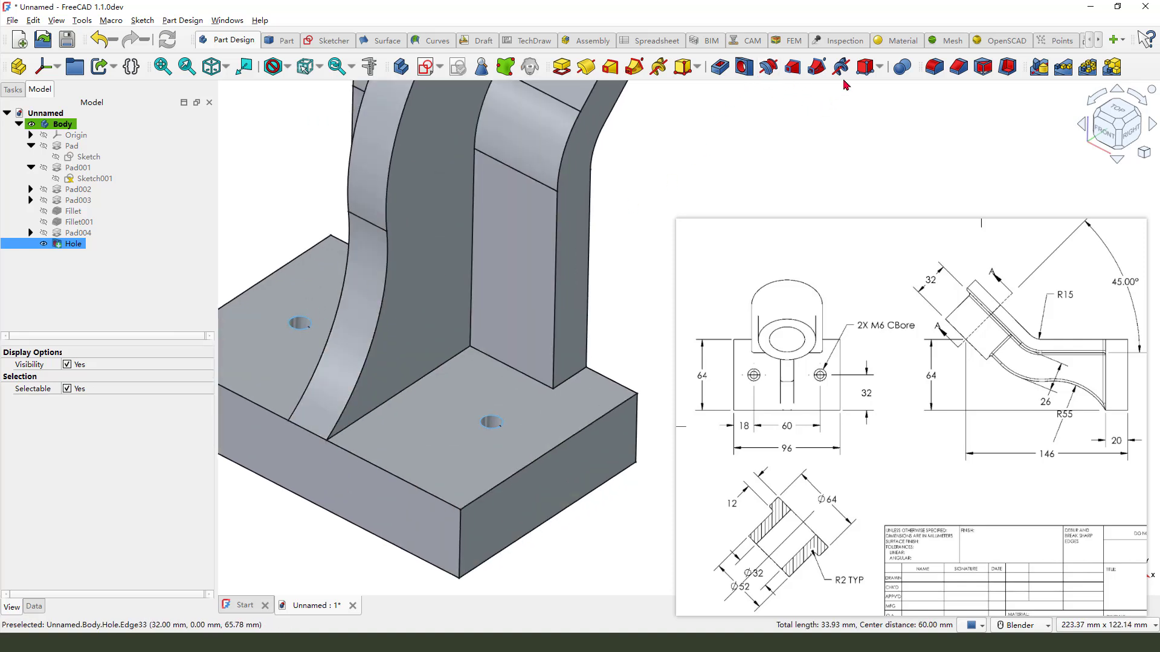
Chamfer the two base hole edges with an equal 1 mm distance
click(958, 78)
scroll(505, 373, down, 2)
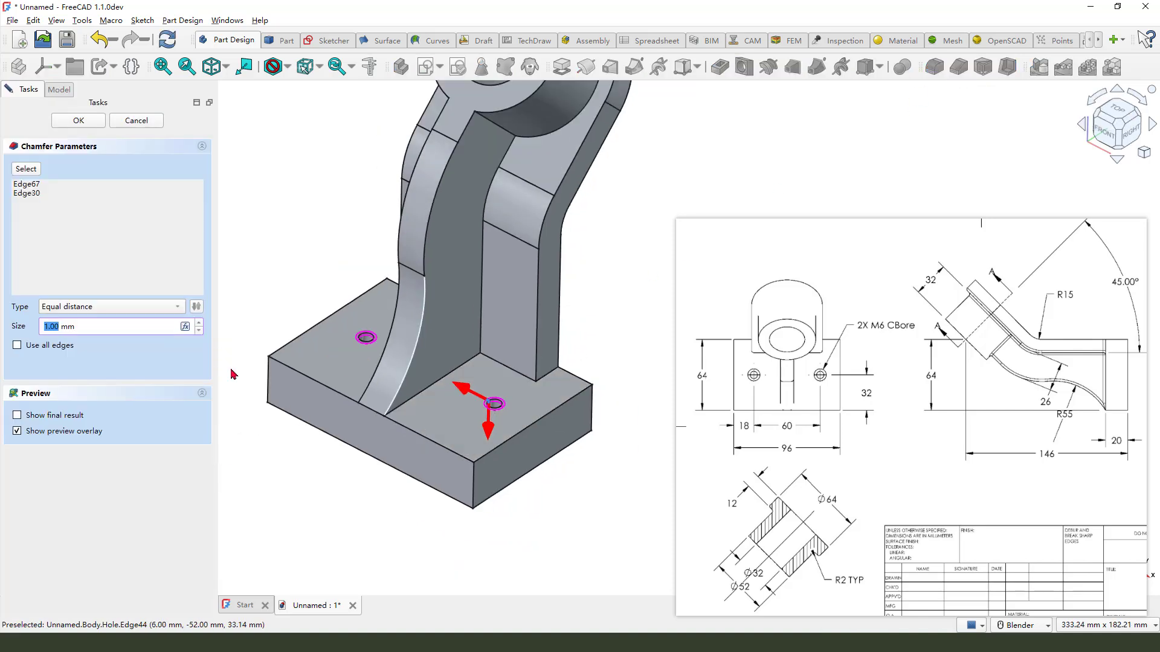
click(79, 121)
mouse_move(414, 387)
middle_down()
mouse_move(396, 449)
mouse_move(589, 301)
middle_up()
scroll(589, 300, down, 1)
mouse_move(581, 354)
middle_down()
mouse_move(583, 336)
mouse_move(453, 246)
middle_up()
scroll(454, 249, up, 3)
mouse_move(560, 212)
mouse_down()
mouse_move(462, 271)
mouse_move(380, 521)
mouse_move(405, 514)
mouse_up()
drag(540, 348, 481, 551)
drag(604, 238, 584, 294)
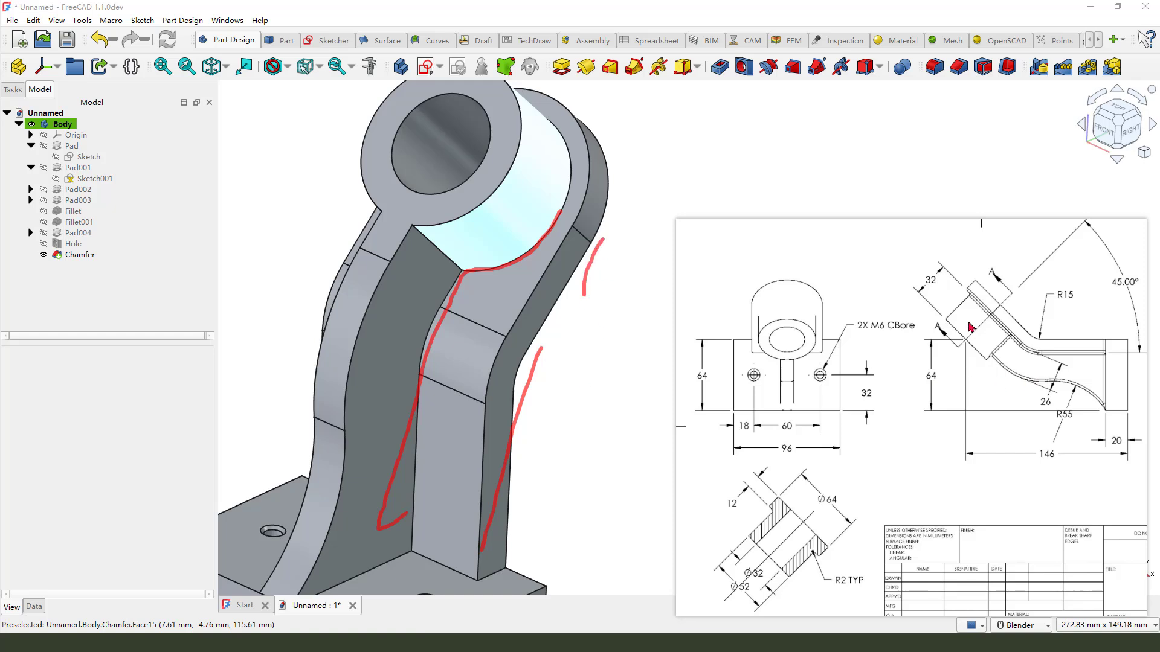
scroll(570, 187, down, 3)
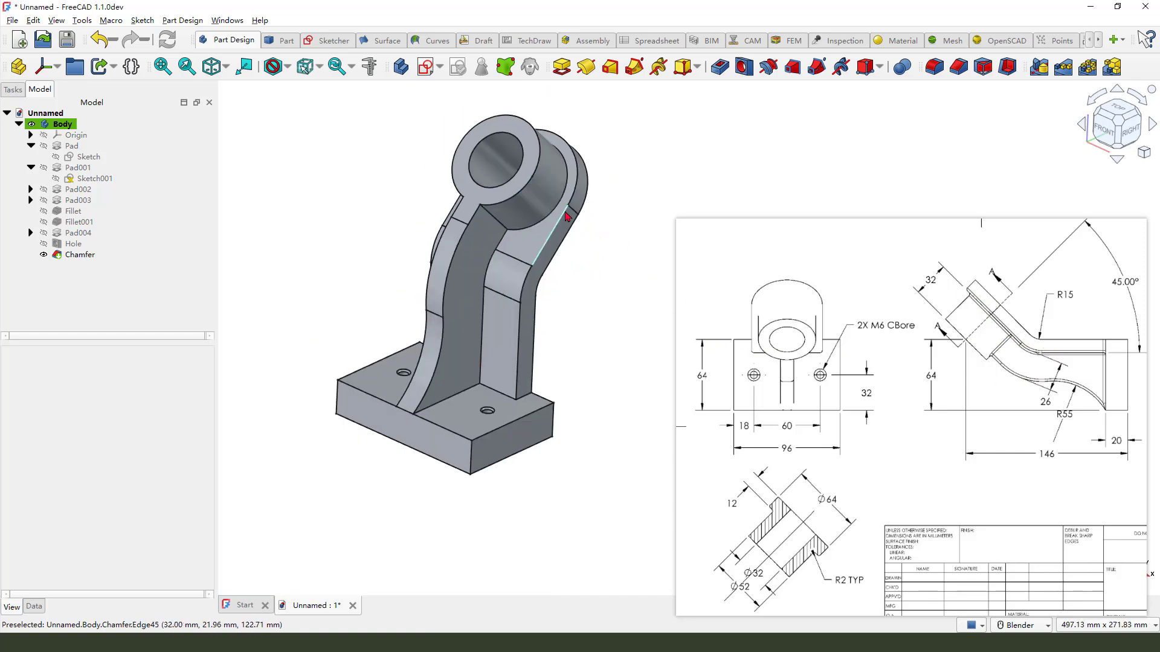
scroll(485, 226, up, 3)
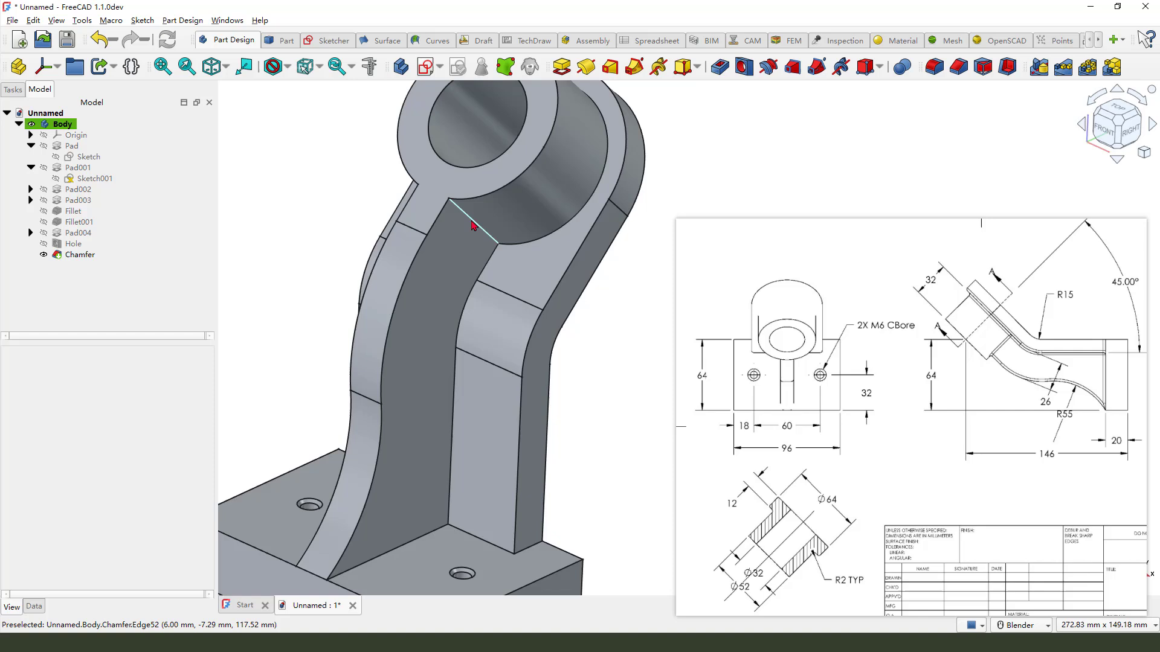
click(474, 228)
scroll(540, 284, down, 3)
middle_drag(540, 283, 582, 298)
click(582, 299)
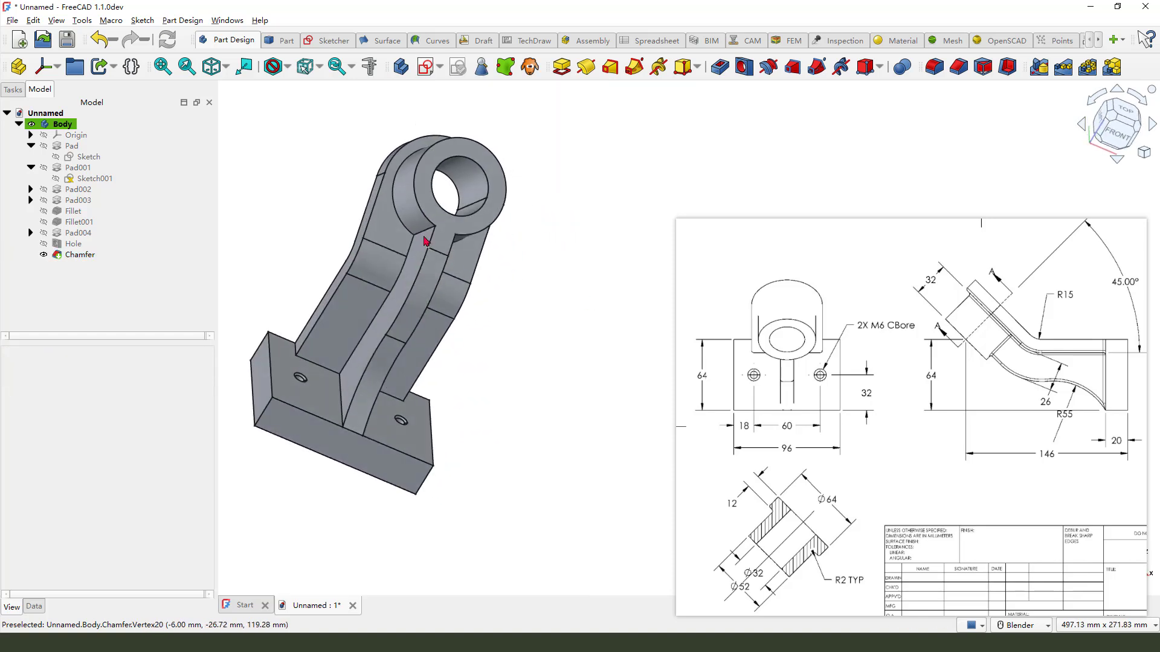
scroll(420, 232, up, 4)
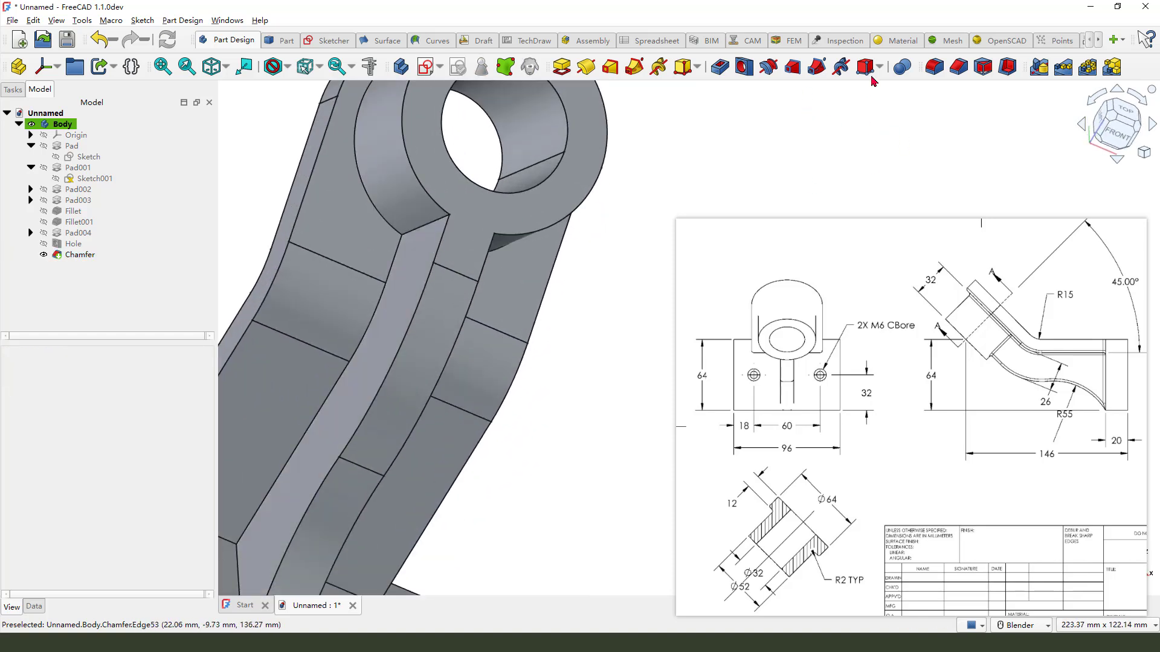
Fillet Edge19, Edge52 and Edge45 at the arm-boss junction and along the arm with 2 mm radius
click(935, 67)
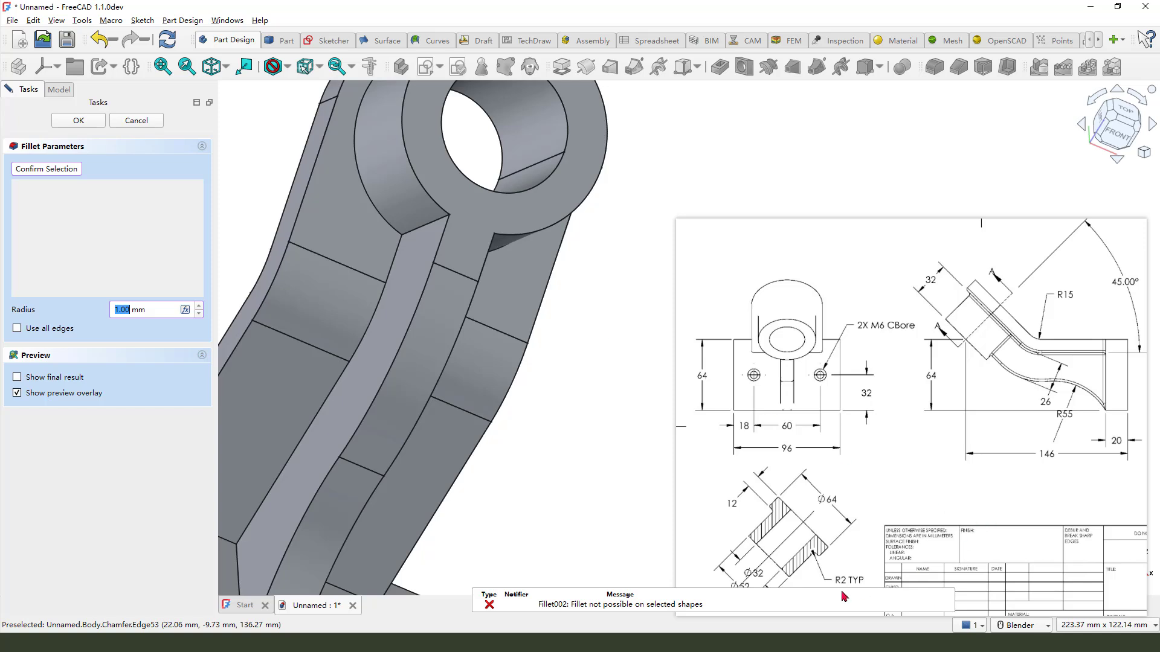
drag(850, 564, 852, 577)
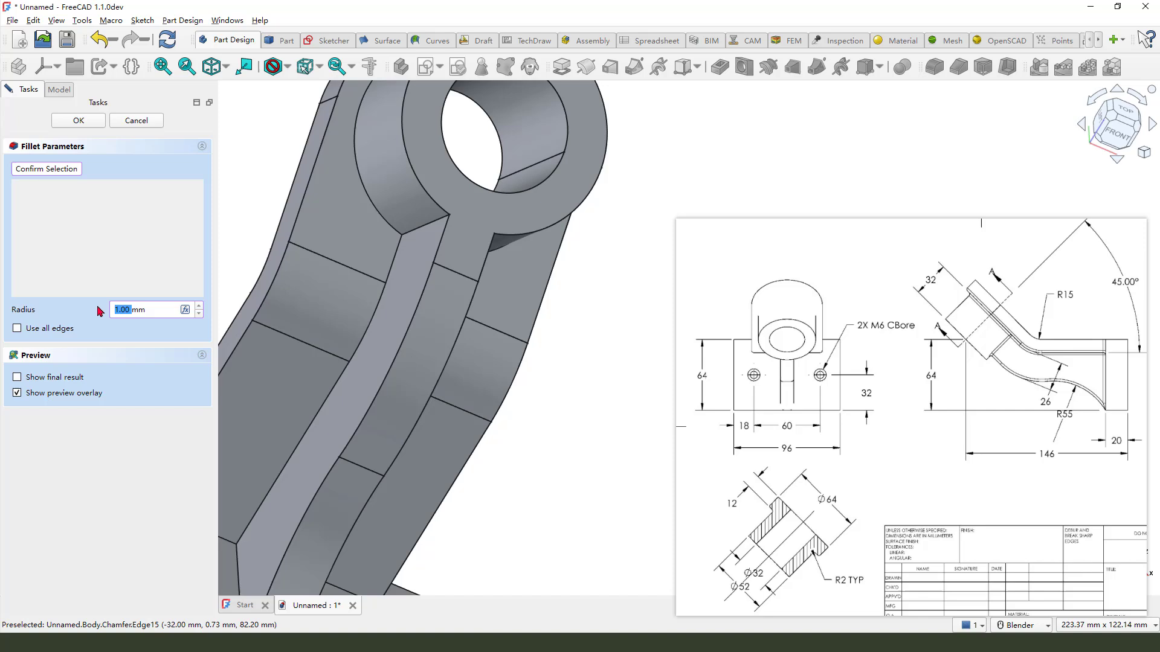
text(2)
click(80, 229)
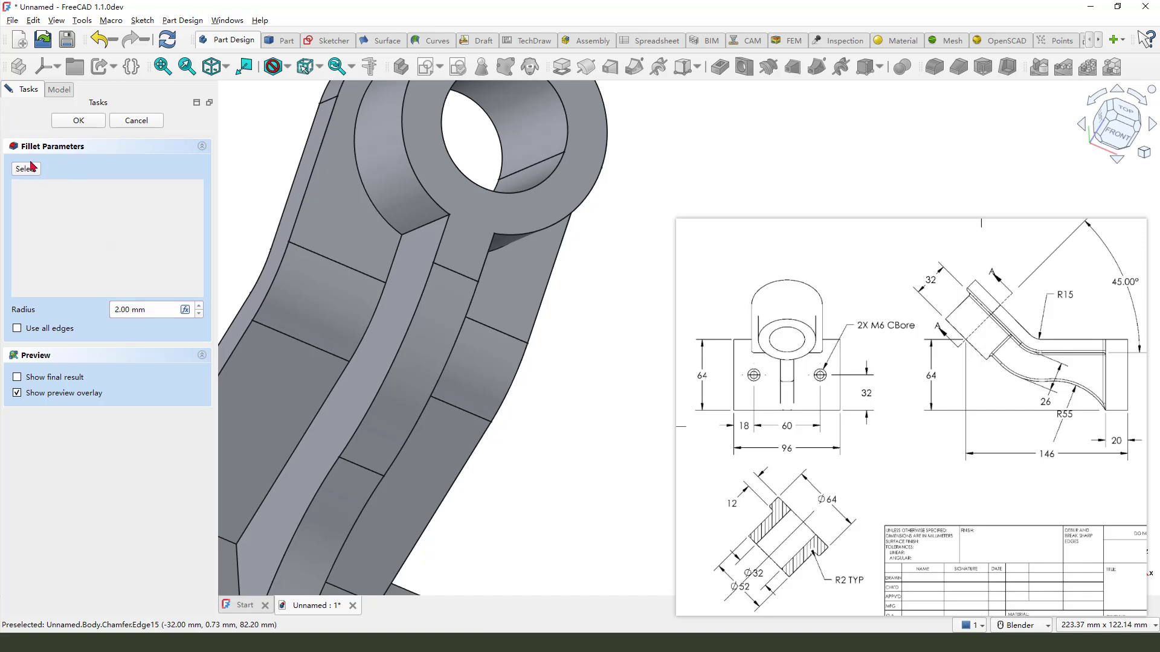
click(32, 166)
scroll(409, 234, up, 3)
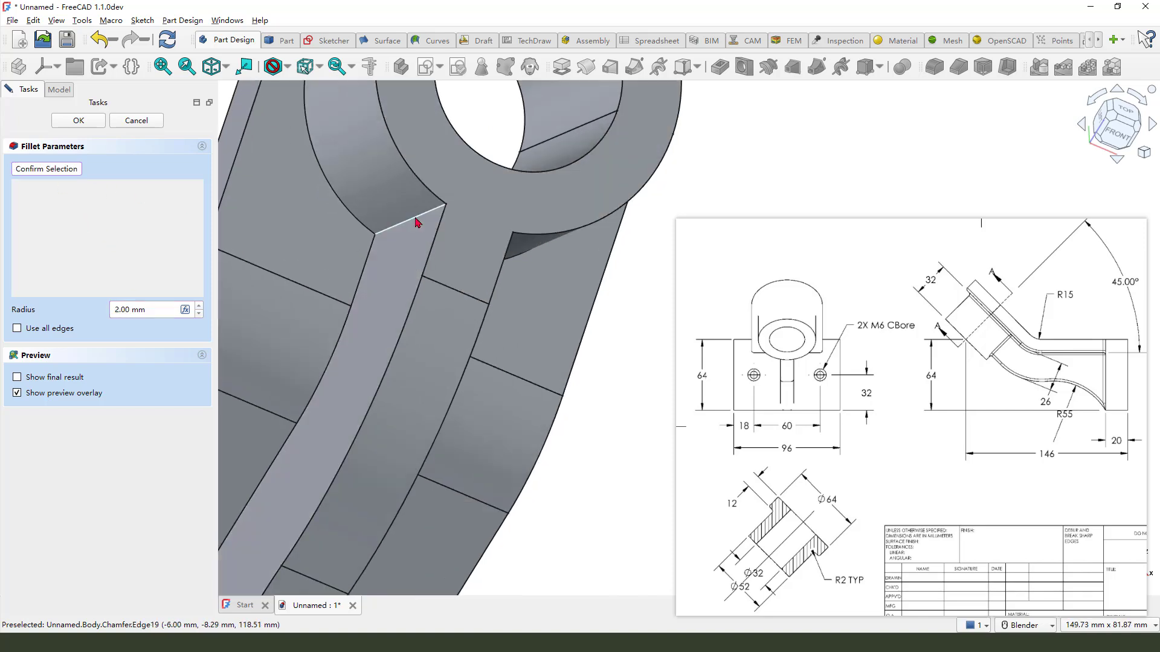
click(463, 240)
scroll(463, 240, down, 5)
middle_drag(463, 240, 384, 252)
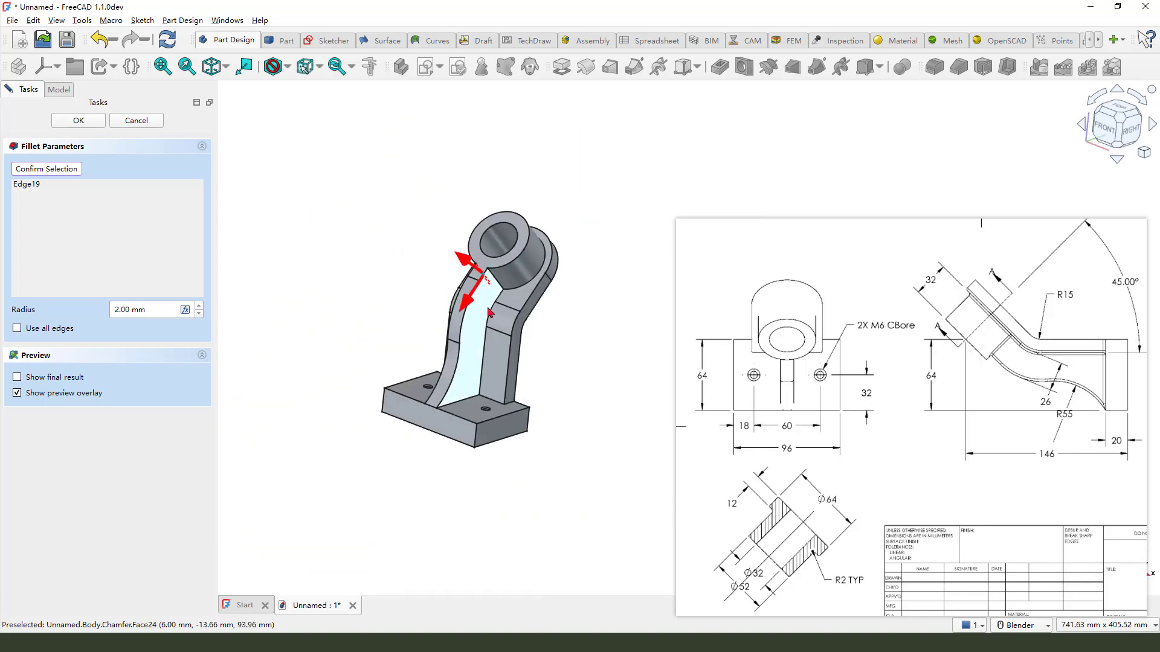
scroll(526, 242, up, 5)
click(522, 247)
scroll(523, 248, down, 3)
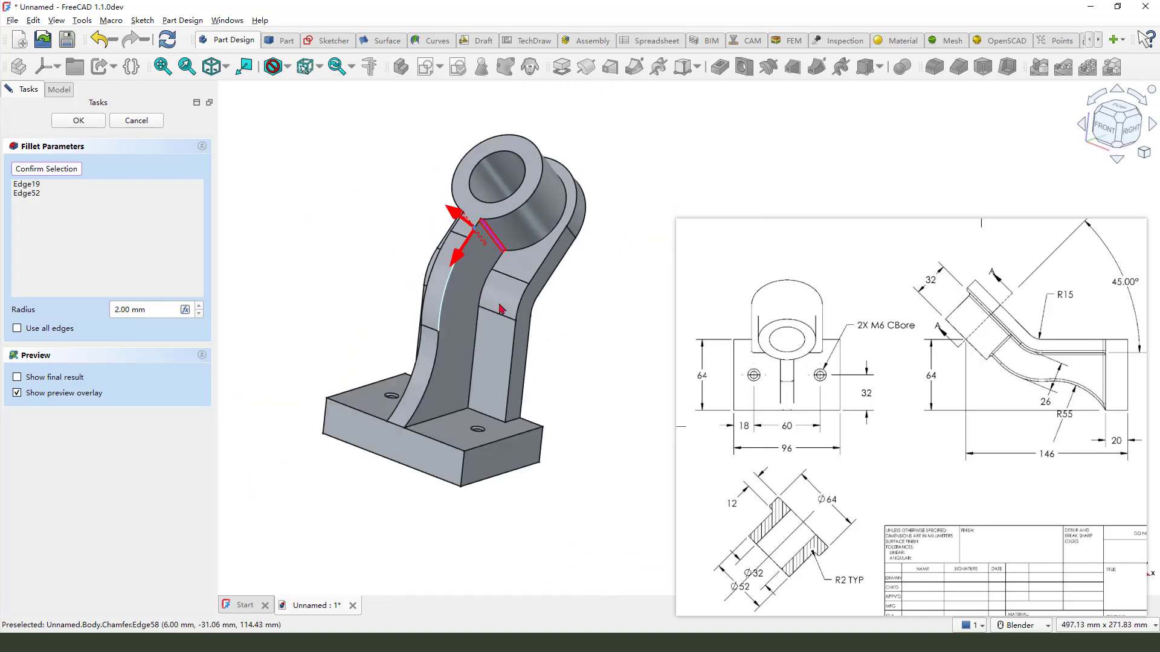
scroll(550, 403, up, 2)
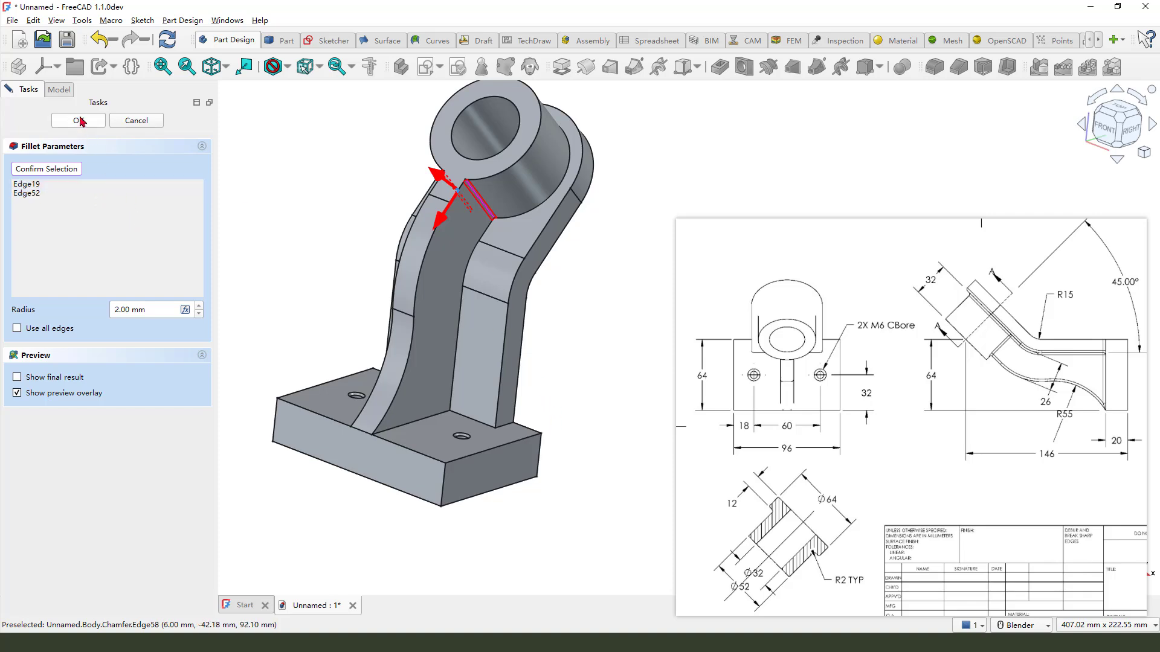
click(550, 223)
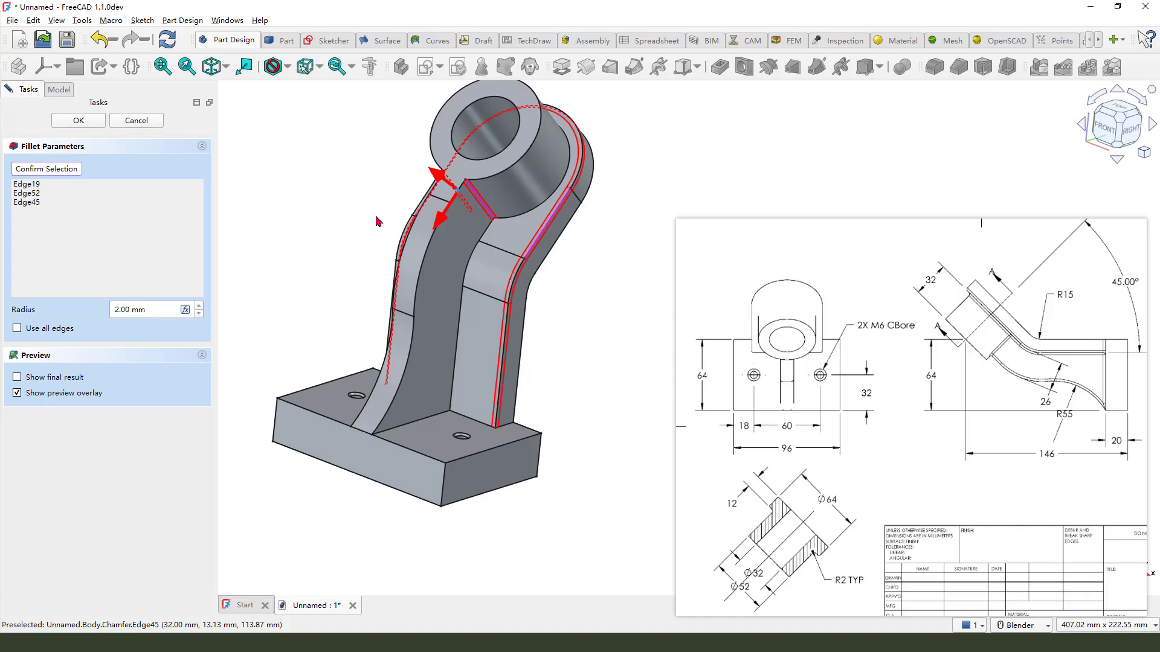
key(Return)
middle_drag(596, 293, 589, 294)
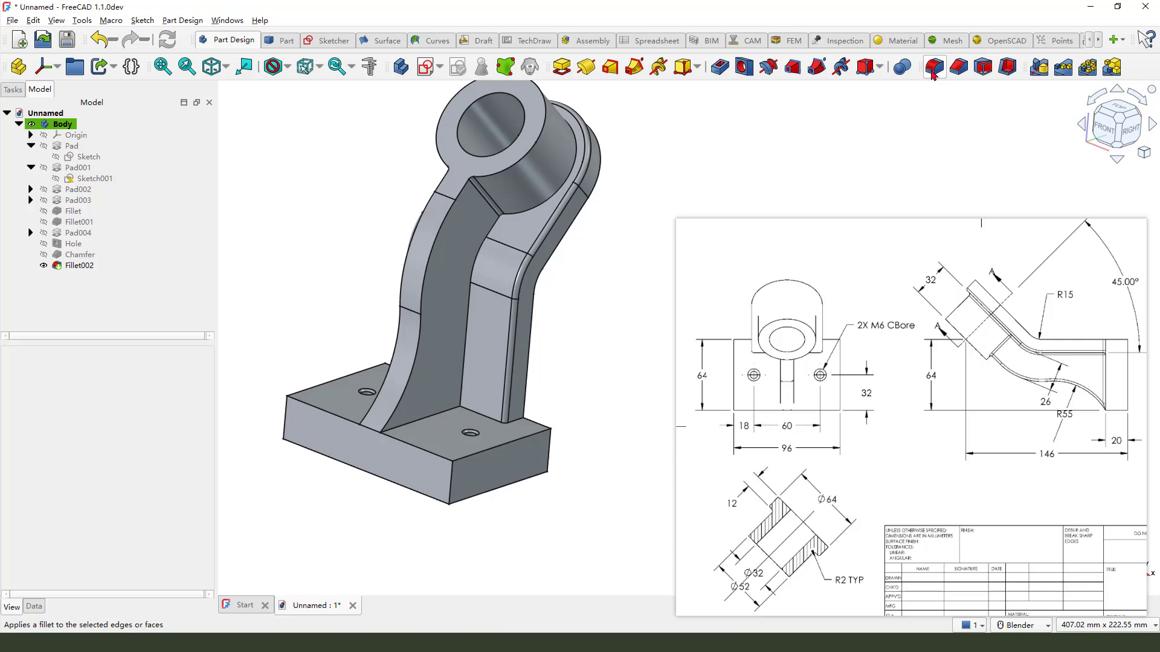
Round arm-boss junction edge Edge69 with a 2 mm fillet (Fillet003)
click(934, 75)
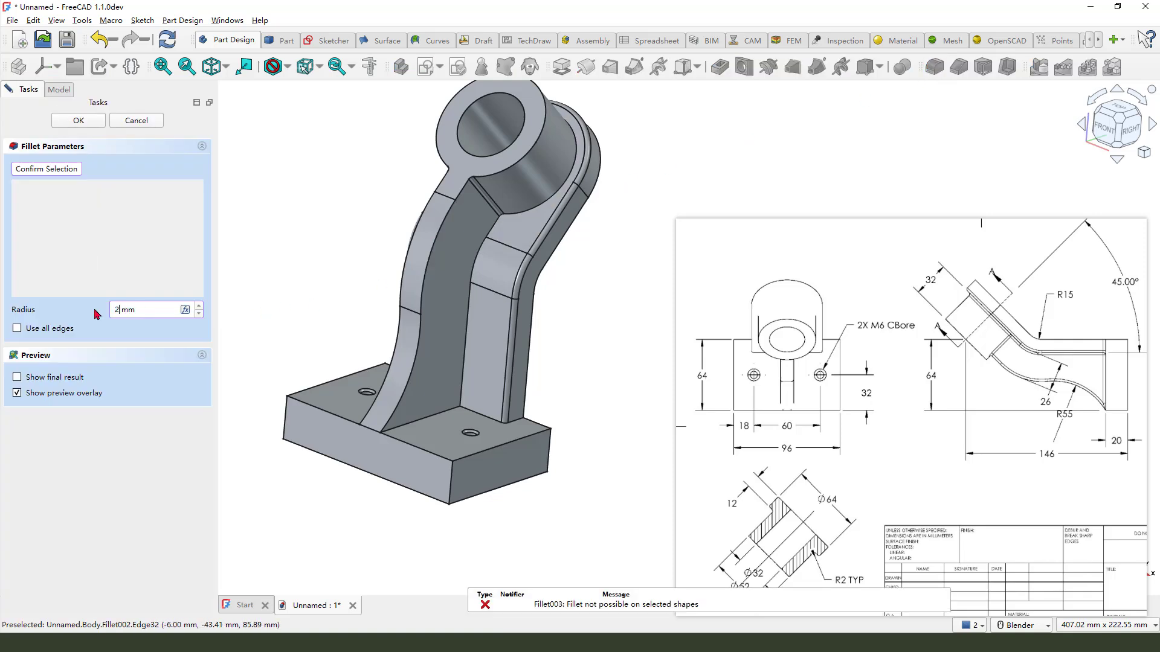
click(91, 252)
click(25, 172)
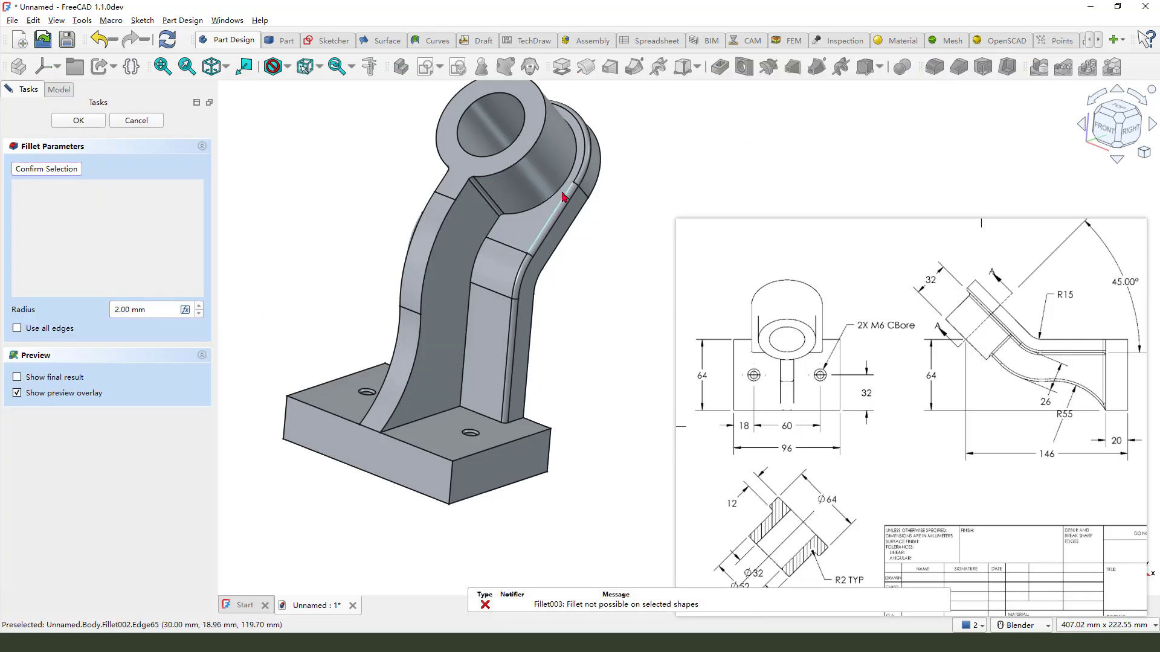
click(531, 215)
click(76, 120)
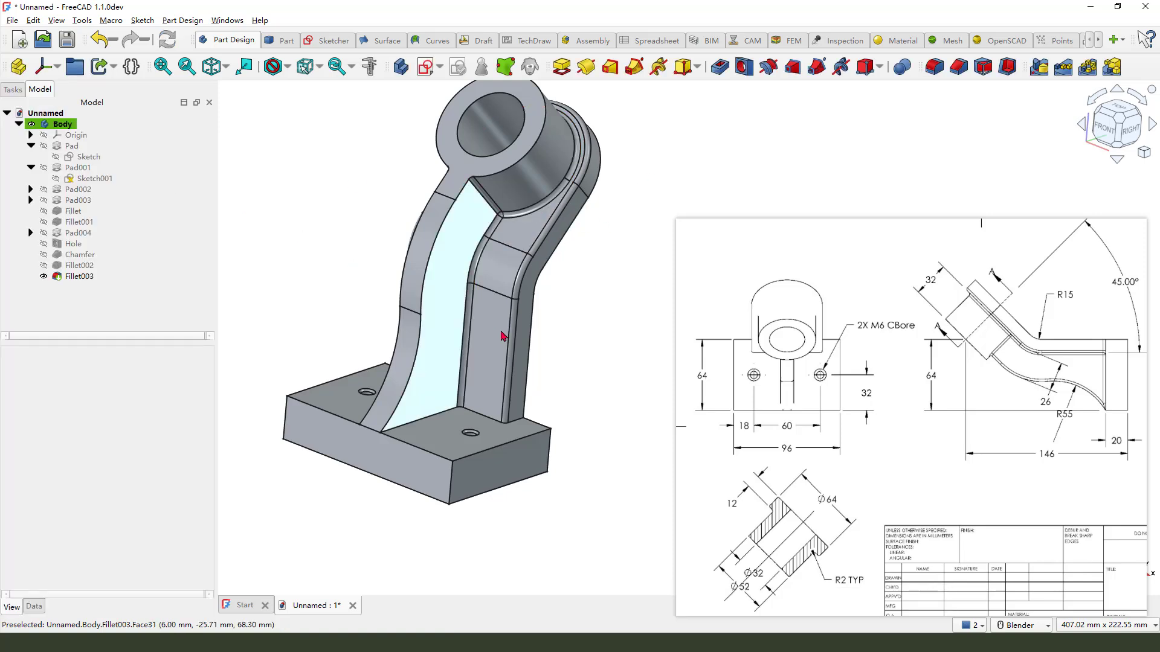
Round Edge56, where the arm meets the boss, with a 2 mm fillet (Fillet004)
middle_drag(505, 332, 582, 366)
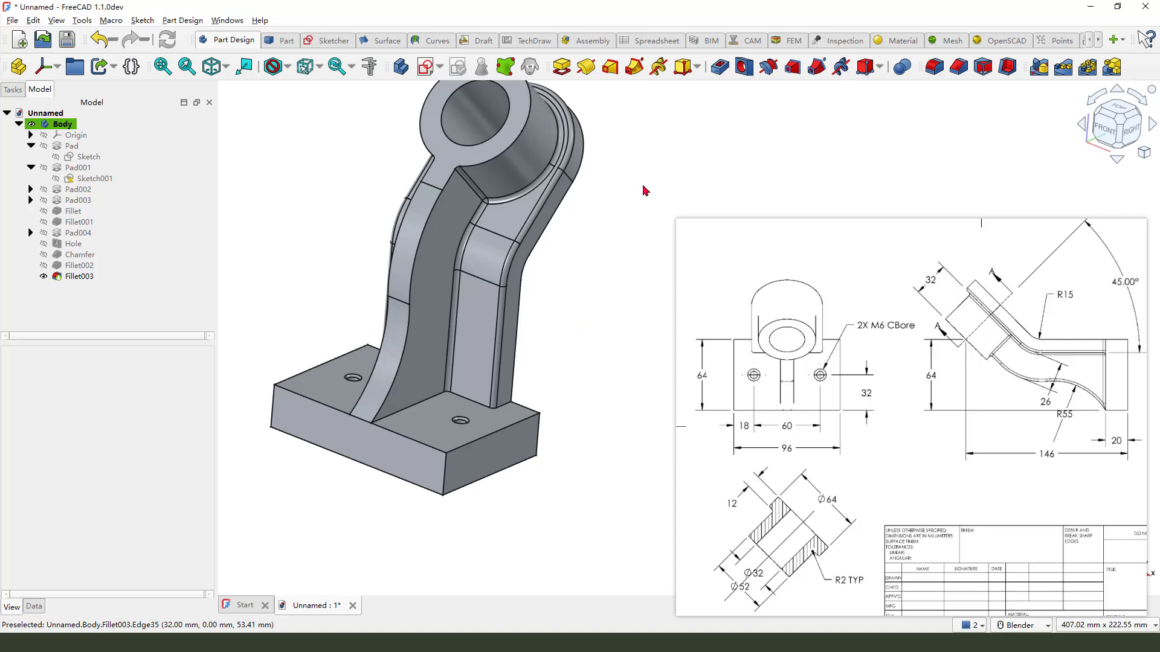
middle_drag(587, 250, 479, 194)
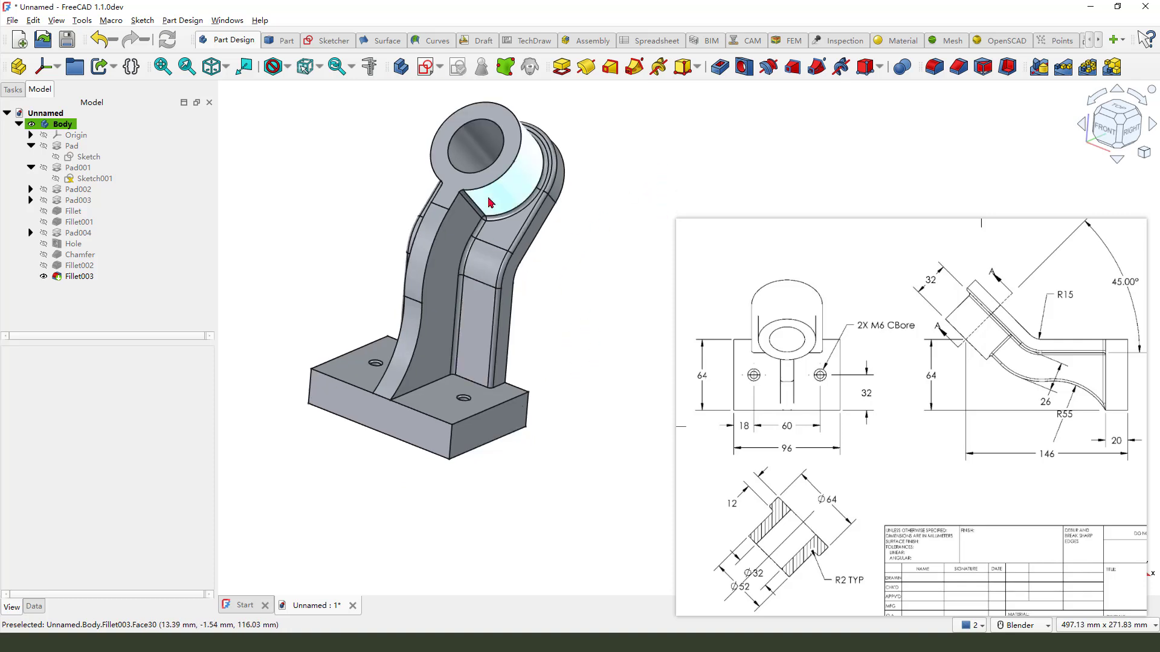
scroll(480, 194, up, 2)
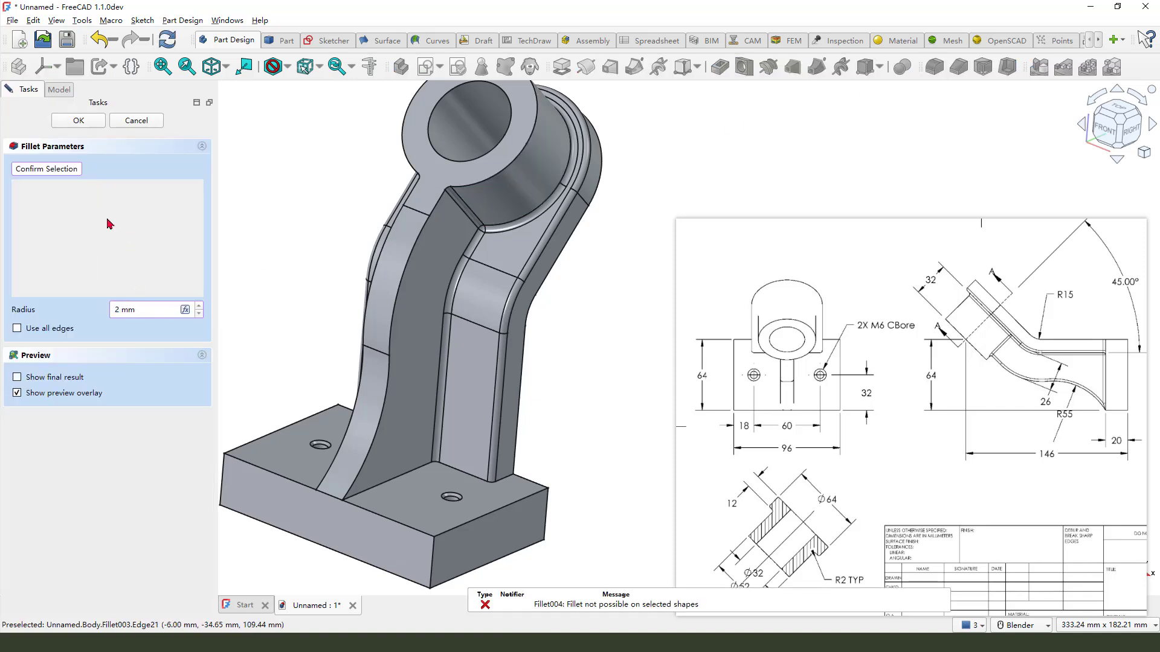
click(510, 185)
scroll(440, 233, down, 2)
scroll(441, 233, down, 1)
click(78, 121)
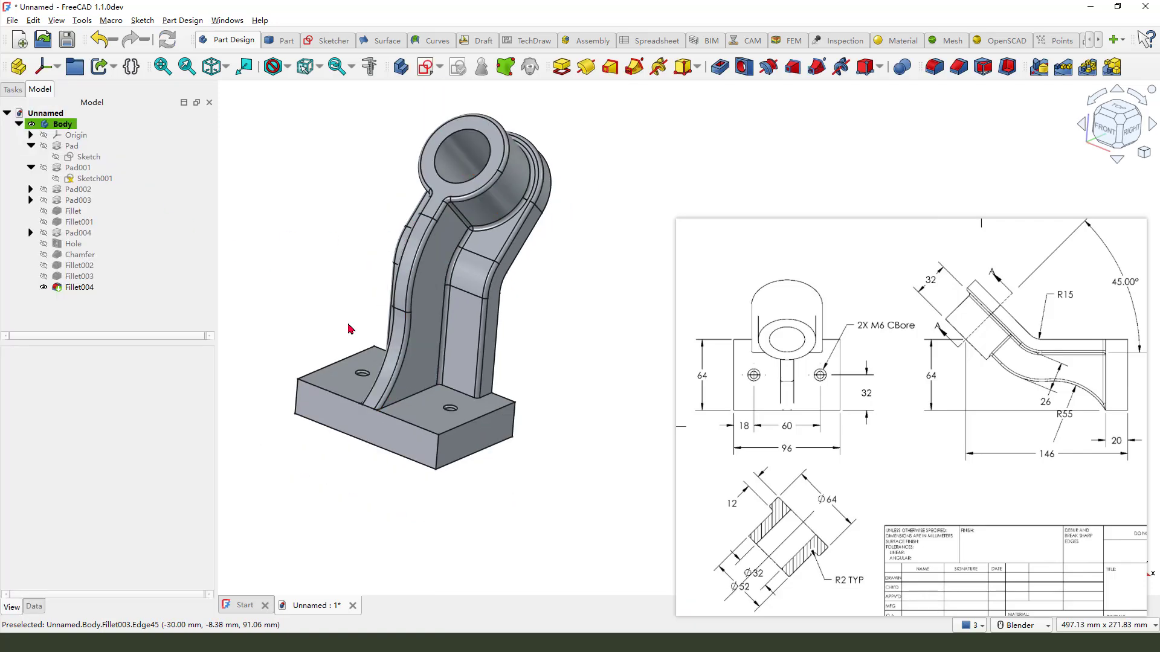
scroll(545, 413, up, 1)
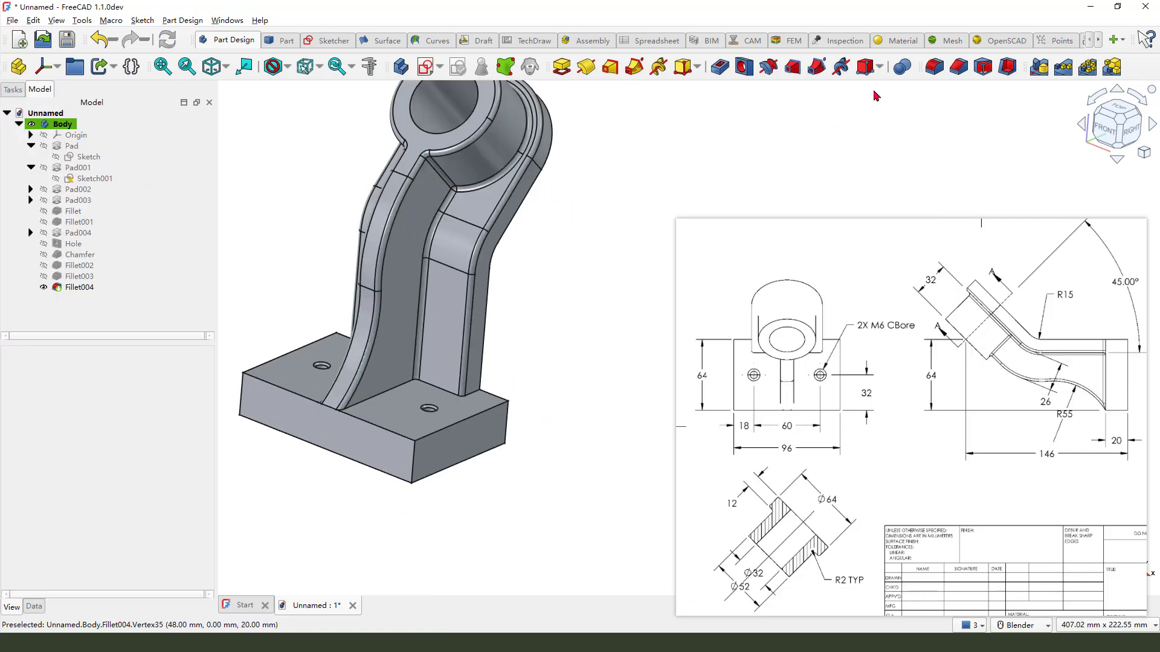
Try another 2 mm fillet, dismiss the input error, and leave the fillet task
click(934, 67)
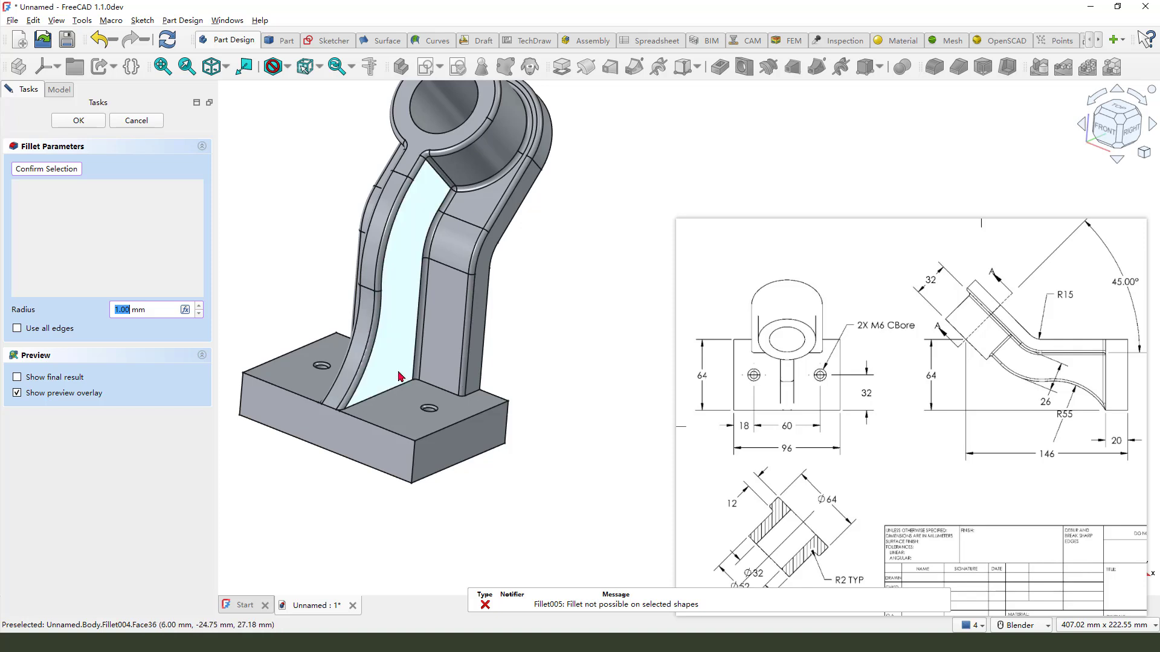
click(104, 227)
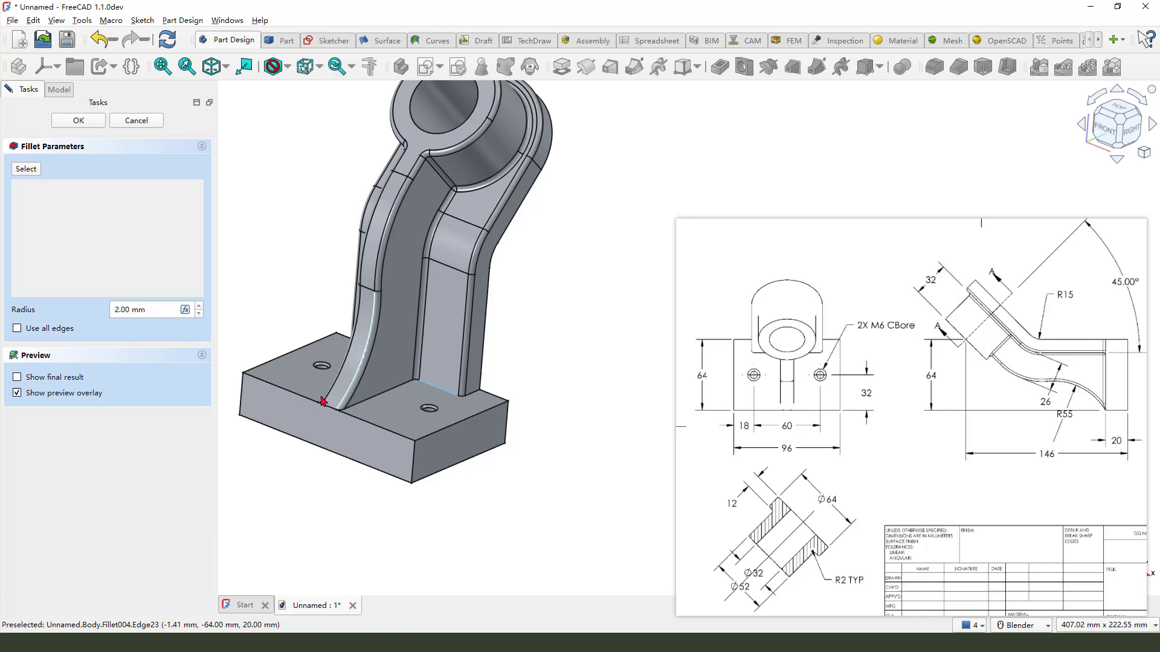
middle_drag(312, 399, 443, 460)
scroll(443, 461, up, 2)
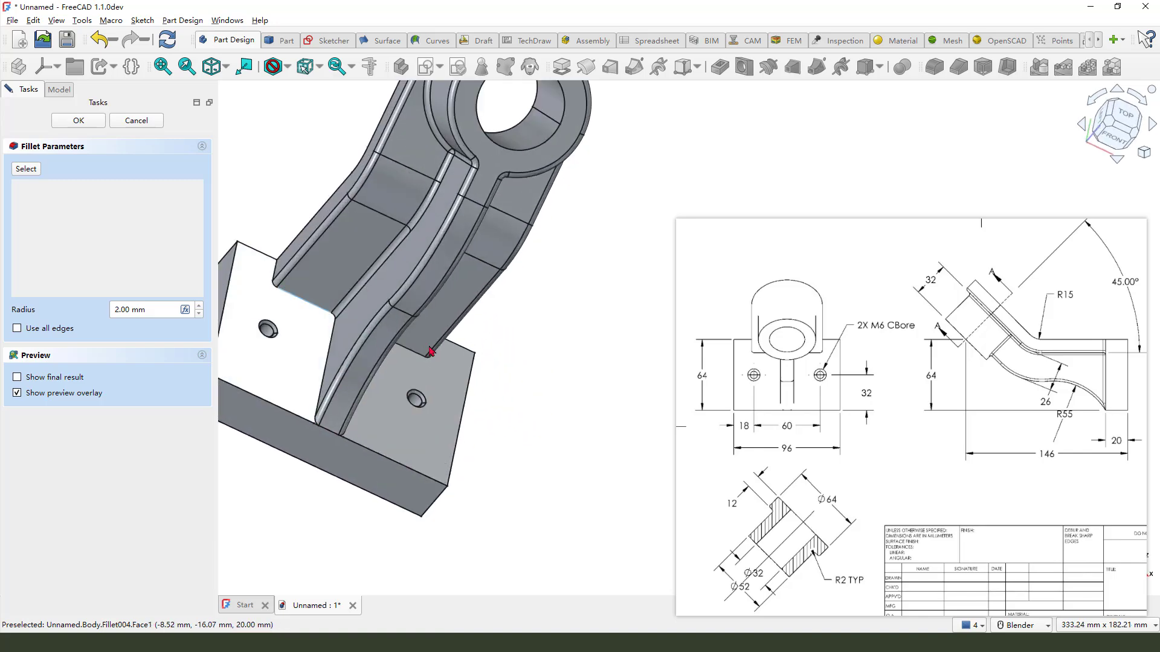
scroll(336, 350, down, 3)
click(78, 121)
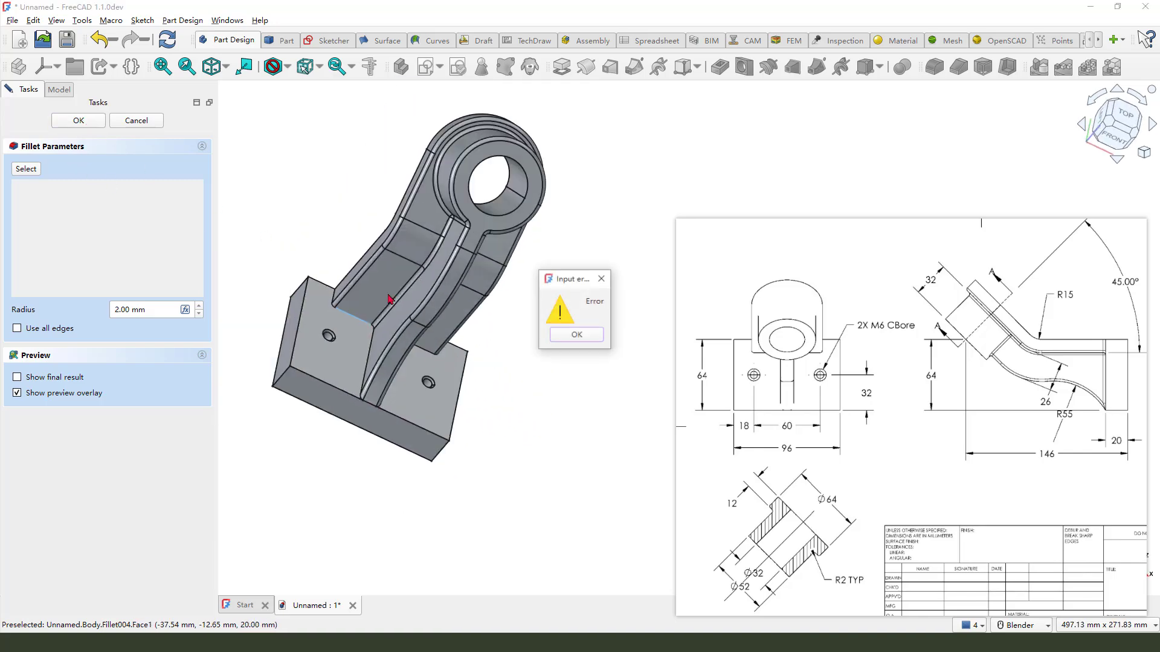
click(604, 282)
middle_drag(604, 282, 262, 287)
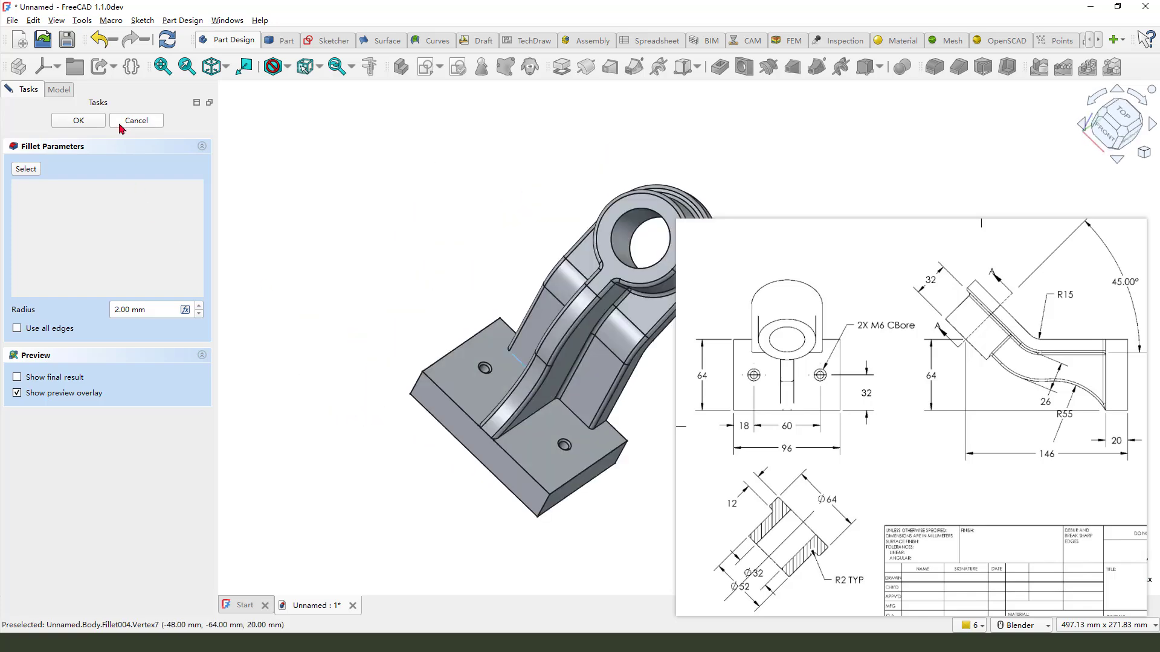
key(Return)
scroll(389, 300, up, 2)
scroll(376, 402, up, 2)
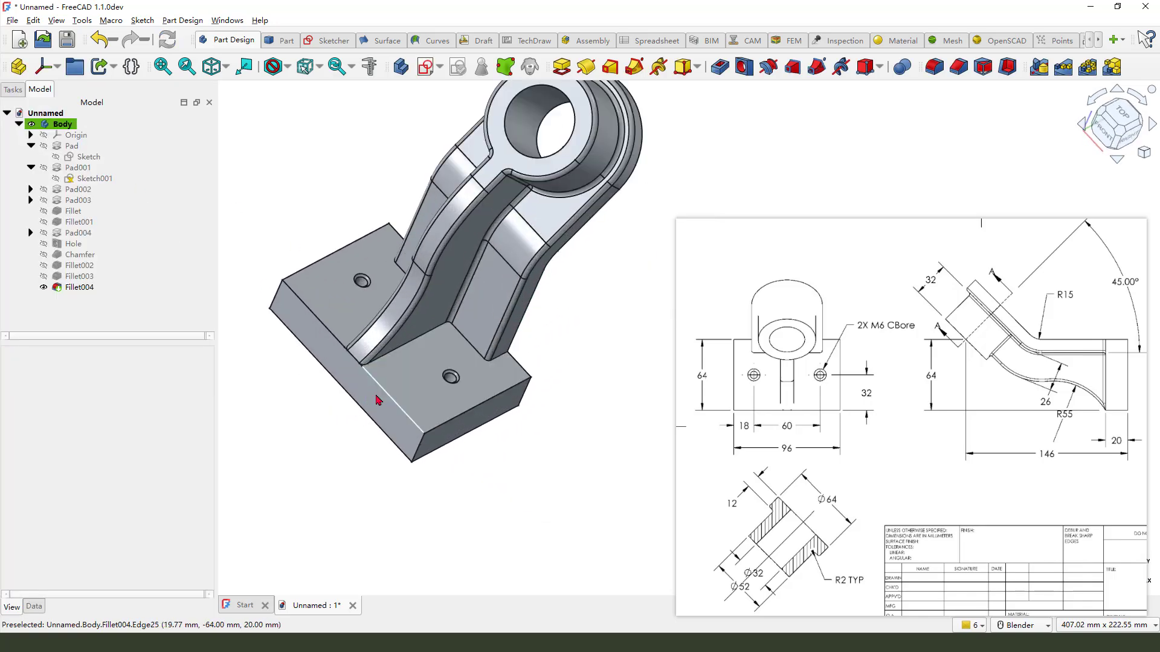
scroll(368, 418, up, 2)
Delete Fillet004 and pad the base's end face as a very thin Pad005
drag(333, 266, 364, 325)
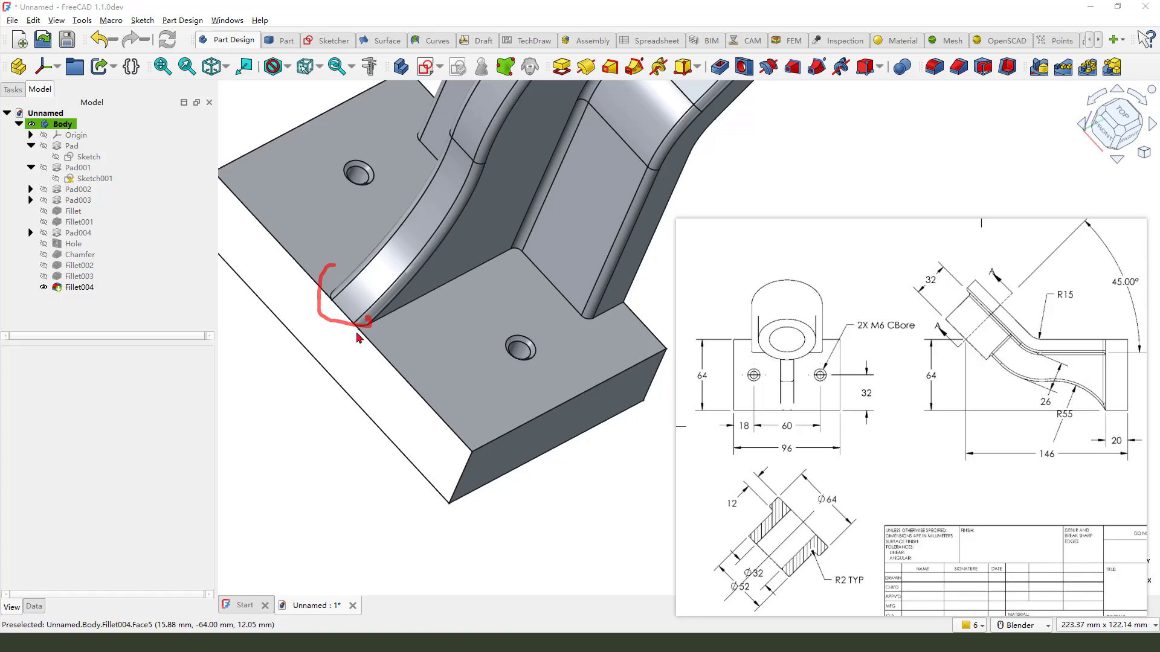
scroll(364, 324, down, 3)
click(74, 289)
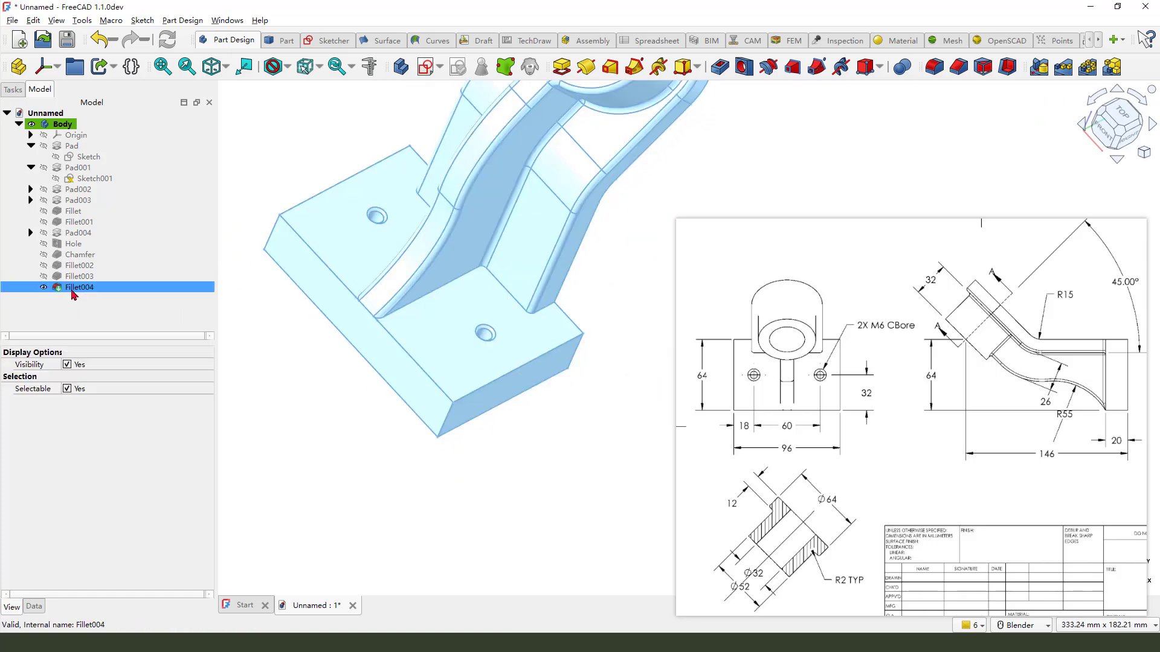
right_click(73, 295)
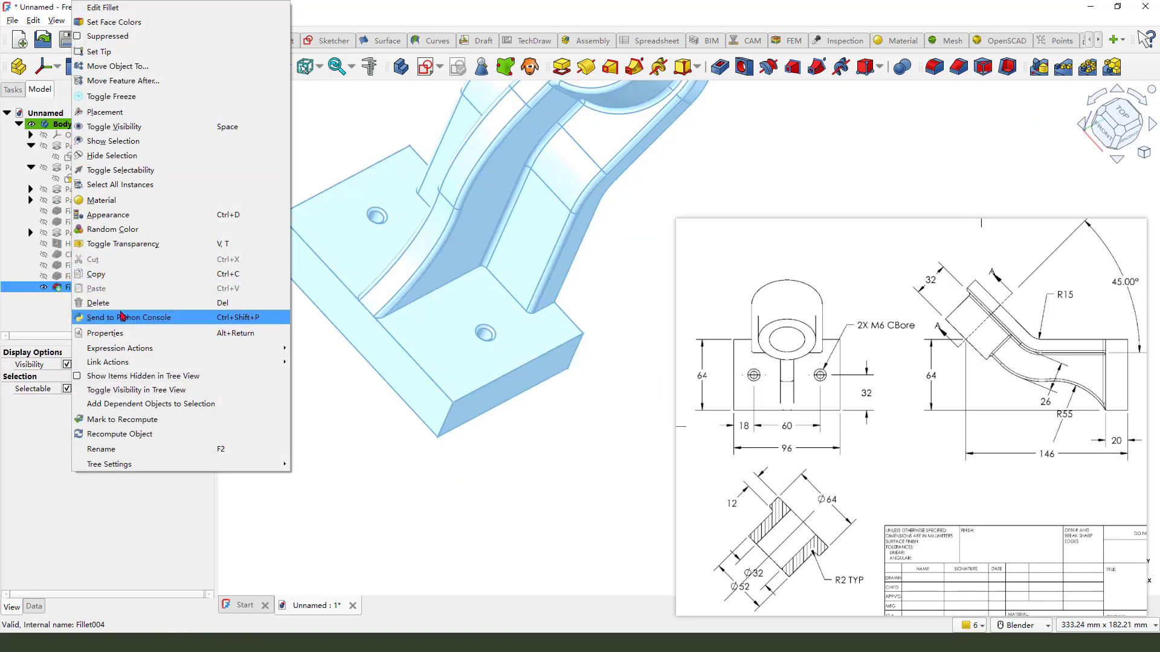
click(133, 318)
key(Delete)
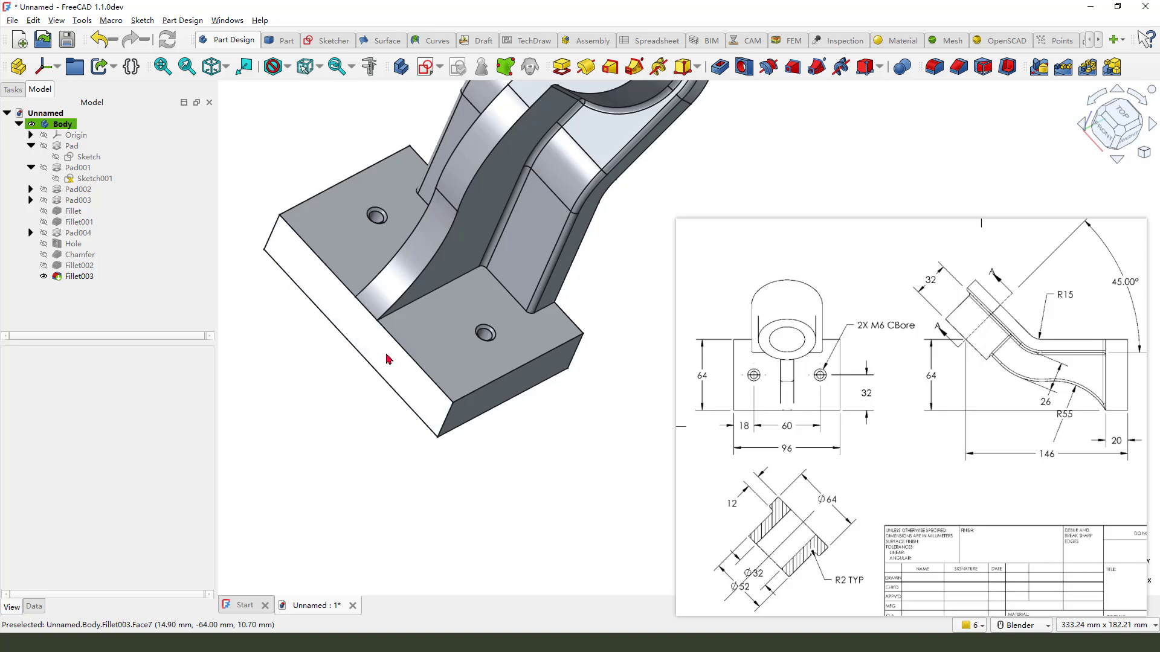
click(387, 360)
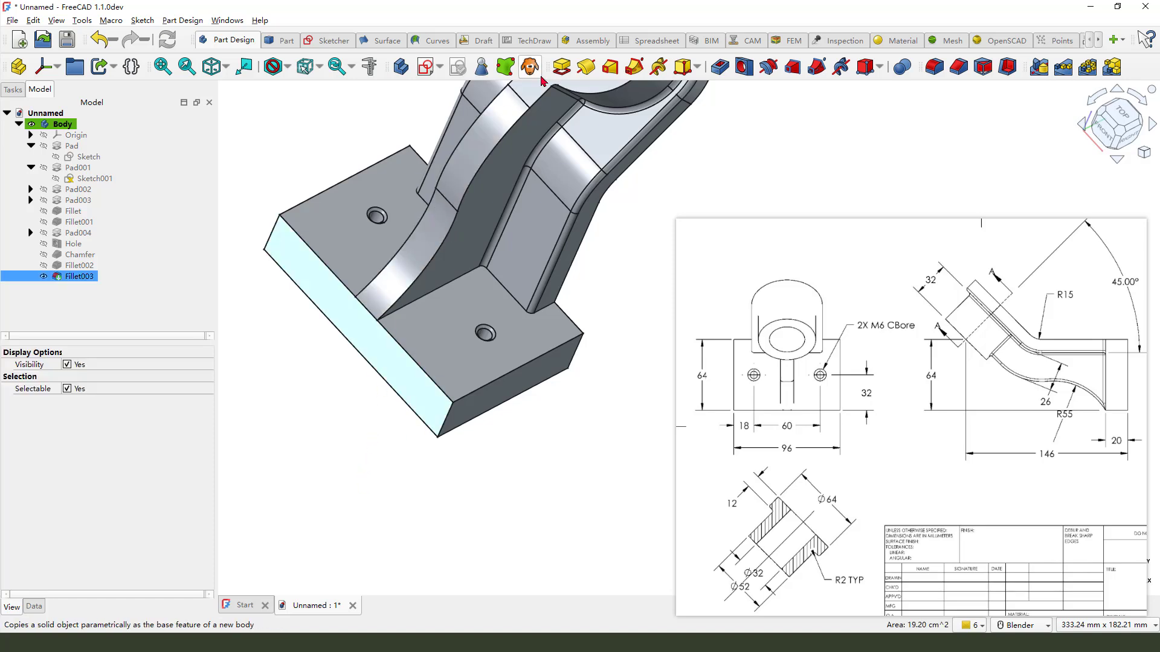
mouse_move(561, 66)
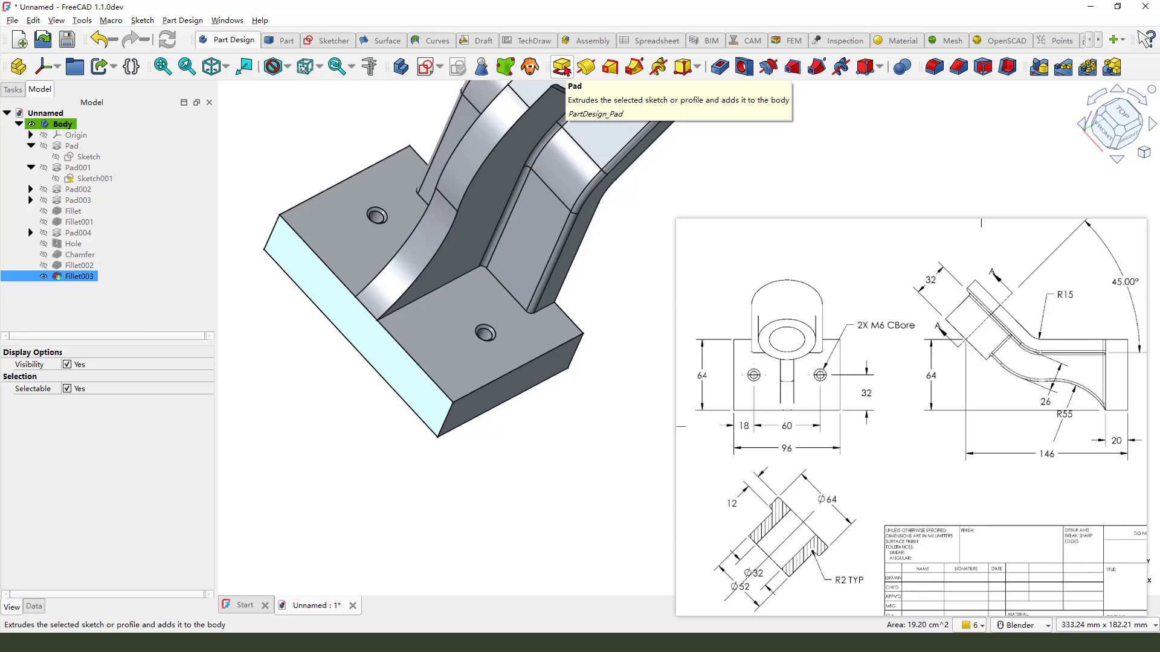
click(563, 68)
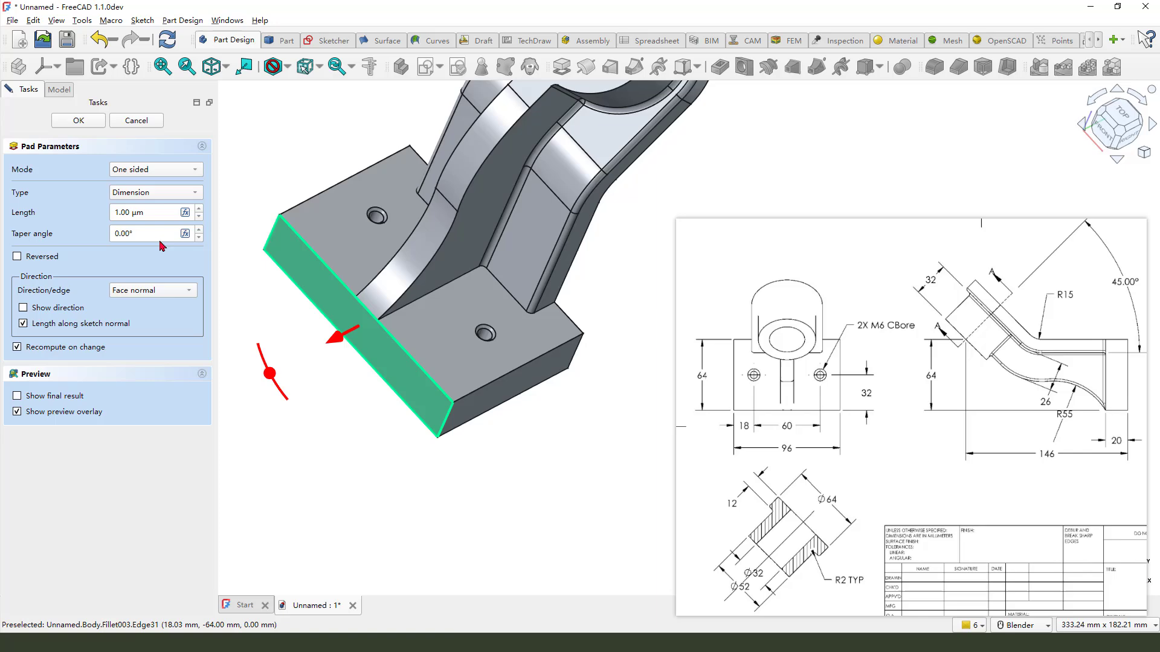
Confirm the base-face pad, then round the boss and rib edges with a 2 mm fillet (Fillet004)
click(80, 122)
scroll(381, 314, up, 5)
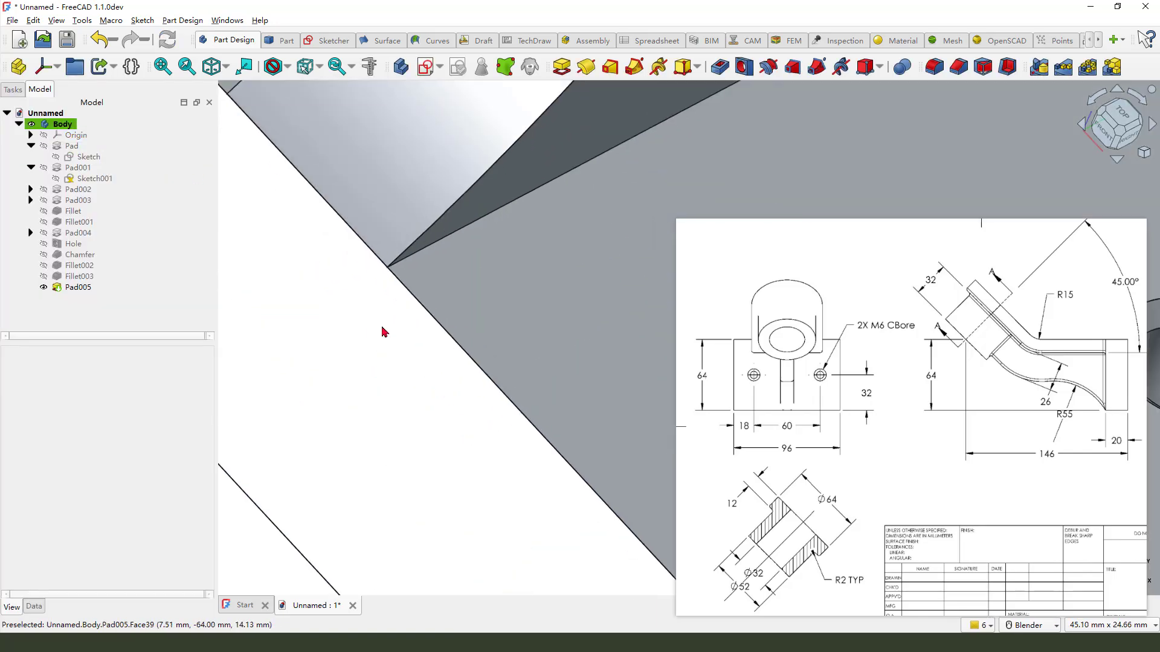
scroll(383, 329, up, 5)
scroll(369, 295, up, 5)
scroll(384, 314, down, 3)
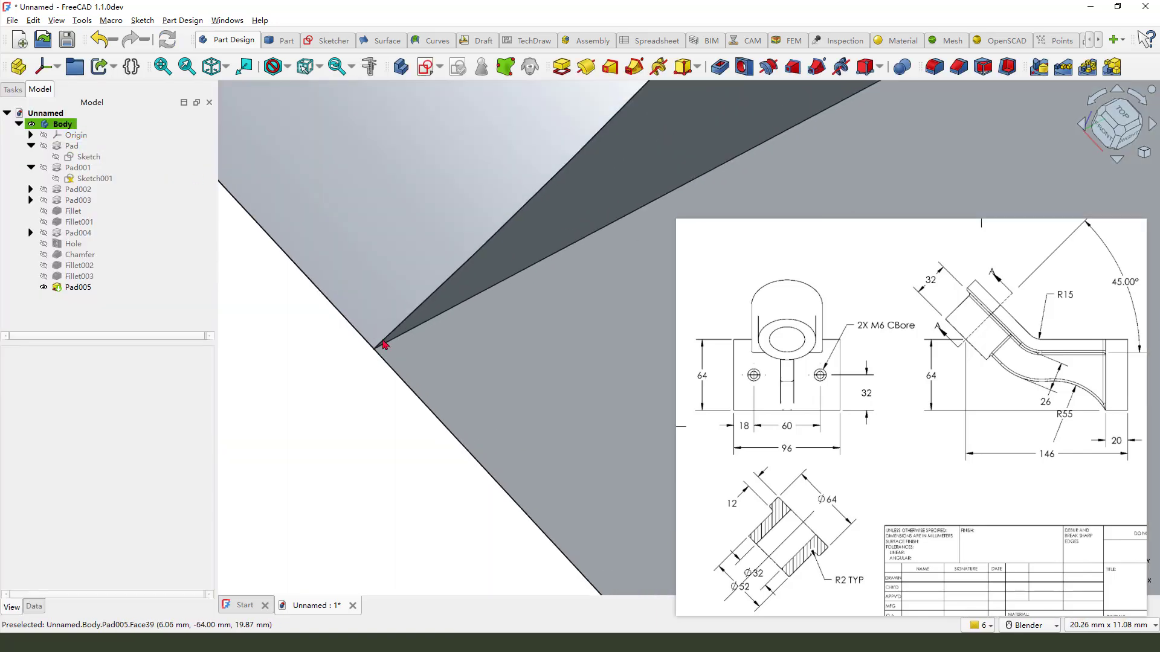
scroll(383, 339, down, 5)
scroll(389, 350, down, 8)
scroll(399, 356, up, 3)
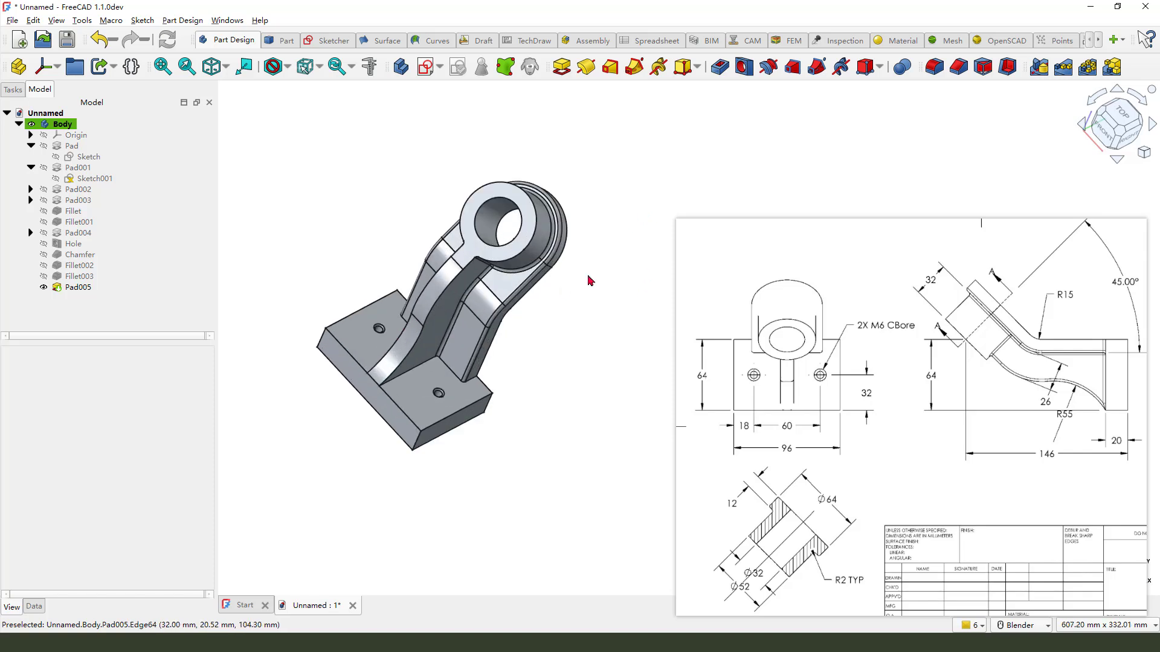
middle_drag(588, 280, 788, 181)
click(941, 75)
scroll(415, 334, up, 2)
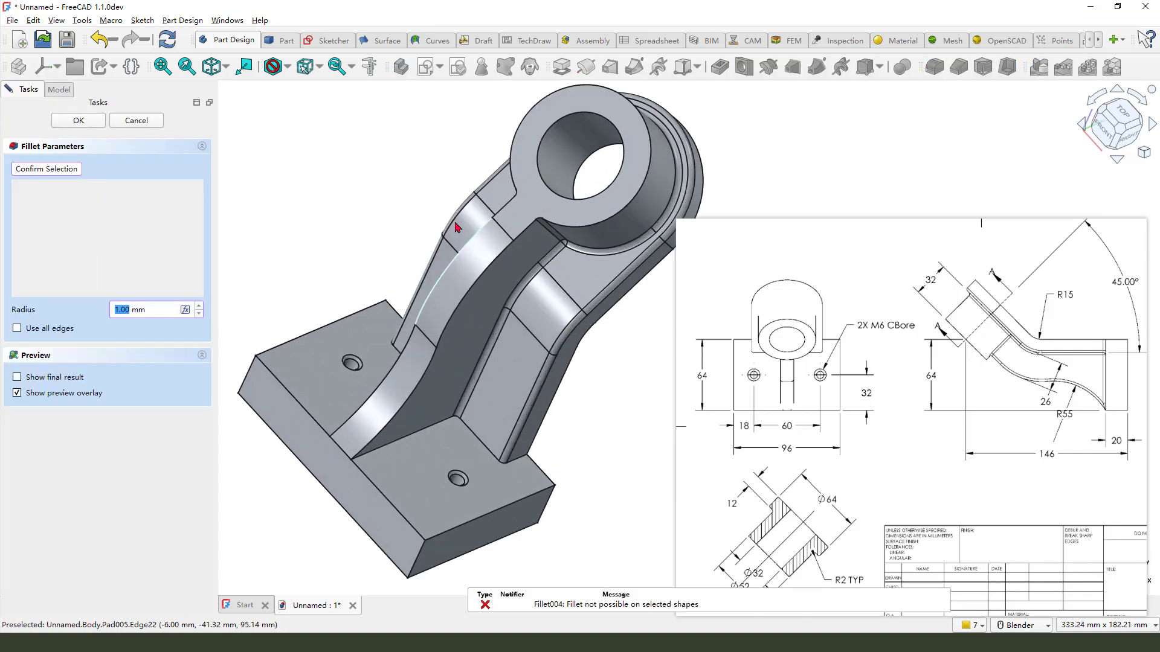
scroll(416, 333, up, 2)
text(2)
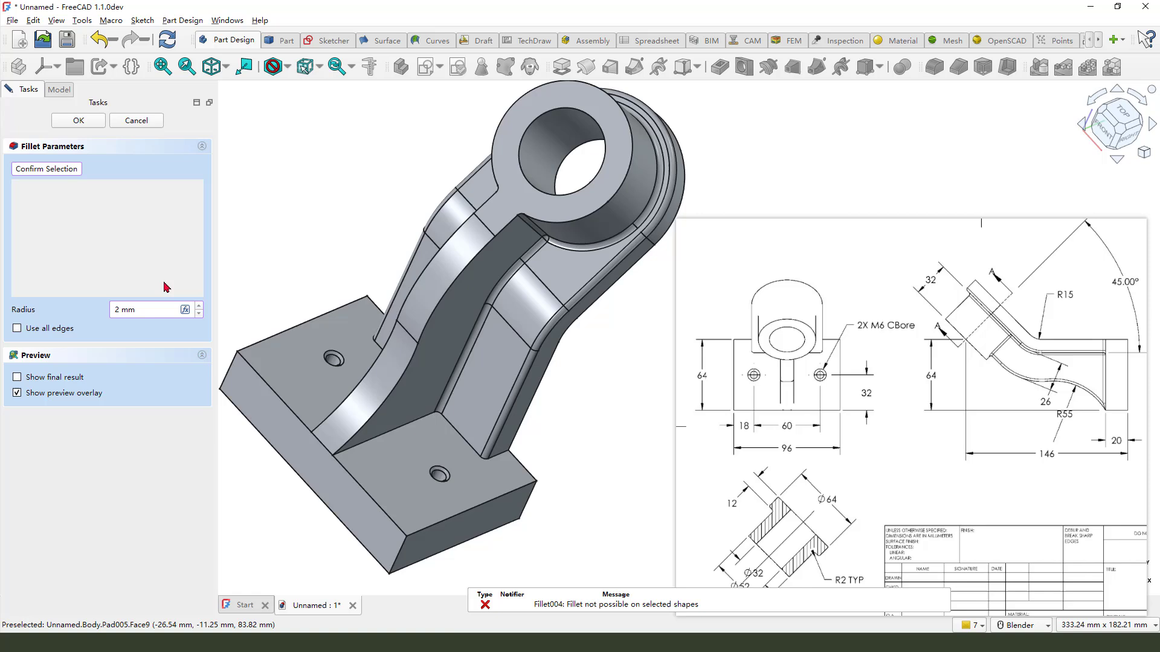
key(Return)
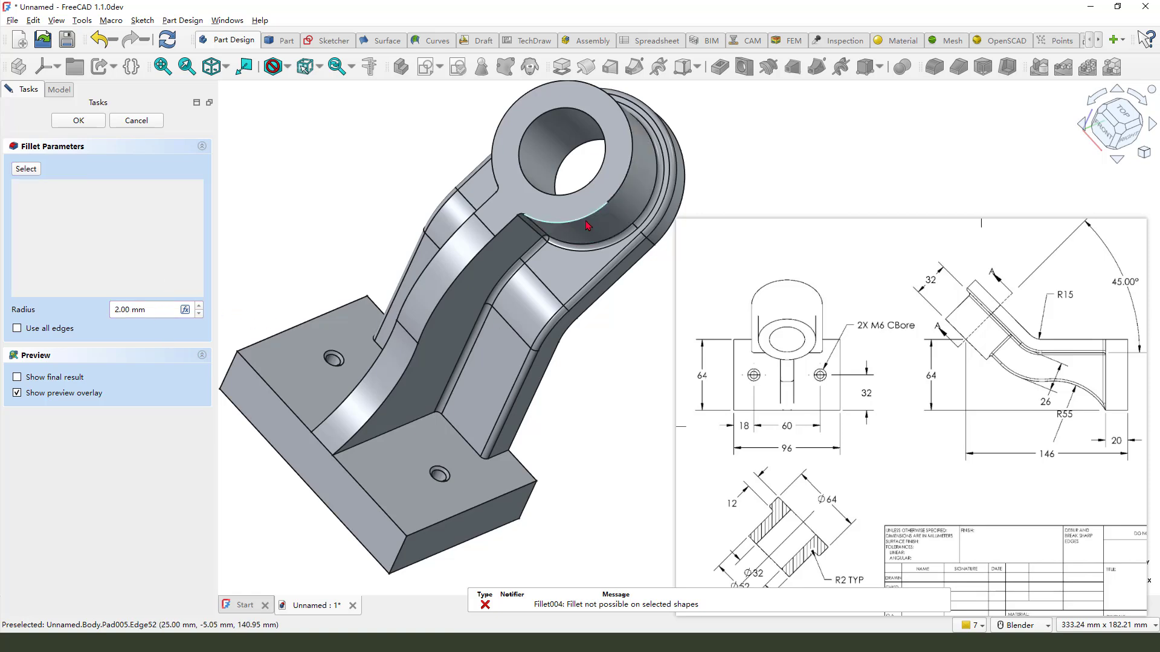
click(585, 218)
click(28, 170)
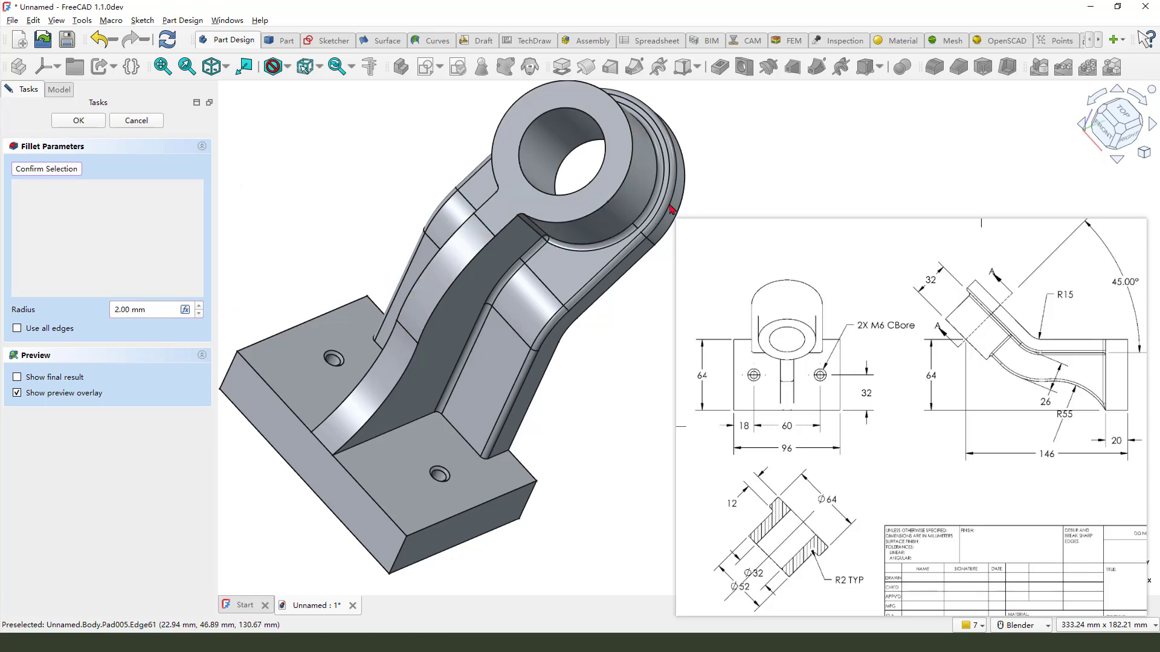
click(622, 196)
scroll(540, 224, down, 2)
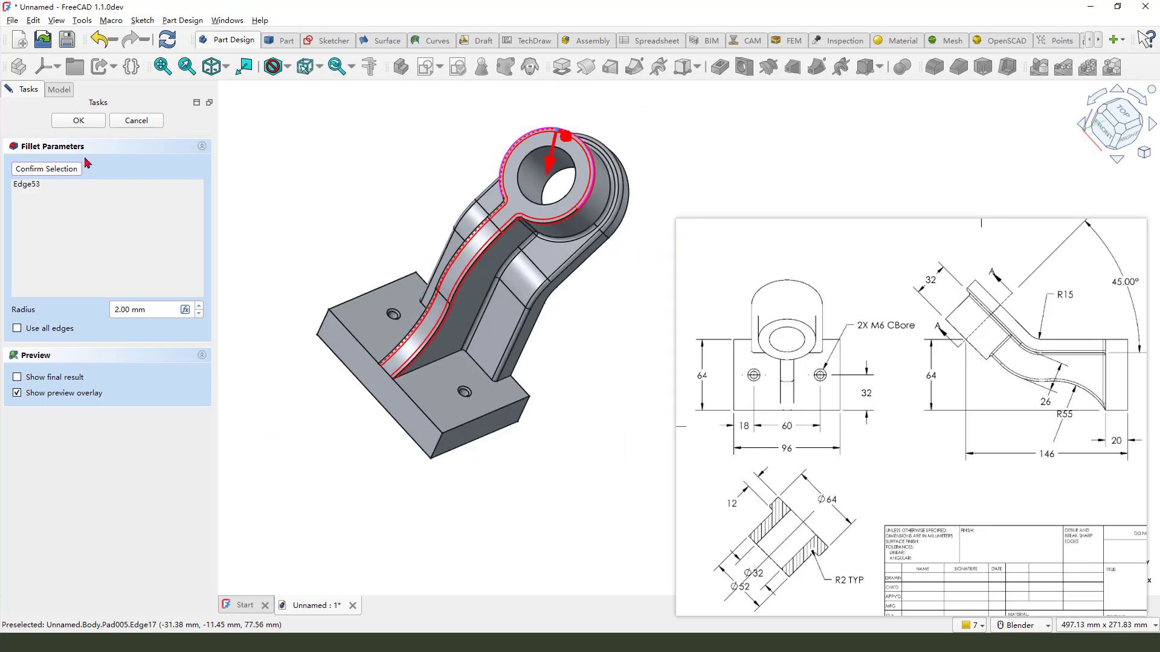
click(78, 121)
scroll(492, 366, up, 3)
scroll(445, 389, up, 2)
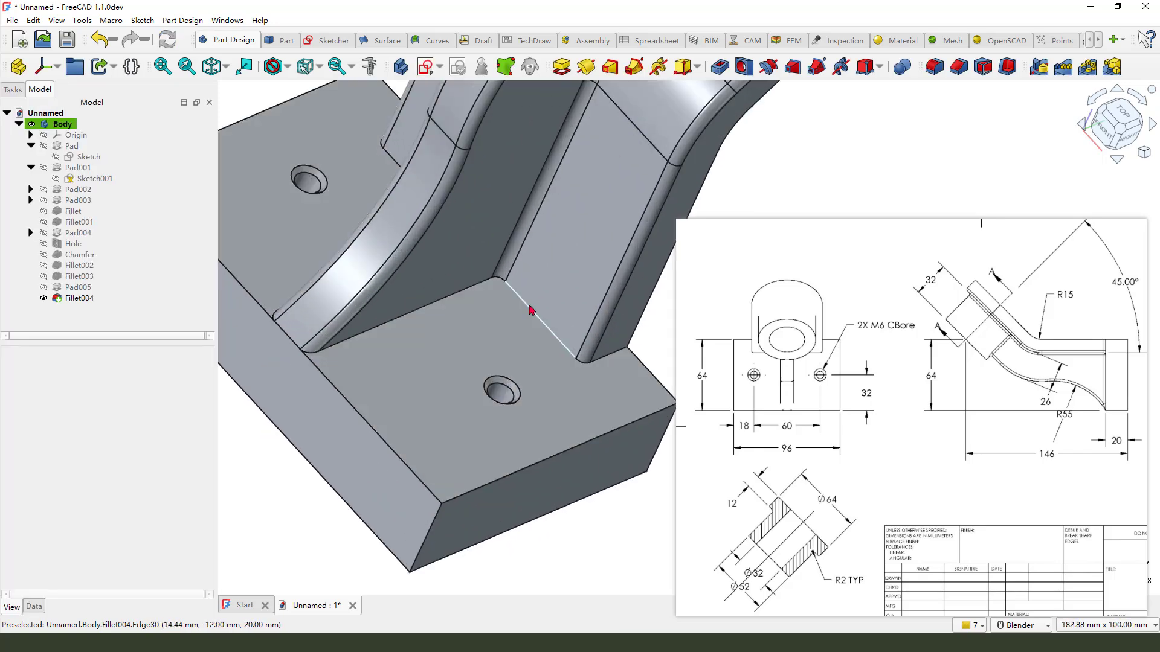
Add a second 2 mm fillet on the rib-to-base junction edge (Fillet005)
click(544, 383)
scroll(543, 384, down, 3)
click(934, 66)
text(2)
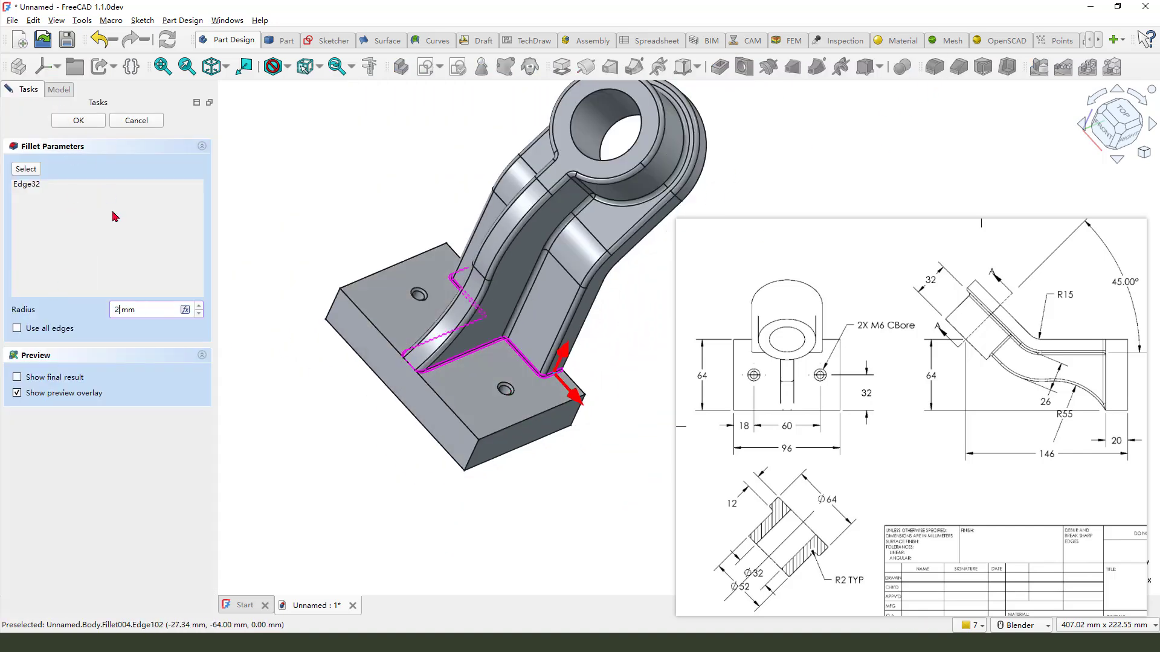
click(79, 121)
scroll(460, 402, up, 3)
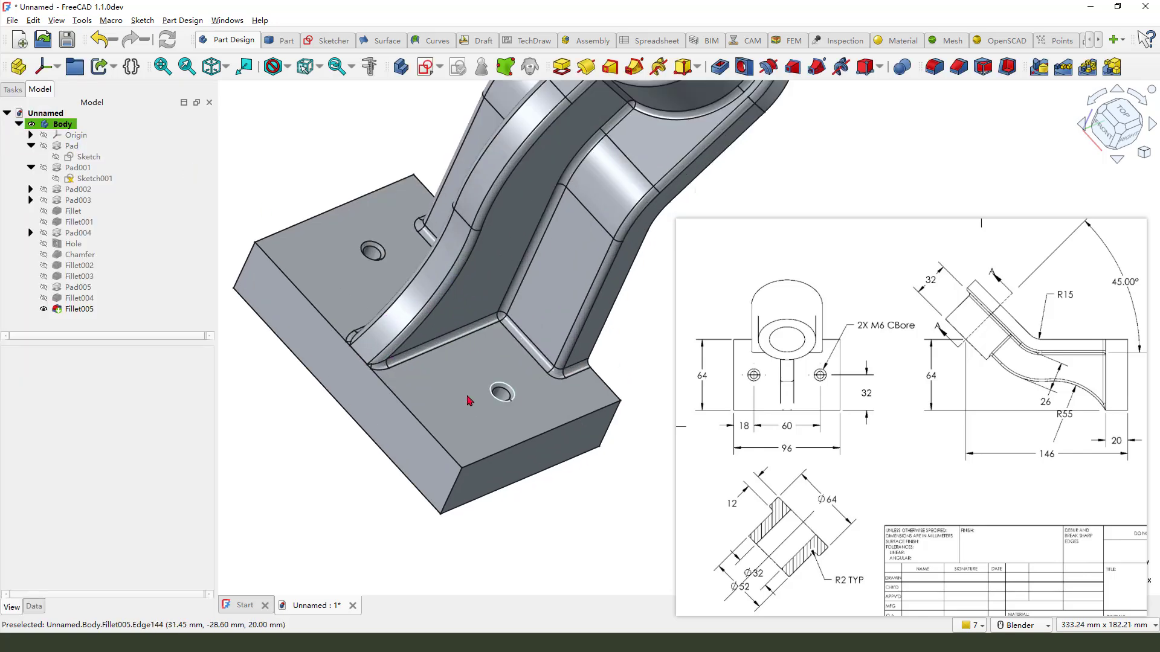
scroll(379, 339, up, 3)
scroll(378, 339, up, 2)
scroll(478, 324, down, 5)
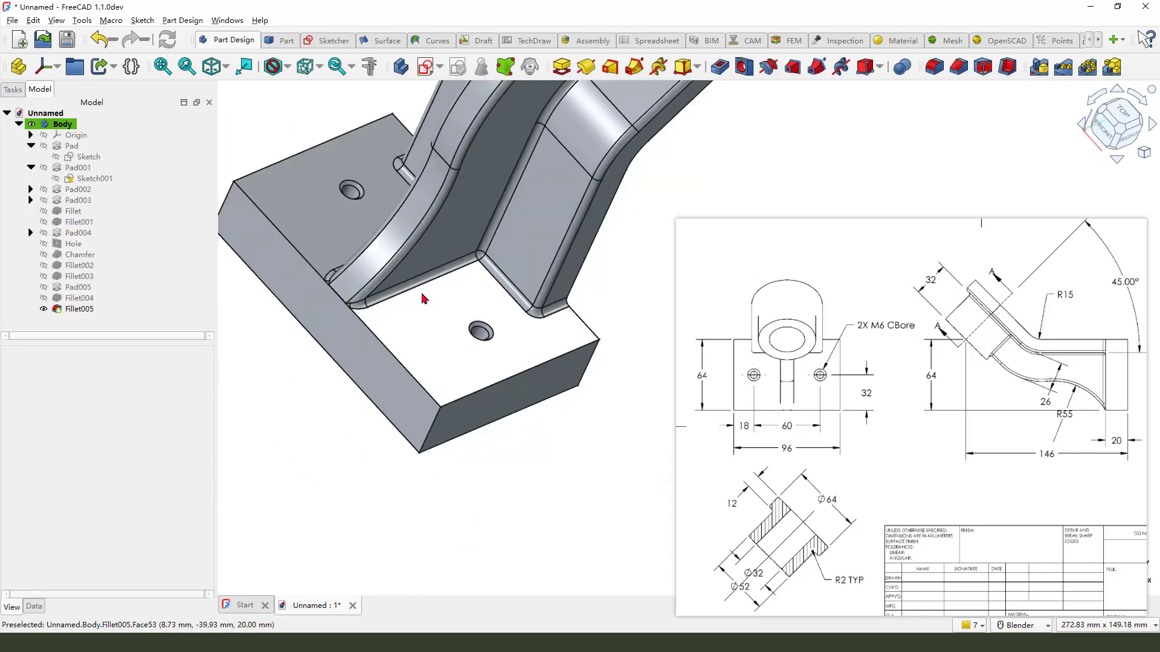
middle_drag(427, 290, 336, 288)
scroll(274, 346, up, 6)
scroll(481, 393, up, 2)
scroll(429, 422, up, 1)
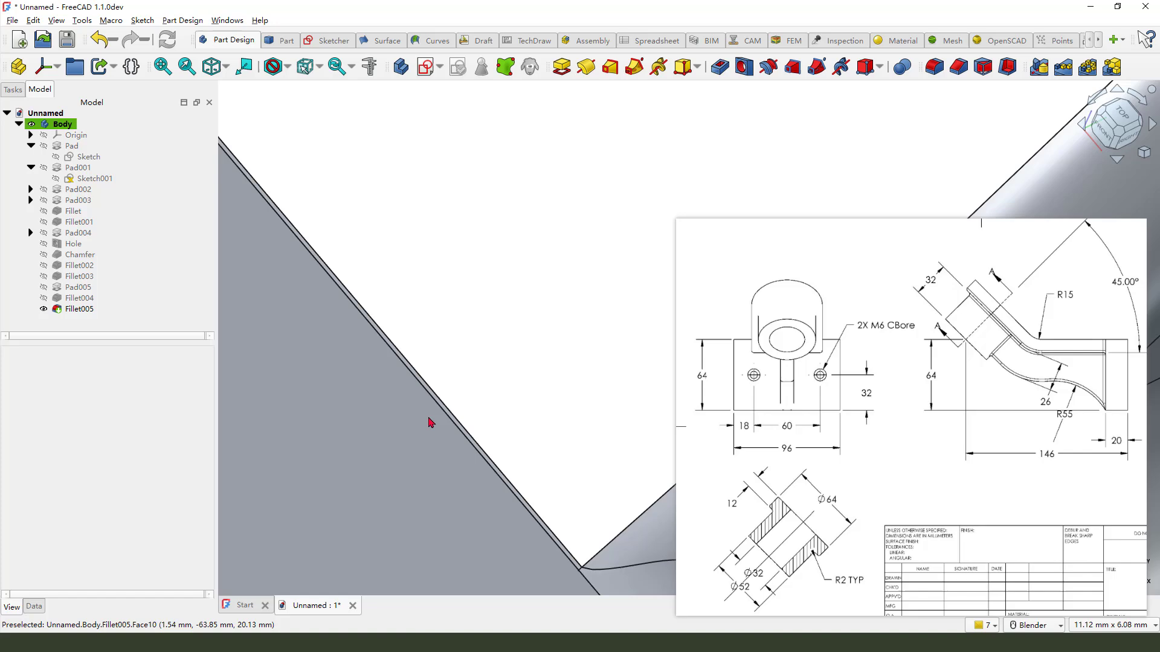
scroll(372, 310, up, 2)
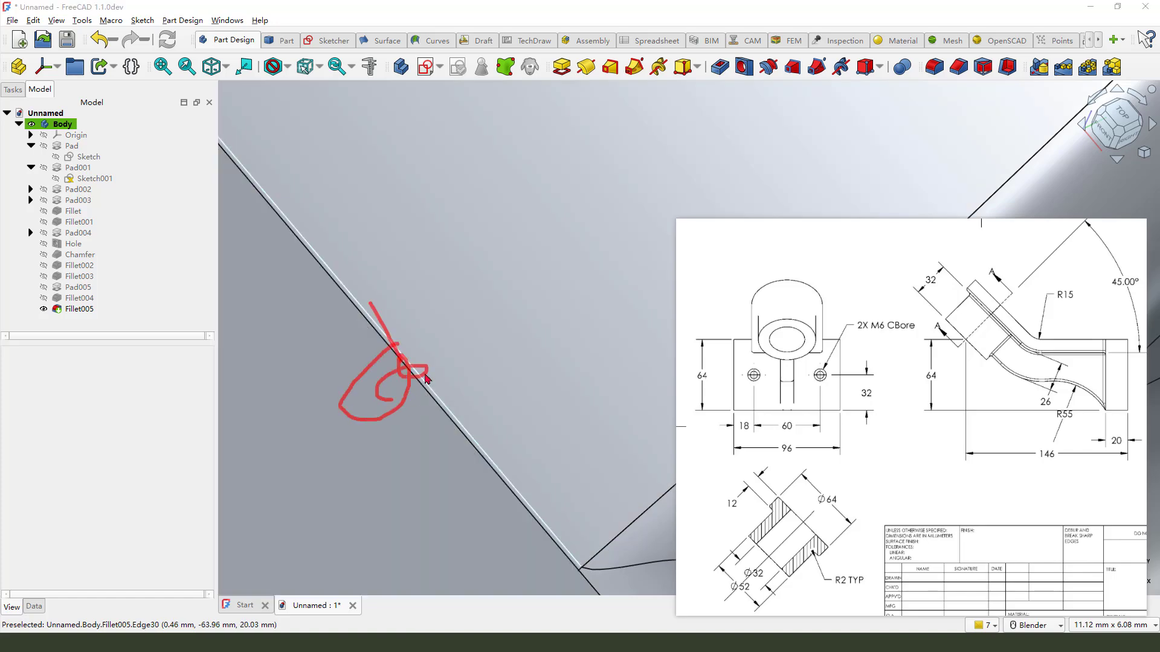
scroll(426, 379, down, 5)
scroll(399, 329, down, 5)
scroll(384, 353, down, 5)
scroll(384, 368, down, 5)
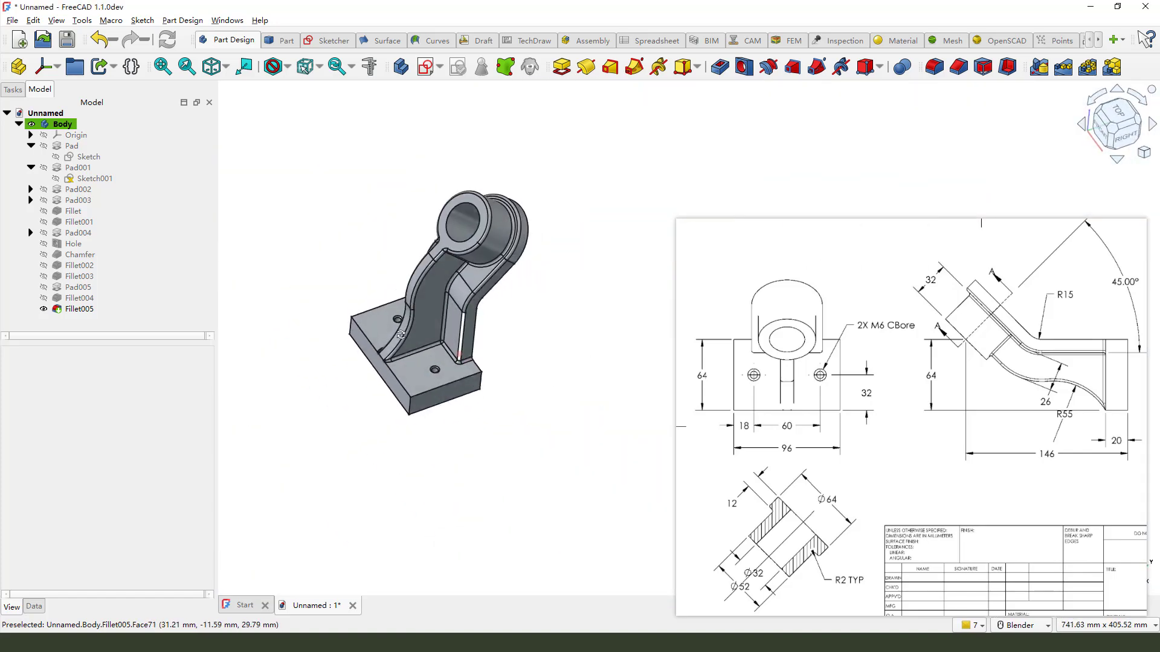
middle_drag(401, 334, 392, 307)
scroll(393, 308, up, 2)
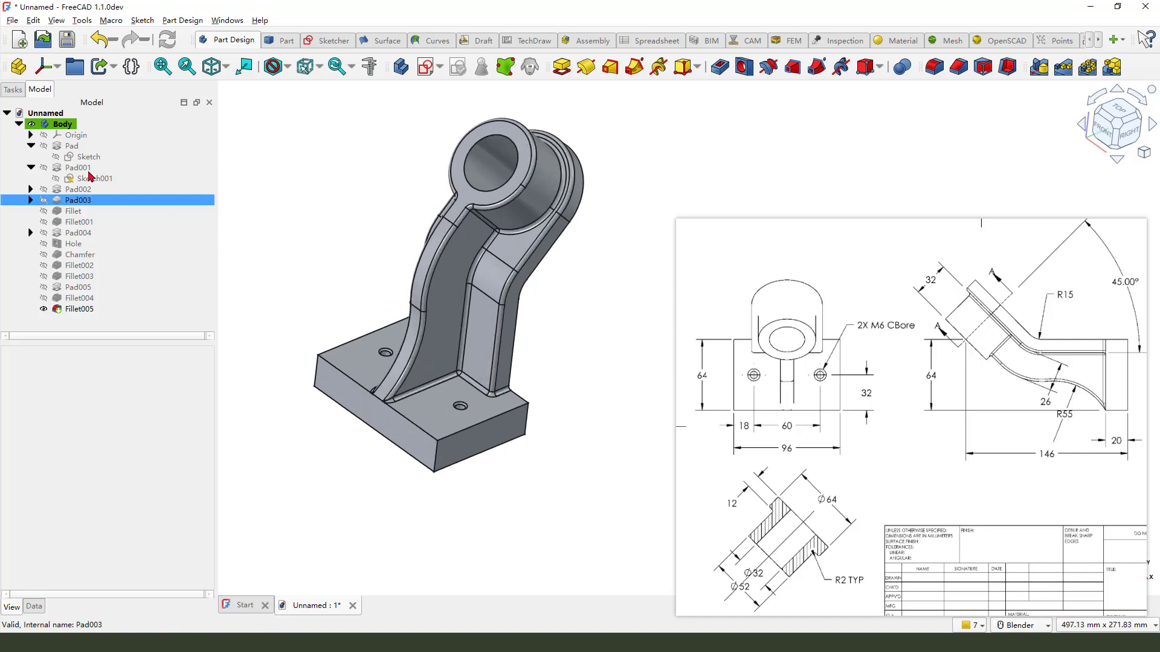
double_click(73, 126)
middle_drag(515, 260, 447, 257)
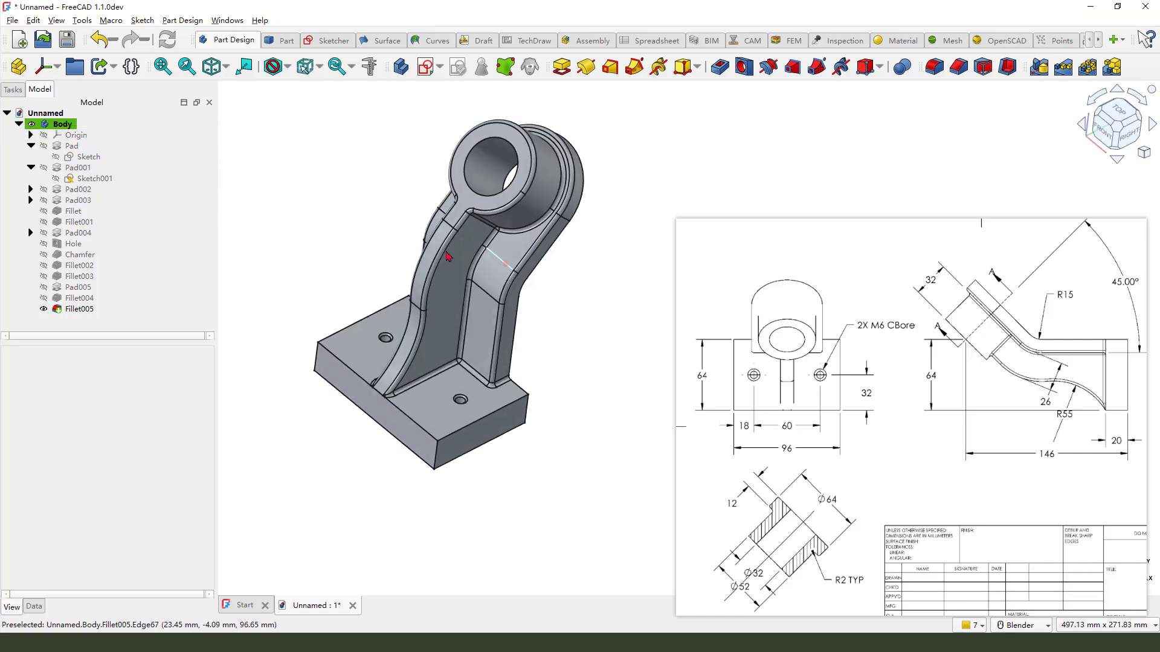
click(64, 127)
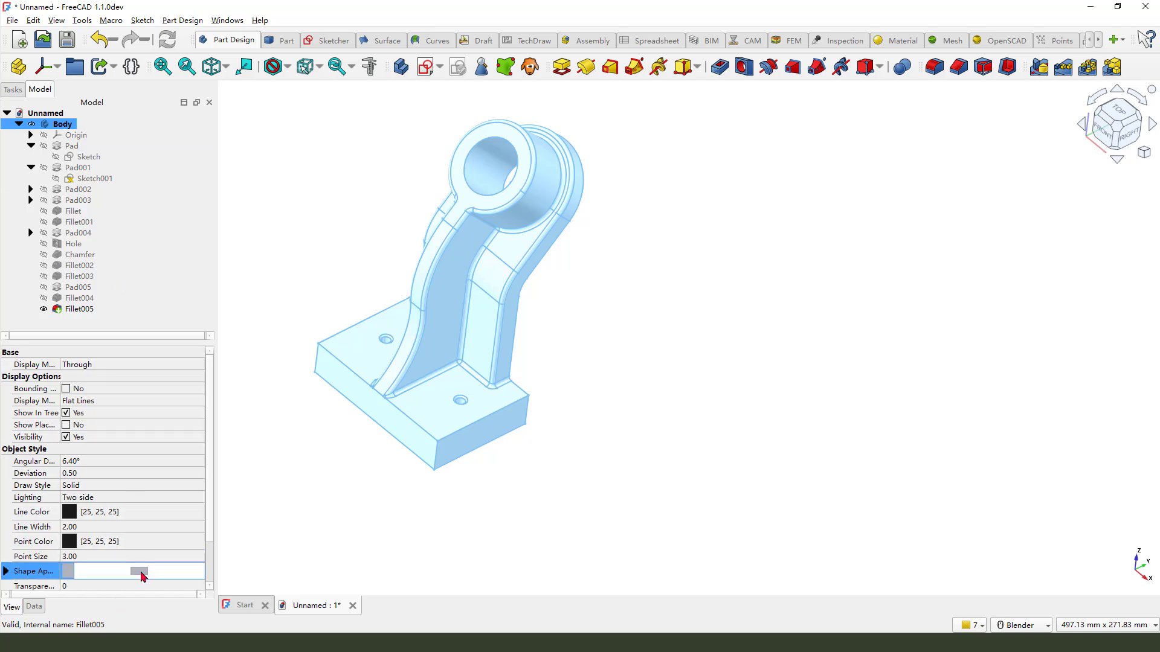
Change the Body's Shape Appearance colour to bright green
click(138, 572)
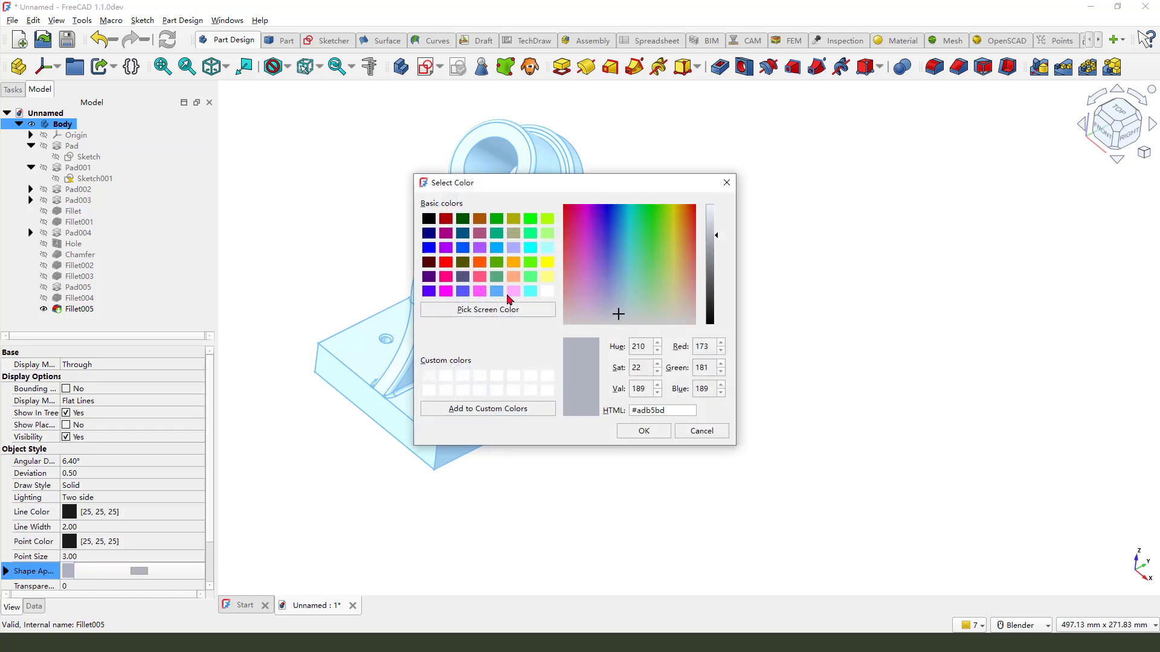
click(643, 430)
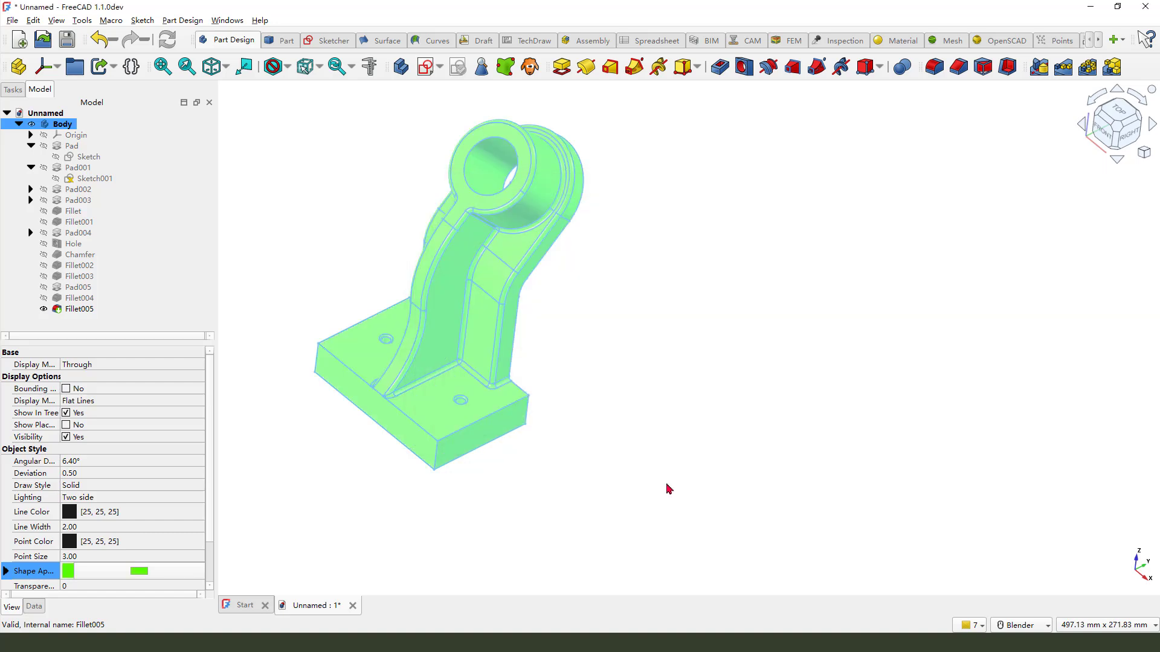
click(668, 487)
scroll(587, 396, down, 2)
scroll(588, 396, up, 2)
mouse_move(587, 397)
middle_down()
mouse_move(738, 490)
mouse_move(526, 389)
mouse_move(528, 442)
middle_up()
scroll(528, 442, up, 3)
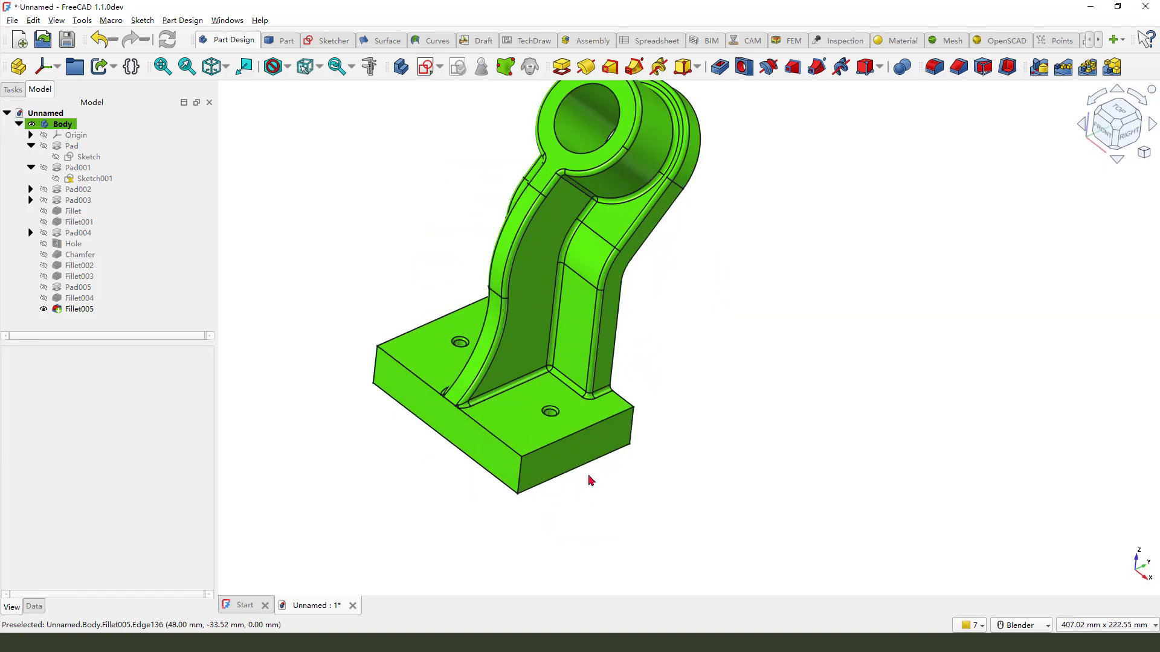